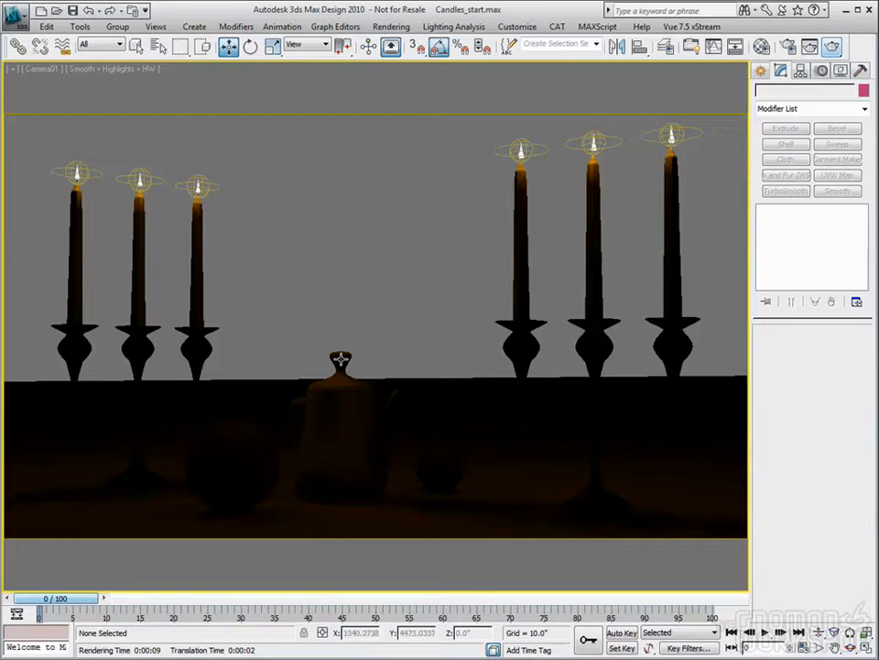
click(338, 386)
click(440, 462)
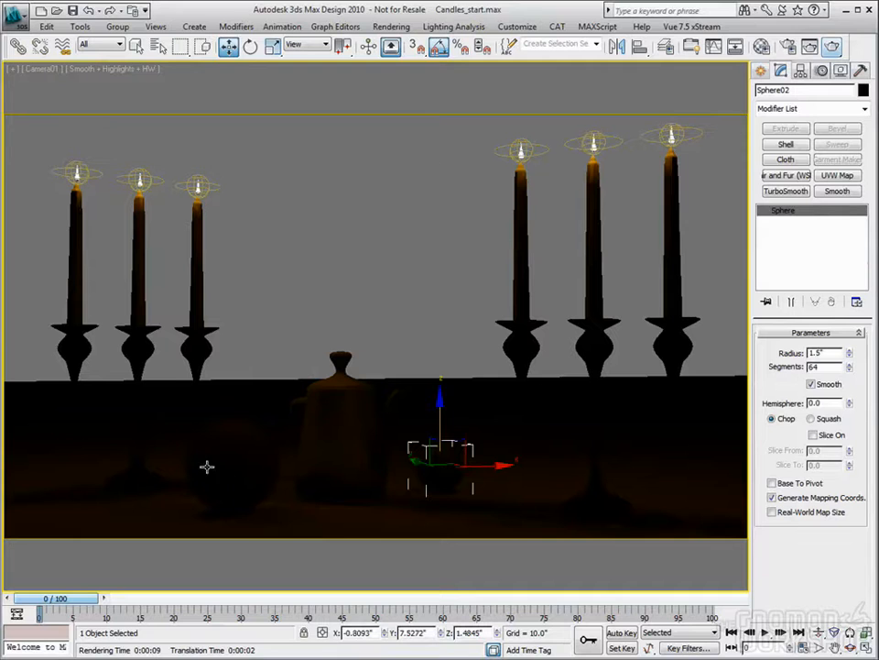
click(190, 345)
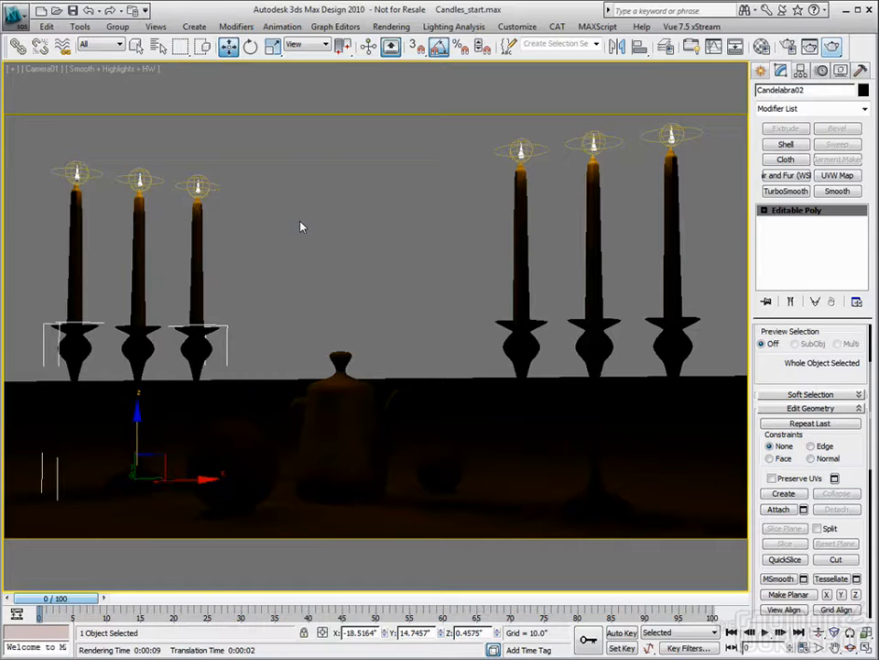
- Switch off the photometric light above the front candle of the group of three with the taller candles, and clear the selection
click(522, 149)
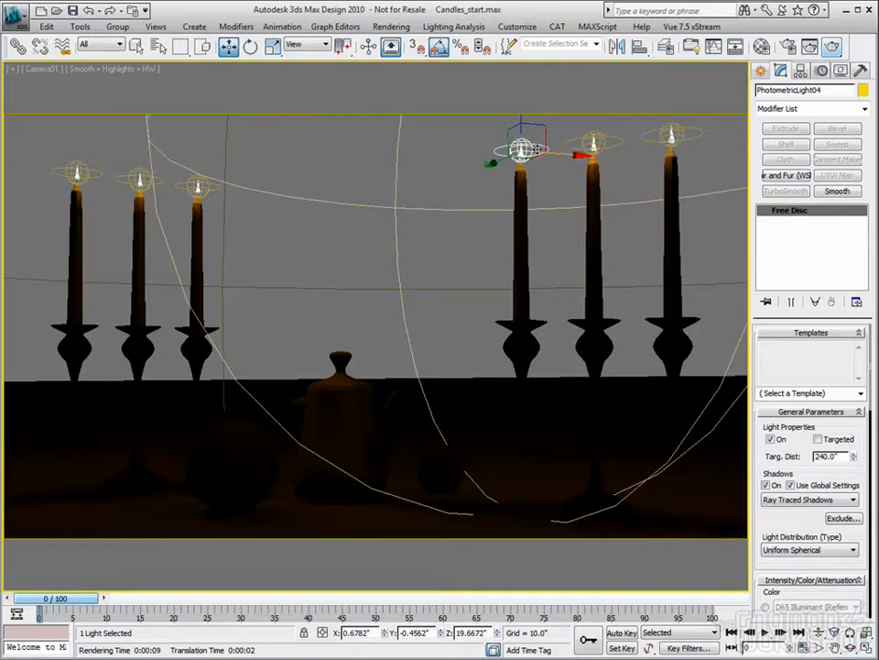
right_click(537, 154)
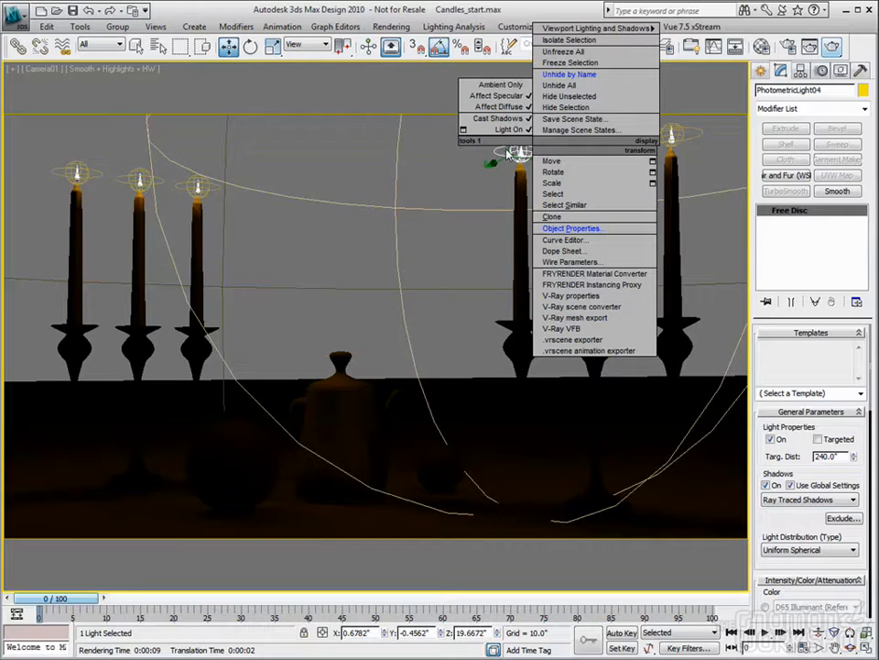
click(506, 131)
click(446, 241)
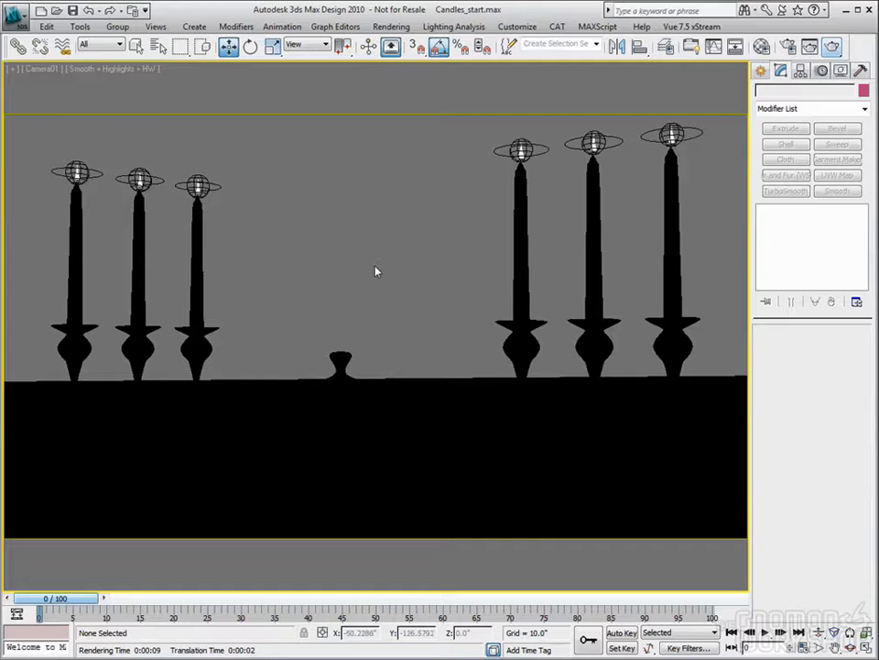
- In a close perspective view of one candle, sample the flame's material into the third Material Editor slot
key(p)
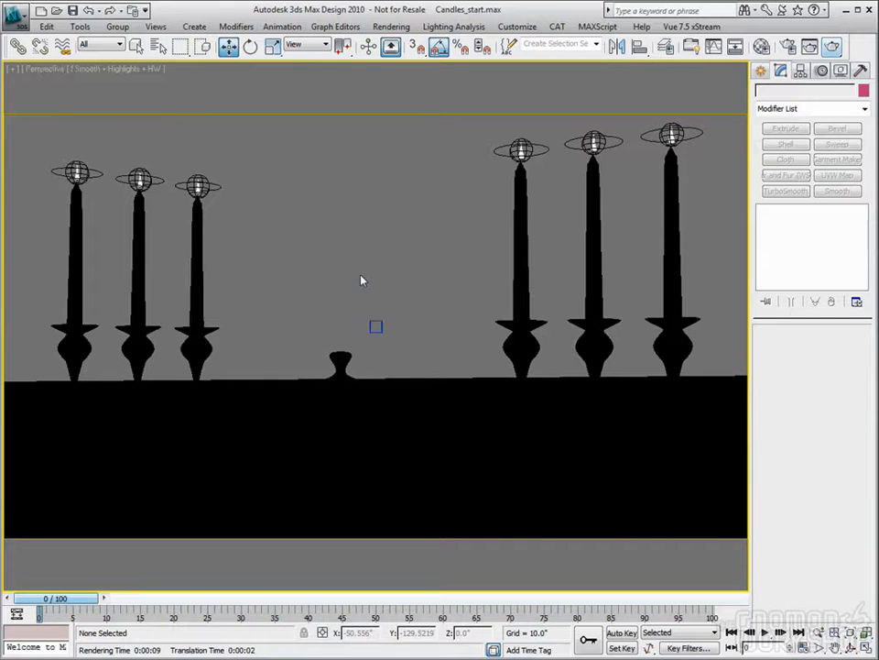
click(820, 632)
drag(393, 112, 520, 99)
middle_drag(560, 283, 569, 289)
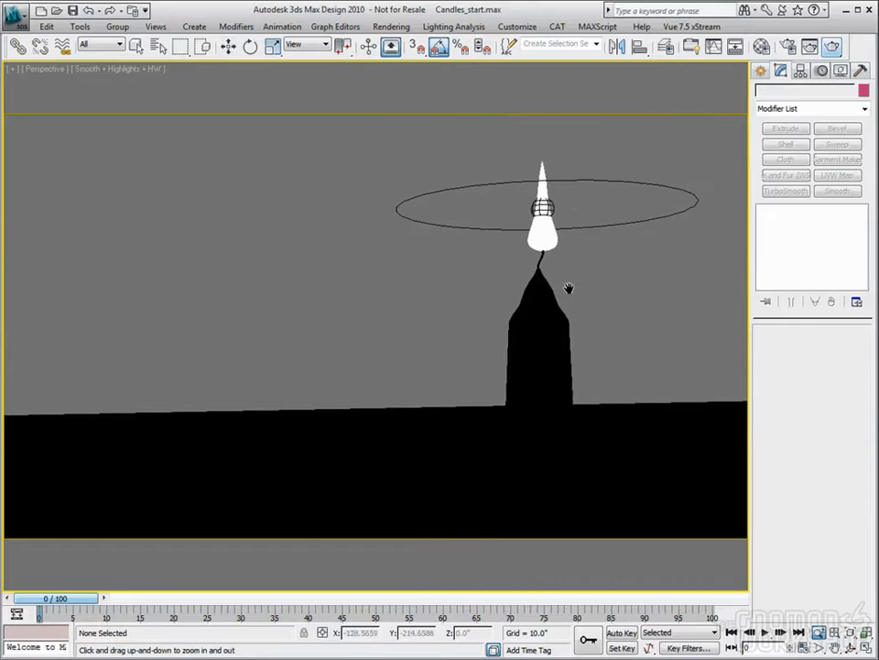
click(761, 45)
drag(240, 68, 215, 62)
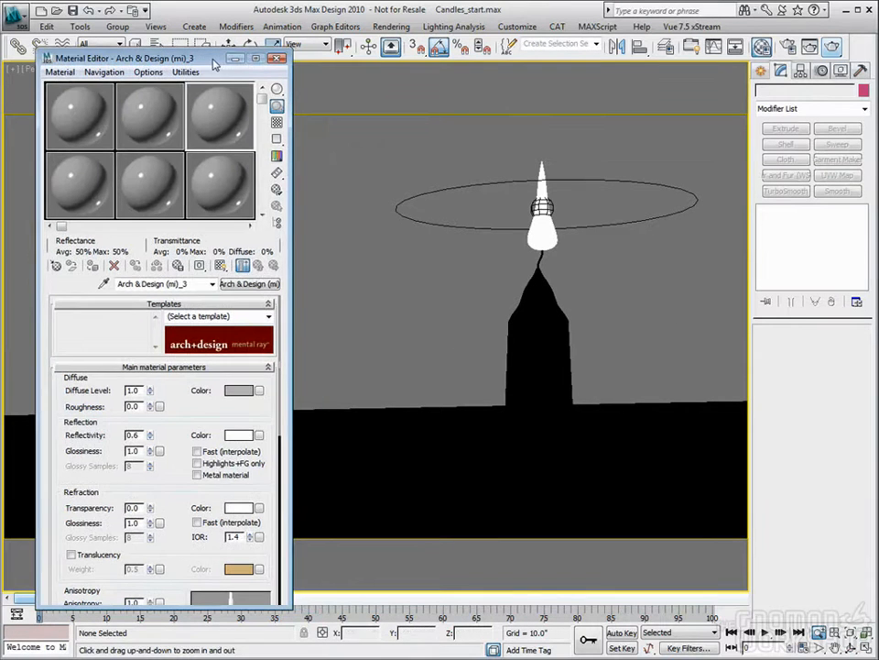
click(103, 284)
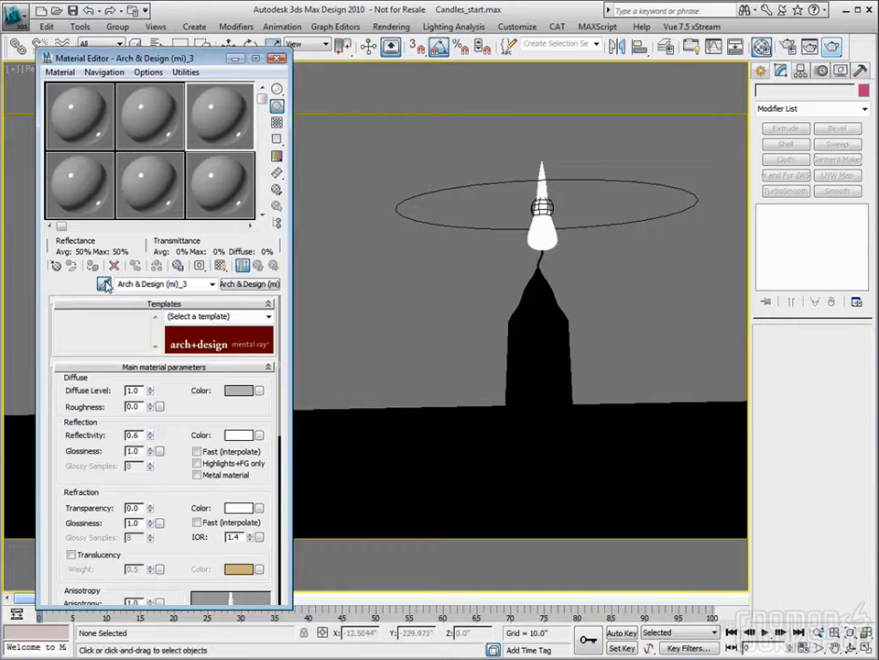
click(533, 162)
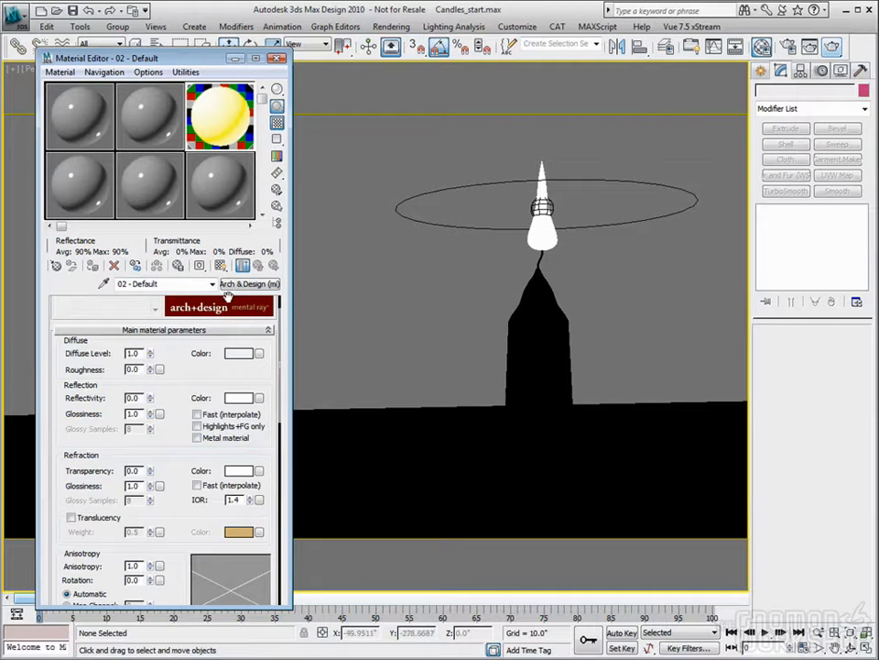
- Examine the flame material's reflection and Self Illumination settings, including the preset illuminants, and return the glow colour to the Kelvin option
scroll(172, 405, down, 3)
scroll(171, 405, up, 3)
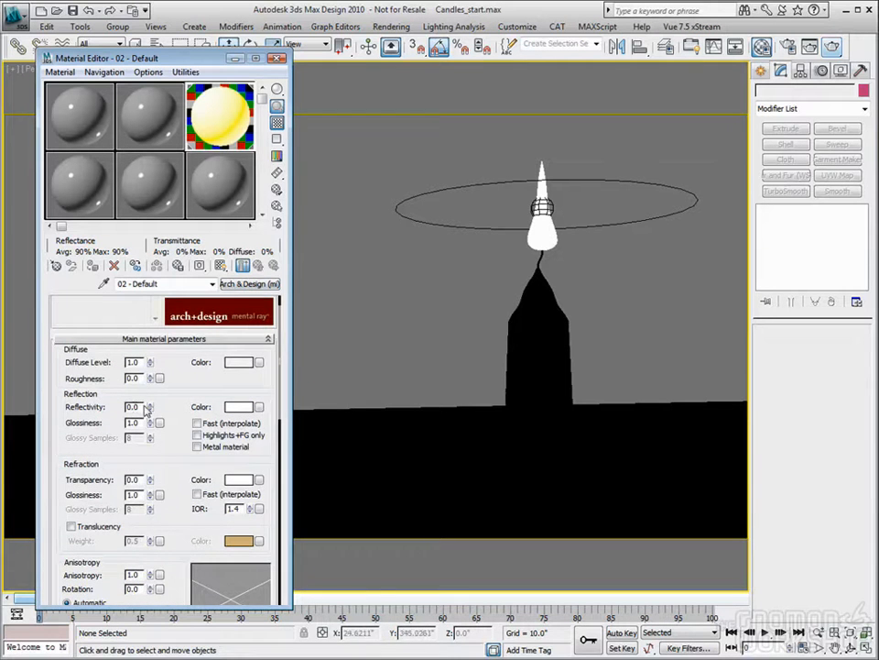
scroll(136, 432, down, 7)
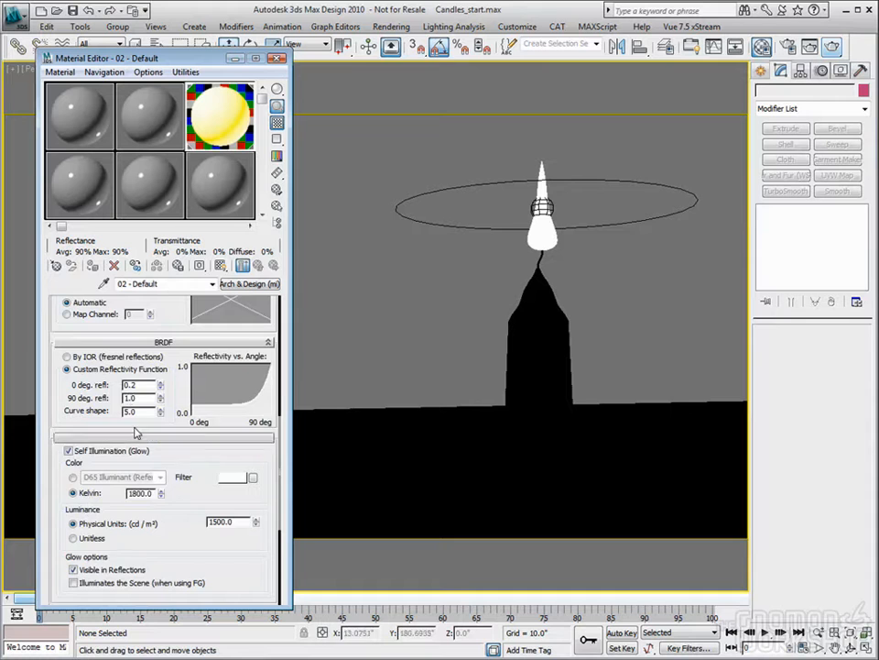
scroll(135, 433, down, 3)
scroll(142, 411, up, 1)
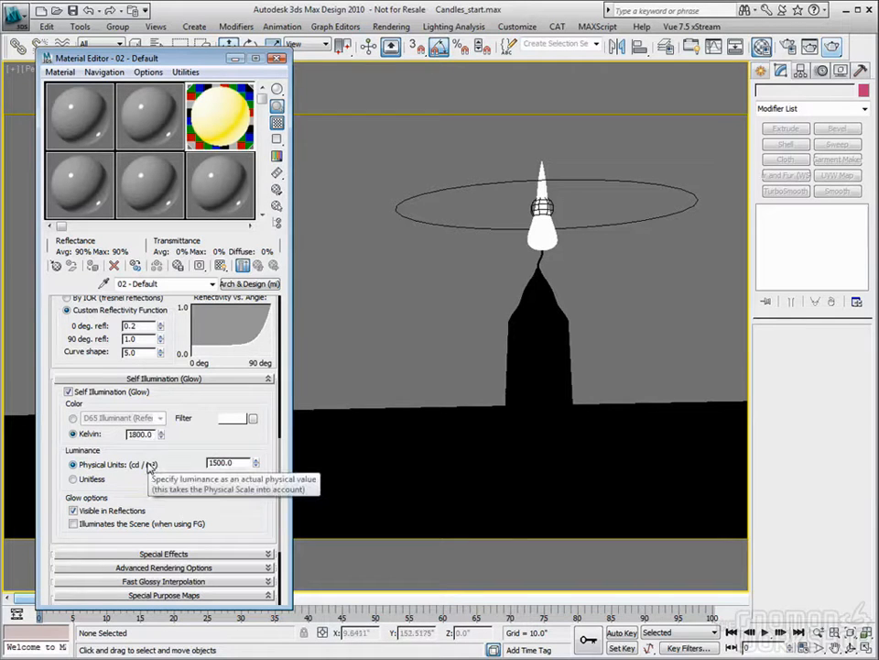
click(73, 418)
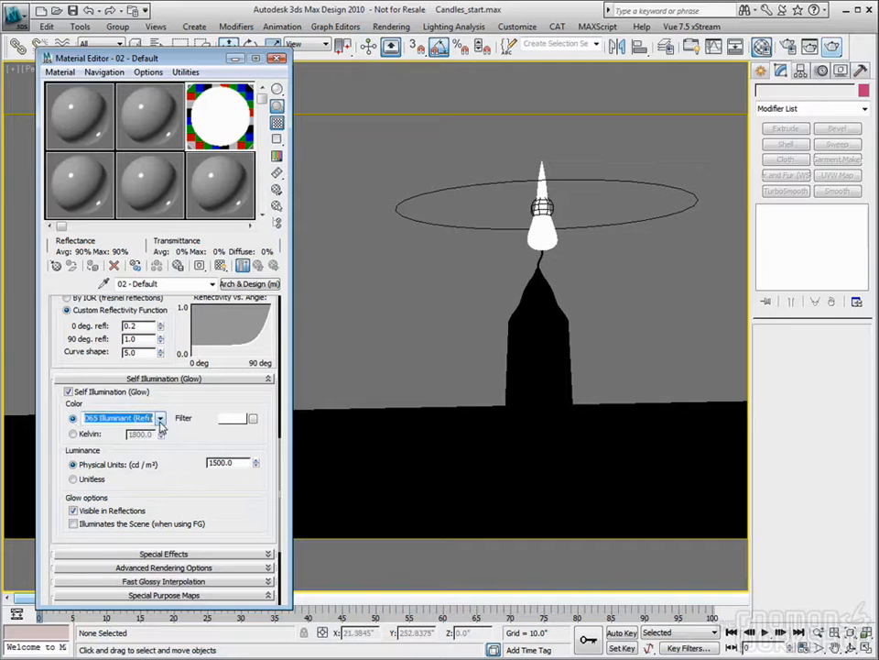
click(160, 418)
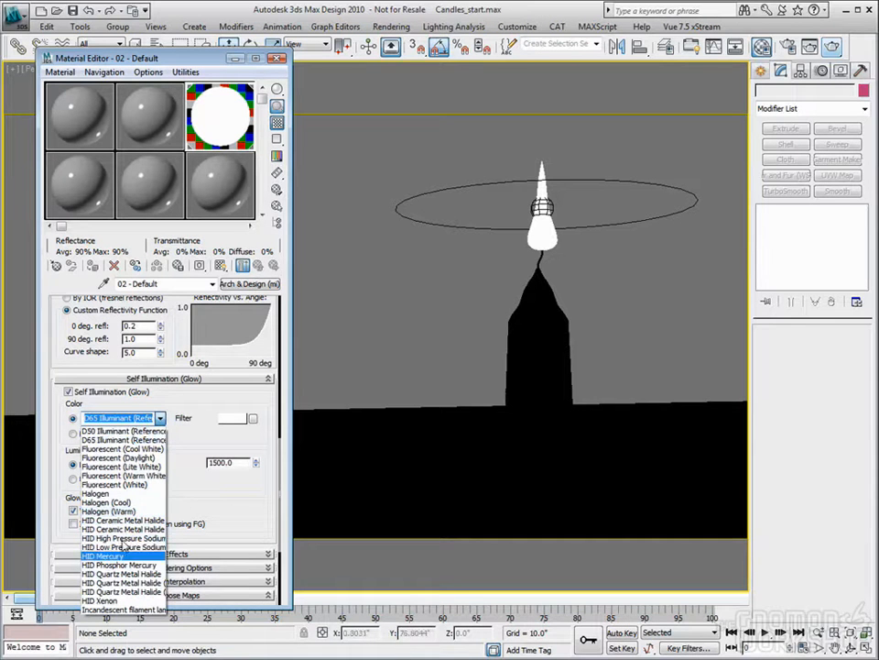
click(181, 447)
click(72, 433)
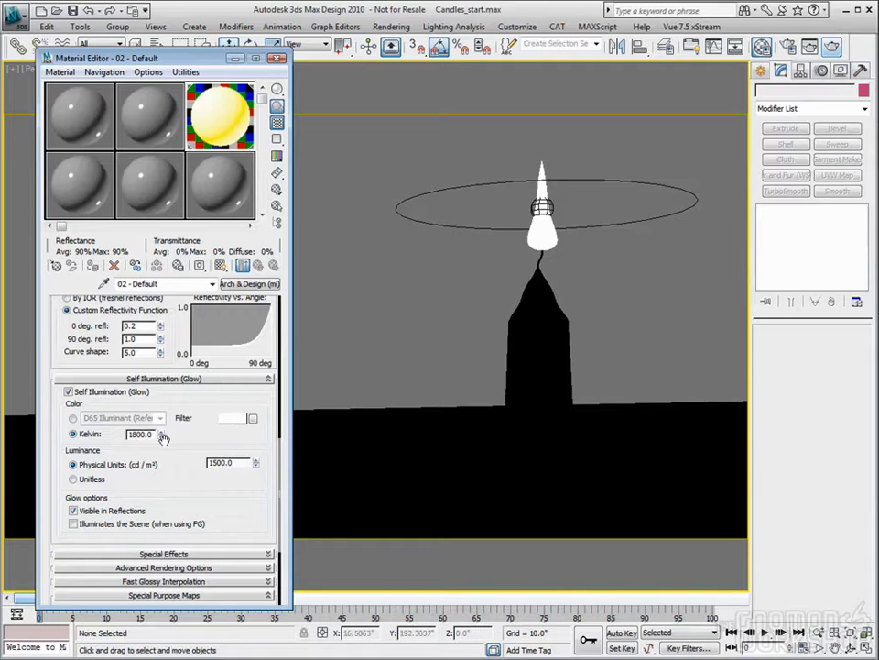
- Set the flame material's glow colour to 2000 Kelvin and compare it with the photometric light's colour and intensity settings
drag(152, 436, 101, 440)
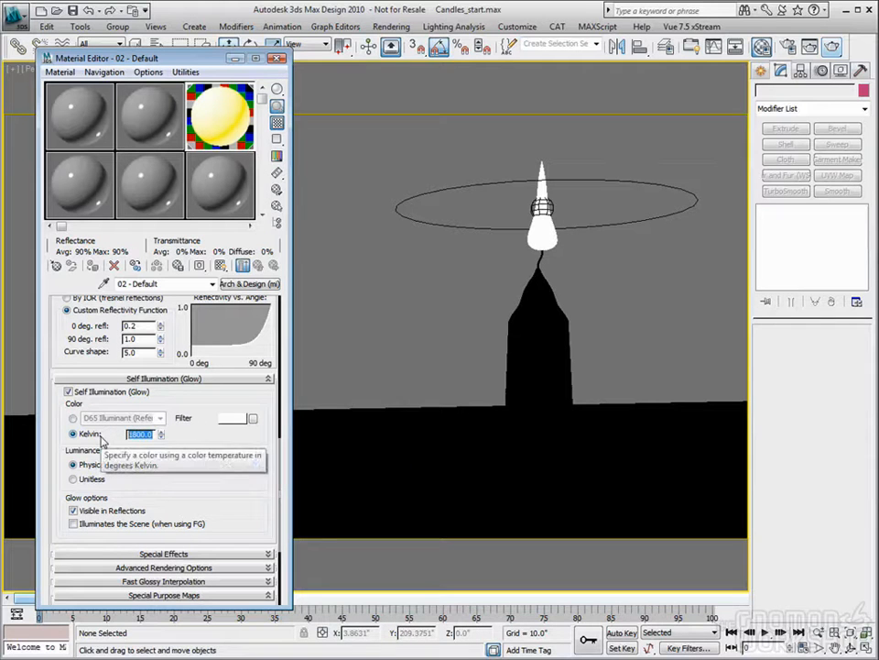
text(2000)
key(Return)
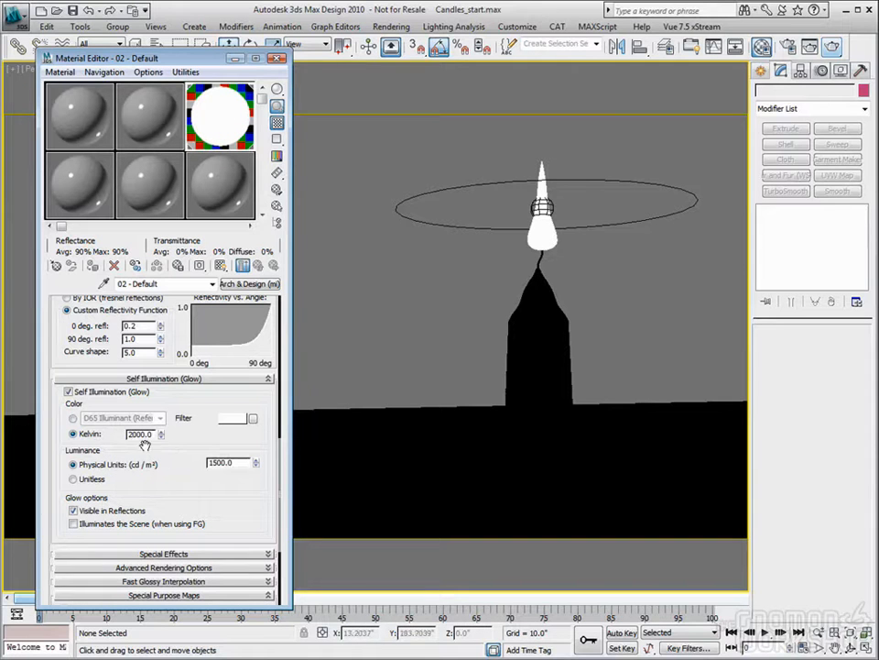
click(473, 184)
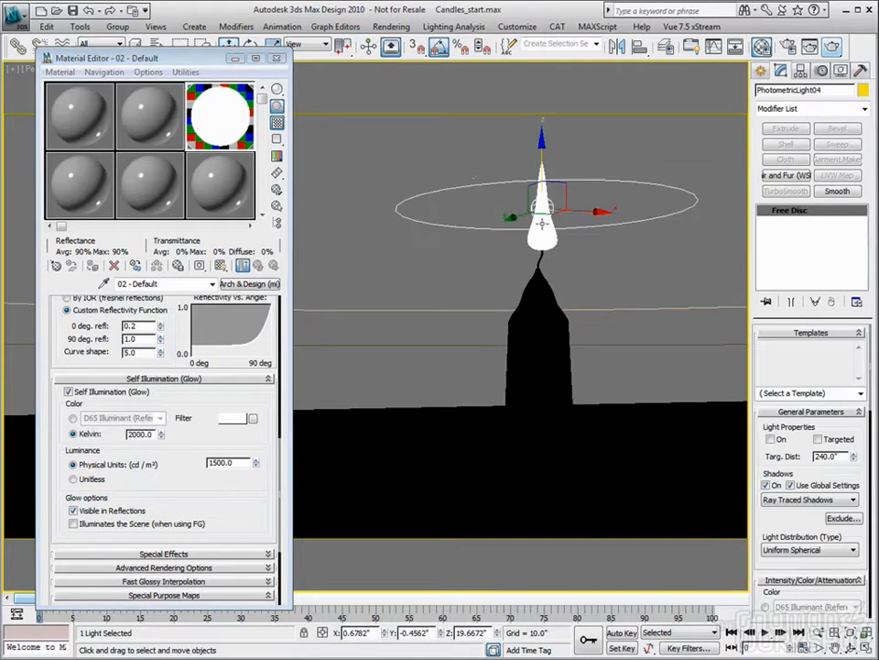
scroll(814, 396, down, 3)
scroll(814, 395, down, 3)
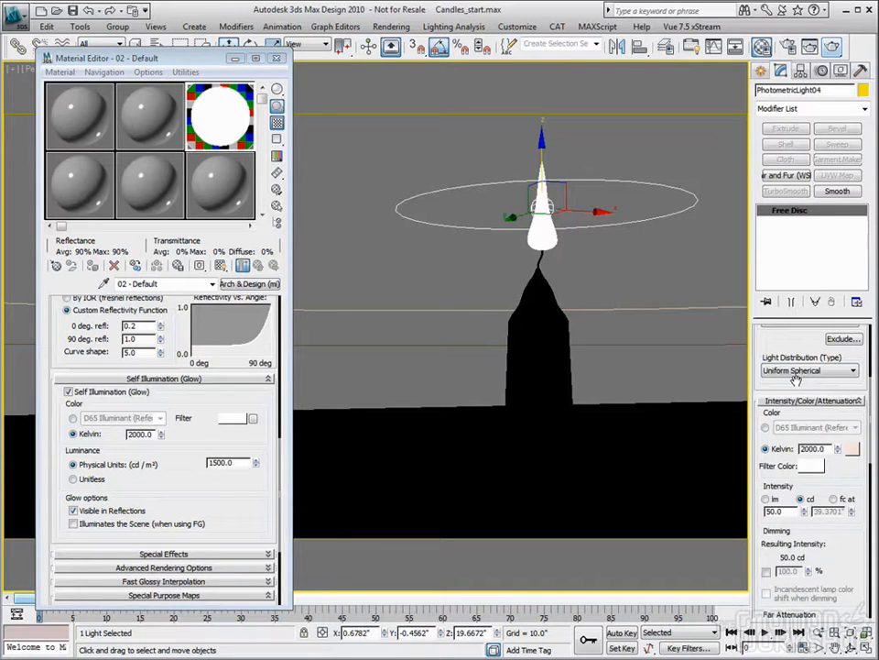
scroll(788, 480, up, 5)
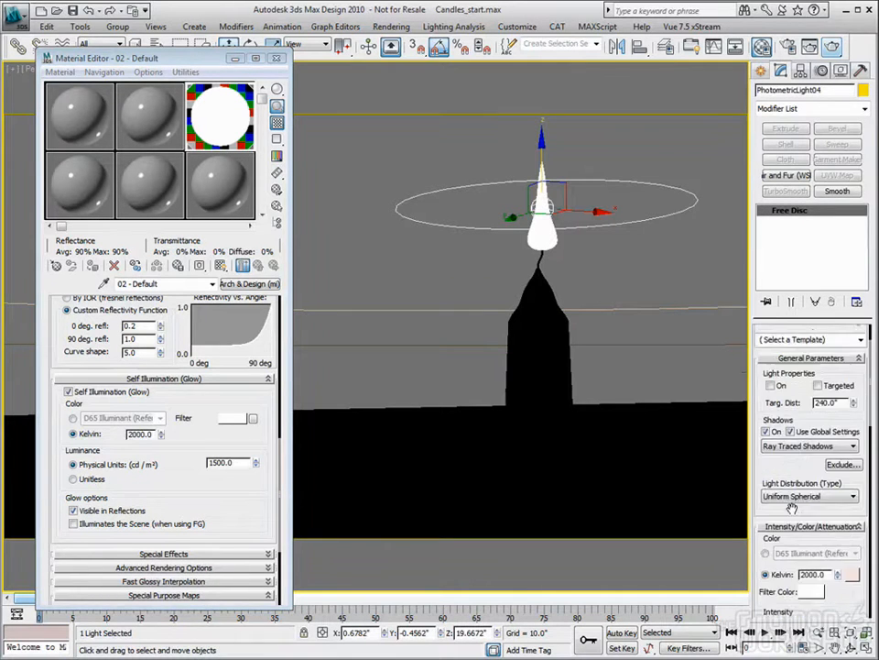
- Select the flame, make its material's glow illuminate the scene when using FG, and close the Material Editor
click(117, 466)
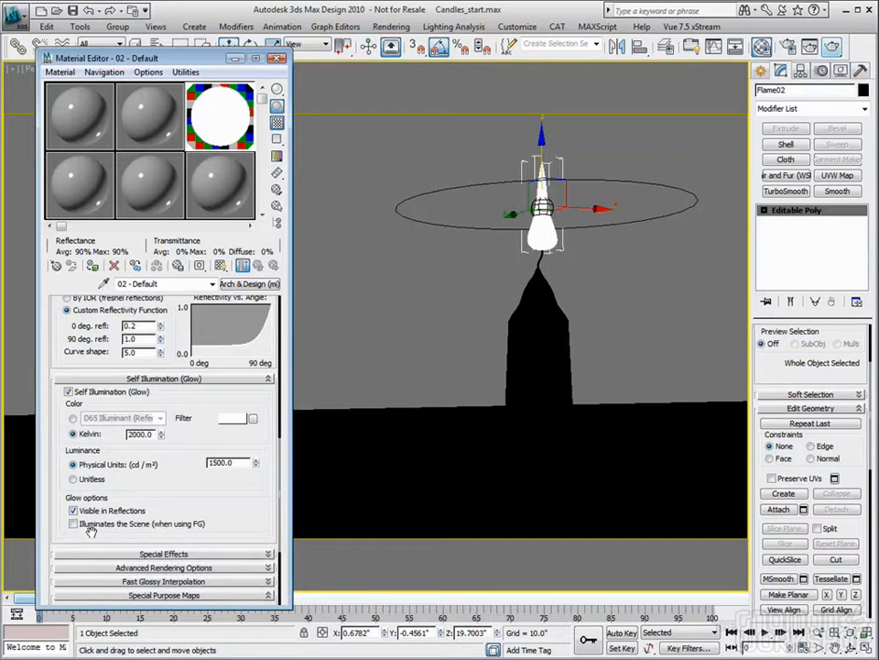
click(179, 523)
click(280, 59)
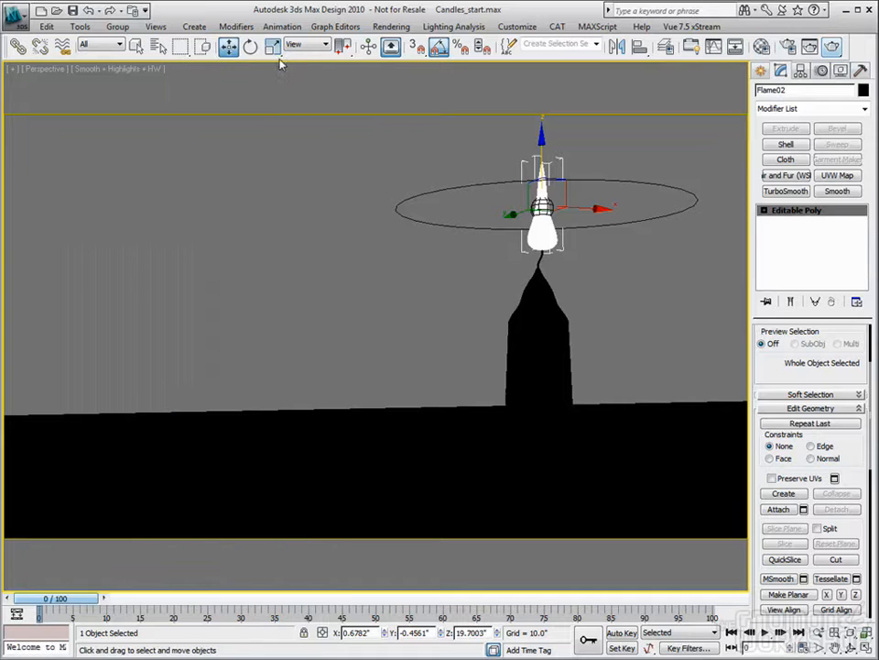
- Dismiss the previous rendered frame and set the Final Gather precision preset to Medium in the render setup
click(811, 47)
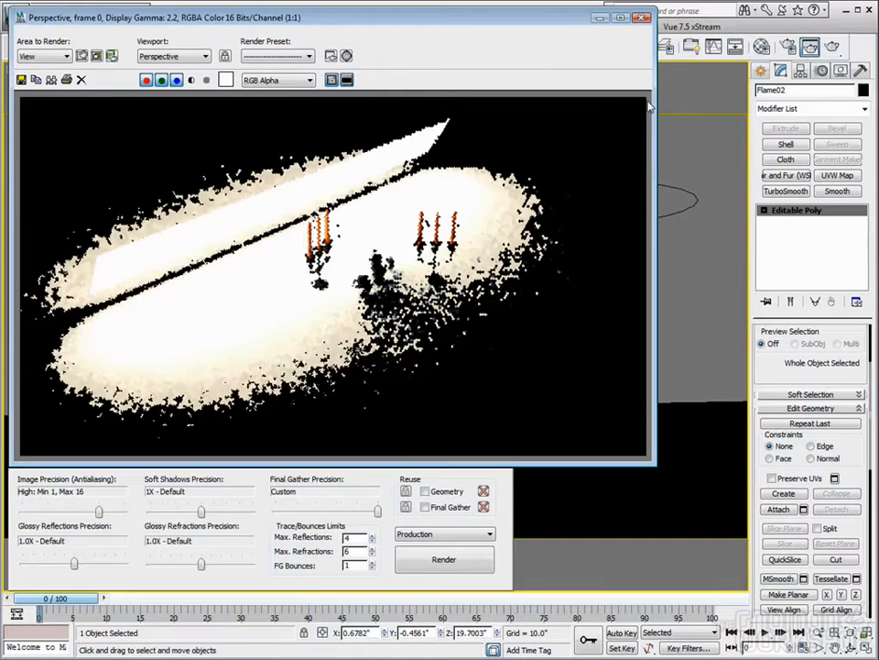
click(643, 18)
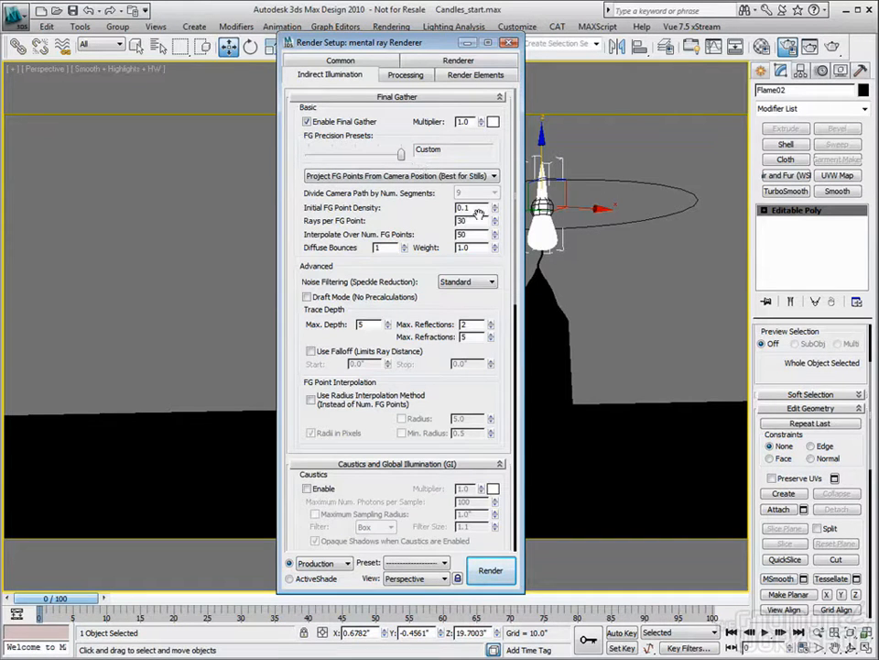
drag(401, 155, 354, 157)
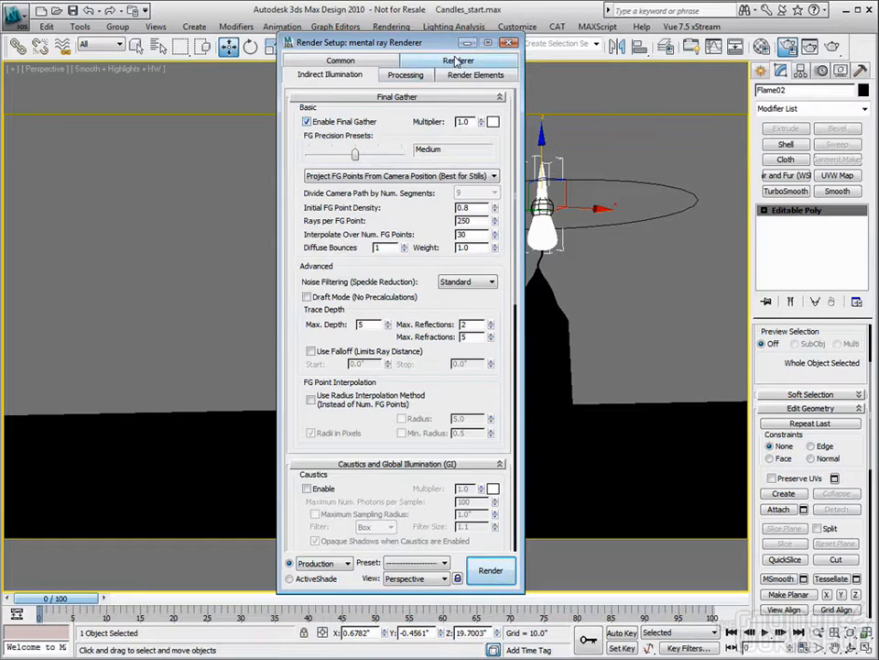
- Set the render output width to 700 pixels
click(341, 60)
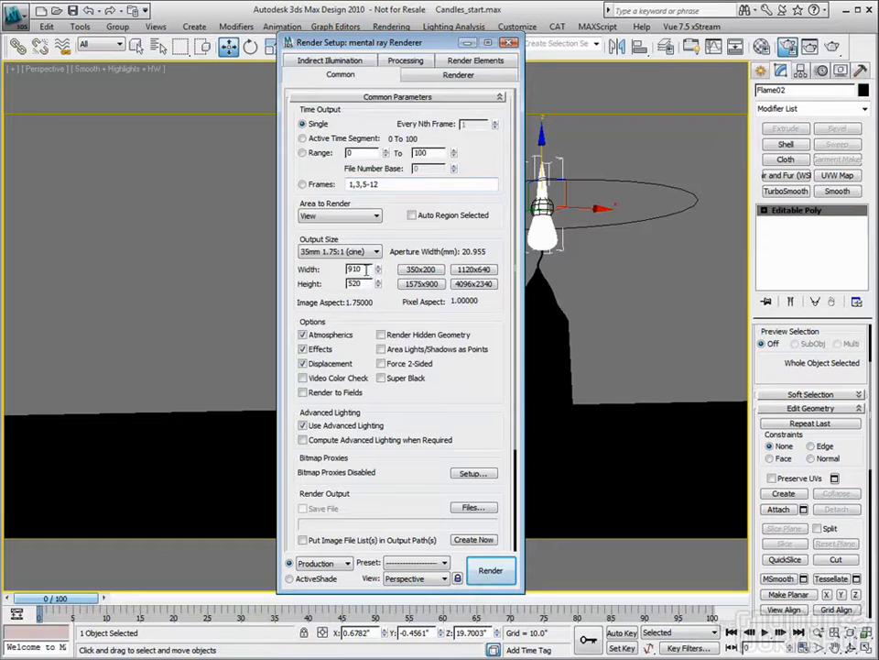
drag(365, 269, 295, 271)
text(700)
key(Tab)
- Set the Final Gather diffuse bounces to 2, check the flame material's glow options, and close both windows
click(347, 63)
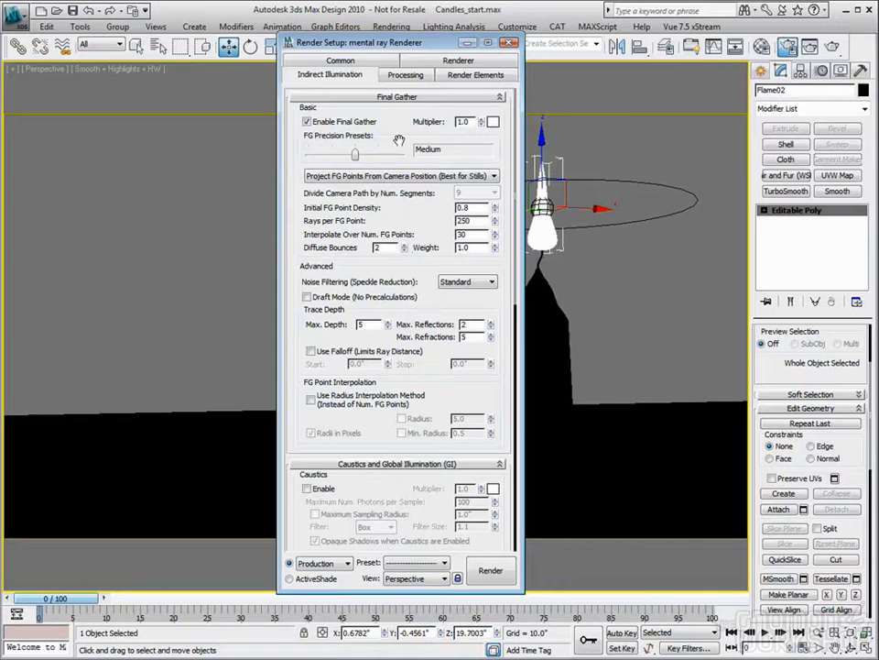
key(m)
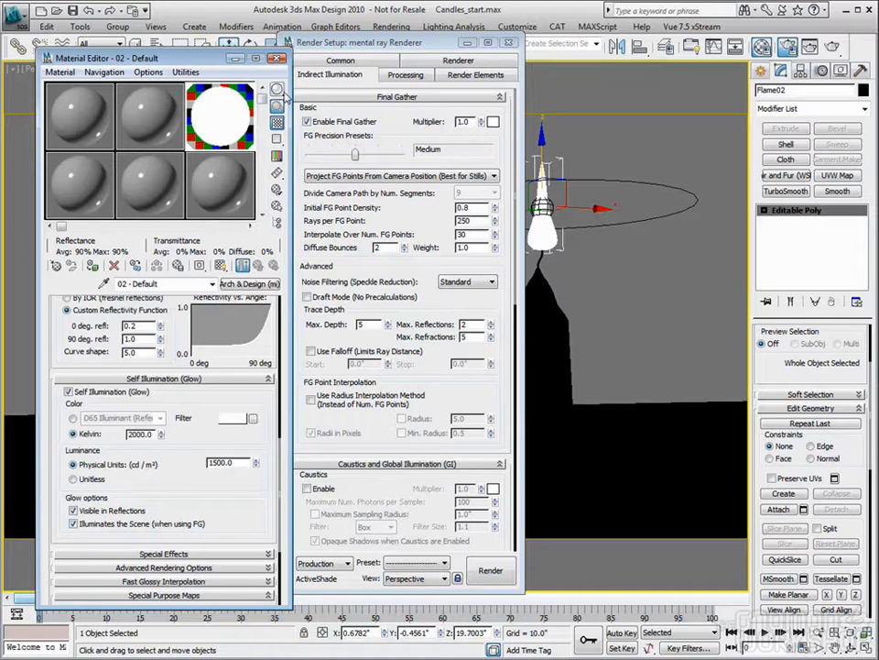
click(277, 57)
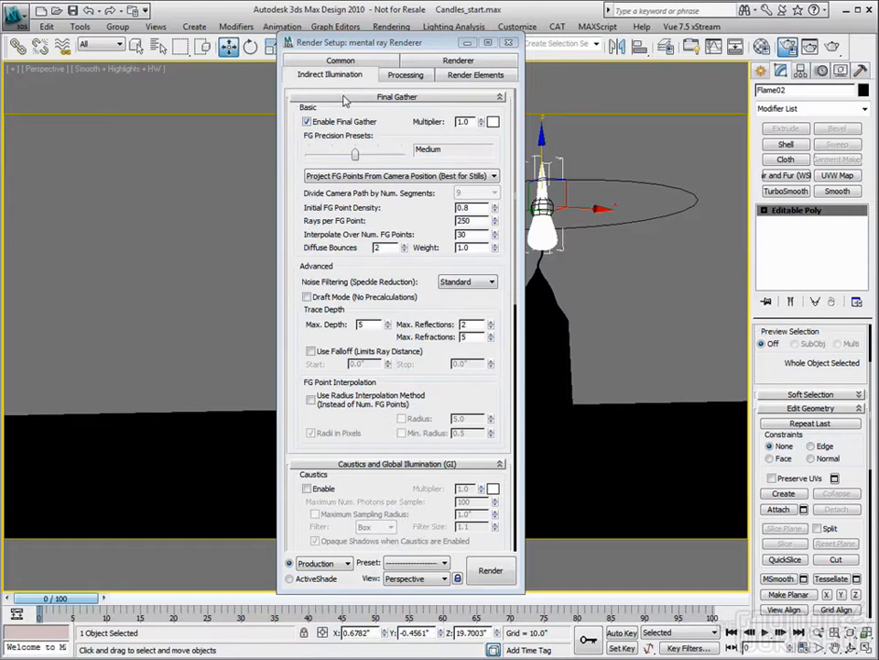
click(508, 42)
- Render the Camera01 view, inspect the image's alpha channel, and close the rendered frame
key(c)
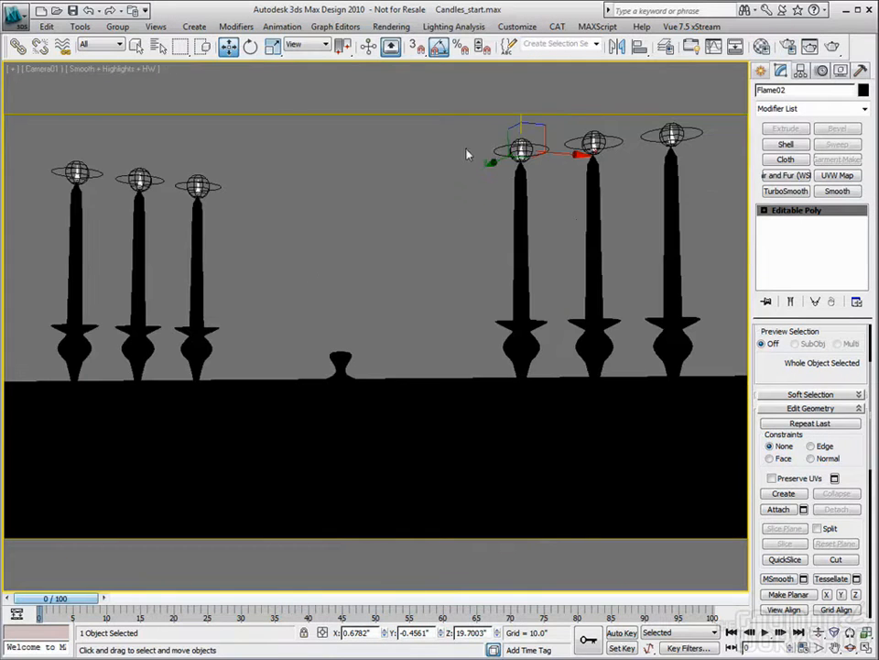
key(shift+q)
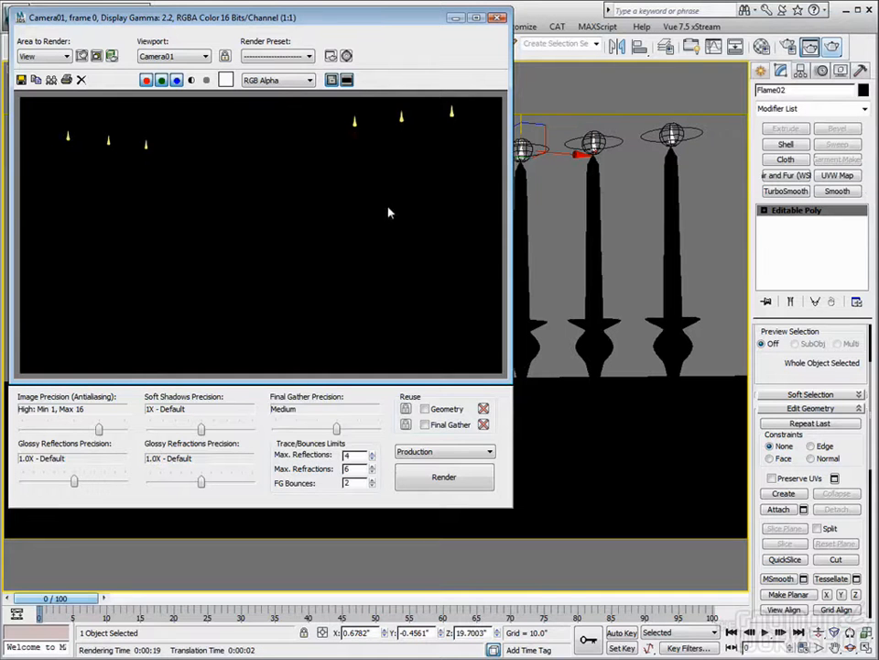
drag(381, 18, 398, 36)
click(209, 98)
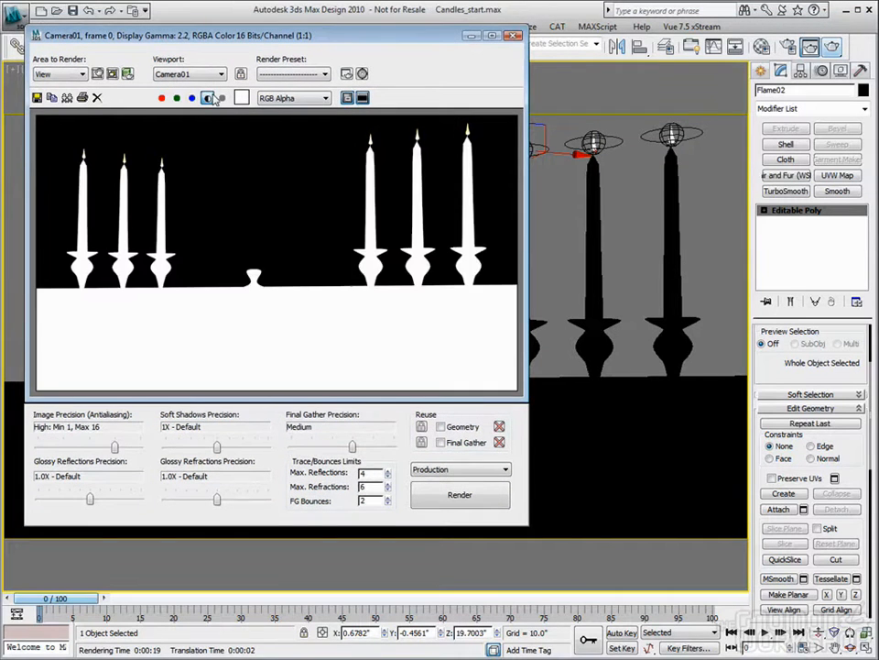
click(209, 98)
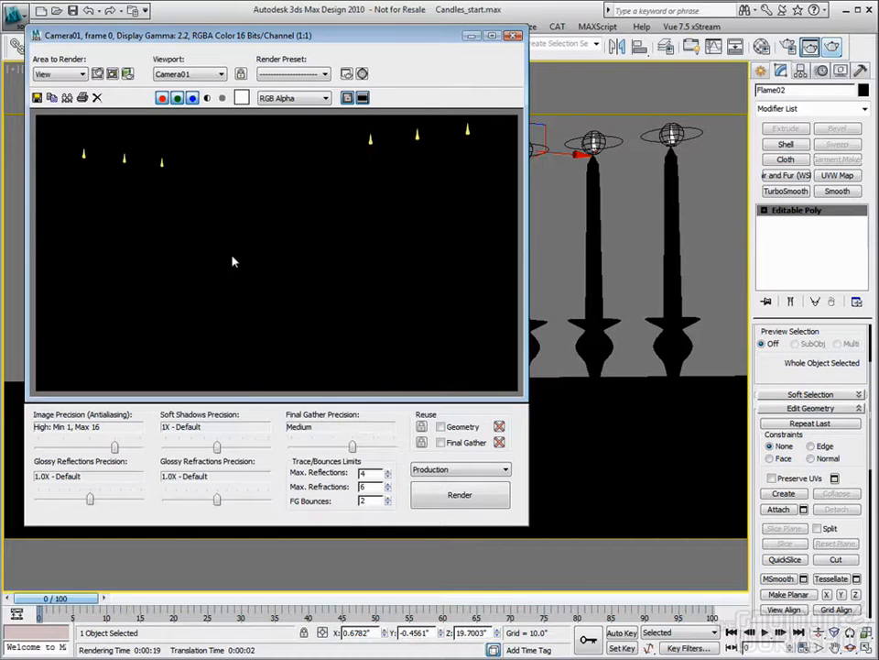
click(514, 35)
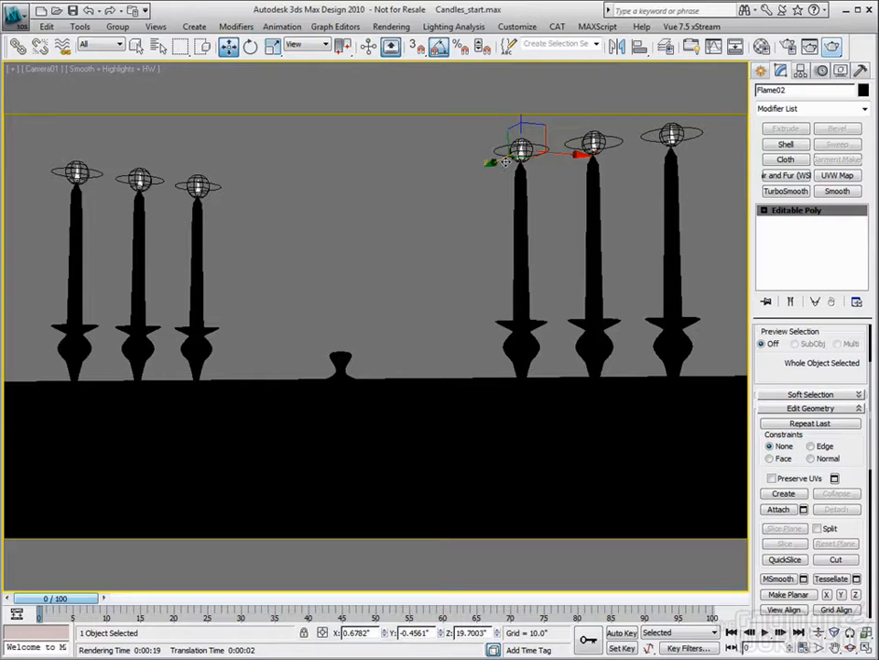
- Review the flame material's Self Illumination (Glow) settings and close the Material Editor
key(m)
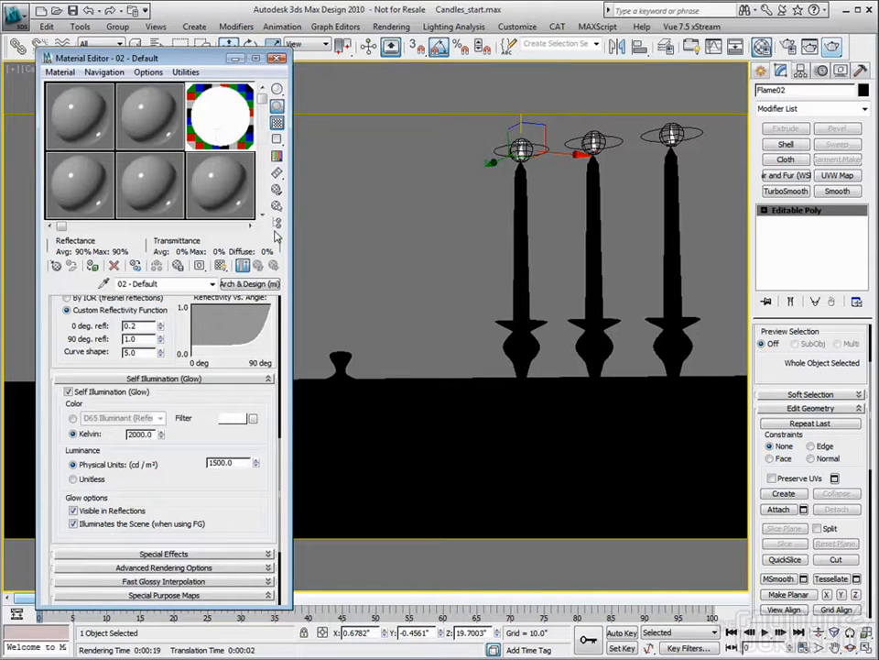
click(280, 59)
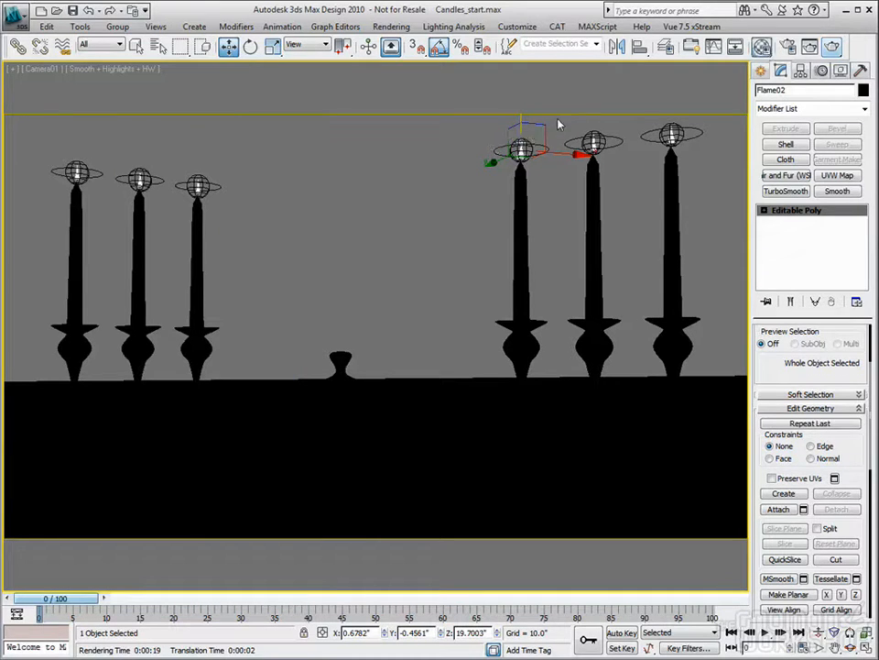
key(m)
mouse_move(209, 393)
mouse_down()
mouse_move(205, 457)
mouse_move(209, 385)
mouse_up()
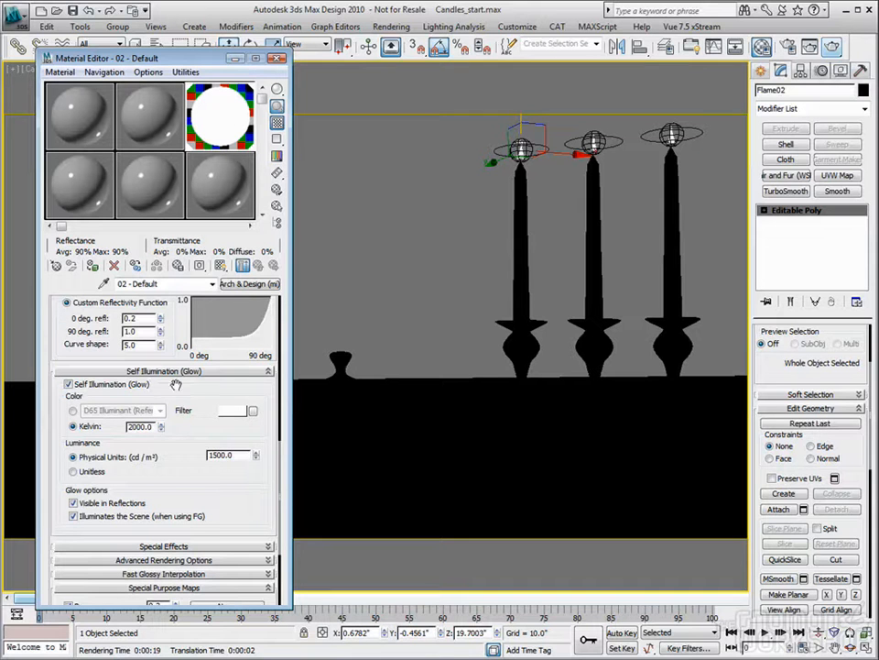
click(278, 58)
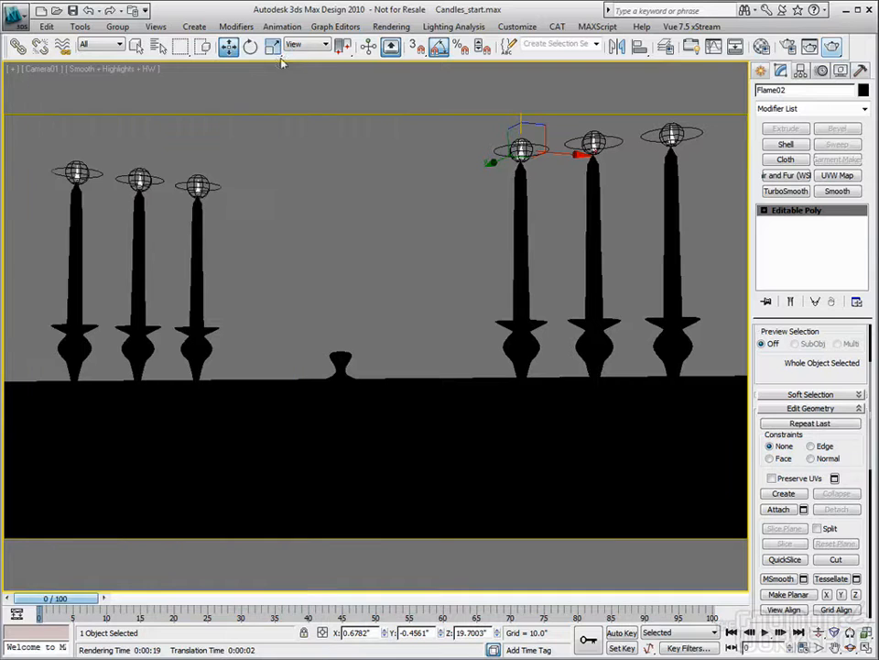
- Show all four viewports and draw a plane about 17 by 109 inches across the candle scene in the Top view
click(866, 648)
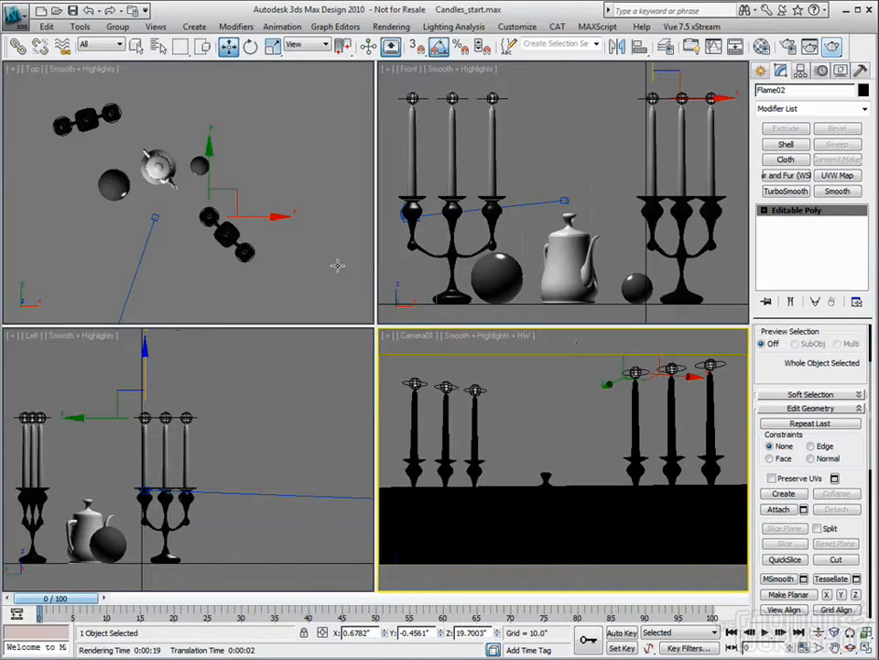
right_click(254, 187)
scroll(174, 223, down, 6)
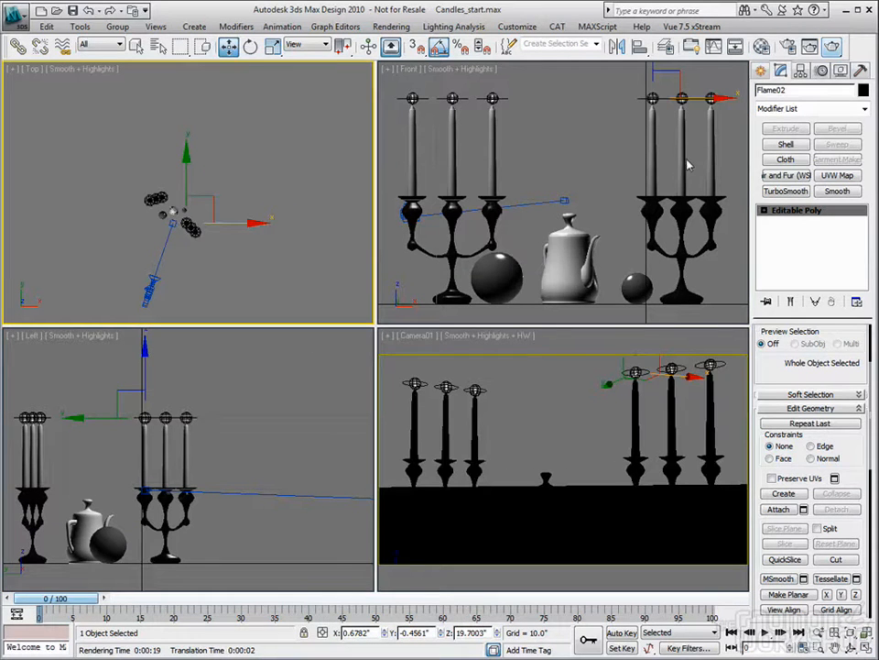
click(761, 70)
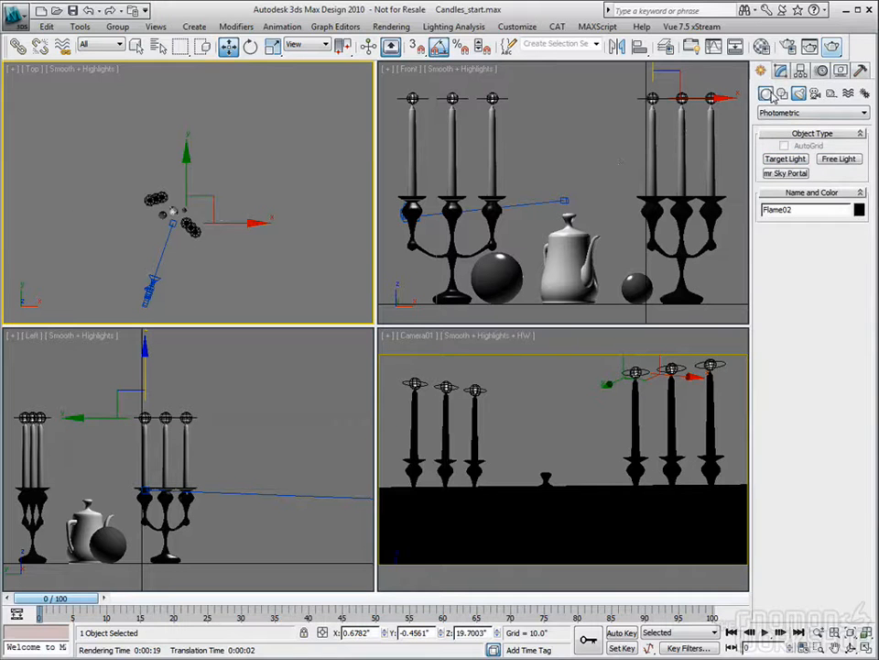
click(766, 93)
click(839, 216)
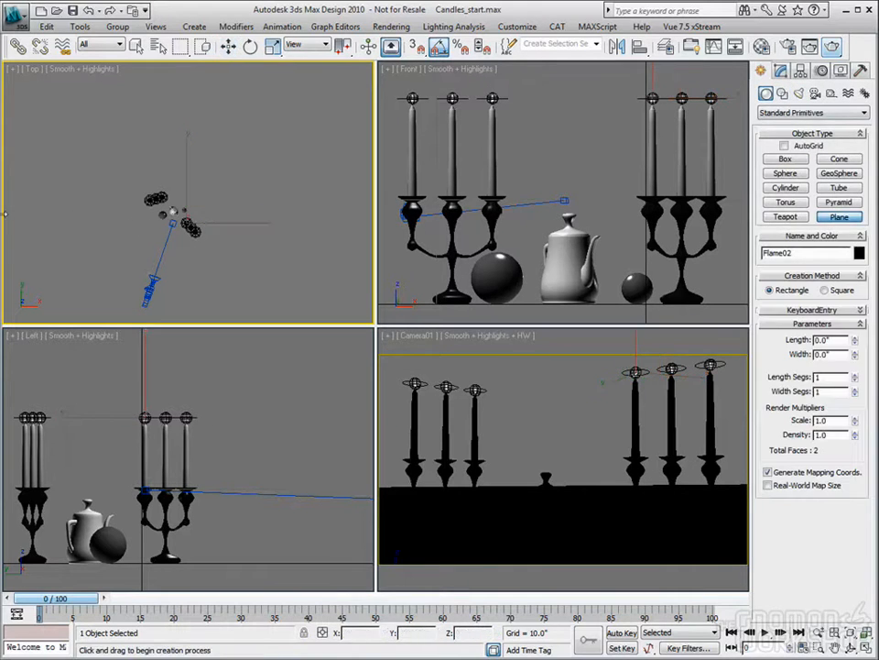
mouse_move(57, 182)
mouse_down()
mouse_move(235, 192)
mouse_move(309, 210)
mouse_move(231, 210)
mouse_up()
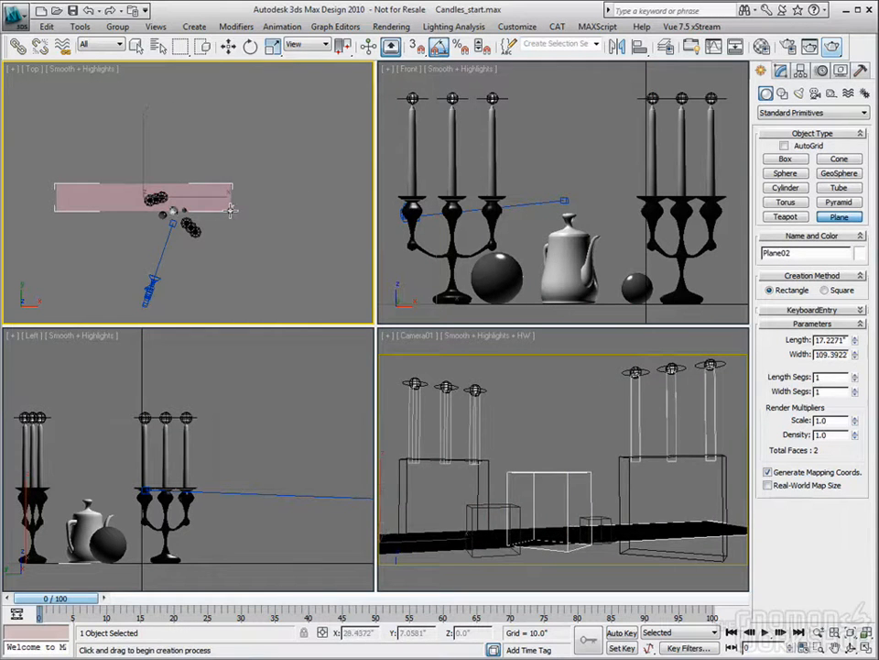
- Set the plane's length to 24 inches and its width to 120 inches
click(228, 46)
click(780, 70)
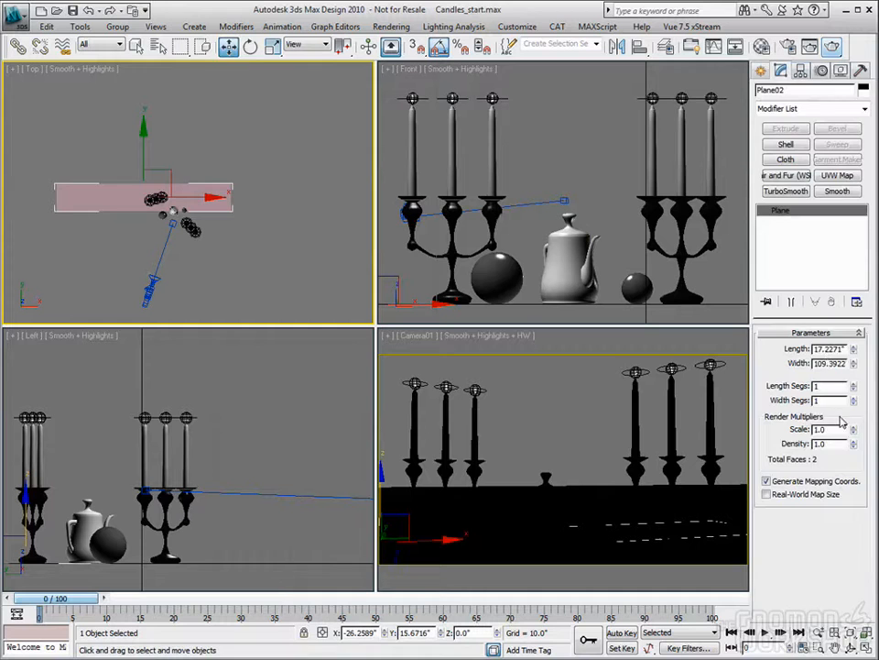
double_click(844, 348)
text(24)
key(Tab)
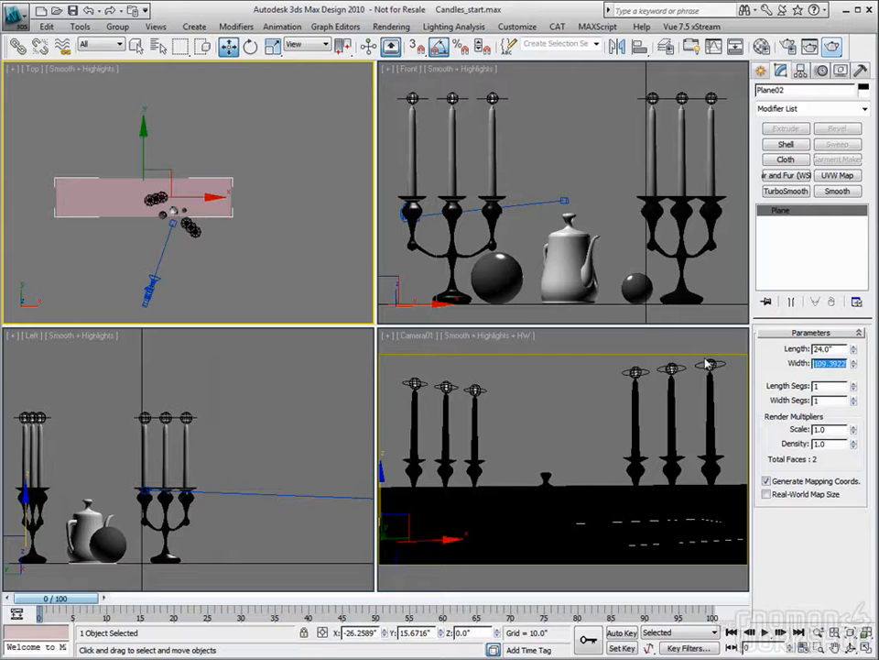
text(120)
key(Tab)
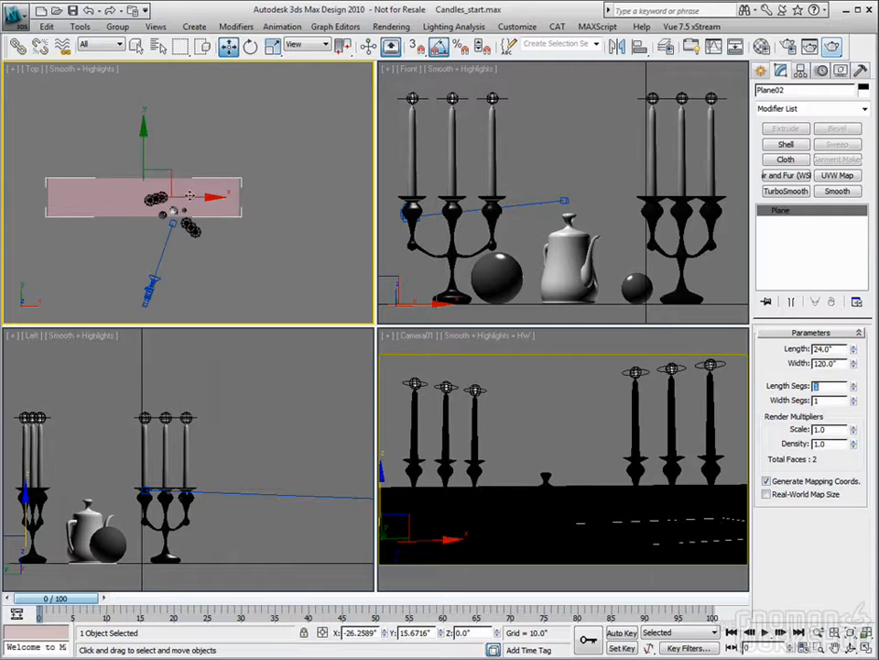
- Centre the plane over the candle scene and raise it to a height of about 49.5 inches
drag(176, 171, 210, 187)
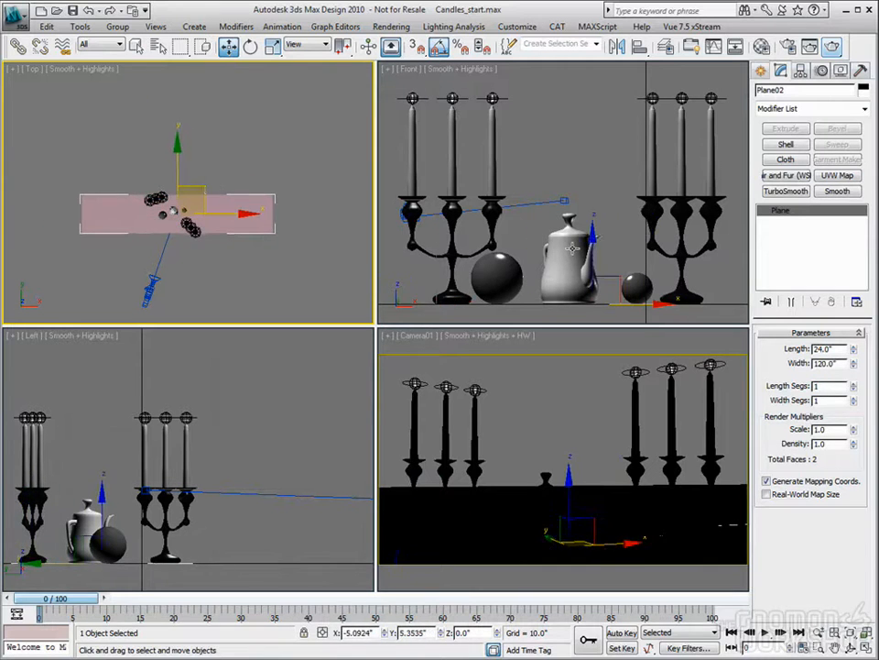
scroll(564, 250, down, 4)
scroll(568, 250, down, 4)
drag(570, 209, 574, 117)
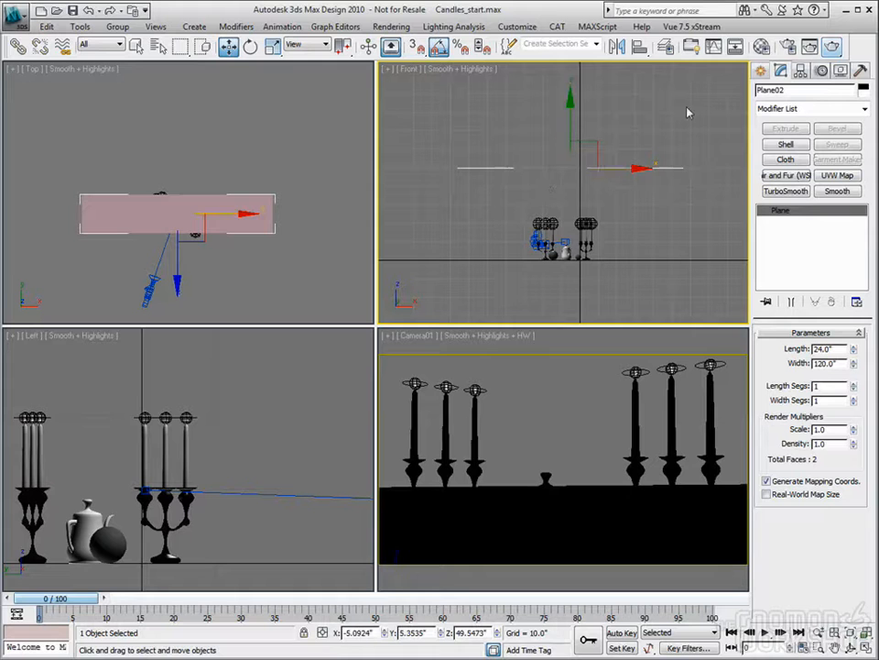
- Set the reflectivity of the Arch & Design (mi)_1 material to 0 and enable its self illumination
key(m)
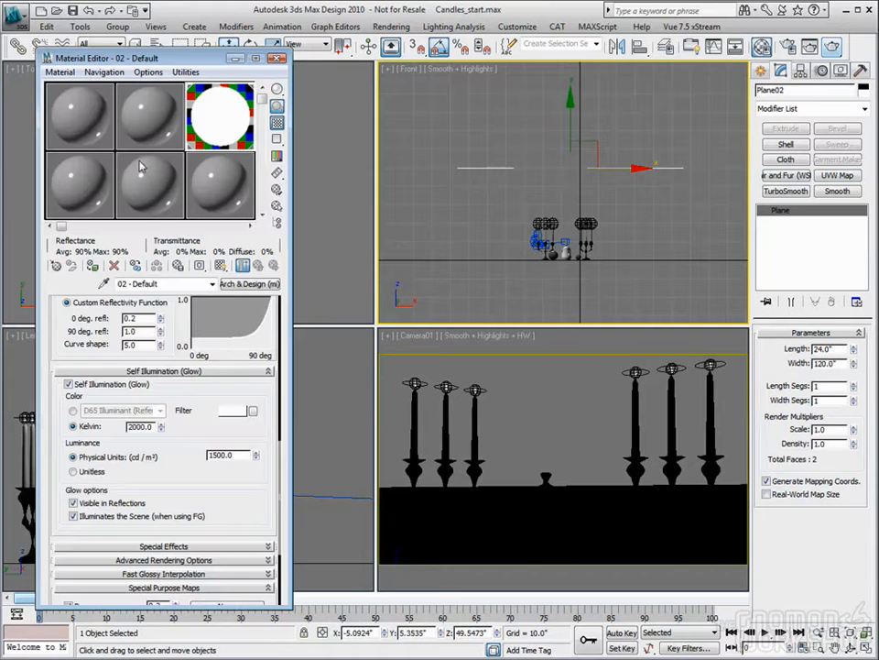
click(79, 124)
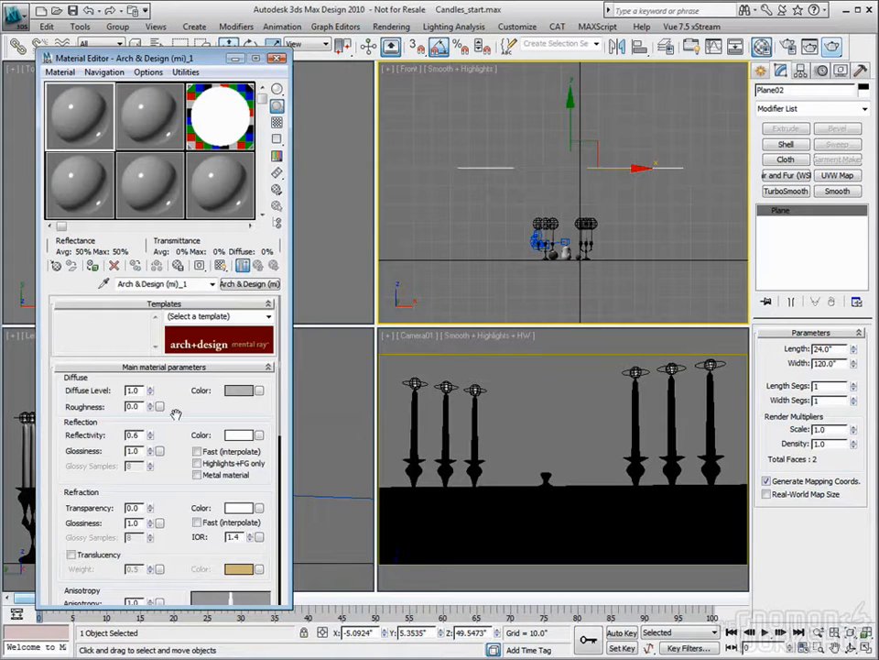
right_click(151, 437)
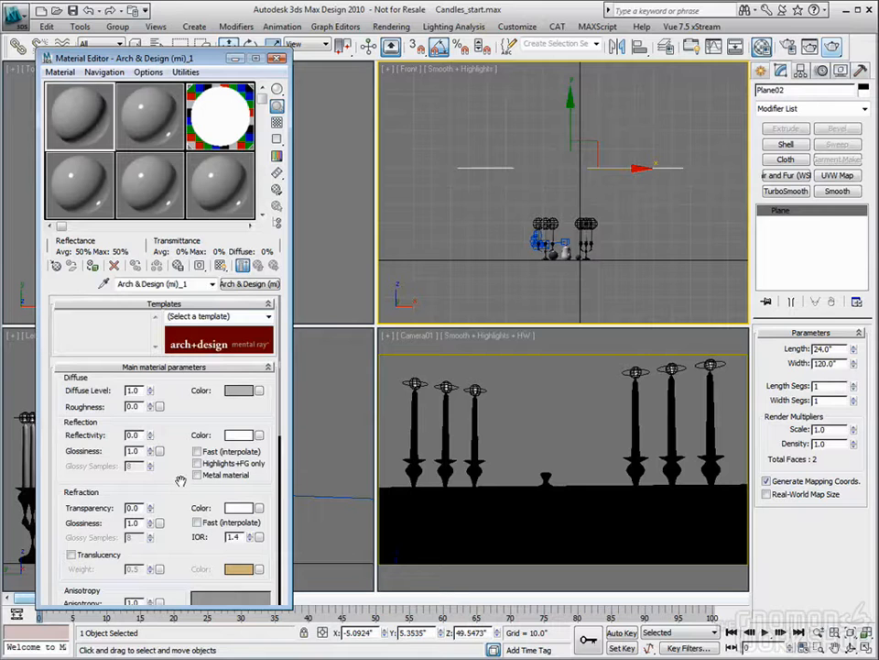
scroll(181, 481, down, 10)
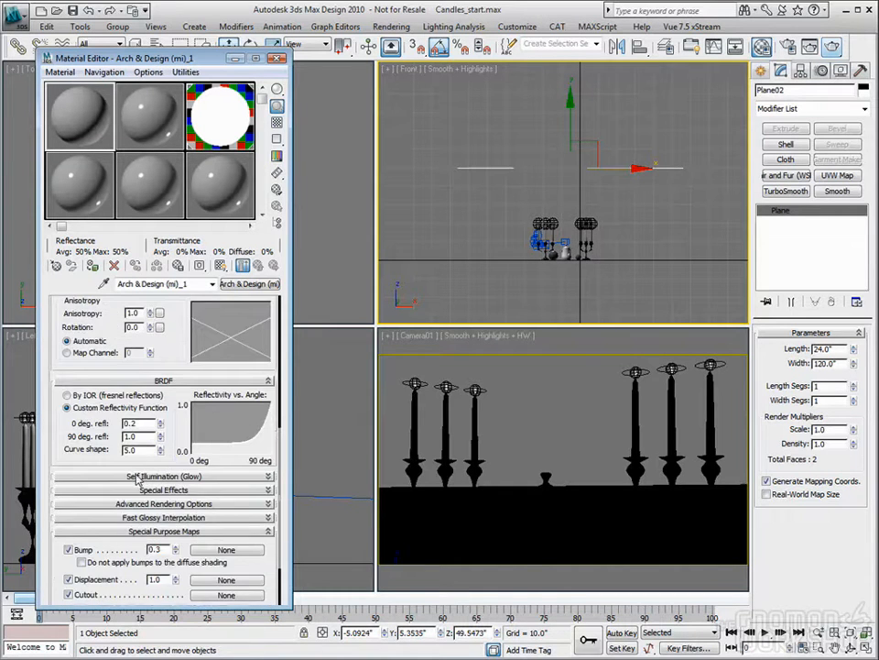
click(136, 477)
click(68, 452)
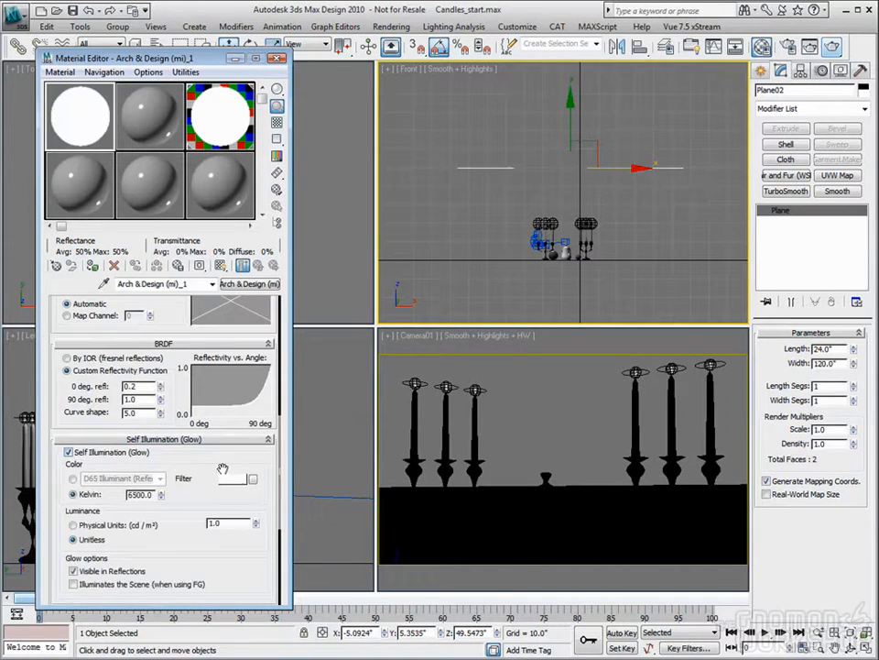
- Set the glow to 3200 Kelvin with a physical luminance of 1500 cd/m², let it illuminate the scene, and close the Material Editor
scroll(200, 352, down, 6)
scroll(200, 356, up, 3)
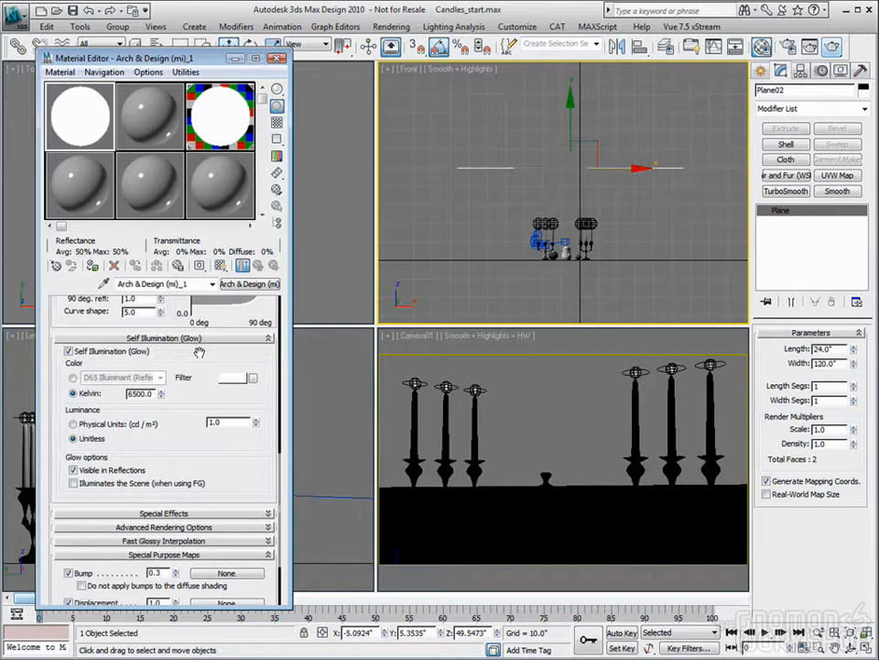
drag(154, 394, 101, 397)
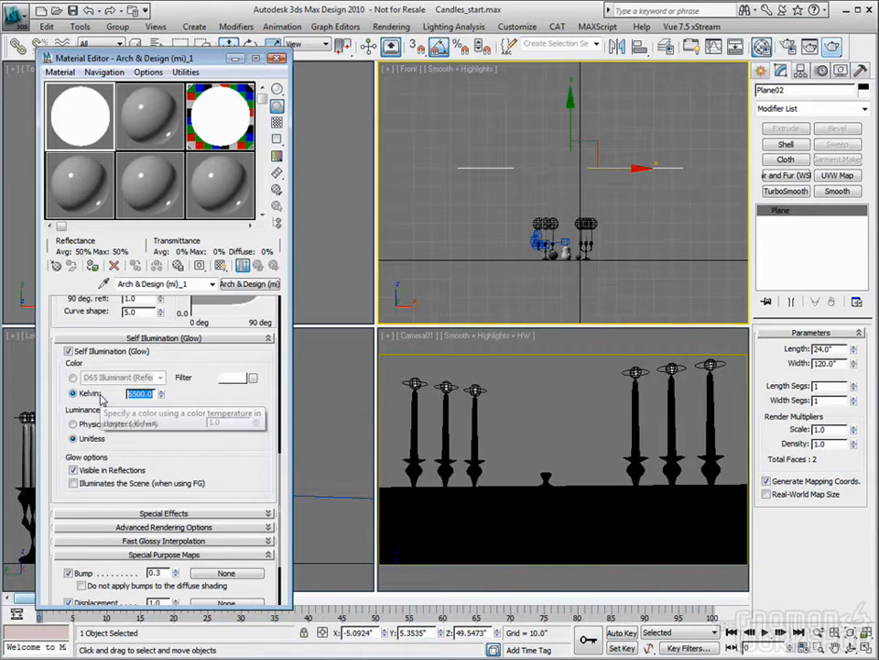
text(320)
click(73, 423)
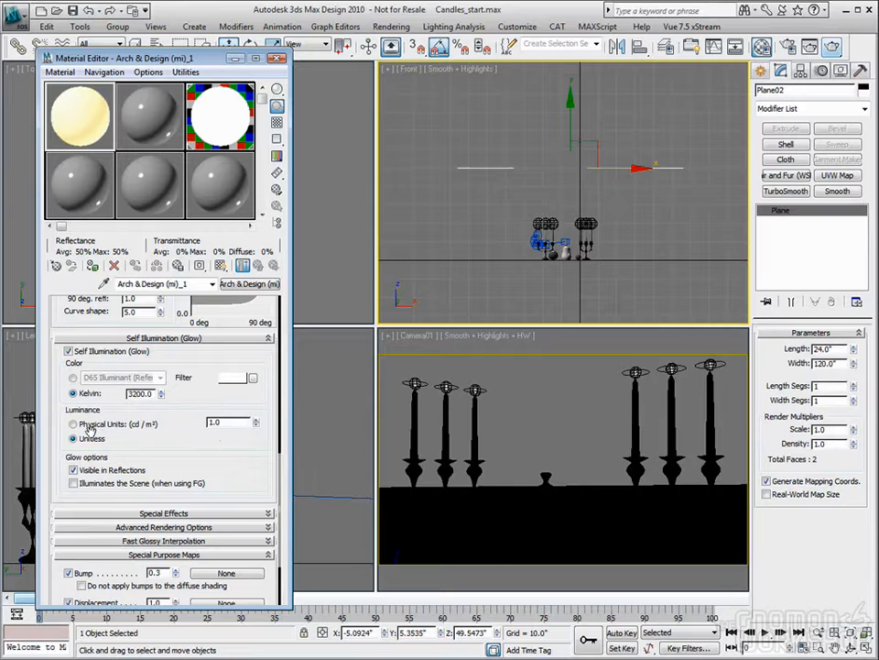
double_click(236, 422)
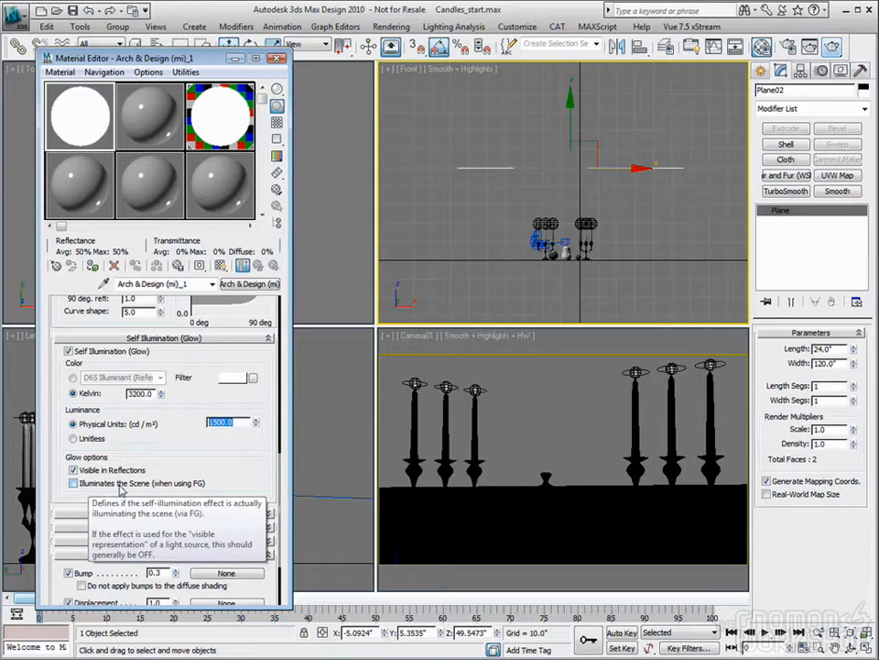
click(91, 486)
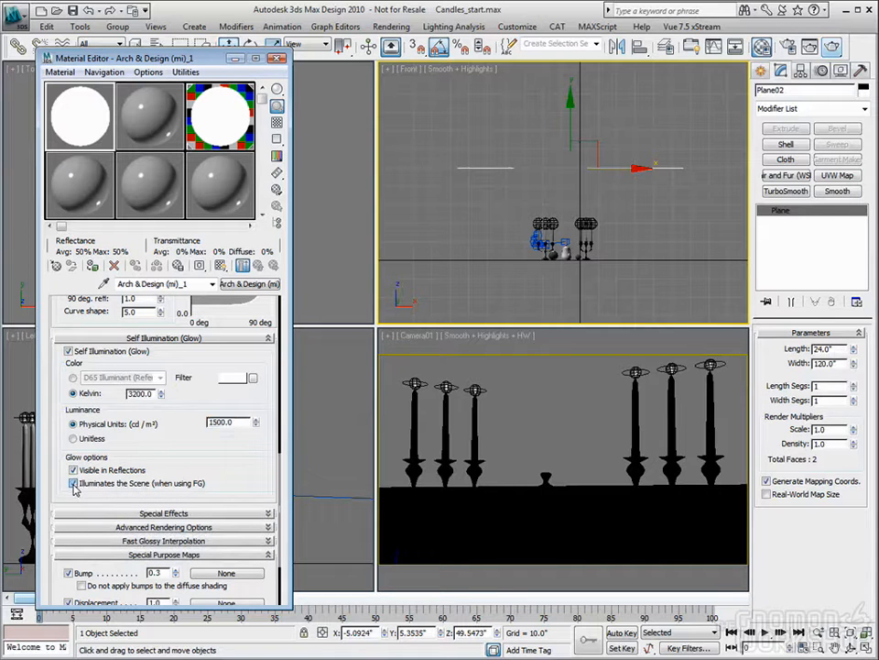
click(278, 58)
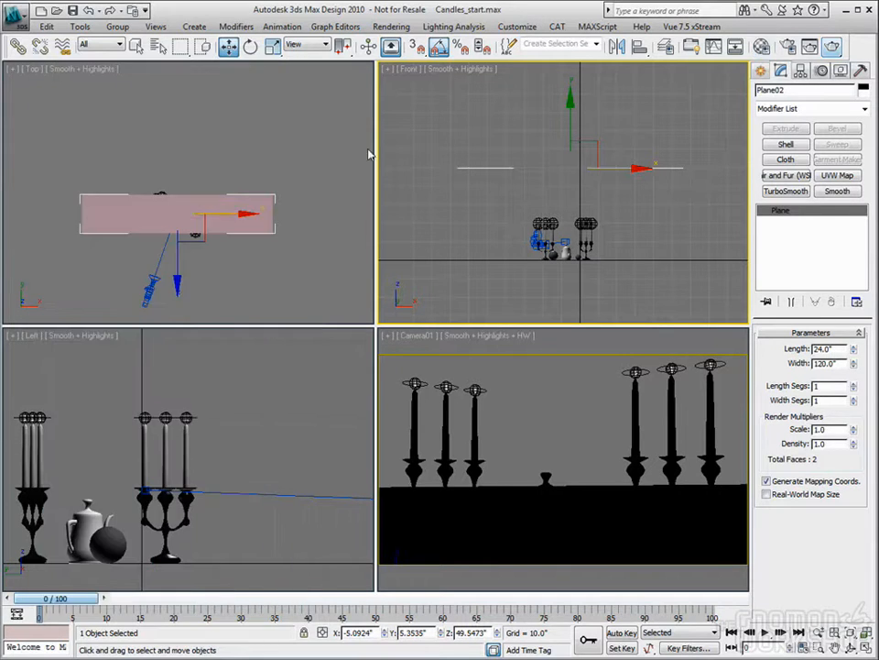
click(573, 338)
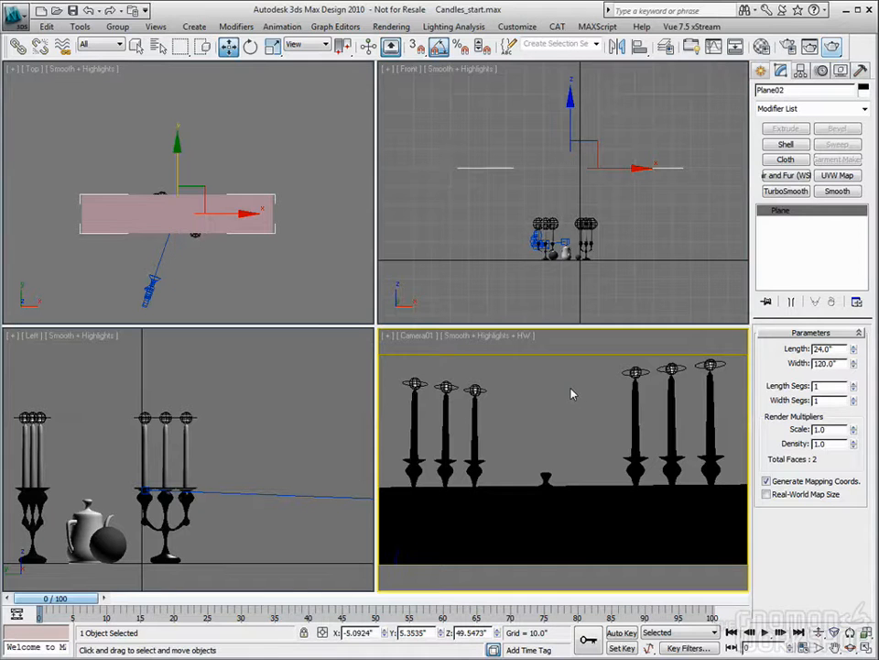
click(831, 46)
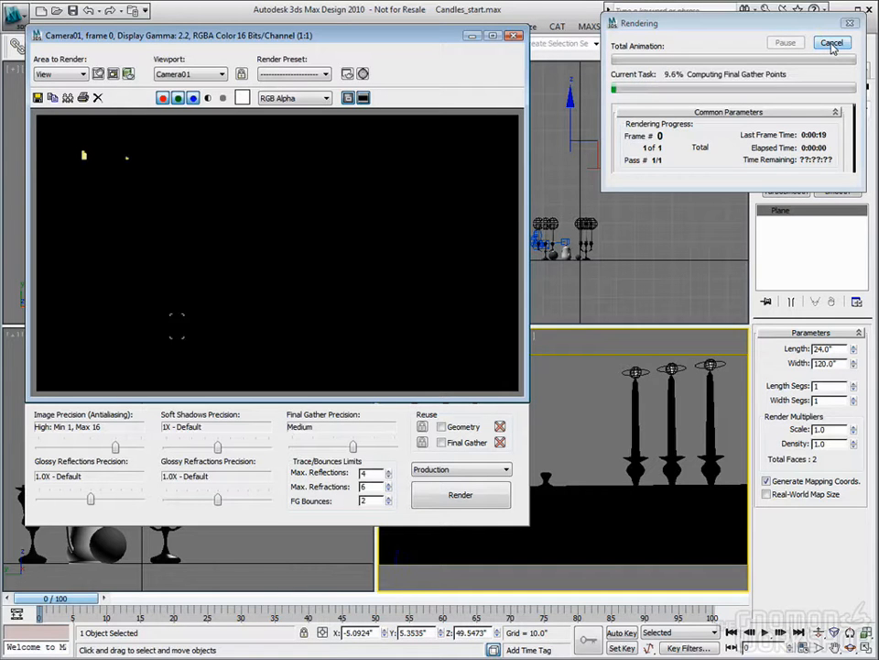
click(833, 44)
- Assign the self-illuminated Arch & Design material to the overhead plane and render the Camera01 view
key(m)
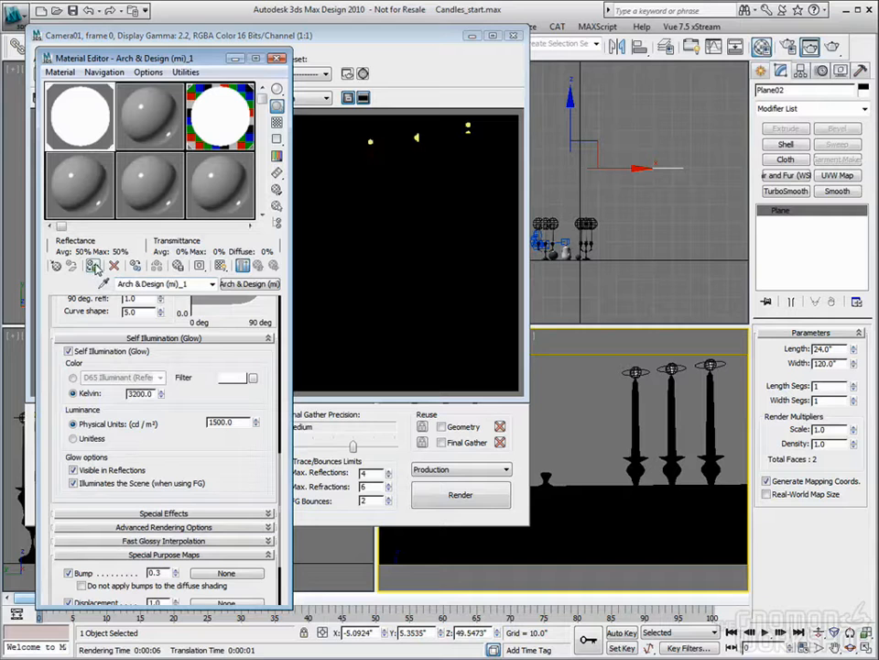
click(279, 58)
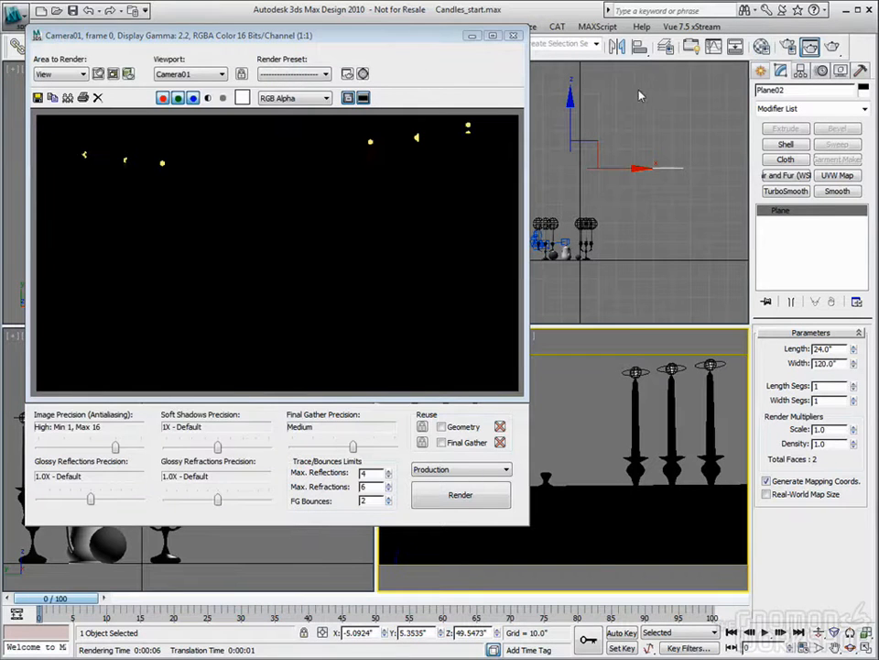
click(833, 47)
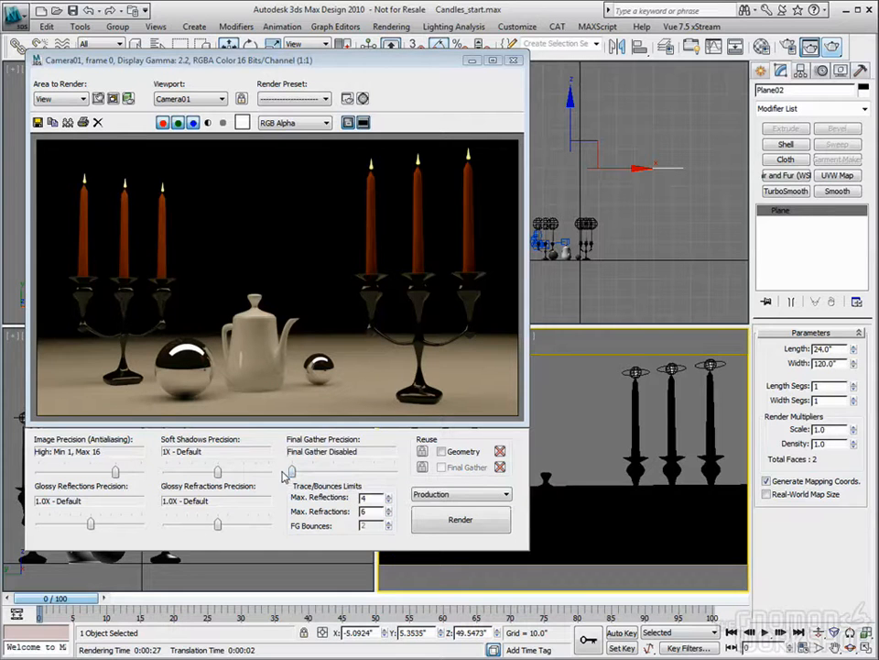
- Render the Camera01 view again with Final Gather disabled and close the rendered frame
click(514, 61)
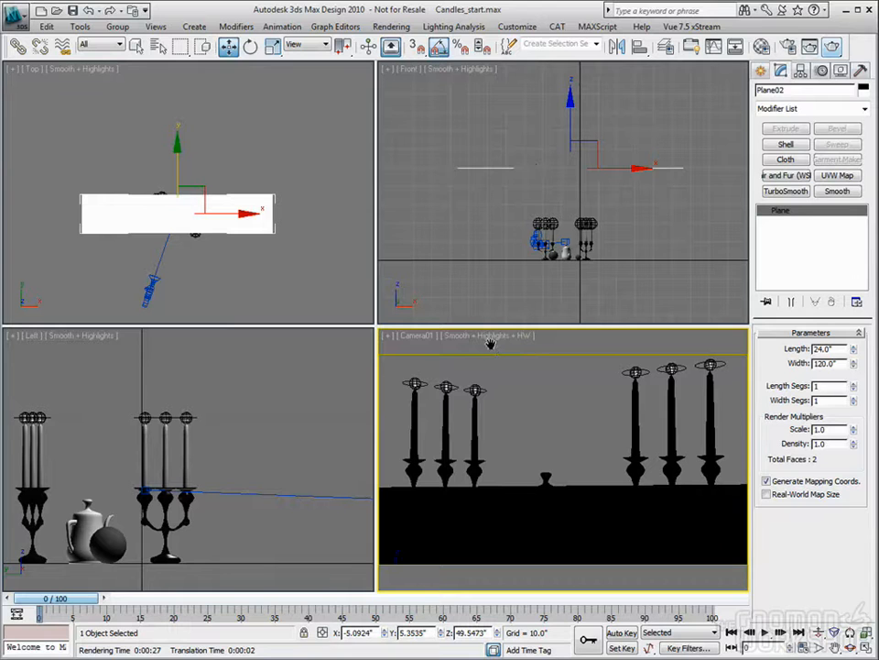
key(shift+q)
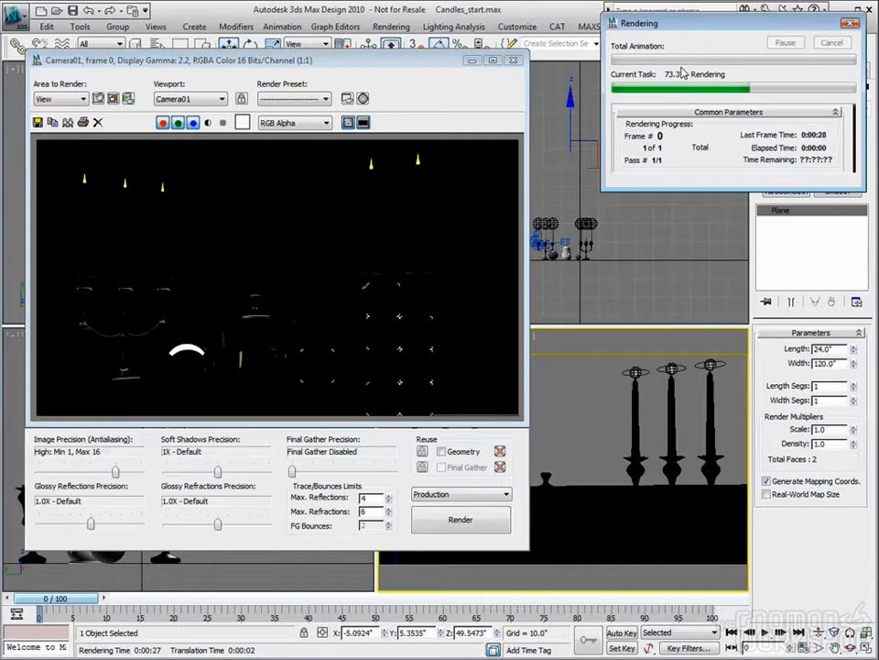
click(515, 61)
- Turn on the photometric light at the rightmost flame of the left candelabra and render the Camera01 view without Final Gather
click(534, 121)
scroll(558, 230, up, 5)
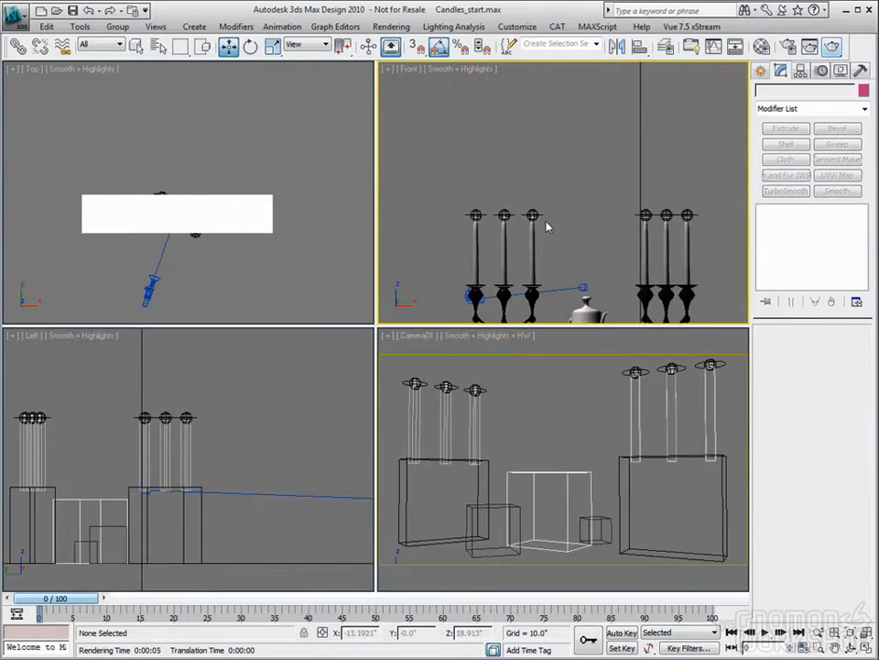
click(533, 214)
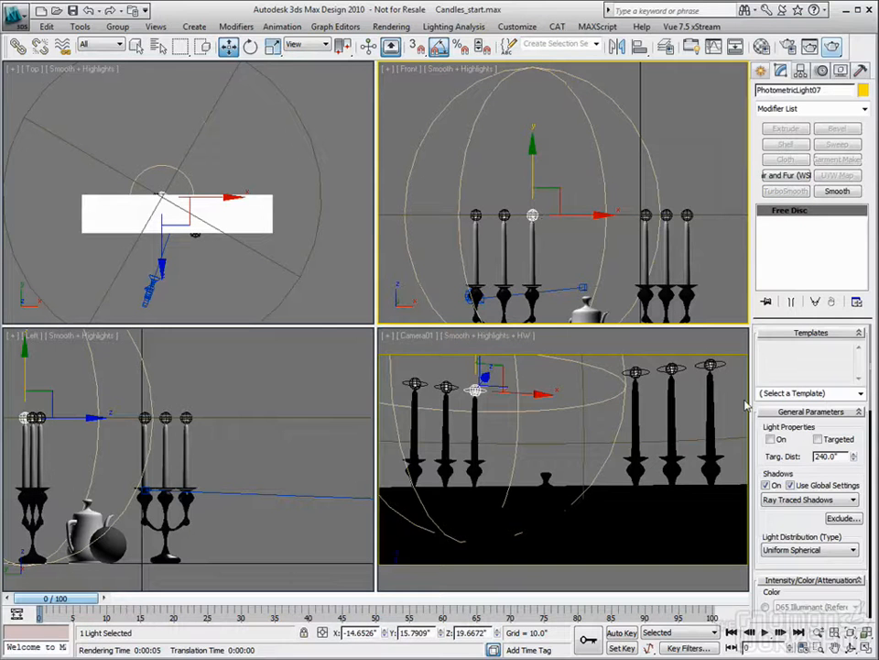
click(770, 439)
right_click(503, 438)
key(shift+q)
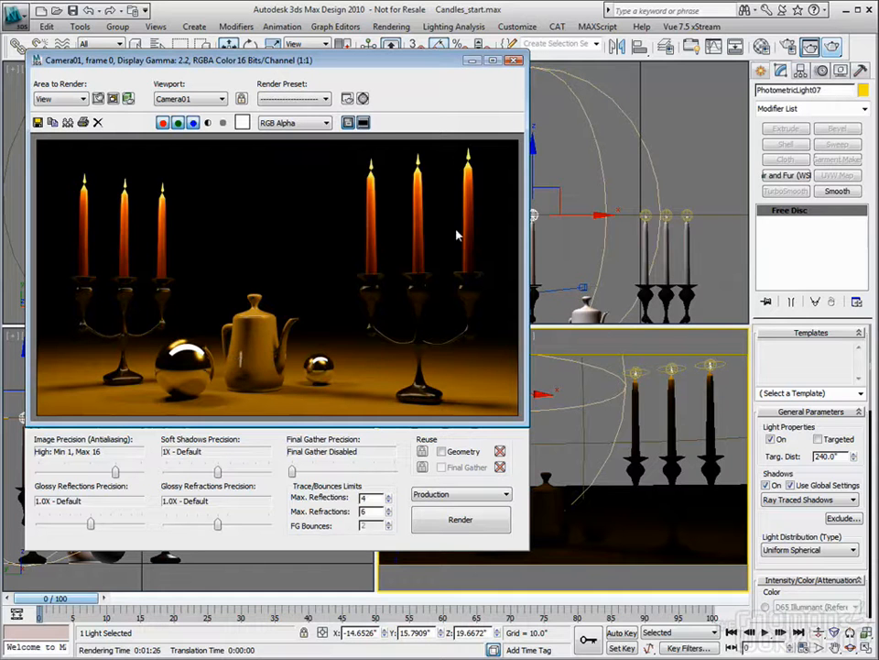
- Convert the Arch & Design material in the sixth sample slot to a Standard material and set its self-illumination to 100
key(m)
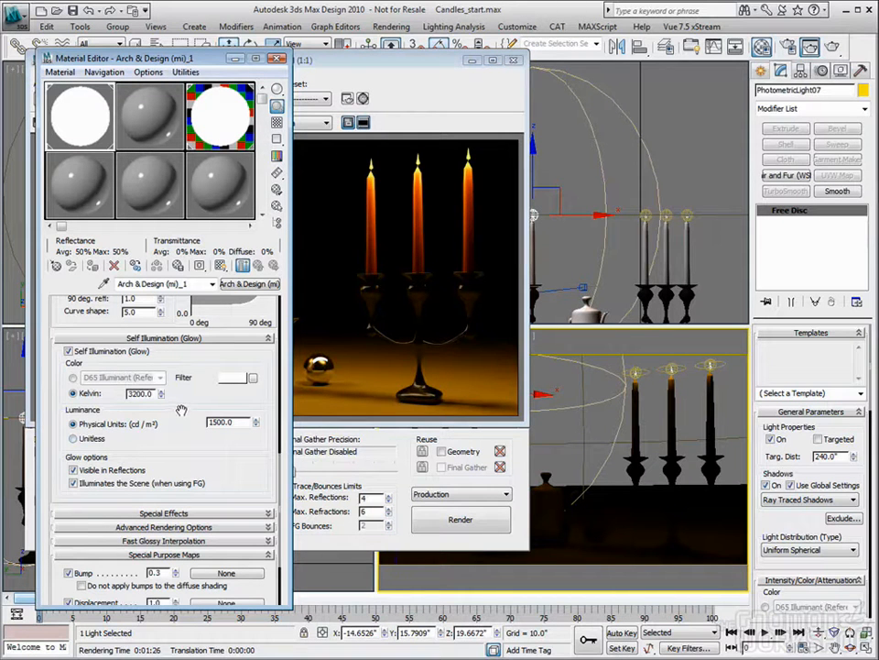
click(222, 124)
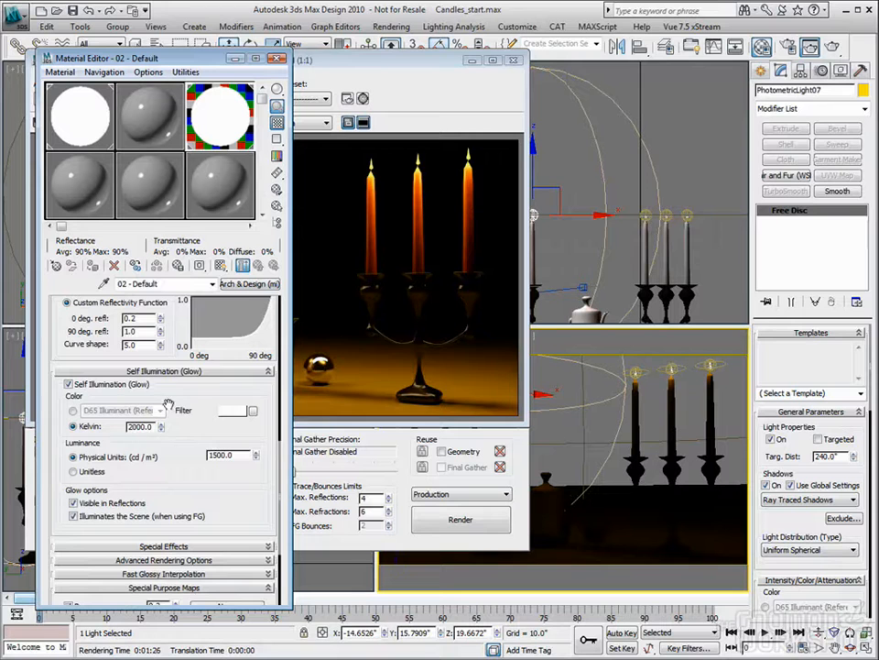
click(234, 194)
click(248, 283)
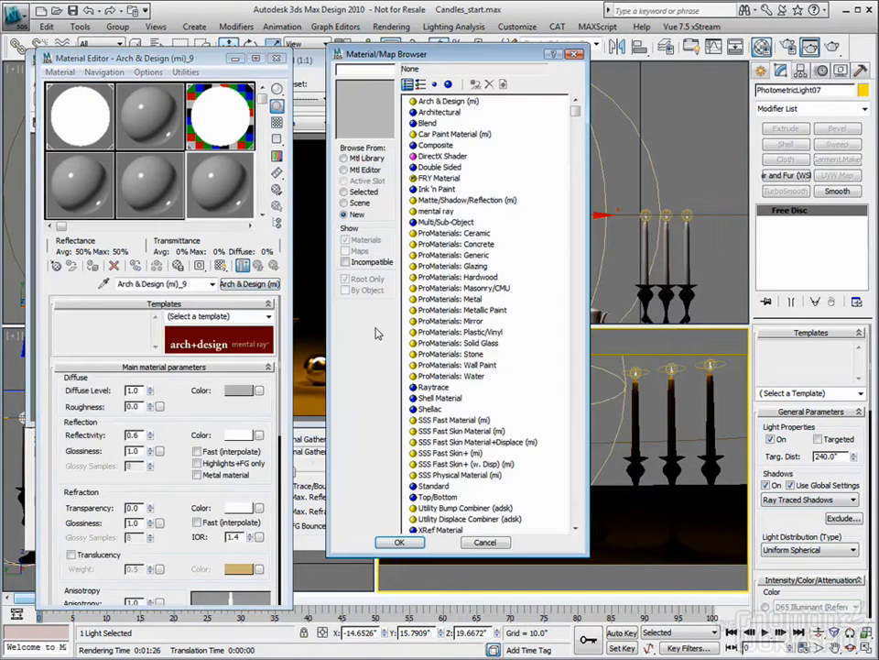
double_click(432, 487)
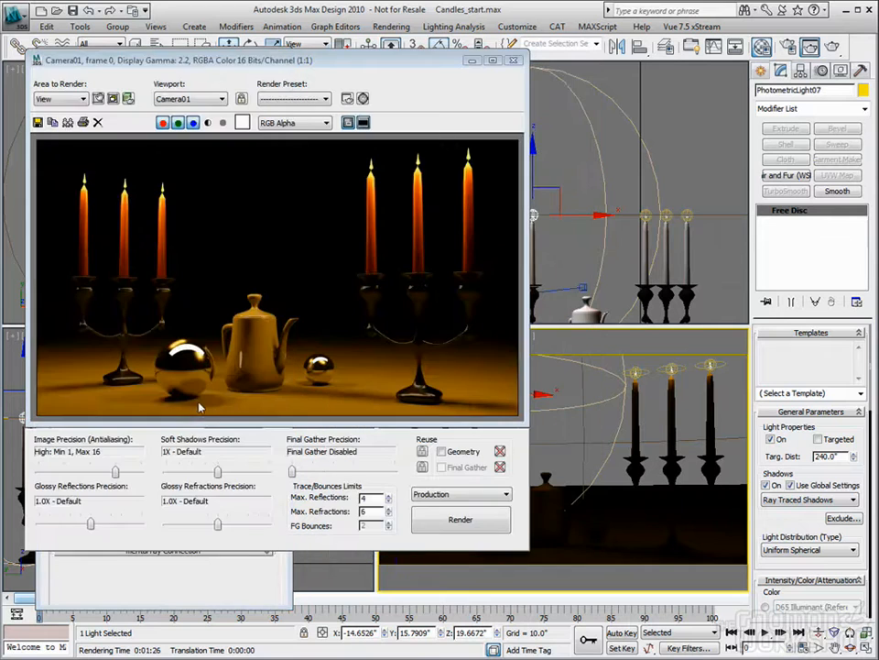
click(244, 579)
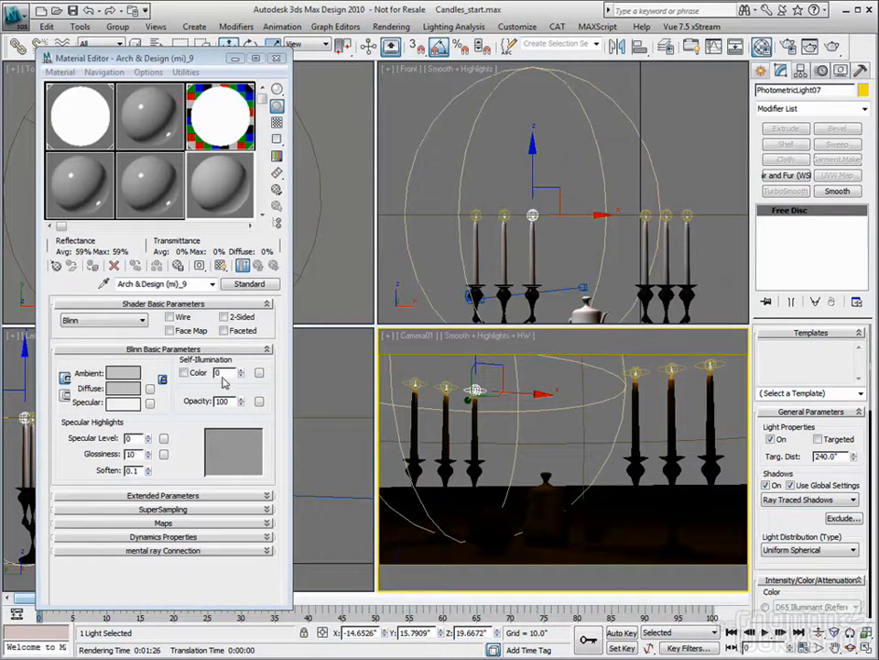
drag(241, 373, 264, 123)
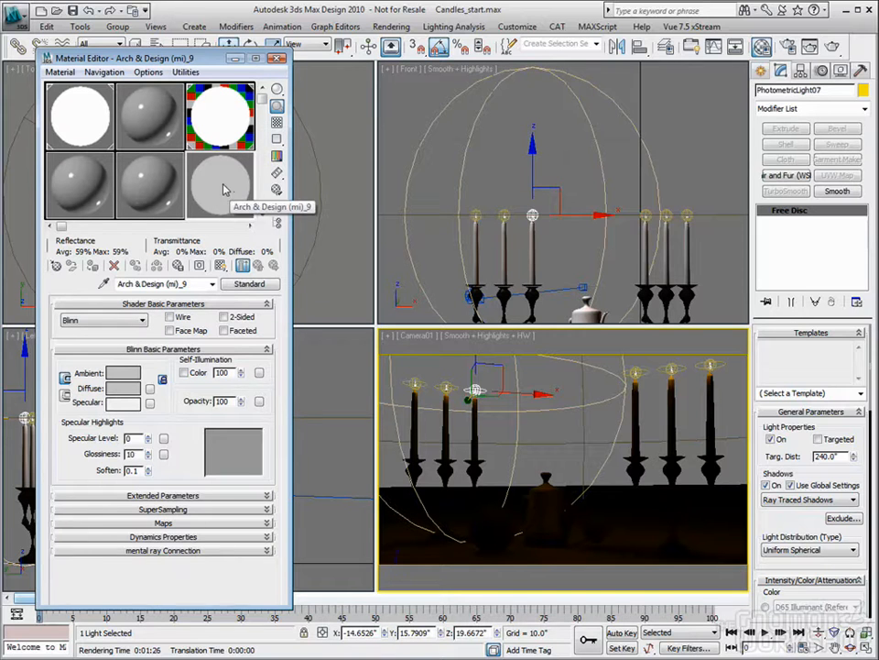
- Compare the 02 - Default glow settings with the Standard material, then reset the Standard self-illumination and raise it again
click(218, 122)
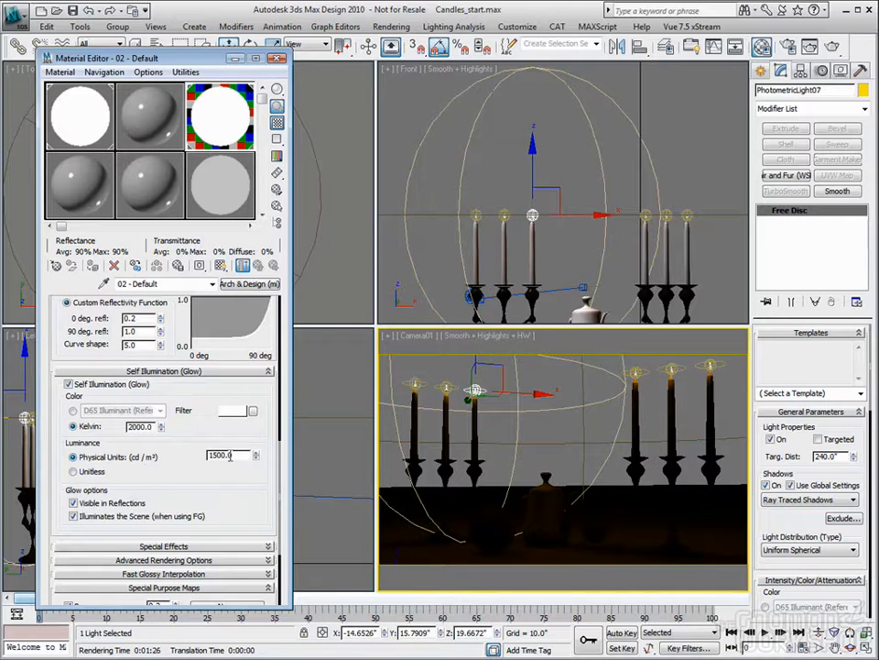
click(232, 183)
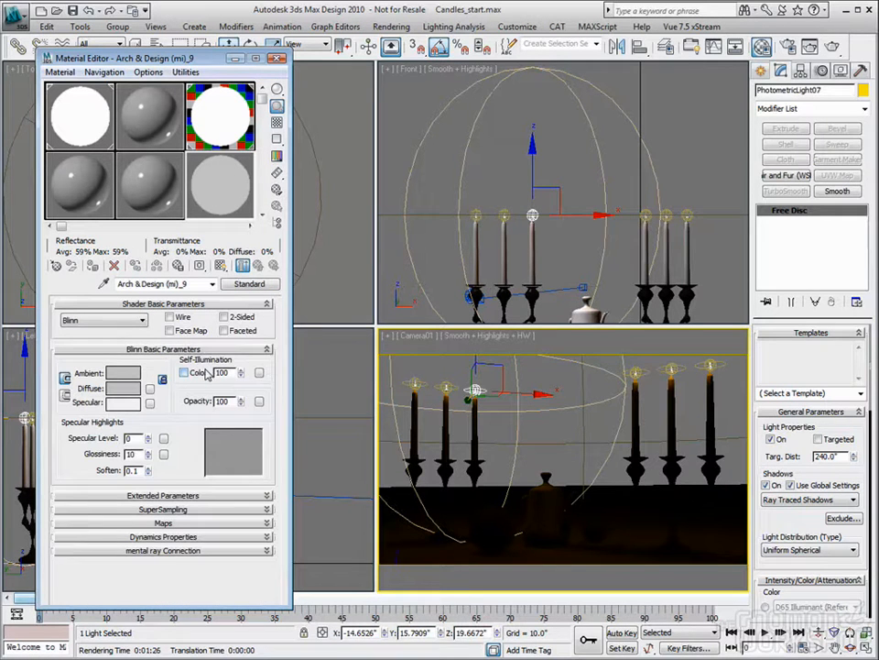
right_click(242, 375)
drag(240, 372, 241, 201)
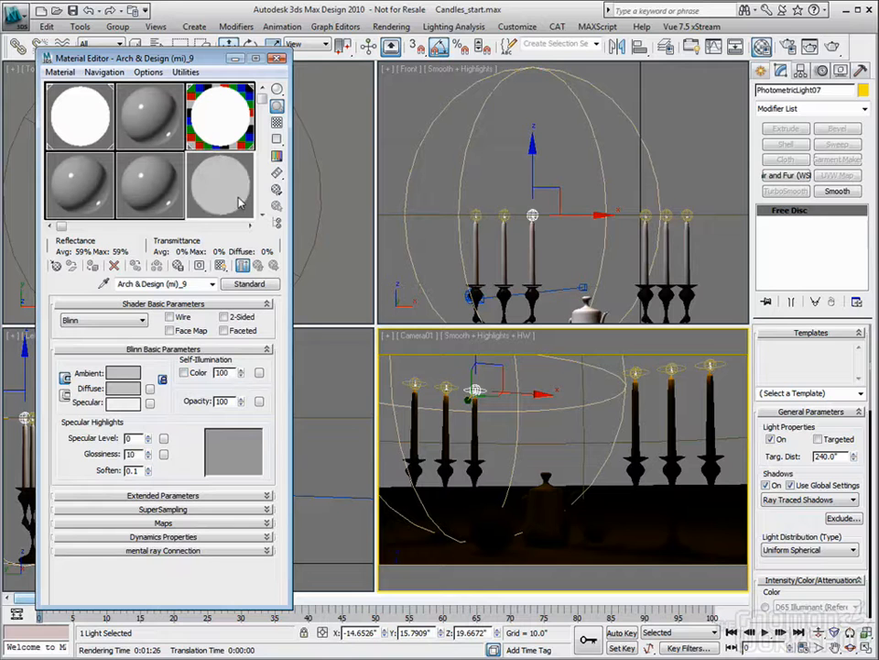
- Try a lighter self-illumination color on the Standard material, cancel the color choice, and switch back to the numeric amount
click(183, 373)
click(230, 372)
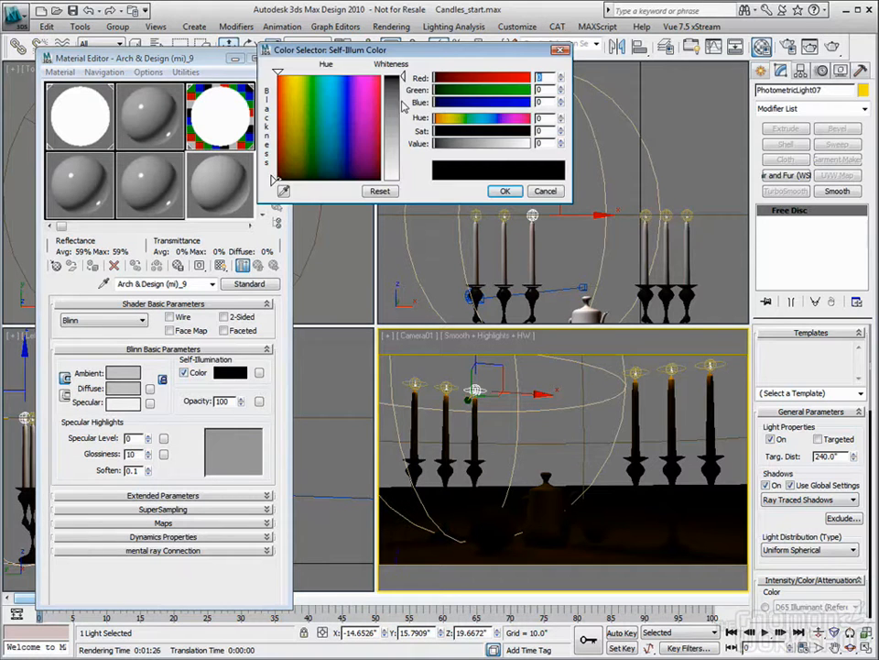
drag(401, 105, 410, 177)
click(539, 191)
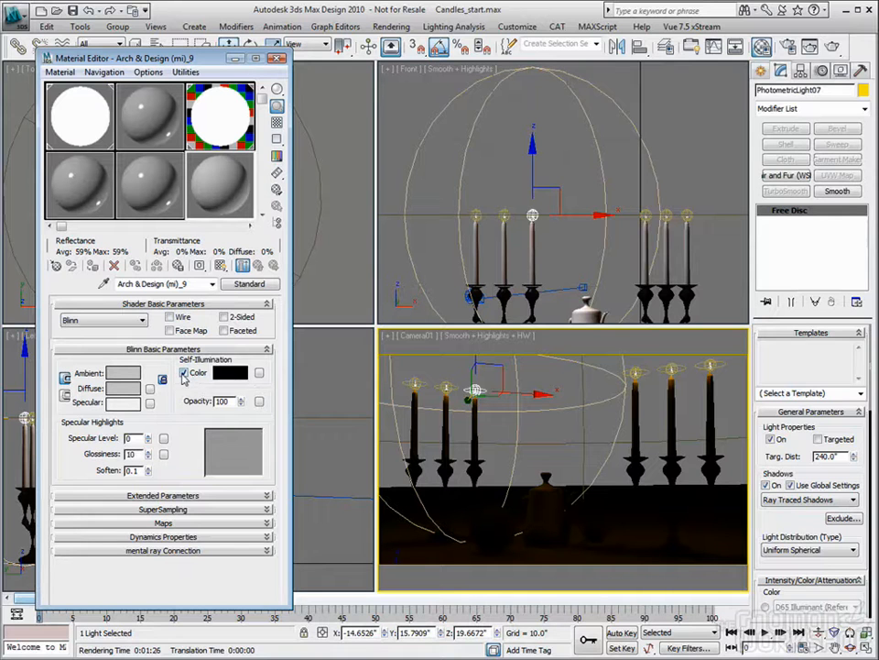
click(183, 373)
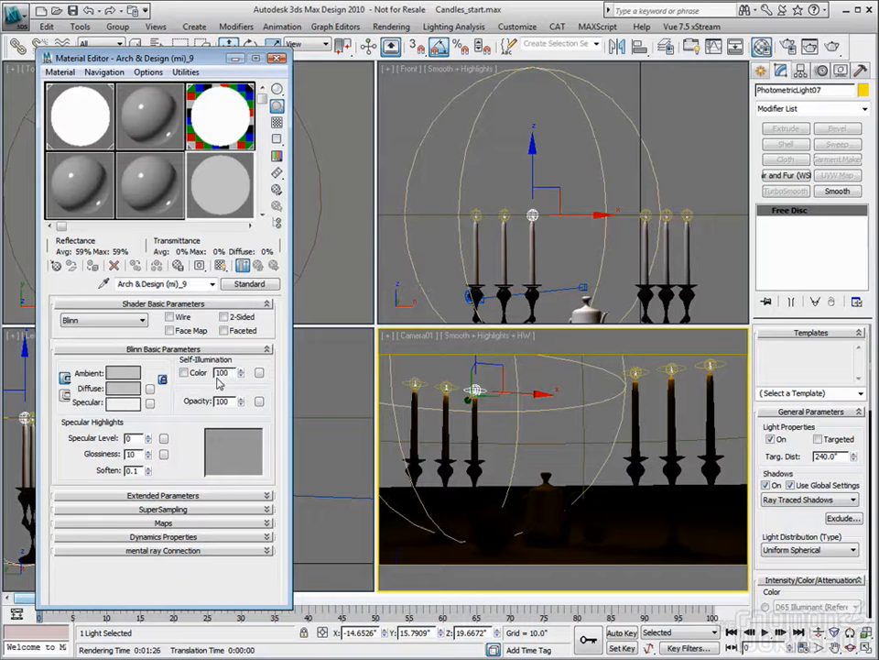
- Change the Standard material to a mental ray material and assign the Glow (lume) shader to its Surface component
click(249, 283)
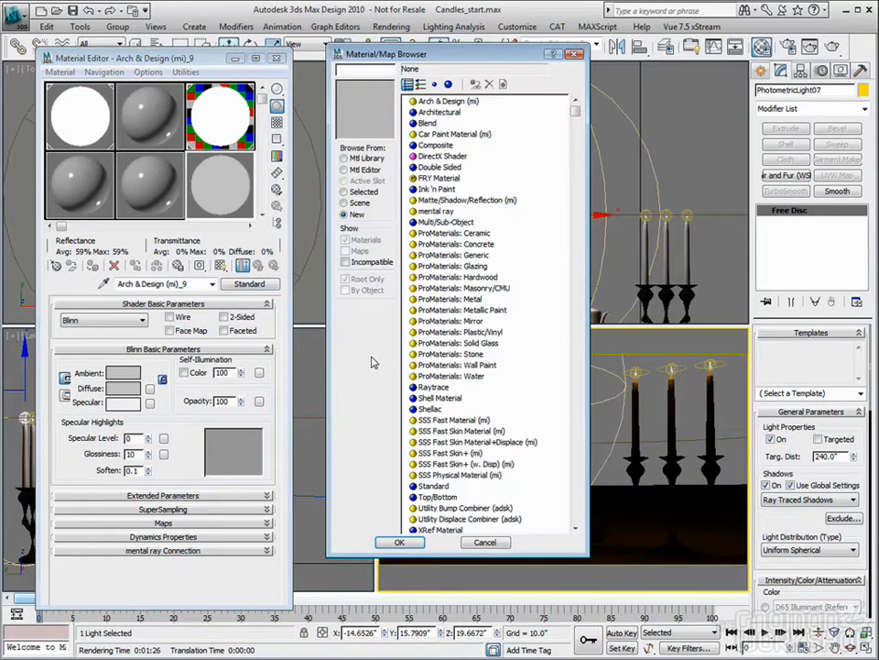
scroll(432, 392, down, 2)
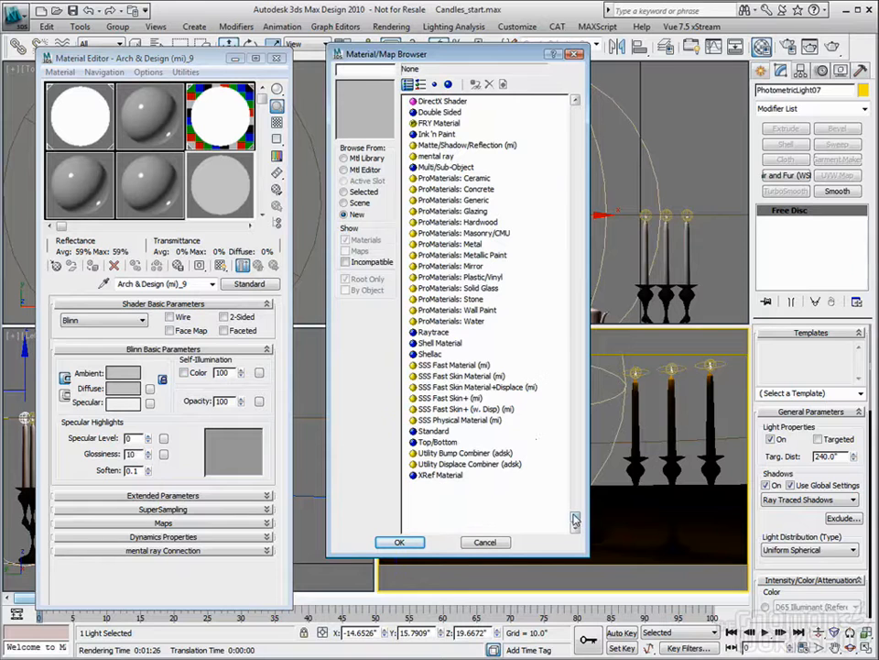
double_click(433, 157)
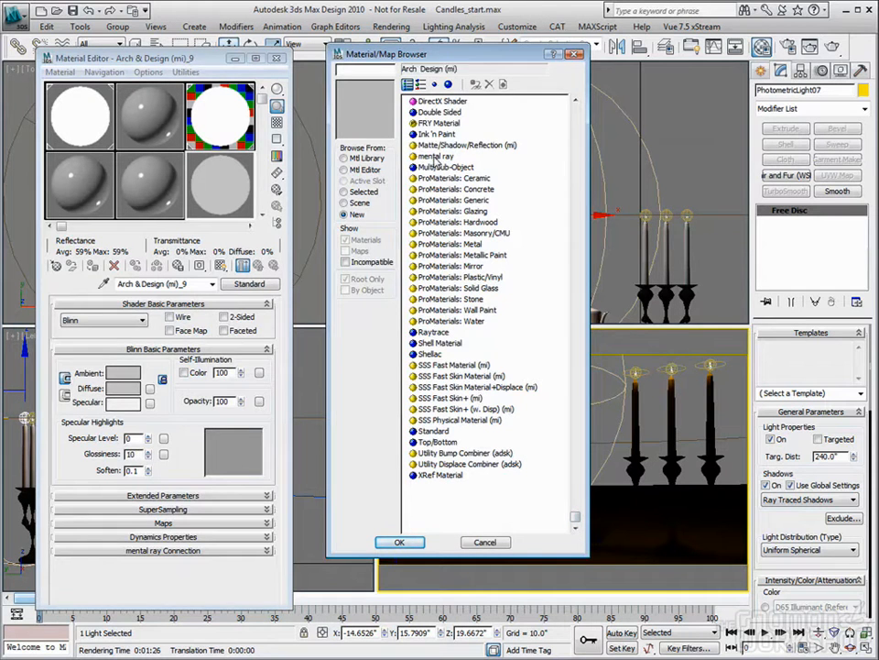
click(204, 328)
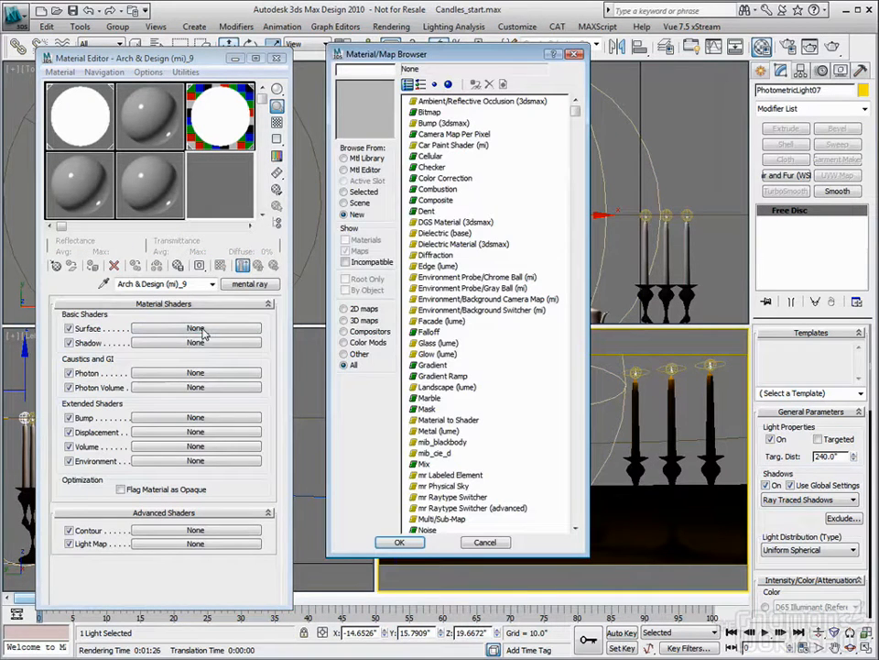
click(435, 354)
double_click(434, 355)
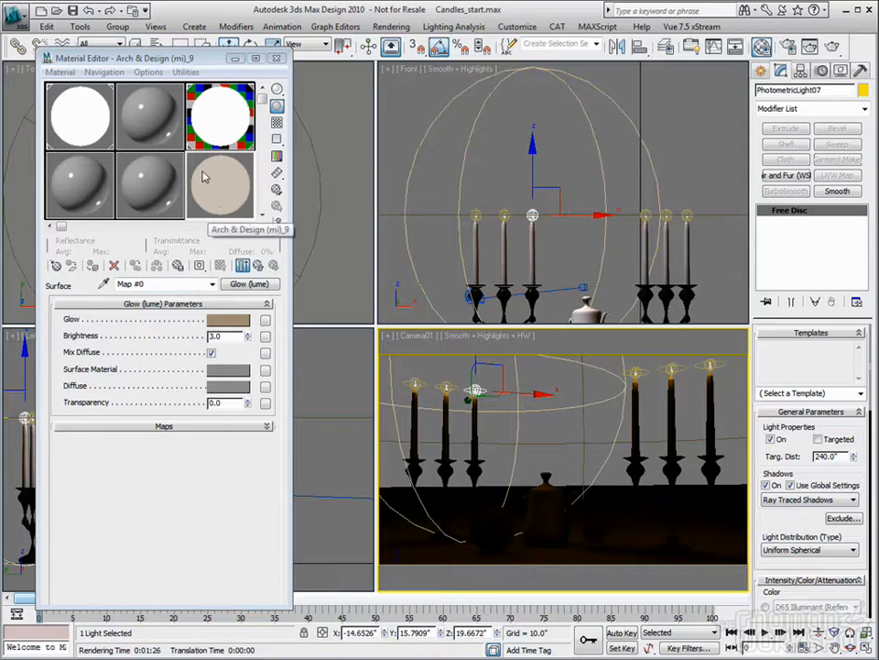
- Review the self-illumination settings of the 02 - Default Arch & Design material and close the Material Editor
click(211, 122)
drag(172, 324, 194, 305)
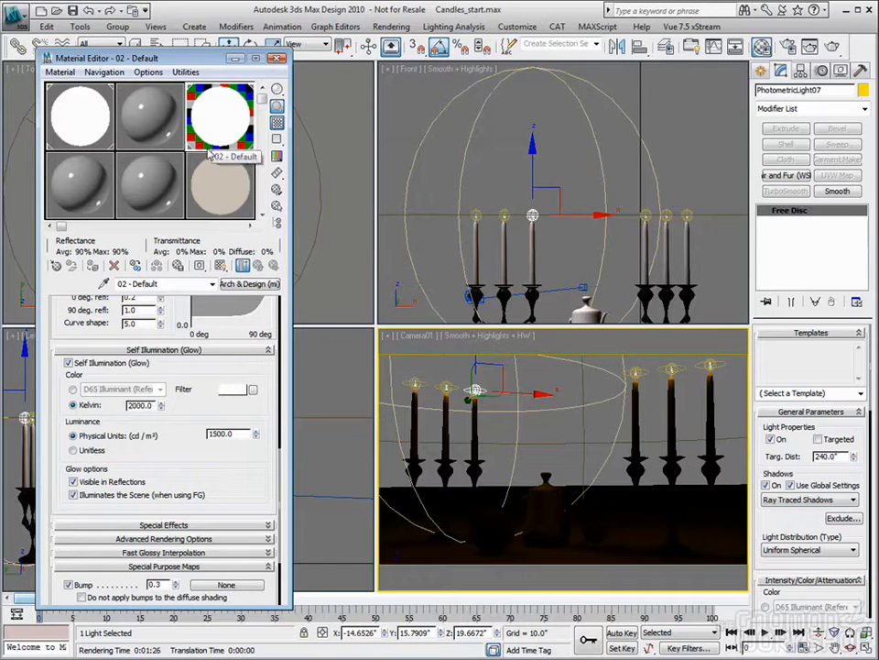
click(279, 59)
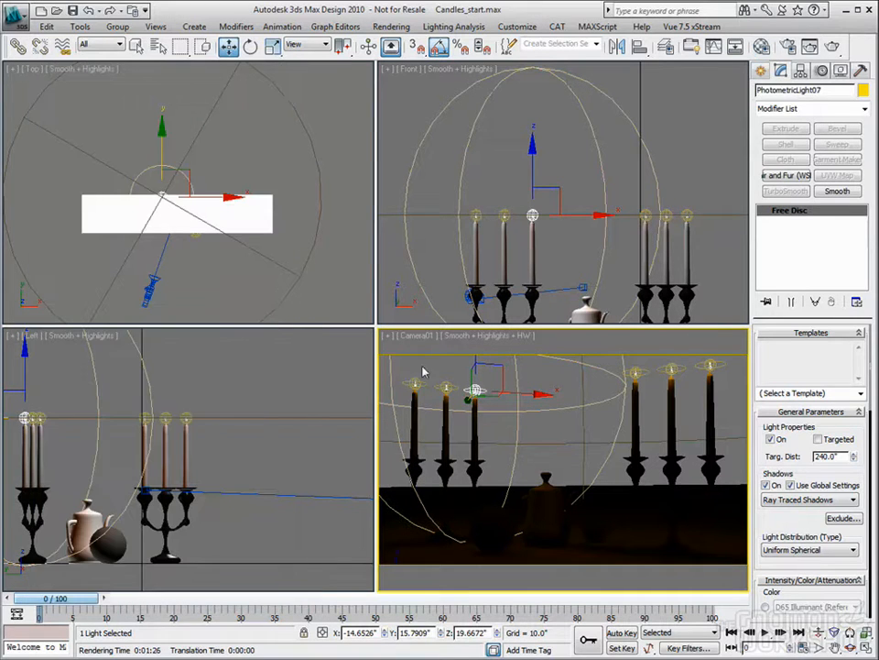
- Turn off the photometric light at the rightmost flame of the right candelabra and clear the selection
click(186, 417)
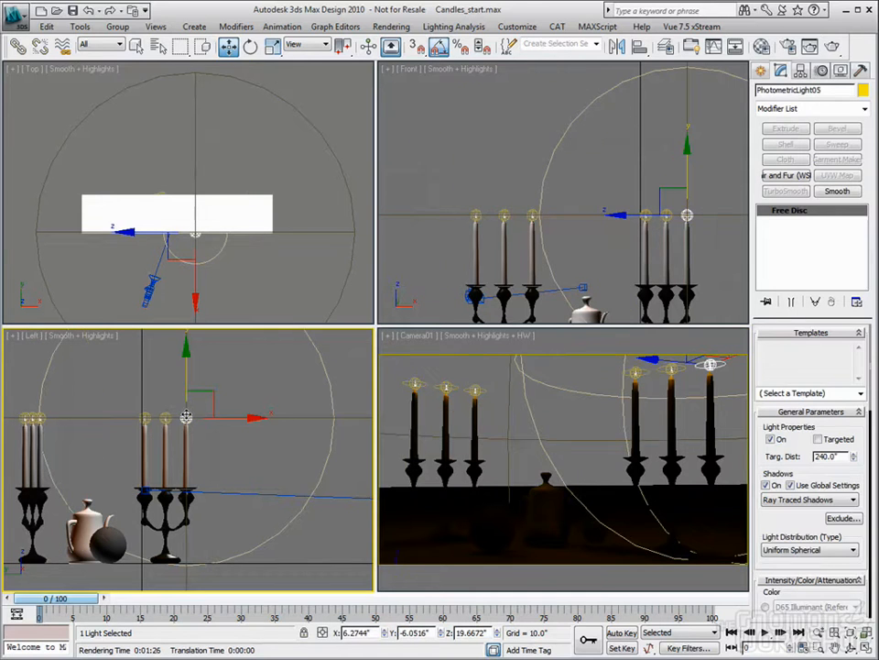
right_click(186, 418)
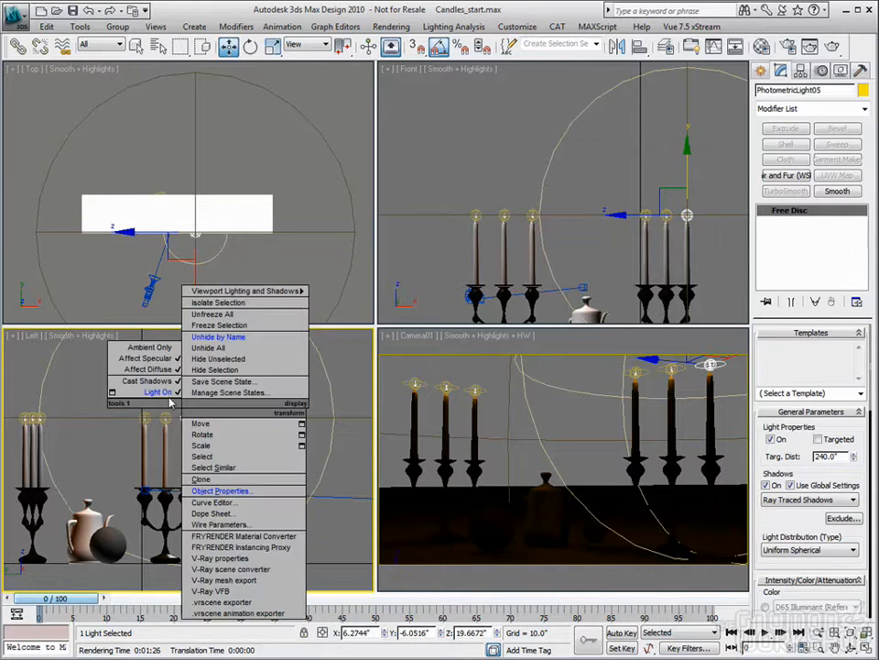
click(165, 392)
click(281, 457)
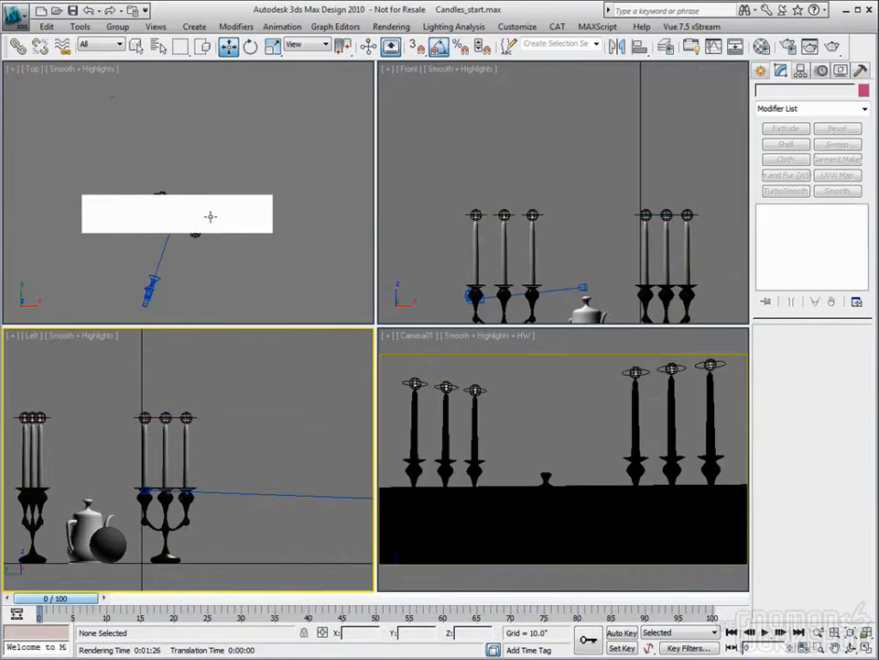
- Nudge the overhead plane in the Top view to about X -2.48", Y 6.26" and check its placement in the Front view
click(255, 212)
drag(206, 193, 211, 192)
right_click(526, 248)
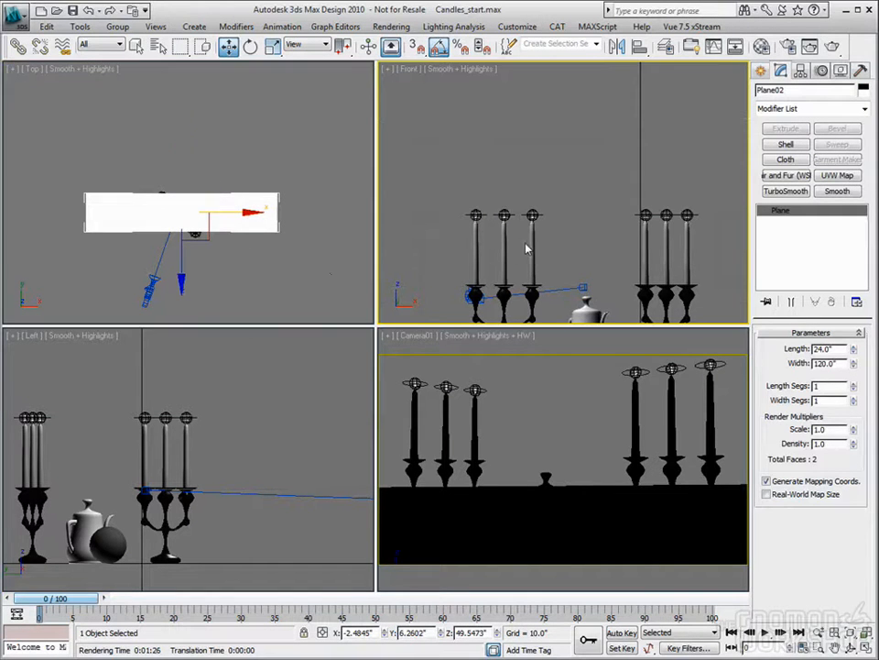
scroll(526, 248, down, 5)
middle_drag(510, 248, 523, 248)
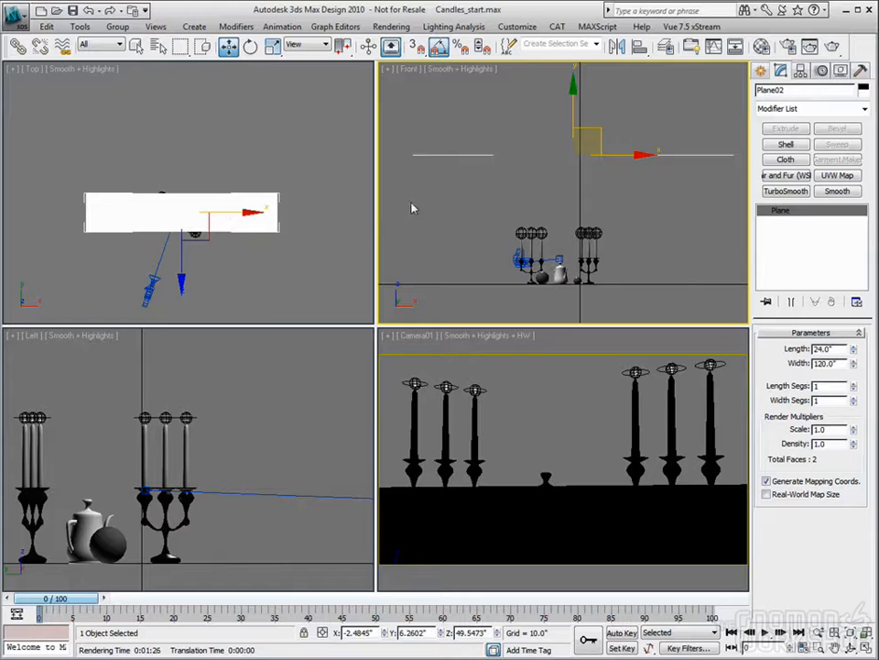
middle_drag(575, 223, 570, 210)
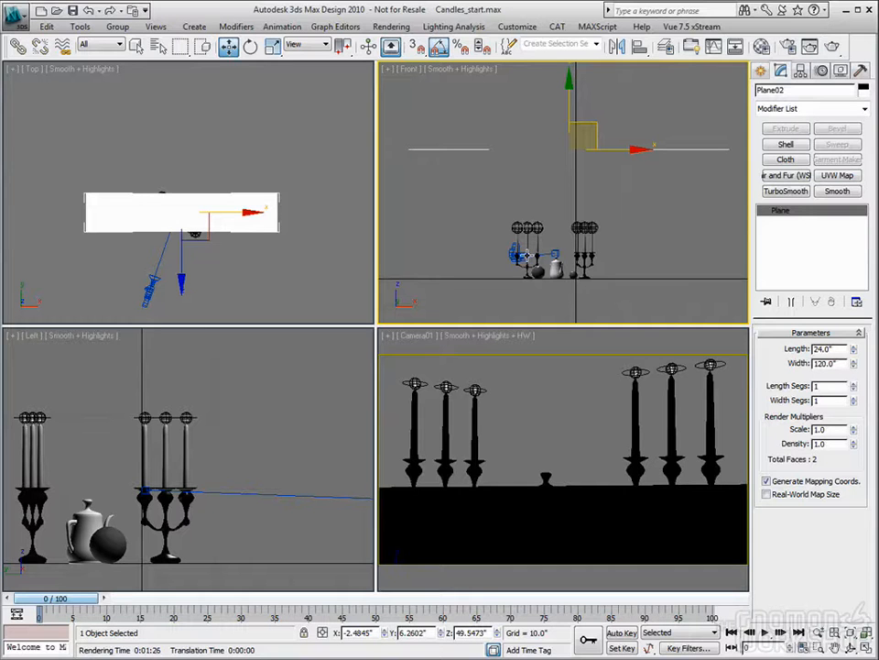
- Set the Final Gather precision to Medium and render the Camera01 view
click(810, 46)
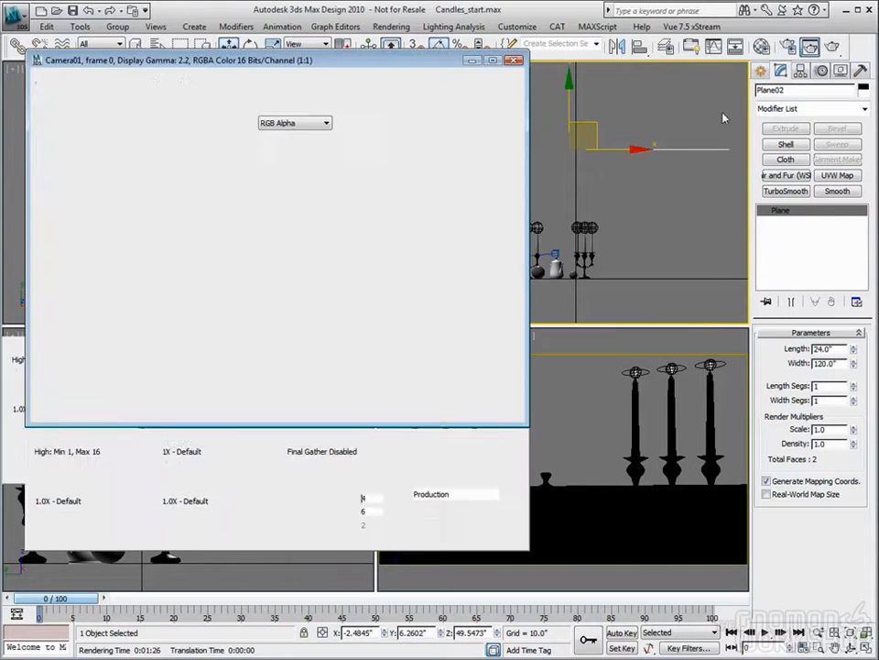
drag(293, 470, 353, 472)
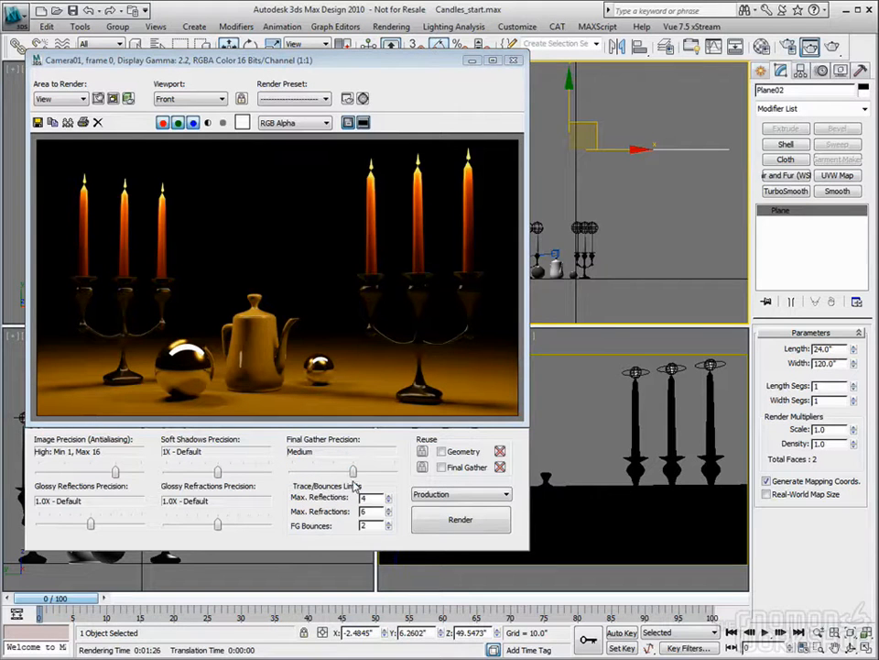
click(513, 60)
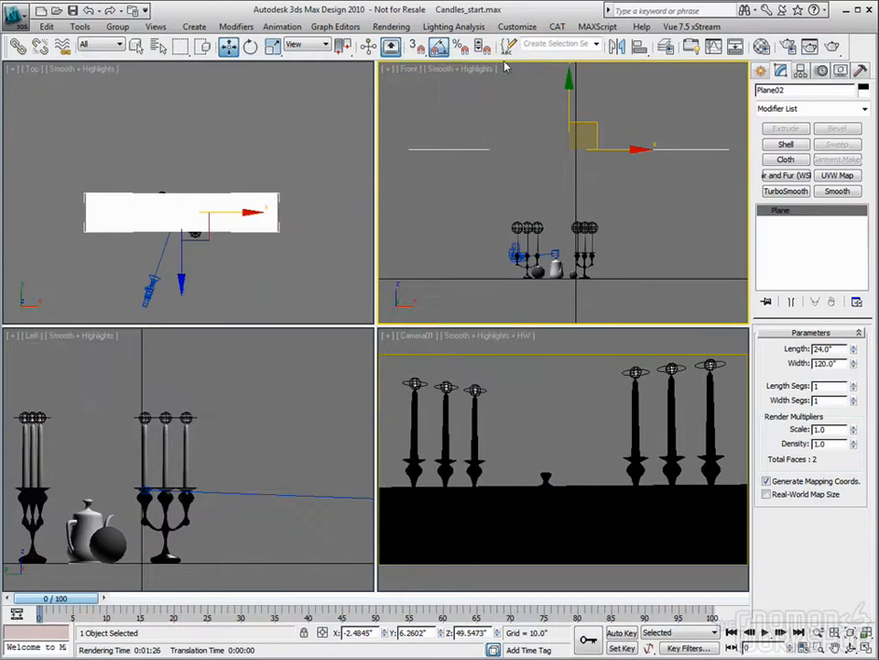
right_click(490, 391)
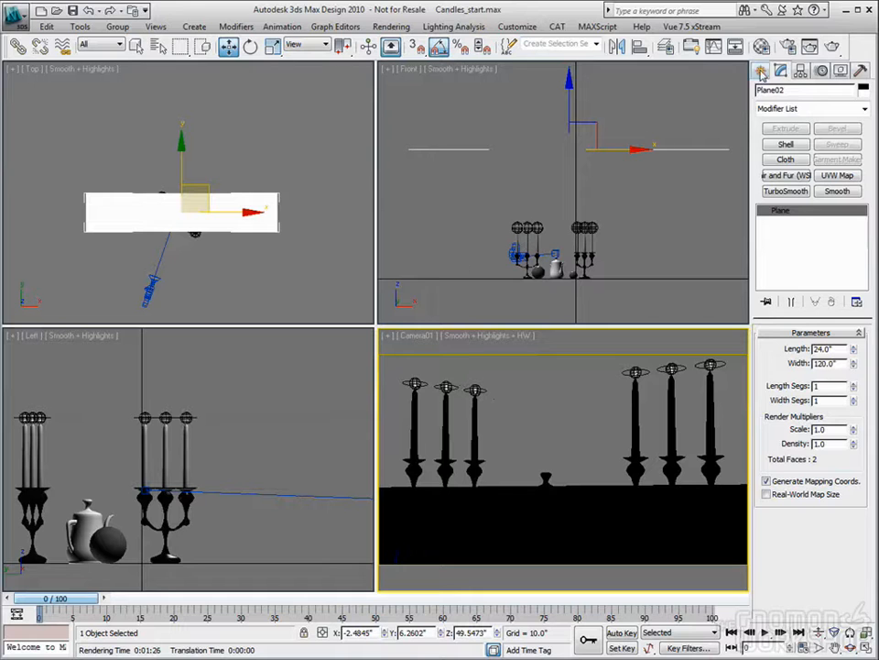
key(shift+q)
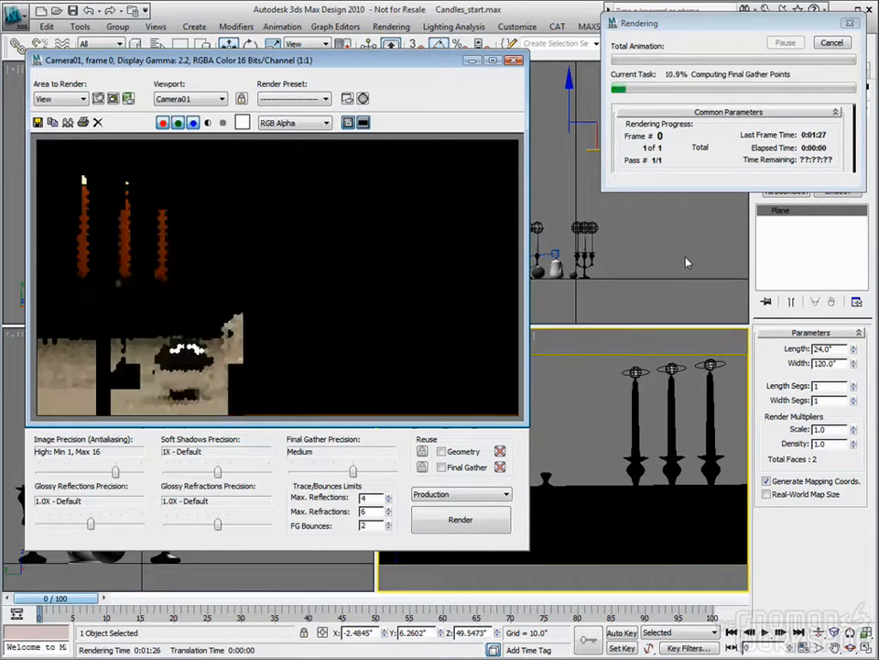
- Load the last rendered image into Channel B of the RAM Player at 700 by 400 and return to the rendered frame
click(393, 26)
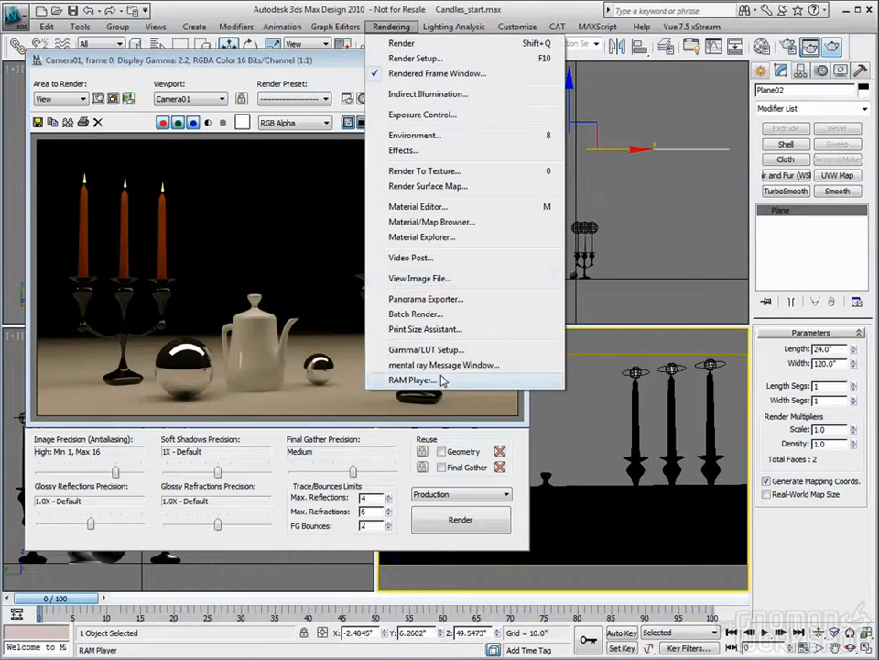
click(436, 379)
click(375, 223)
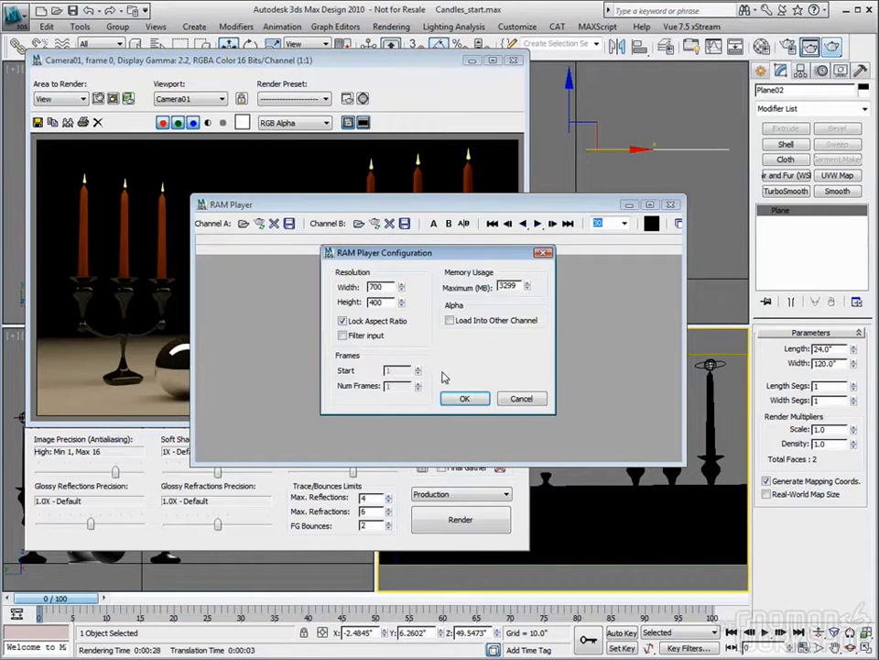
click(466, 399)
drag(433, 209, 583, 309)
click(223, 257)
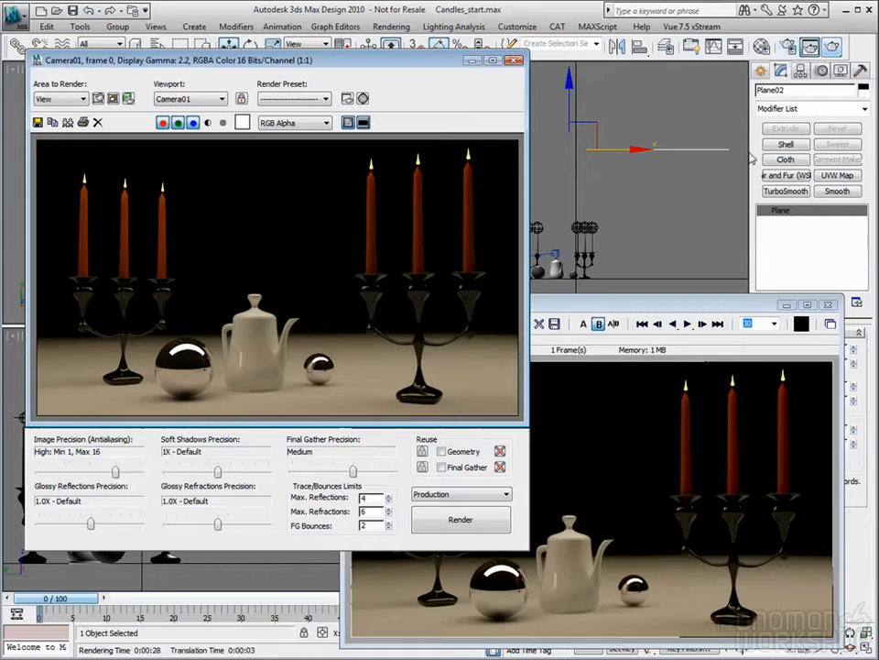
- Set the Final Gather noise filtering to None in the render settings, leaving Draft Mode off
click(786, 51)
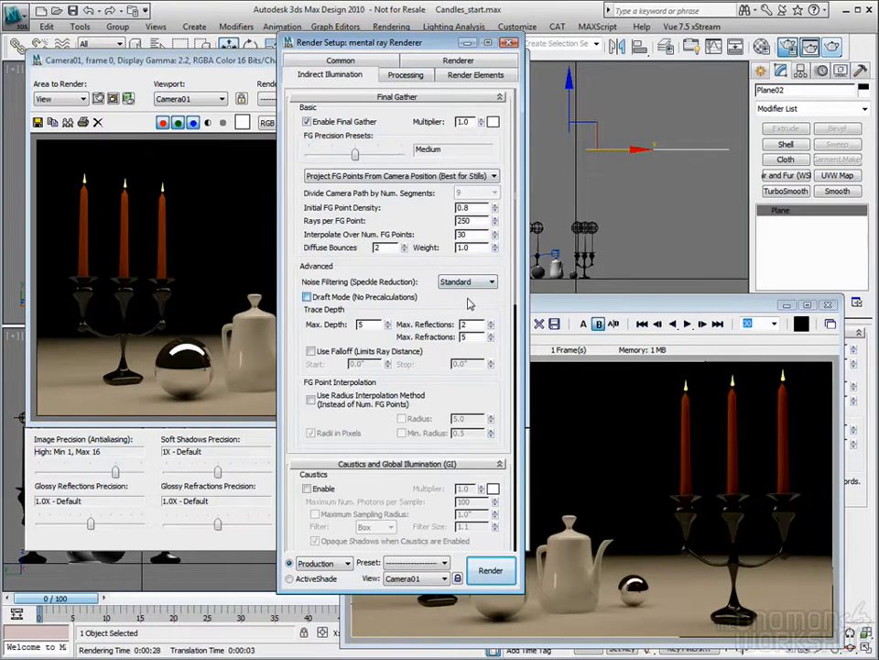
scroll(458, 297, down, 1)
click(307, 287)
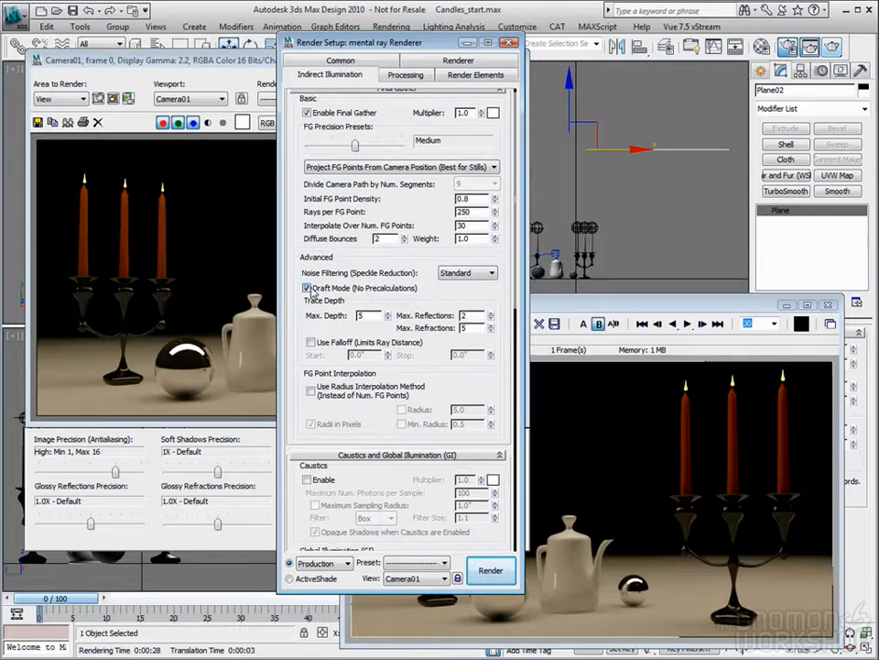
scroll(321, 266, down, 1)
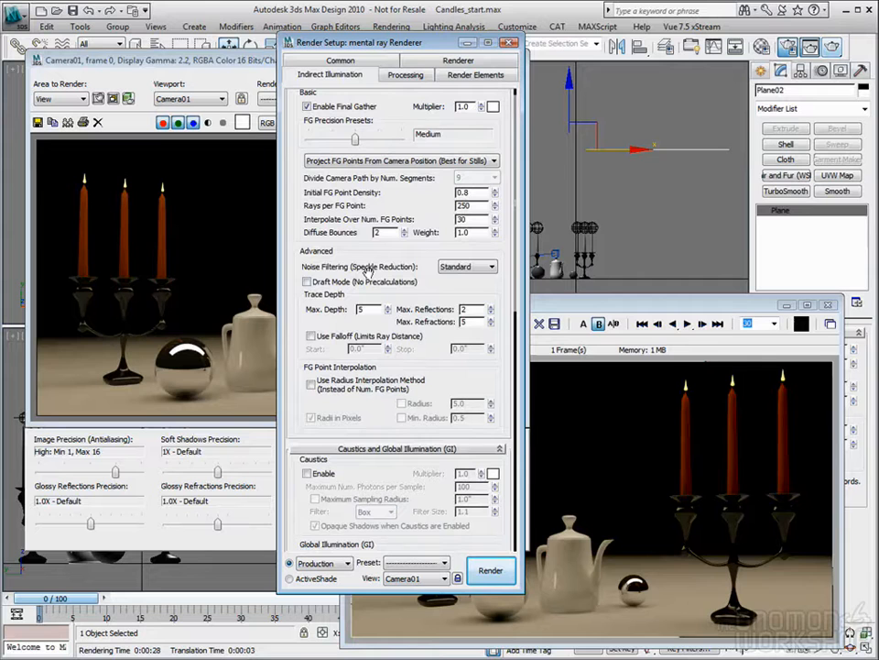
click(491, 266)
click(446, 279)
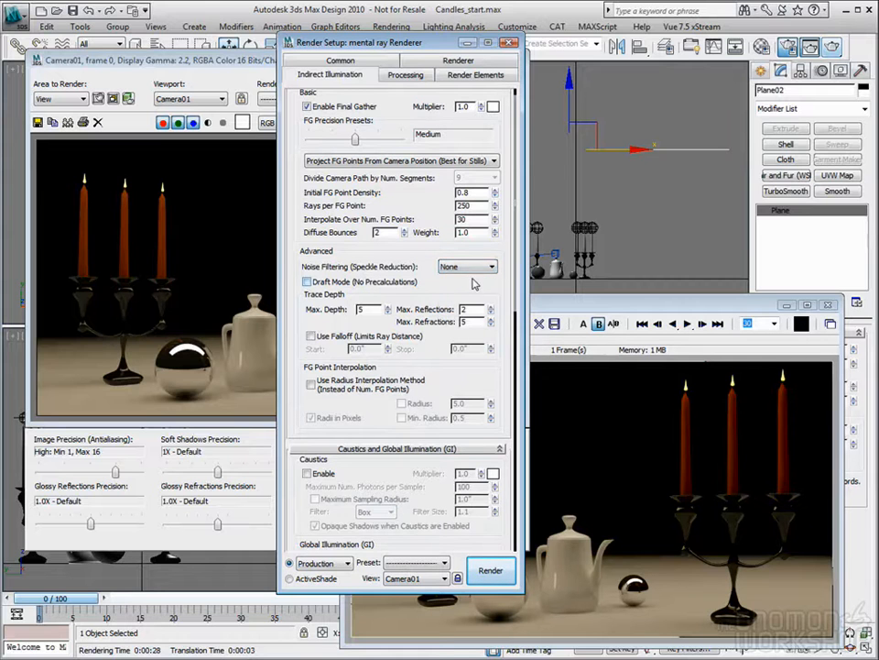
click(451, 267)
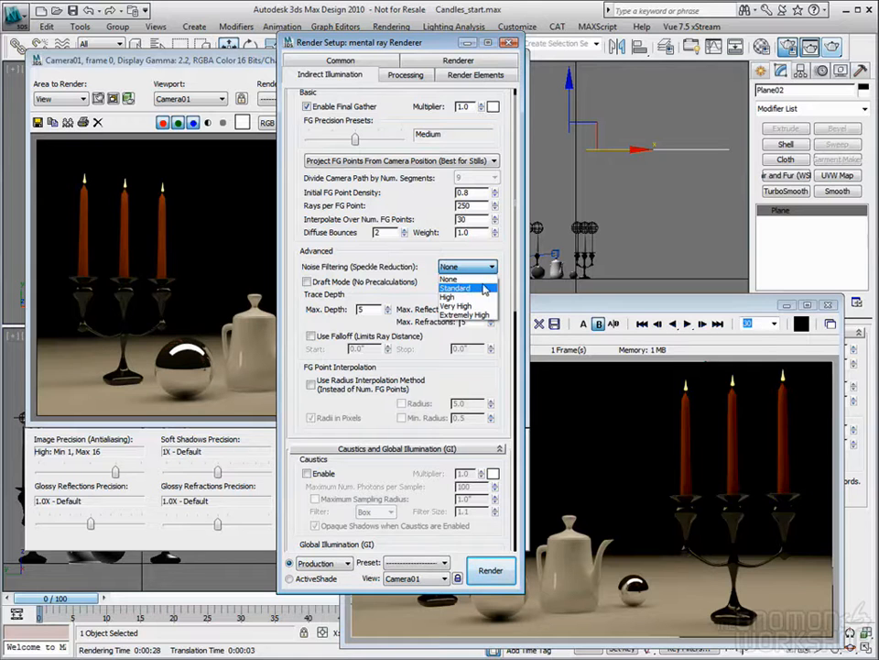
click(457, 289)
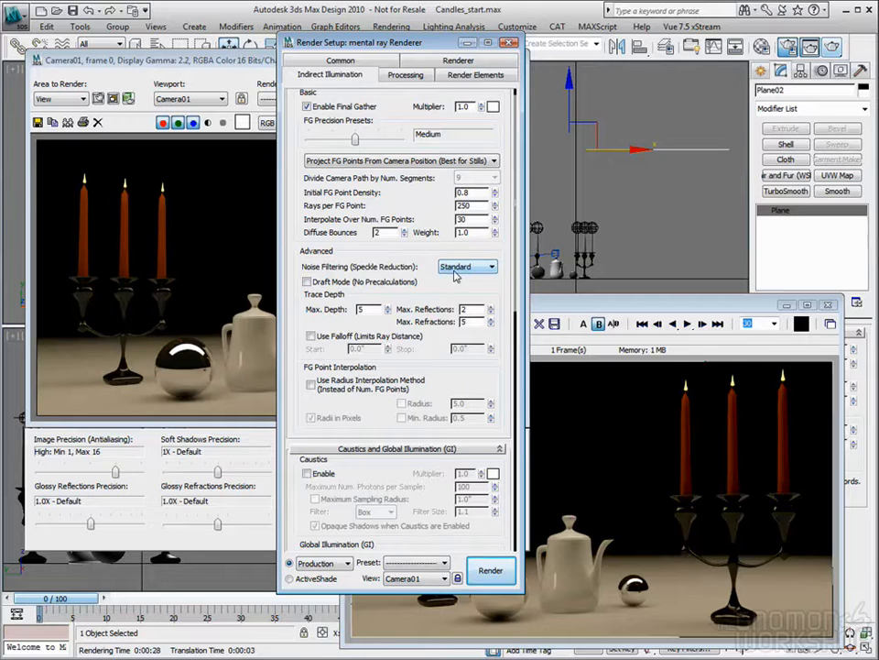
click(454, 269)
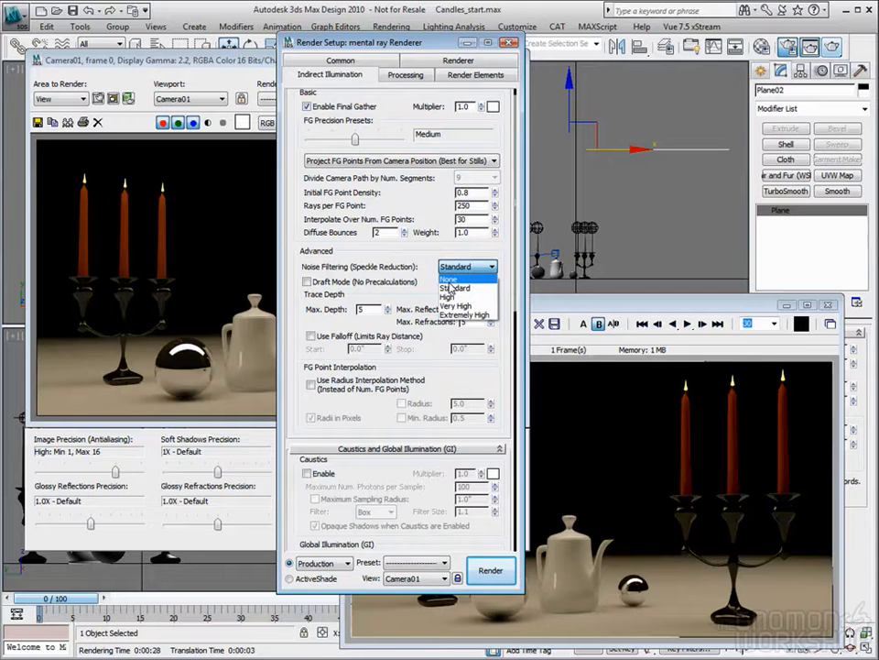
click(449, 279)
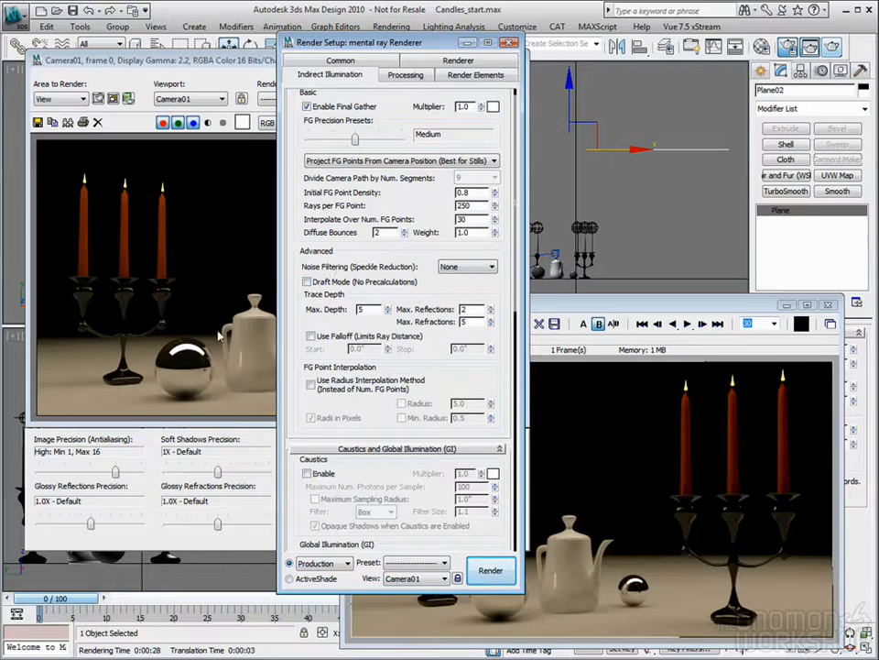
- Close the render settings, render the Camera01 view and load the last rendered image into Channel A of the RAM Player at 700 by 400
click(510, 44)
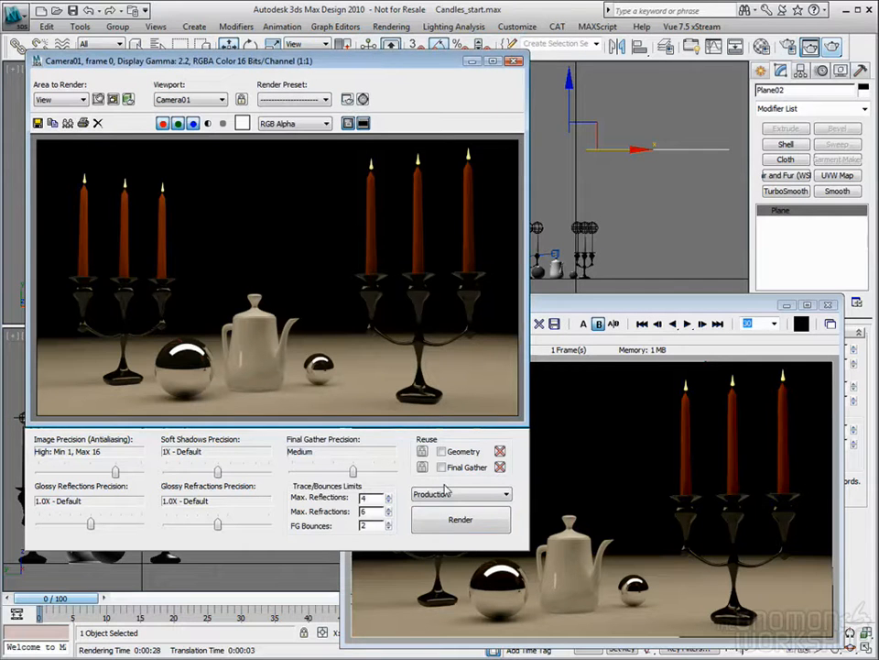
click(460, 522)
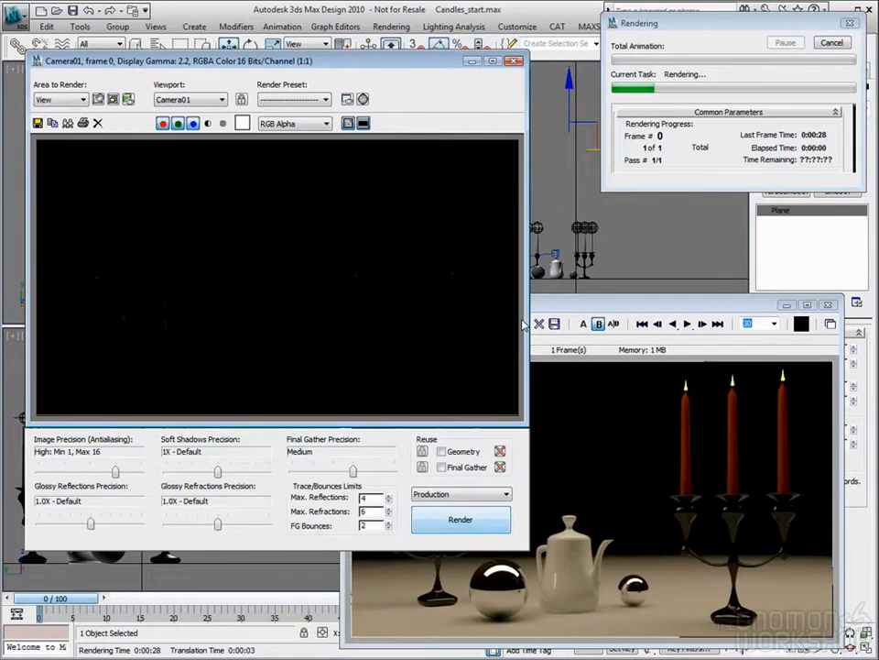
click(536, 332)
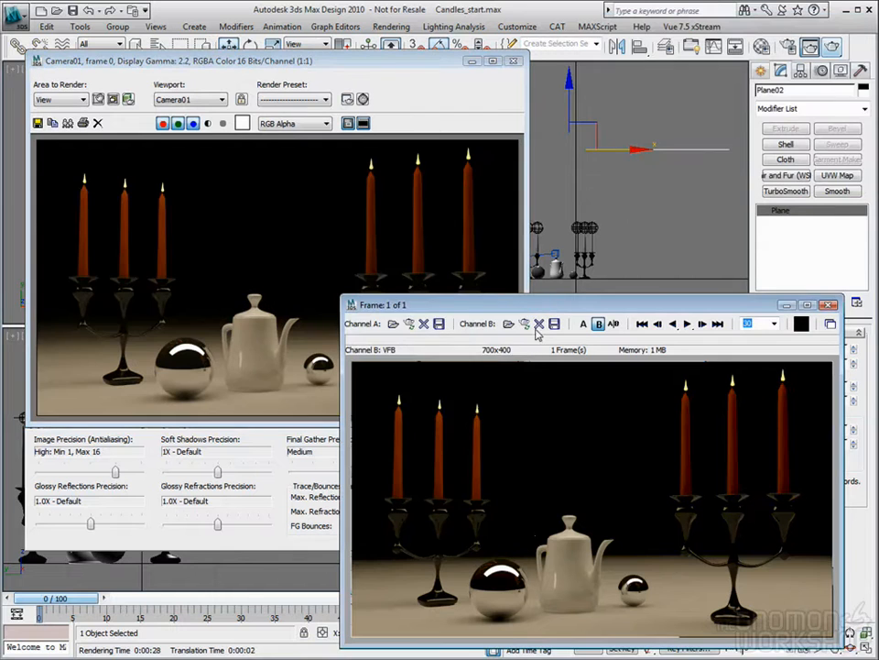
click(409, 324)
click(619, 540)
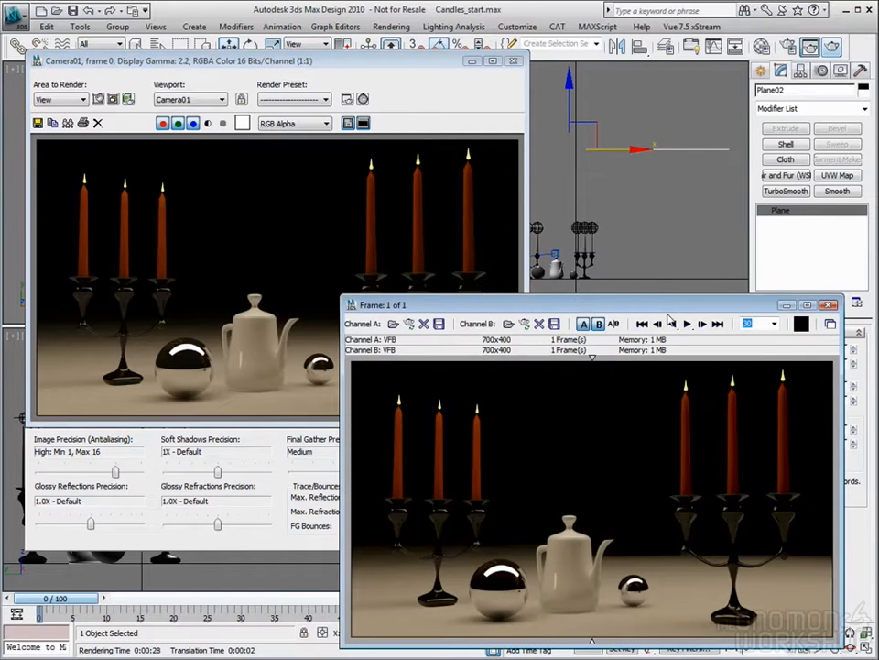
- Compare the Channel A and Channel B renders with the RAM Player's split divider, then close the player and the rendered frame
drag(666, 305, 556, 236)
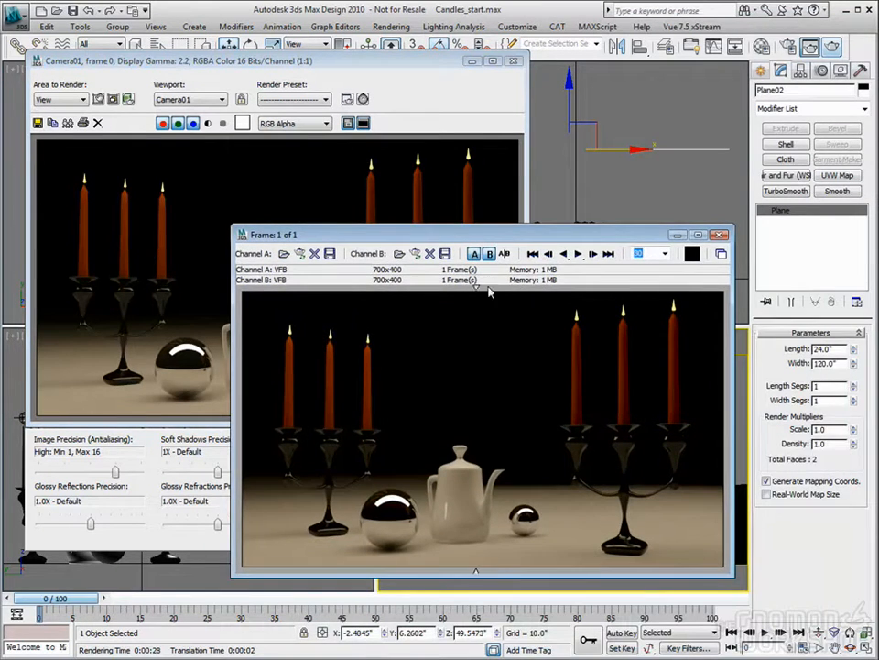
drag(319, 288, 351, 300)
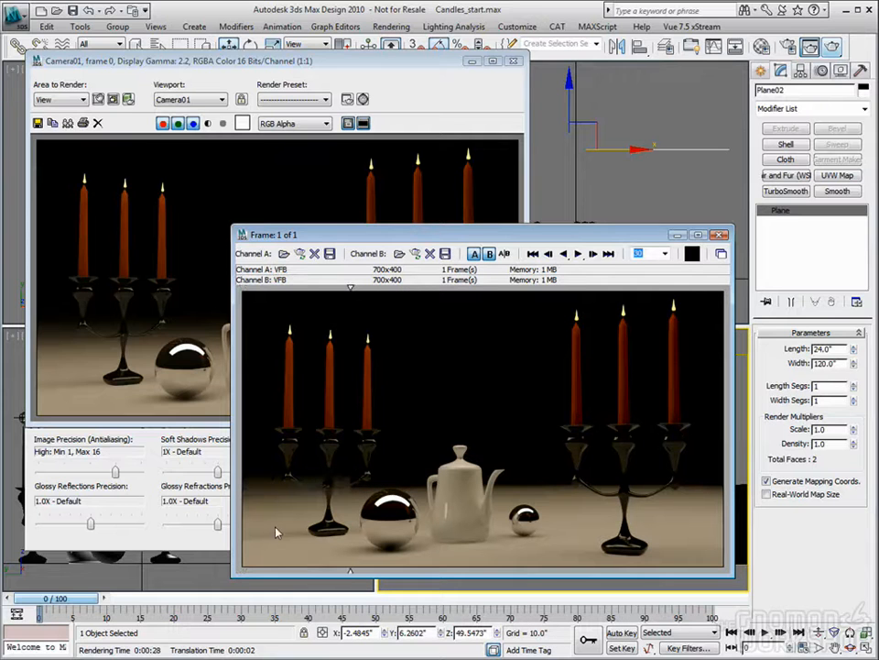
drag(352, 288, 450, 313)
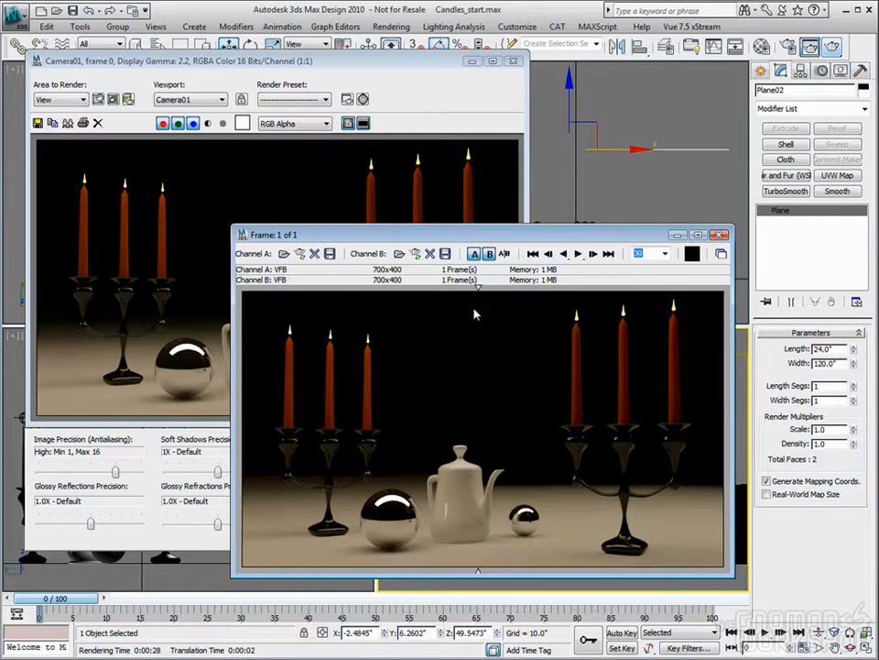
drag(478, 291, 463, 319)
click(720, 236)
click(514, 60)
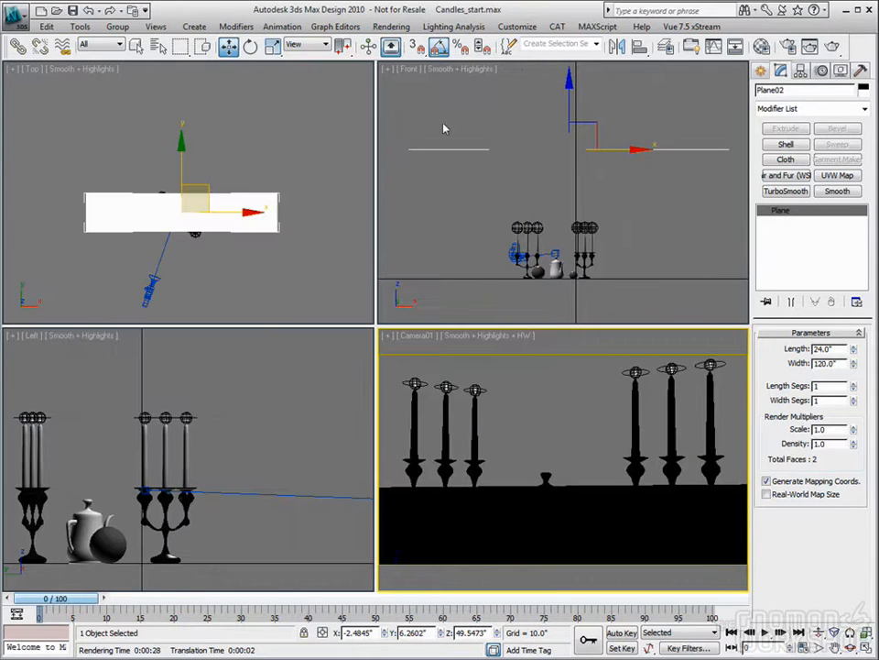
- Examine the 02 - Default material's Self Illumination (Glow) settings alongside the Final Gather noise filtering options, keeping the filtering at None
right_click(494, 193)
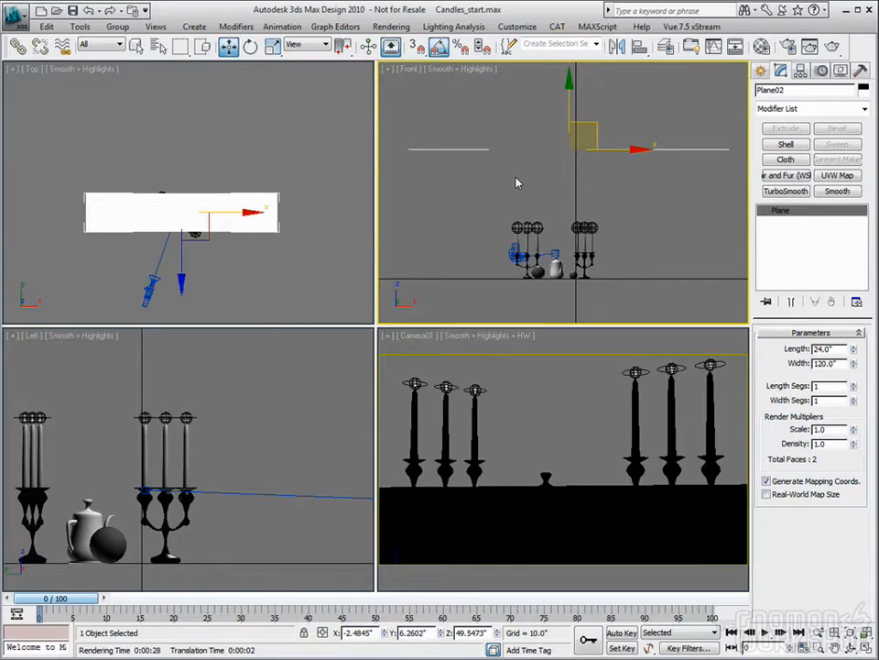
scroll(518, 179, down, 3)
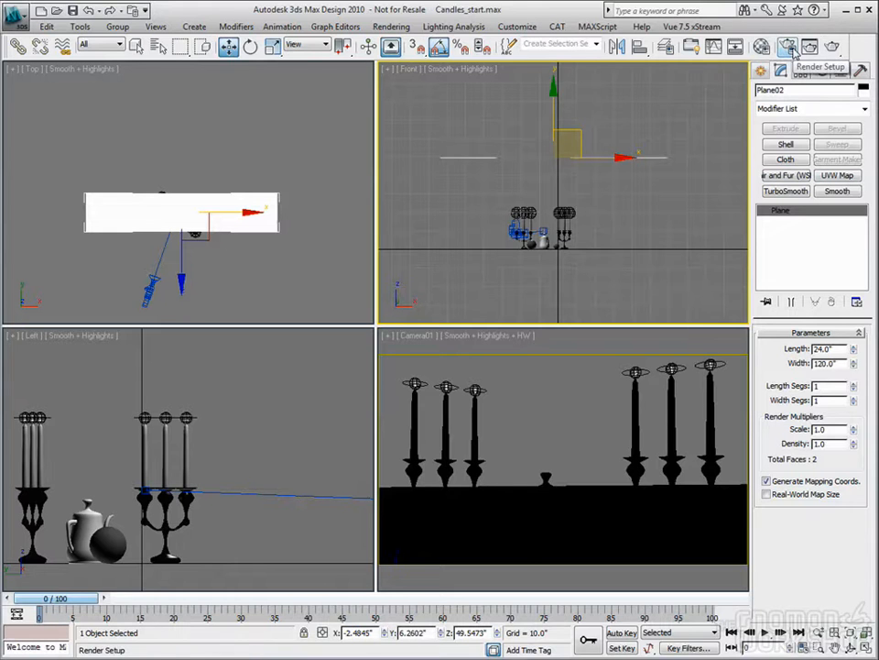
key(F10)
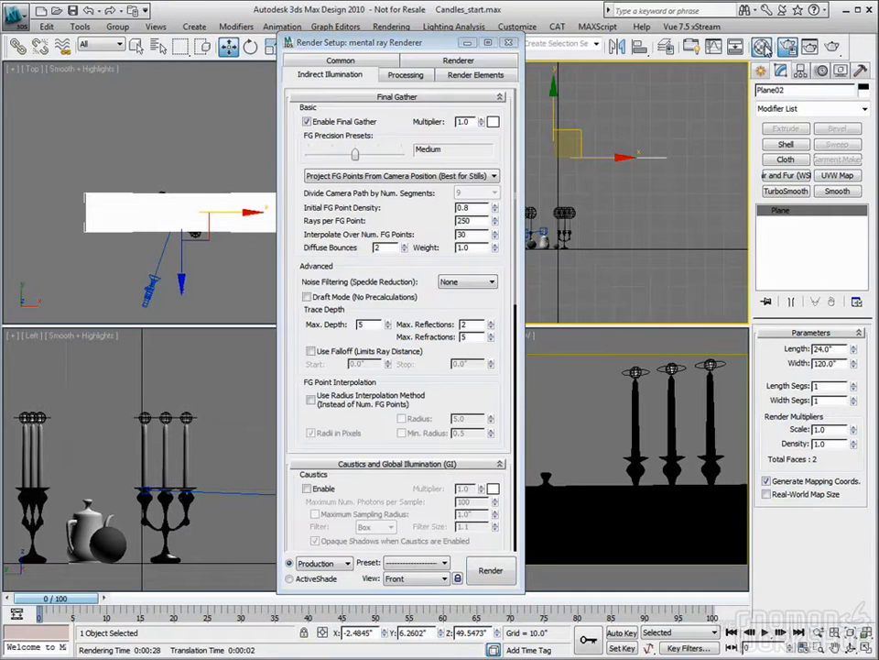
key(m)
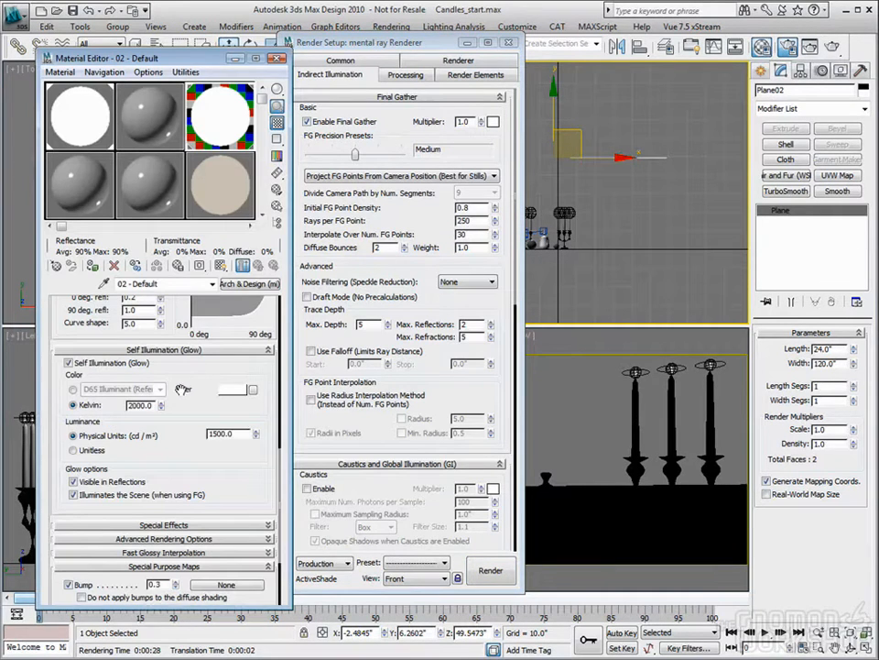
drag(206, 61, 191, 45)
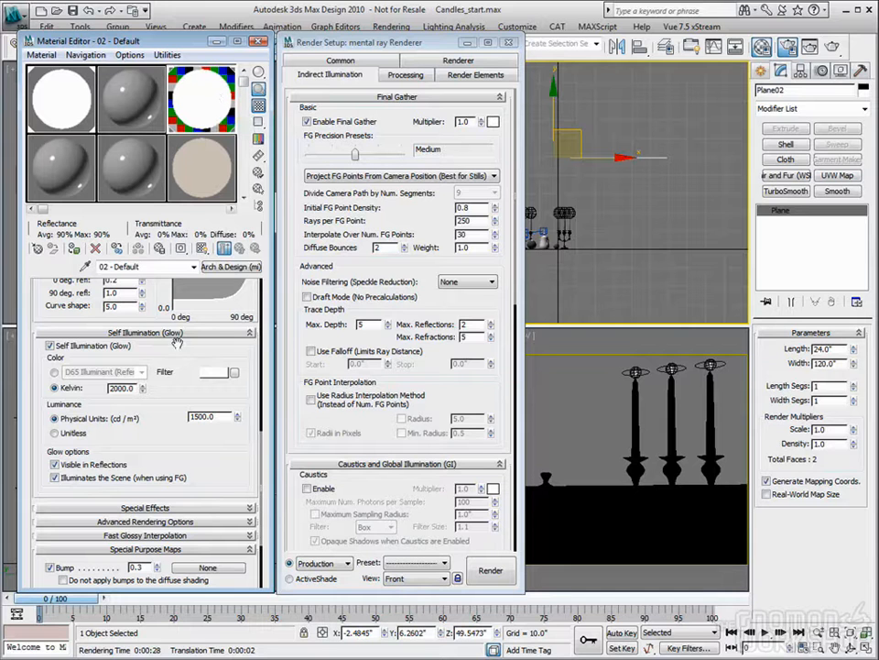
scroll(182, 380, up, 2)
scroll(182, 380, down, 2)
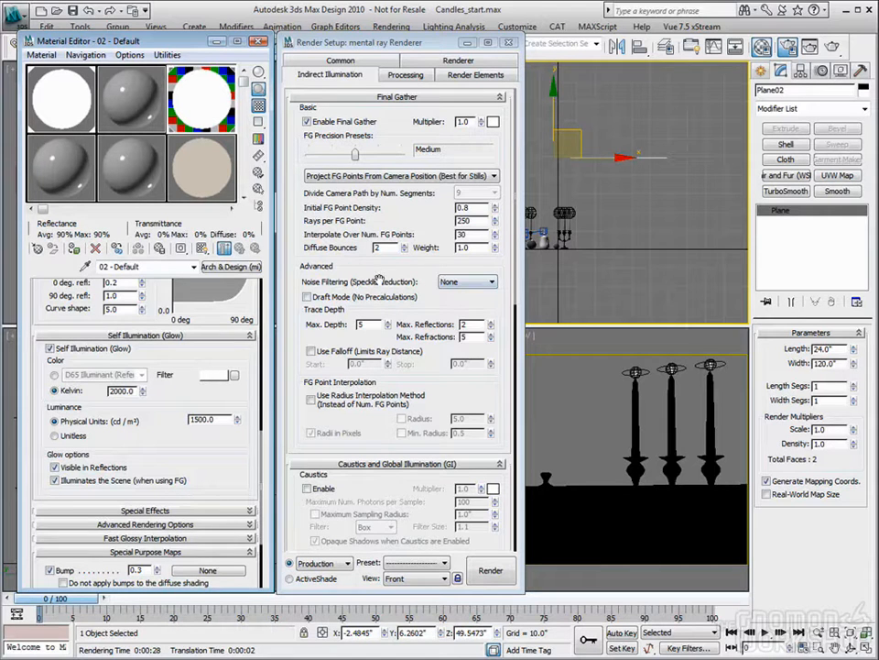
click(470, 284)
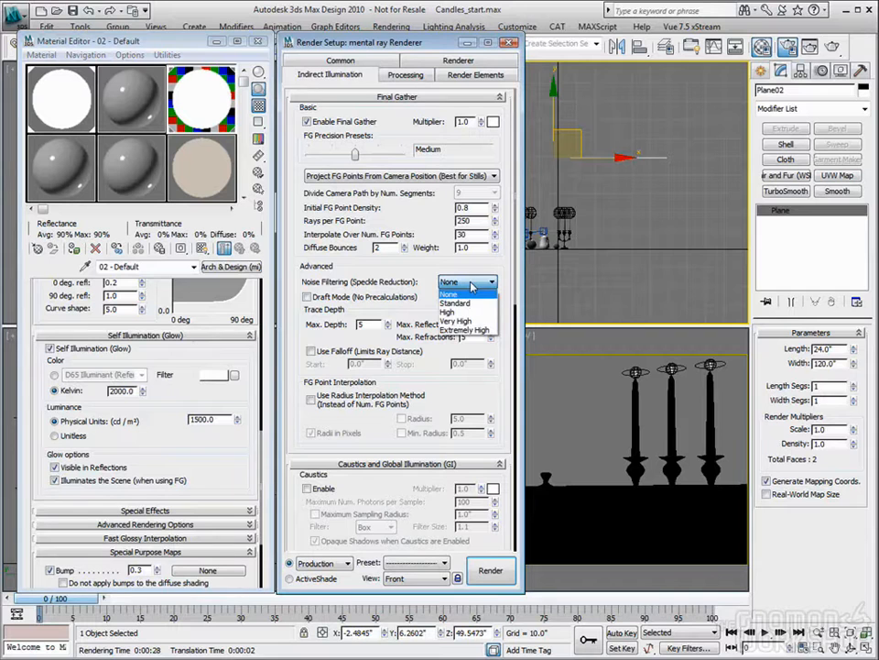
click(462, 294)
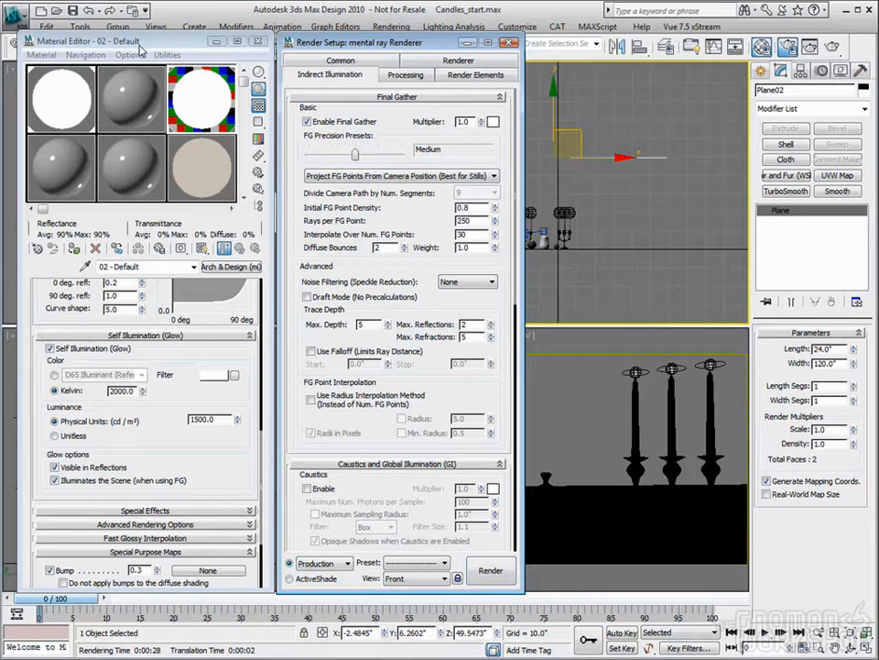
- Reset the Material Editor slots and close the Material Editor
click(165, 55)
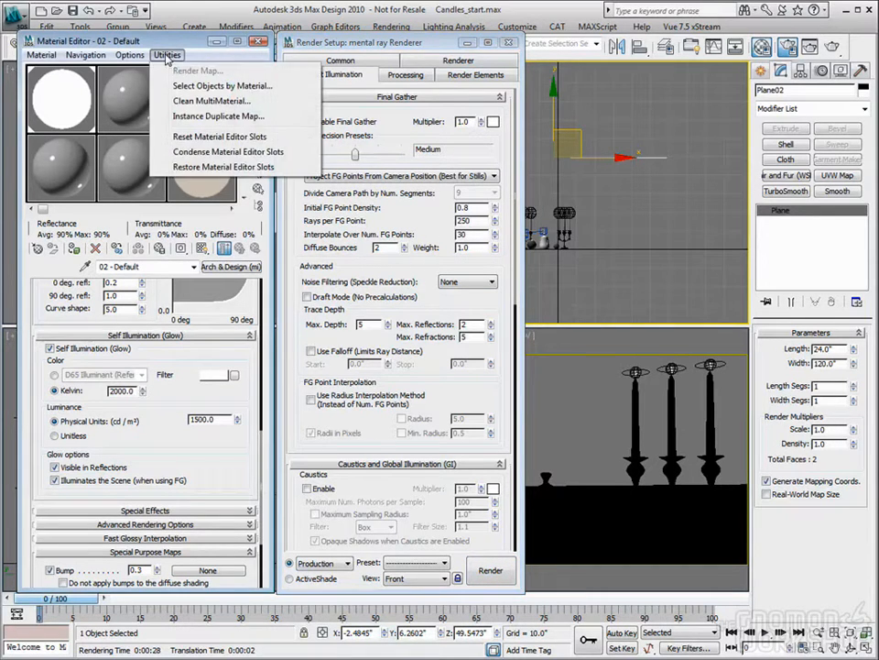
click(192, 136)
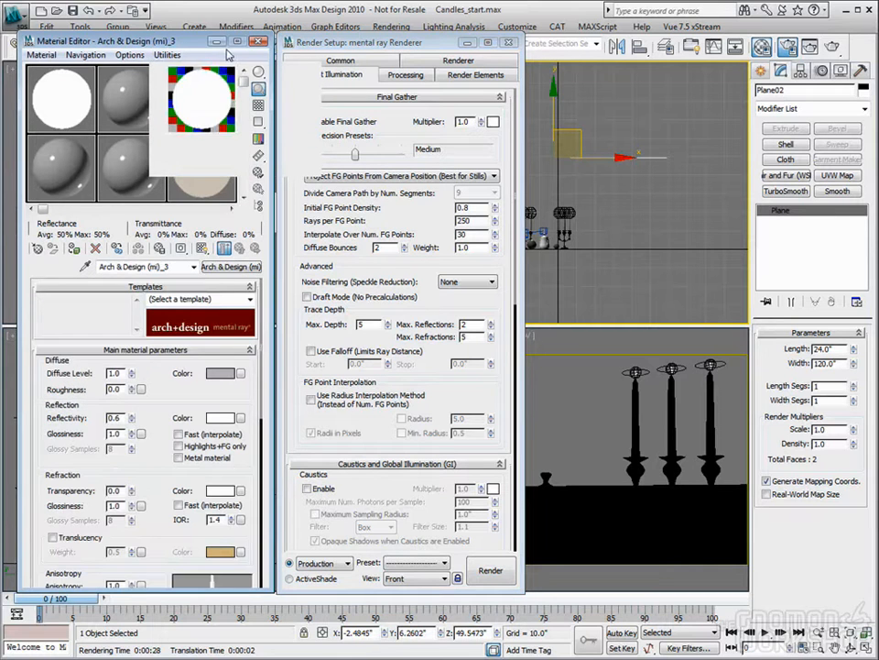
click(259, 42)
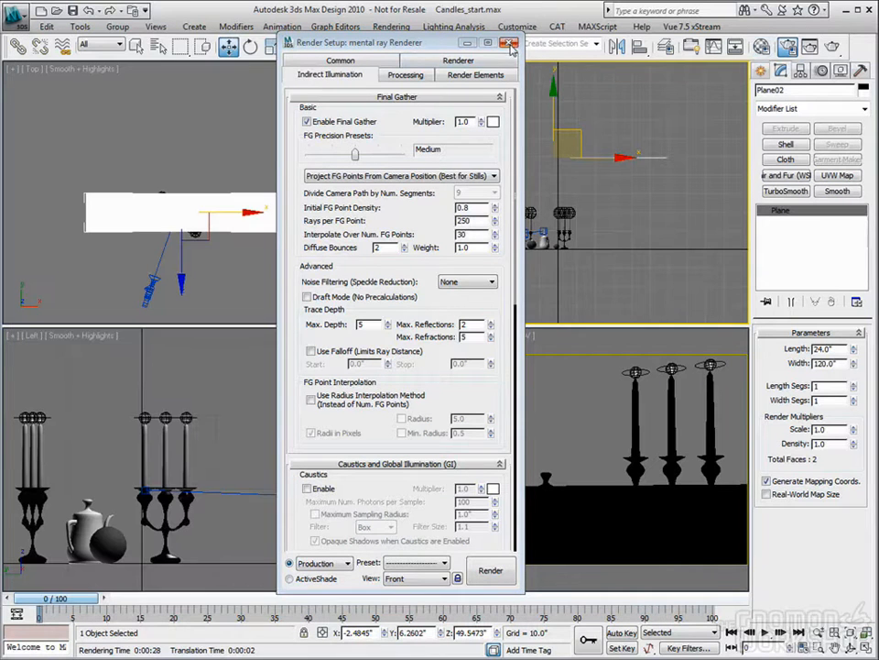
- Set the Final Gather noise filtering to Standard and close the render settings
click(479, 286)
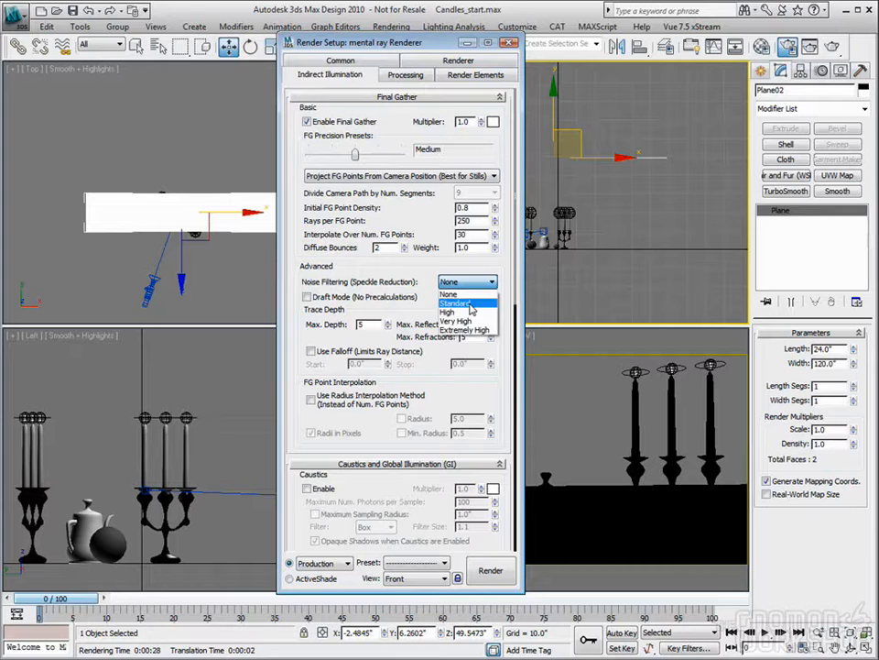
click(455, 304)
click(511, 42)
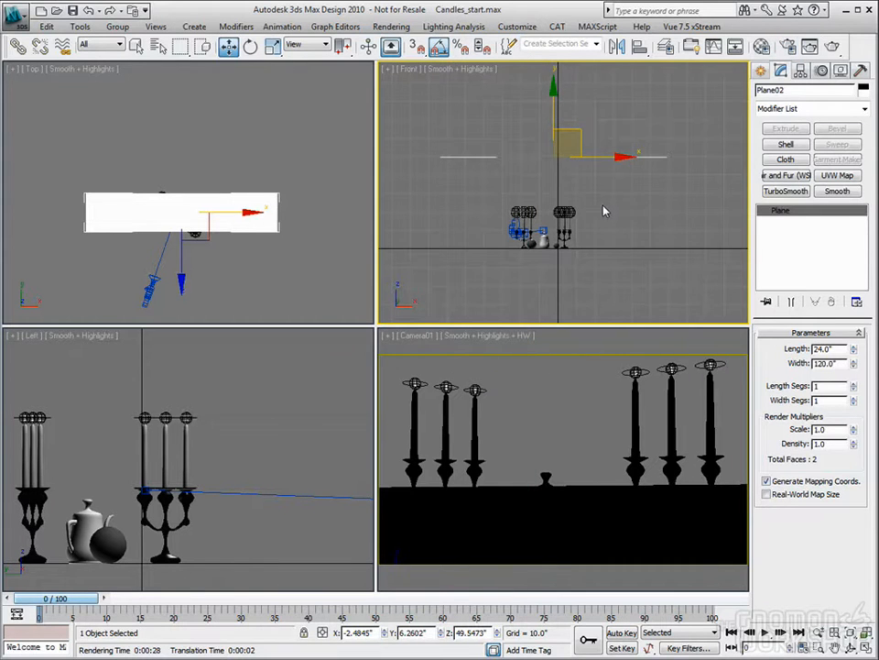
- Delete the overhead plane, turn on the photometric light at the left candelabra's rightmost flame in the Front view, and clear the selection
key(Delete)
key(z)
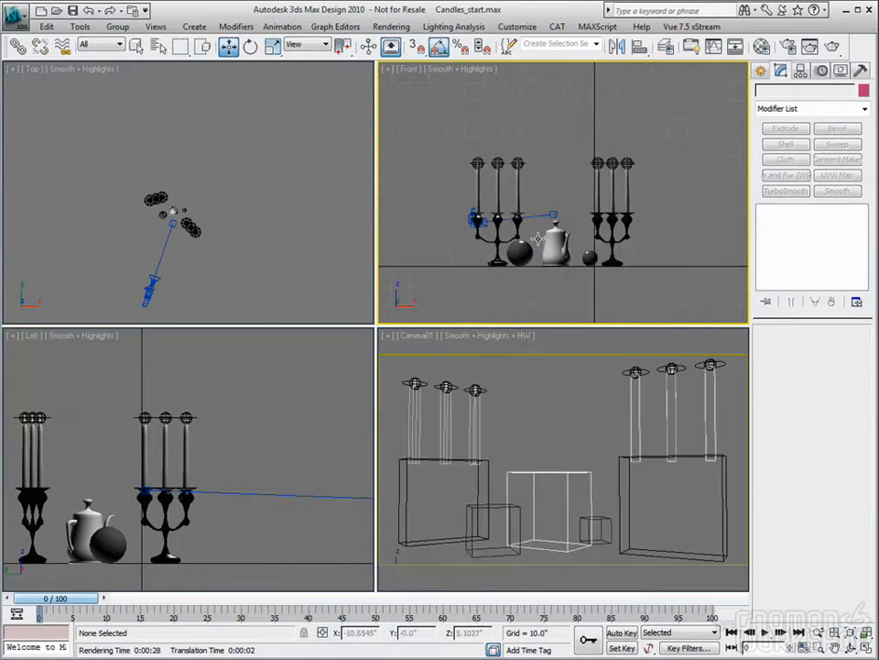
click(511, 131)
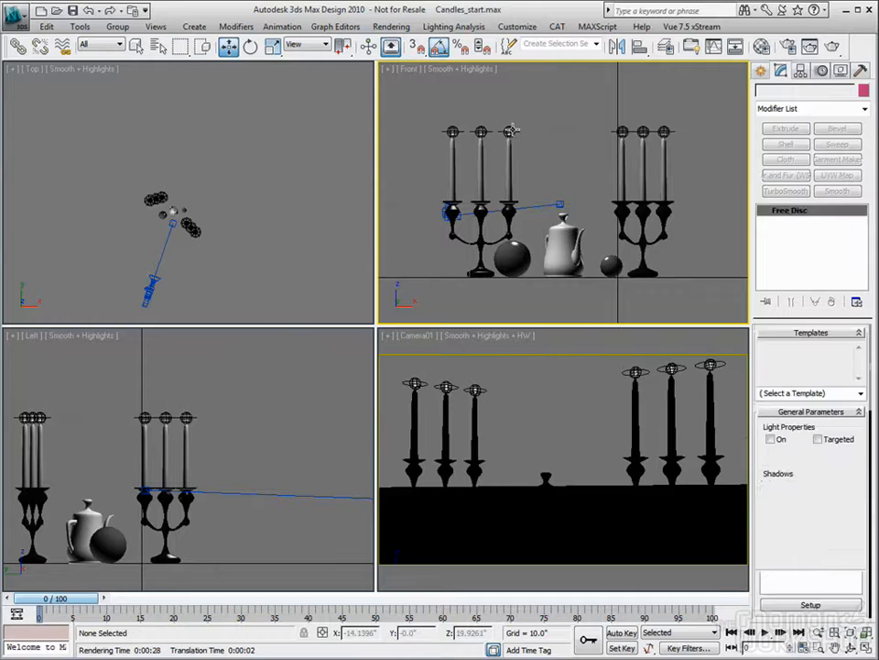
right_click(512, 130)
click(489, 110)
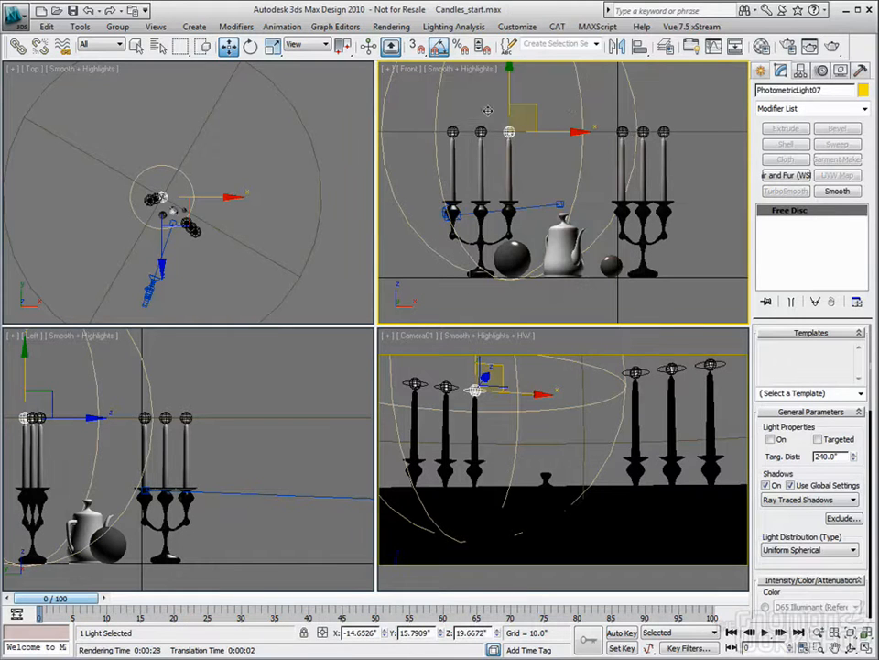
click(568, 107)
- Maximize the Camera01 view and set the Final Gather precision preset to Low in the render settings
right_click(653, 421)
click(867, 647)
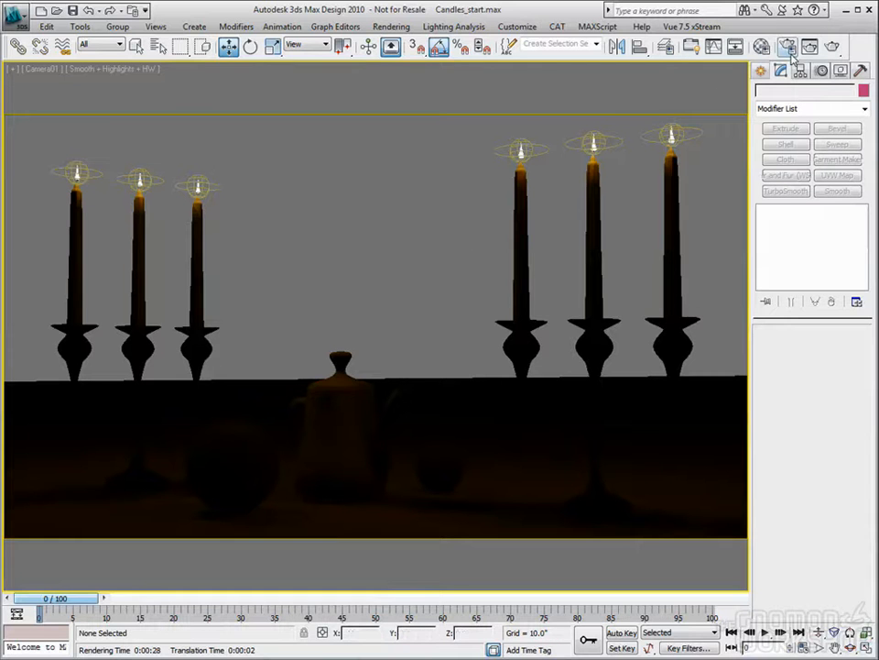
key(F10)
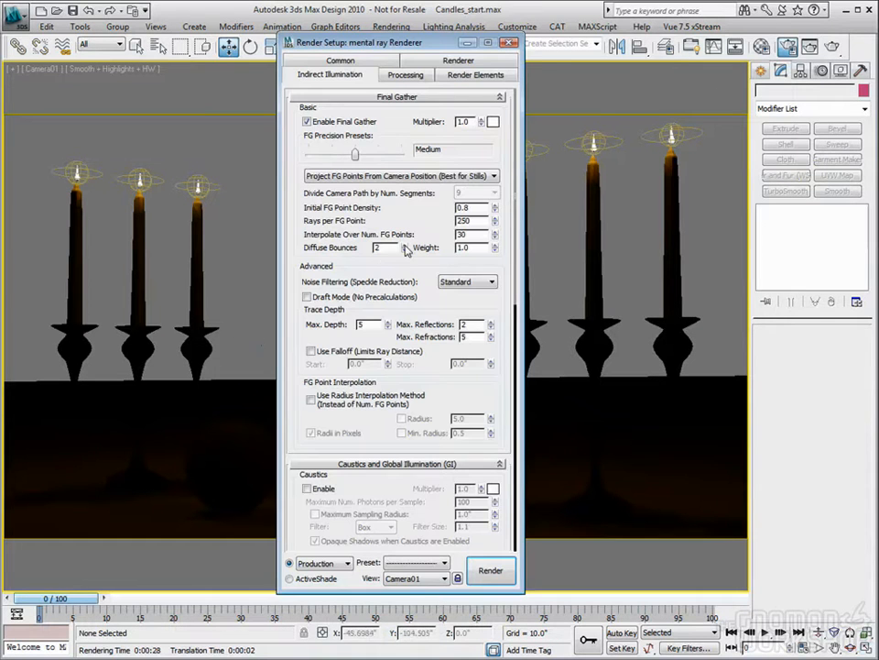
click(353, 157)
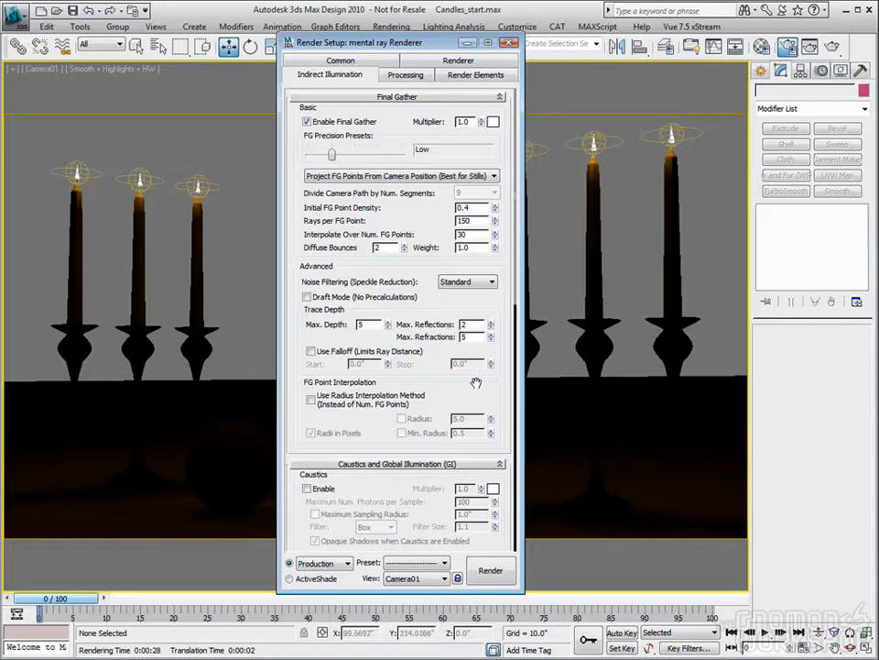
- Set the render output width to 910 and close the render settings
click(340, 61)
double_click(355, 268)
text(910)
key(Tab)
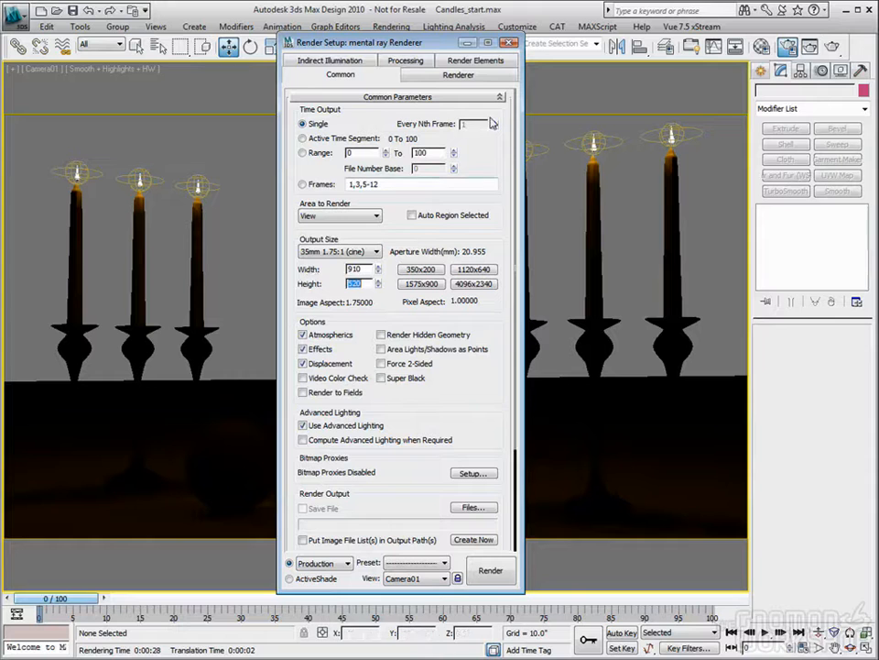
click(514, 43)
- Render the Camera01 view and move the rendered image window clear of the light's parameters
click(832, 46)
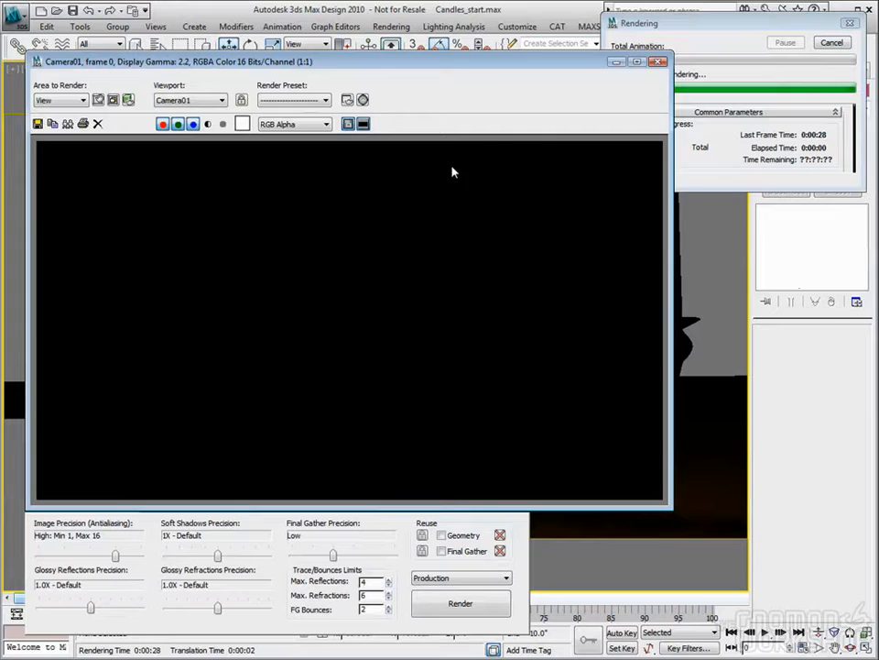
drag(499, 61, 490, 45)
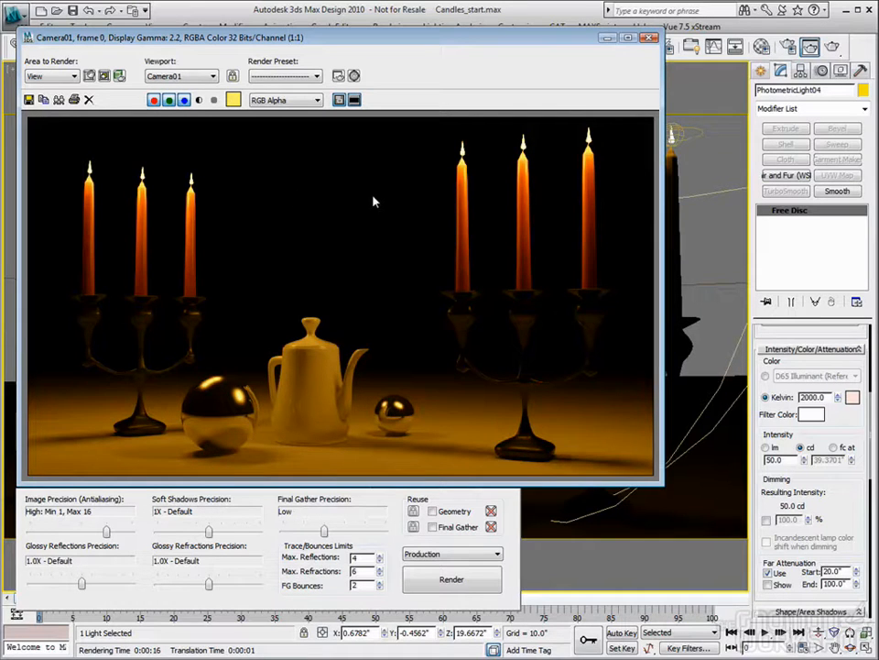
drag(417, 36, 414, 32)
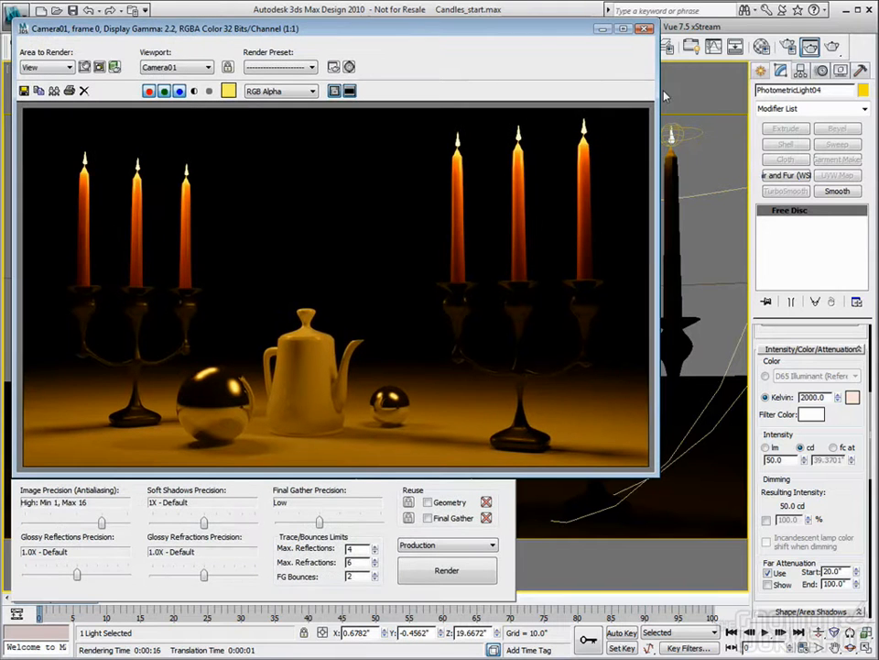
- Assign a Glare shader as the Output camera shader in the mental ray Camera Effects settings
click(790, 48)
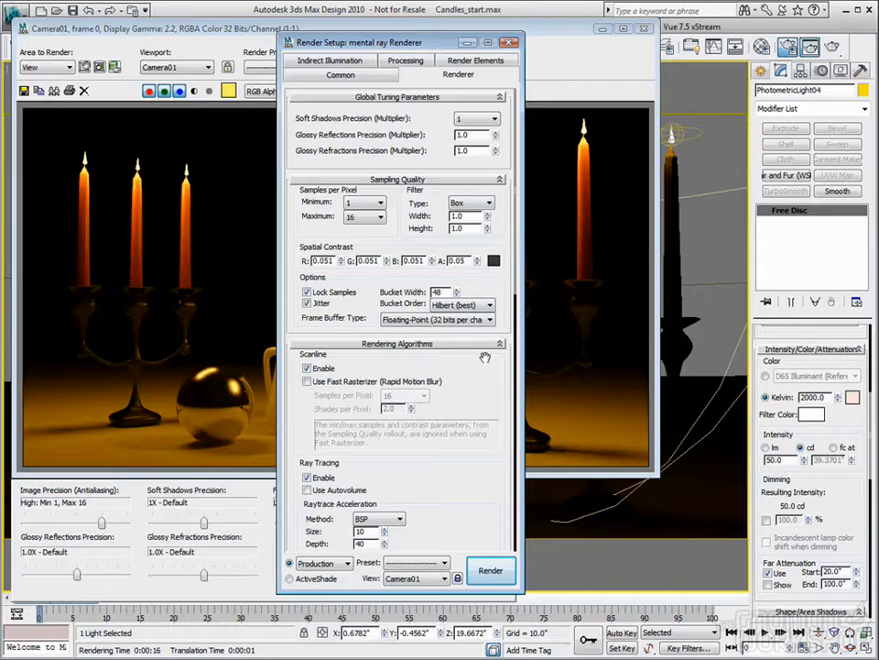
scroll(476, 341, down, 5)
scroll(475, 341, down, 4)
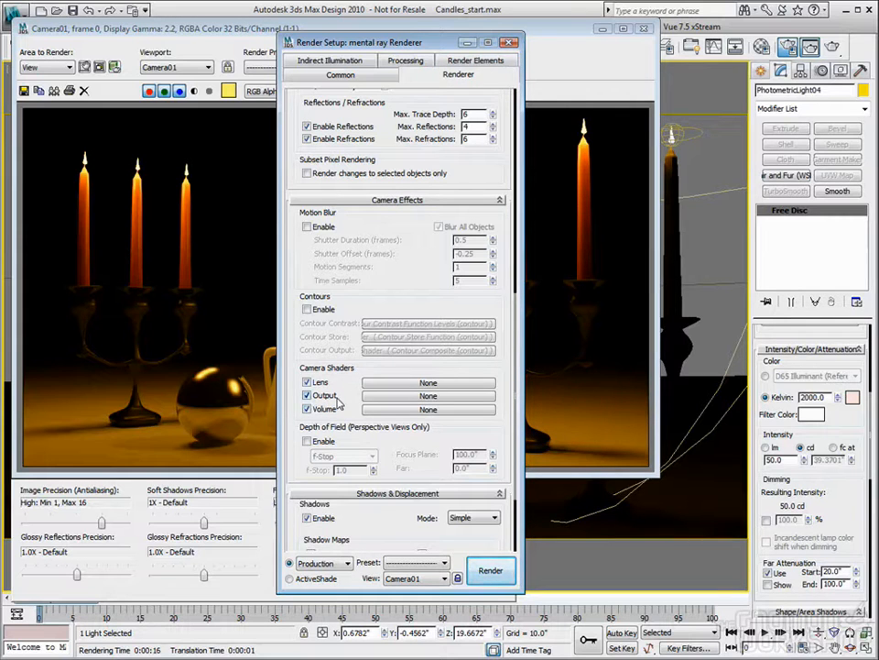
click(385, 403)
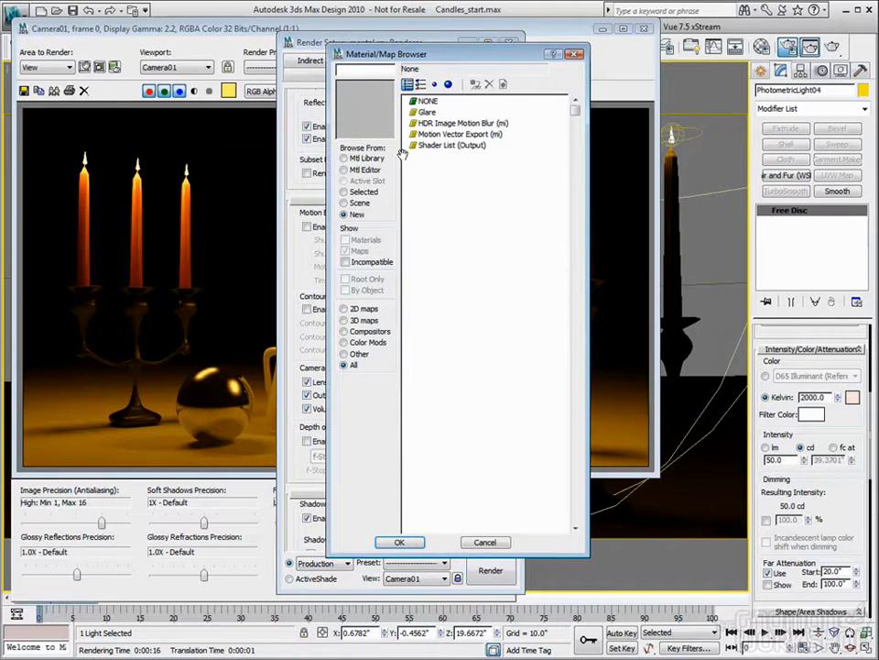
double_click(431, 112)
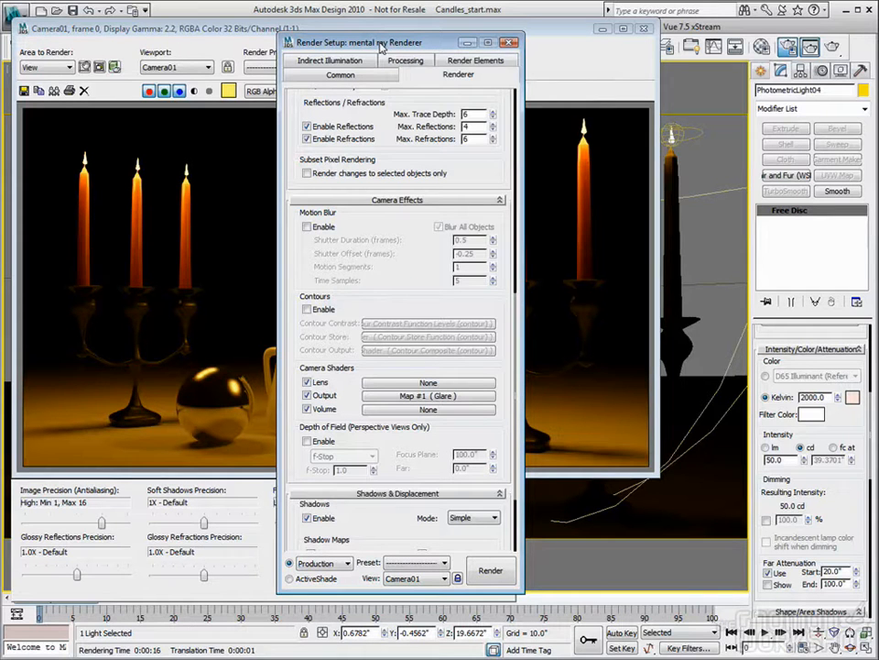
- Place an instance of the Glare output shader in the first Material Editor slot and close the render settings
key(m)
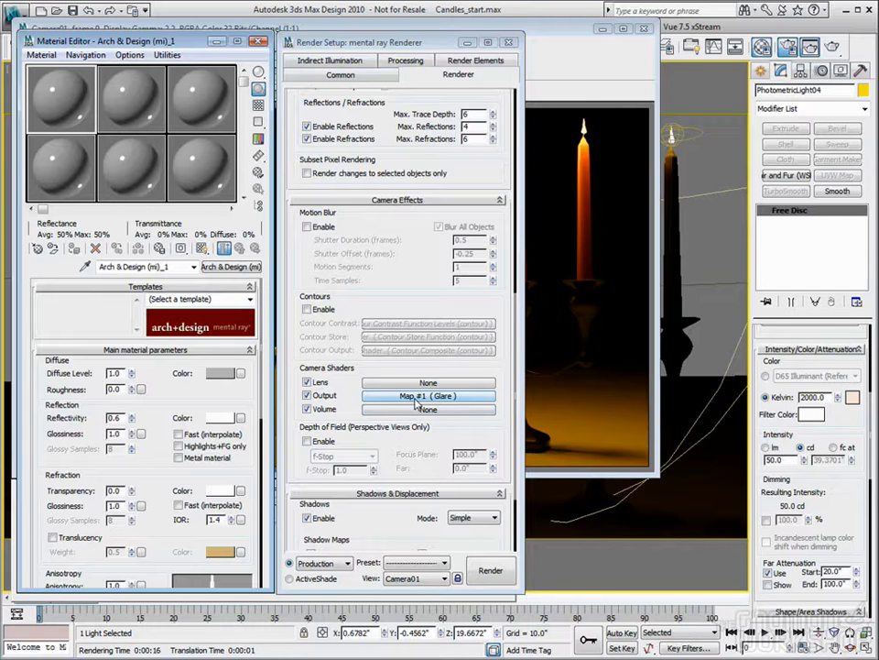
drag(415, 400, 67, 100)
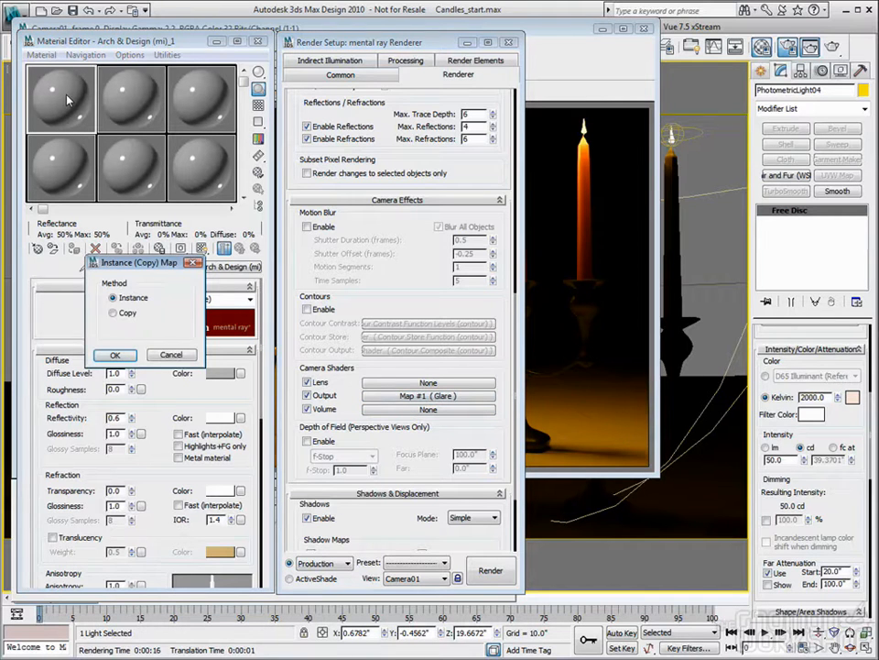
click(114, 354)
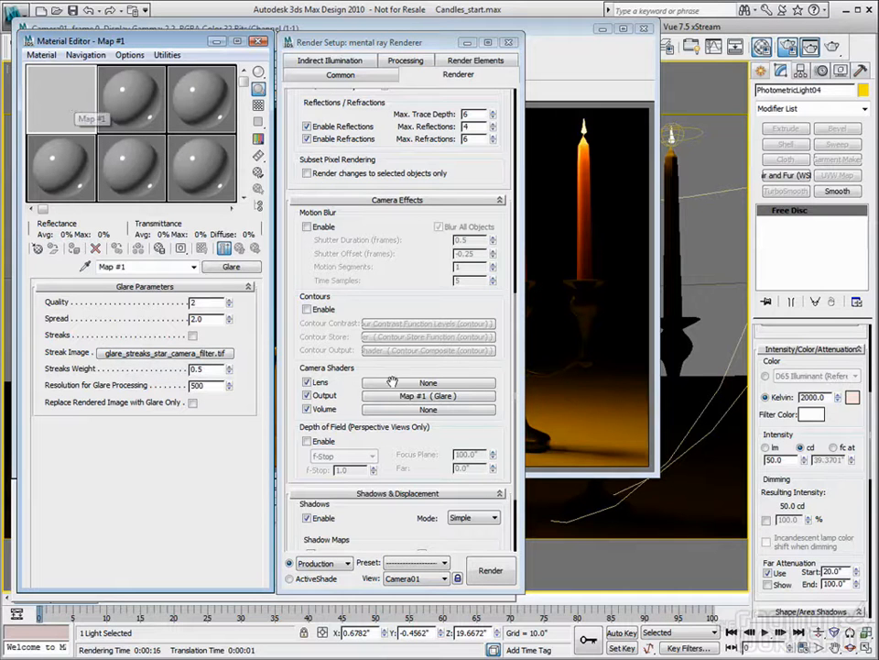
click(508, 42)
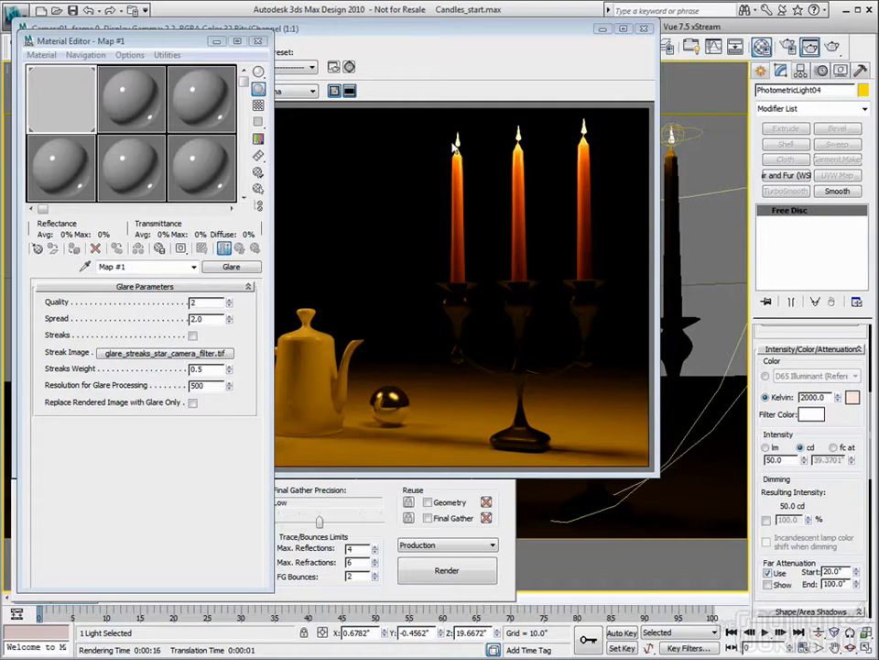
- Set the glare's Quality to 4
click(229, 301)
click(229, 302)
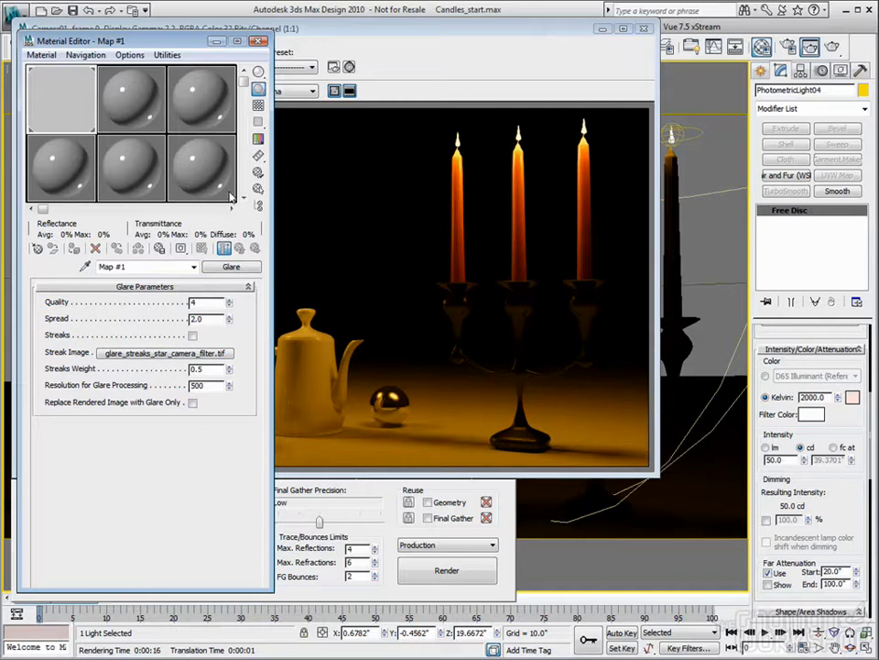
click(229, 305)
click(229, 305)
- Examine the streak images glare_streaks_star_camera_filter.tif and glare_streaks_eye.tif in the glare maps folder, closing the folder when done
drag(878, 152, 327, 89)
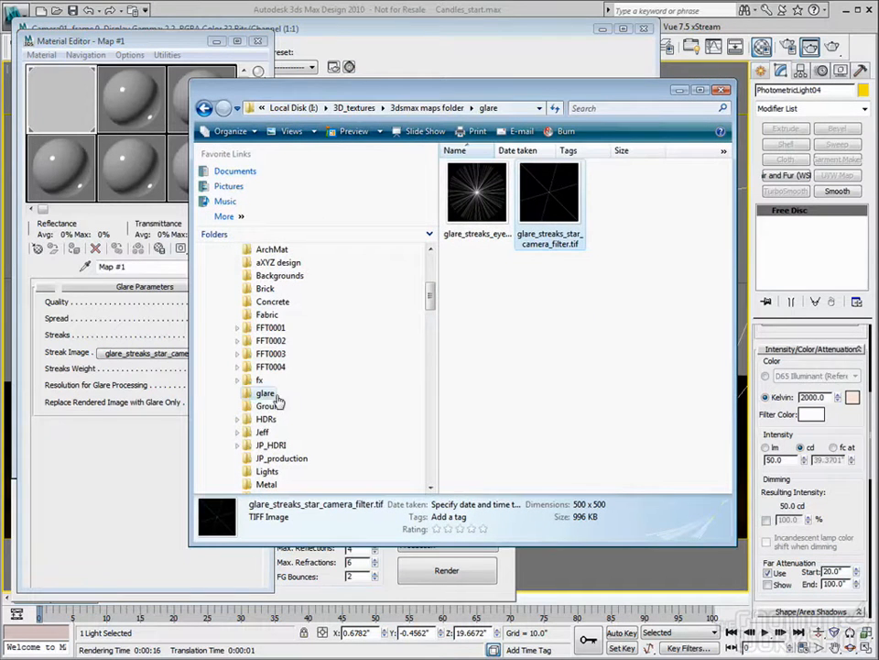
double_click(554, 196)
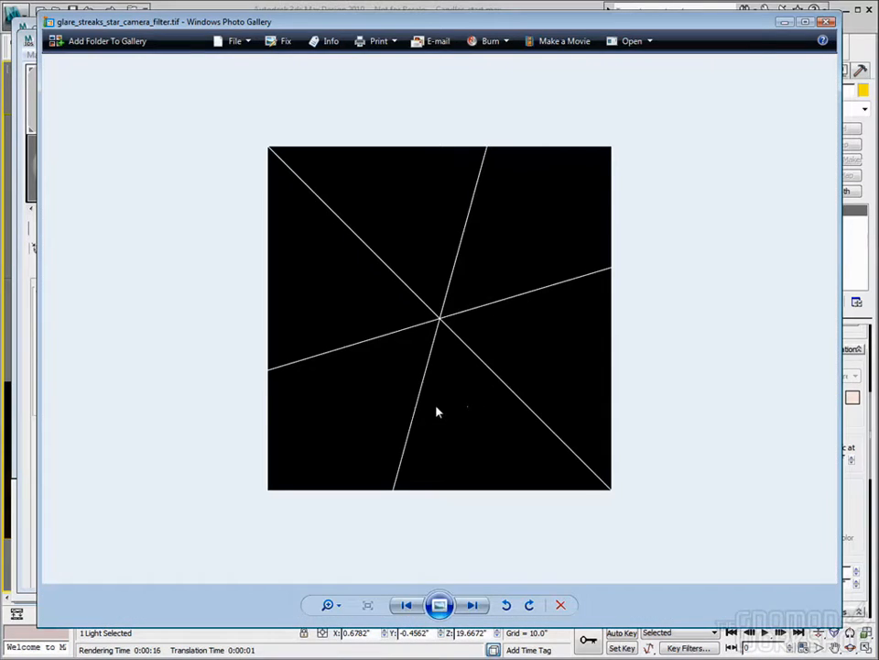
click(824, 22)
double_click(474, 194)
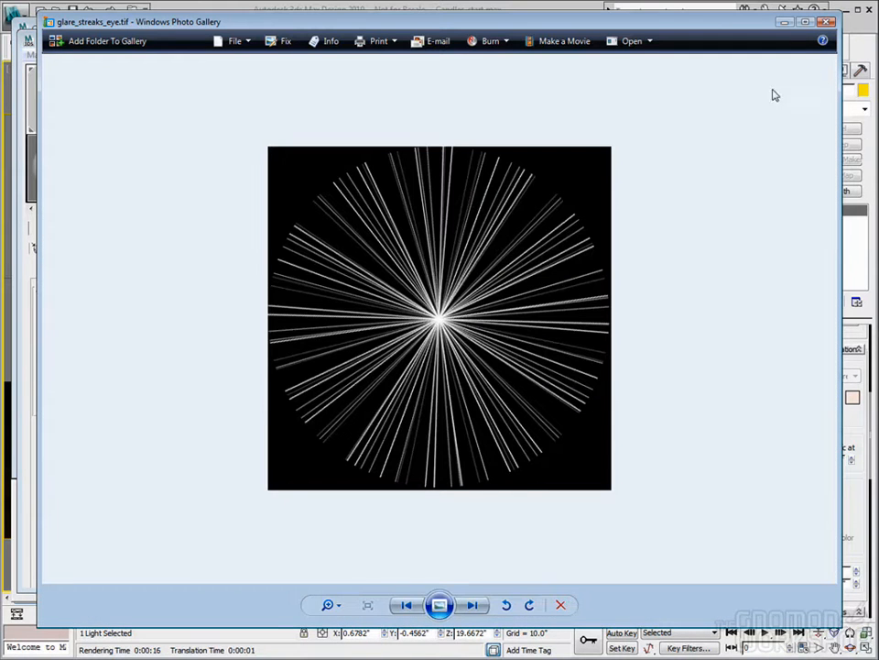
click(828, 22)
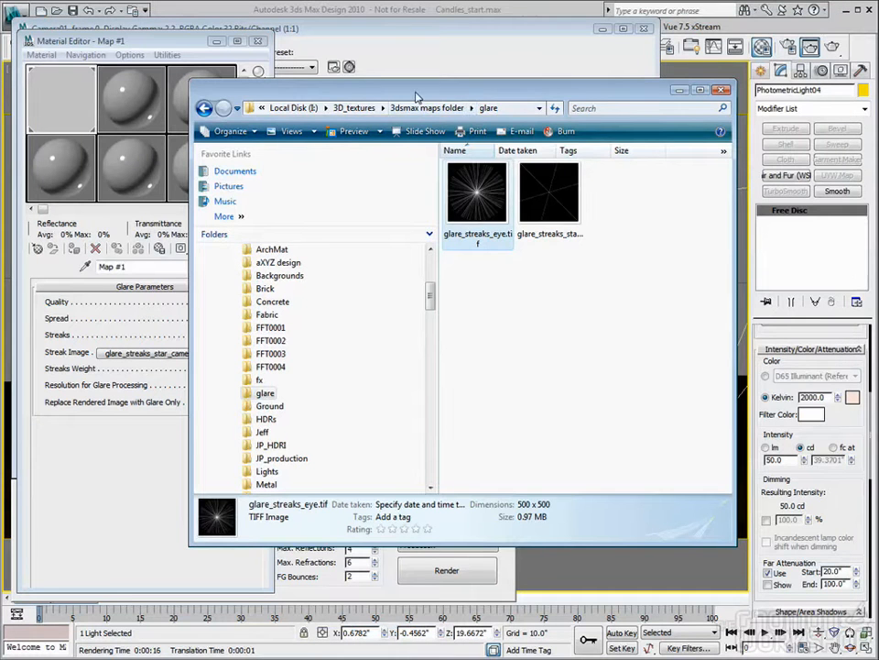
click(723, 89)
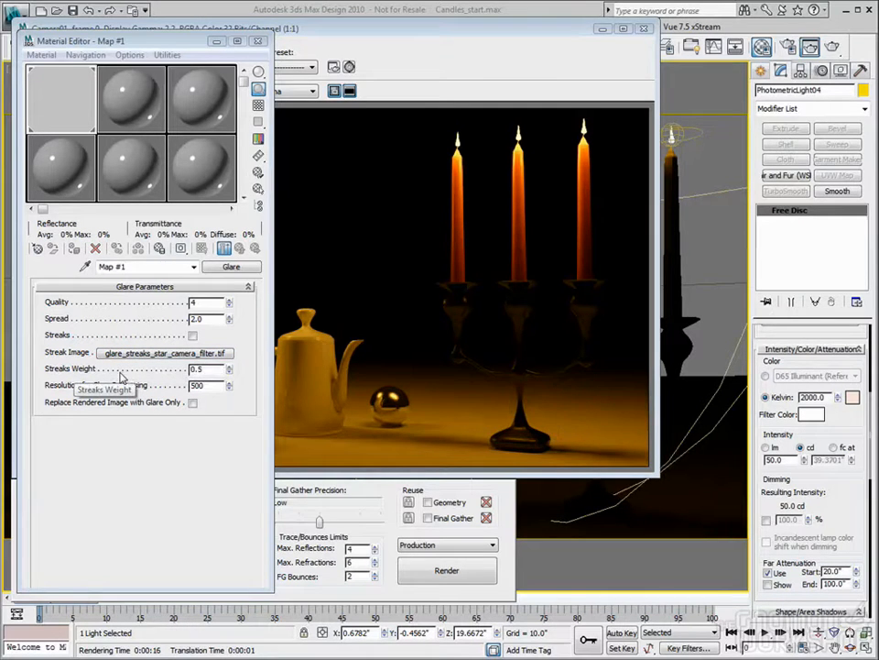
- Try raising the glare's Streaks Weight to 1.0 and return it to 0.5
drag(230, 371, 228, 302)
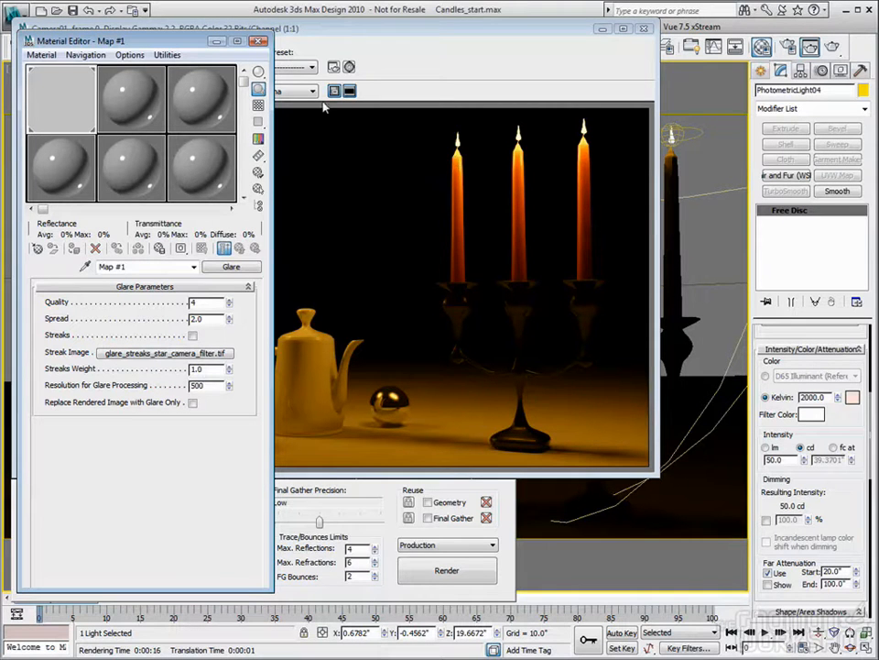
mouse_move(230, 374)
mouse_down()
mouse_move(235, 442)
mouse_move(246, 458)
mouse_up()
mouse_move(228, 369)
mouse_down()
mouse_move(233, 309)
mouse_move(126, 369)
mouse_up()
text(0.5)
key(Tab)
- Bring back the rendered image and inspect pixel values on the dark background and along the left candelabra's rightmost candle, from flame to base
click(406, 27)
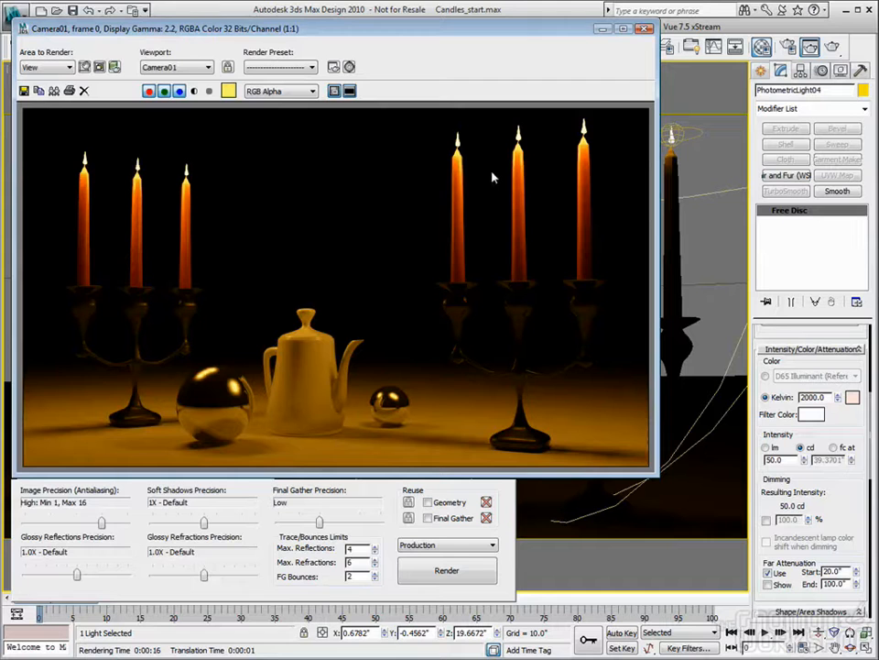
click(478, 20)
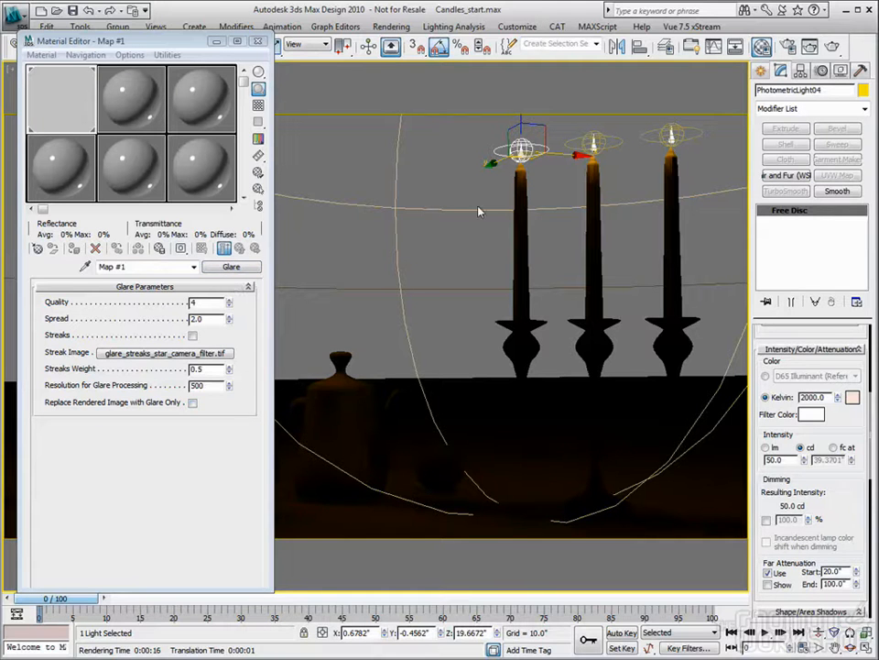
click(812, 49)
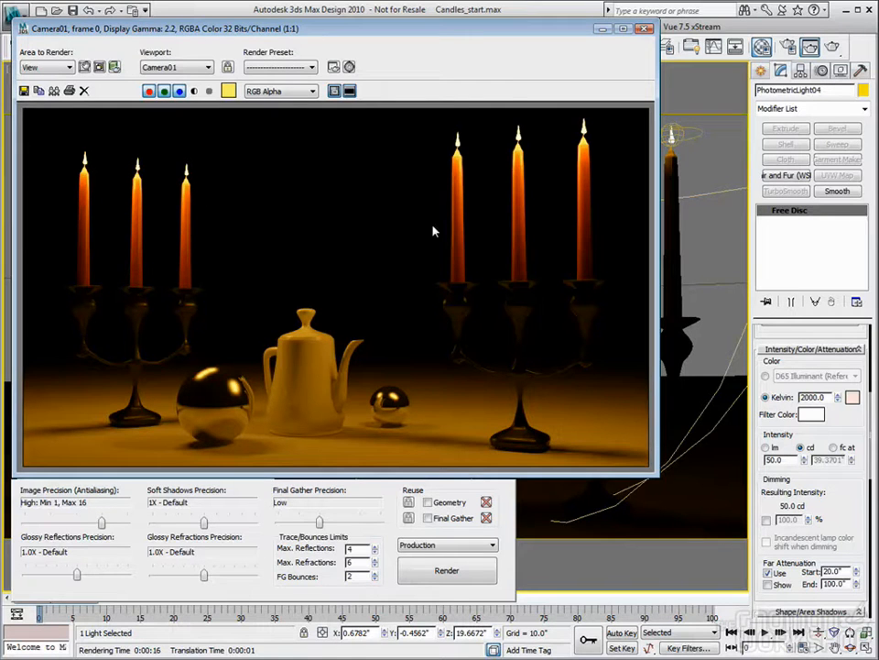
drag(364, 29, 443, 28)
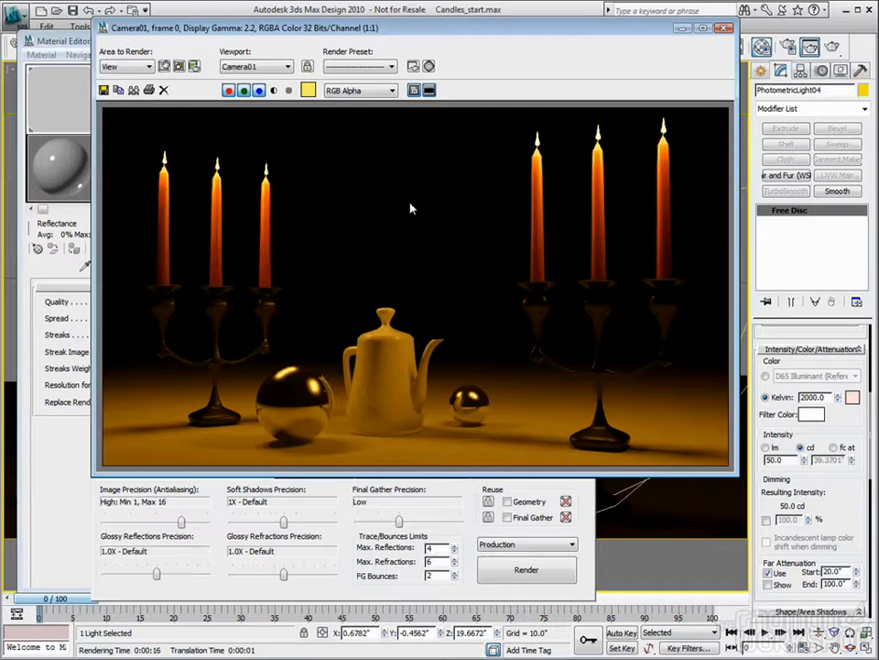
right_click(286, 226)
right_drag(286, 224, 315, 207)
drag(315, 204, 266, 190)
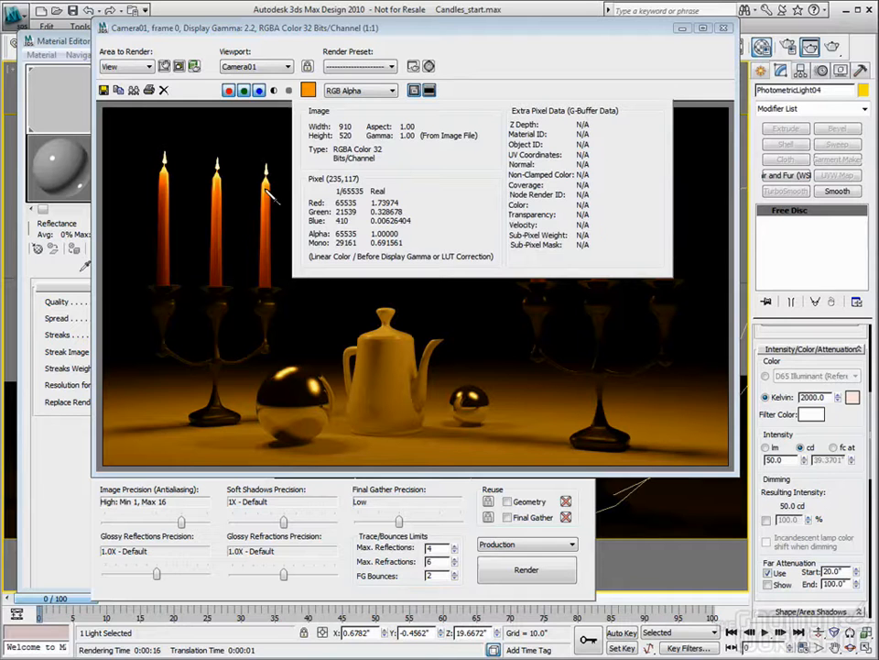
drag(265, 190, 266, 170)
mouse_move(266, 170)
right_down()
mouse_move(268, 184)
mouse_move(267, 171)
right_up()
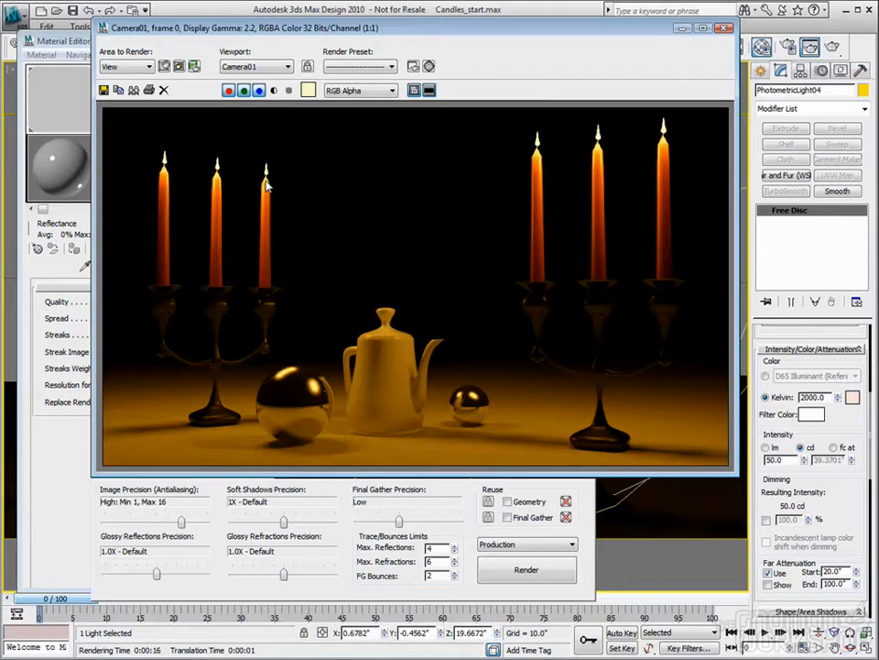
right_drag(267, 182, 267, 207)
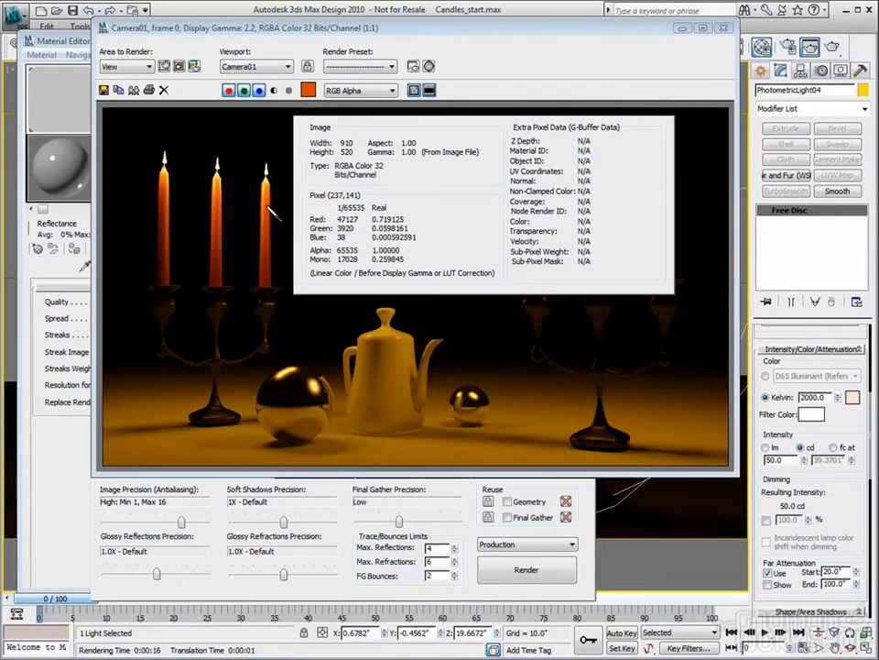
right_drag(272, 211, 269, 278)
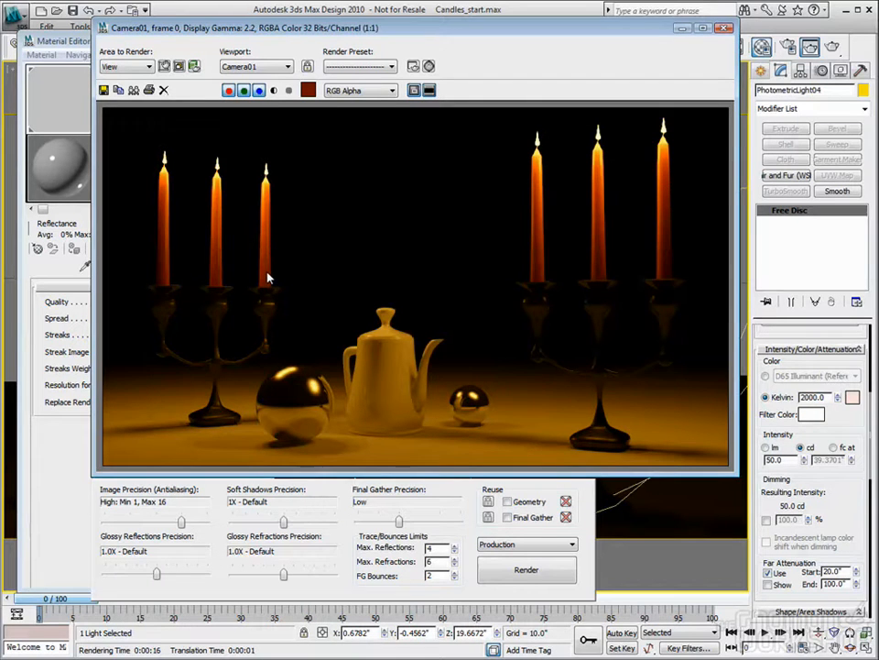
- Render the Camera01 view with the Glare output shader and bring the glare parameters up beside the rendered image
click(55, 40)
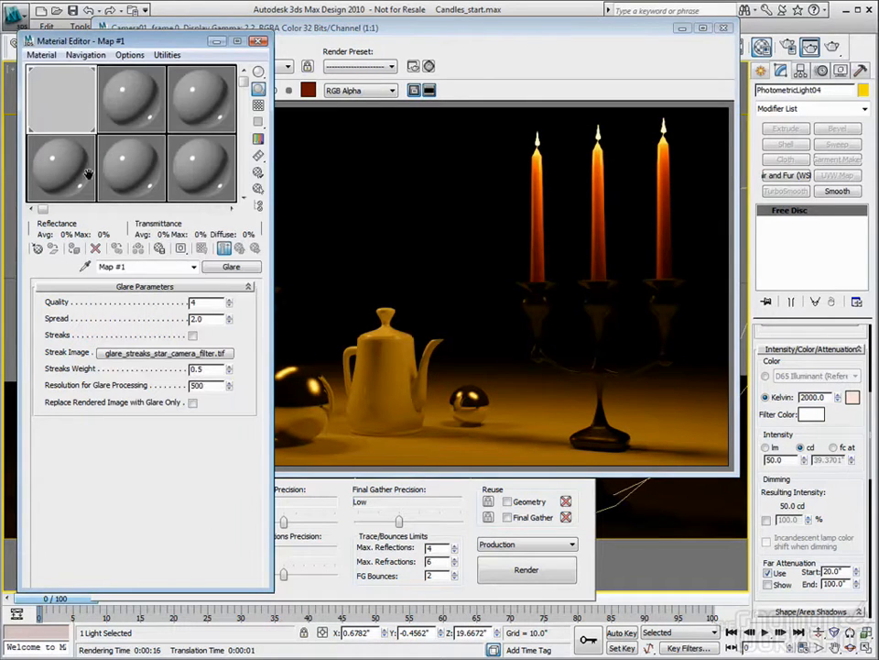
double_click(203, 318)
click(553, 117)
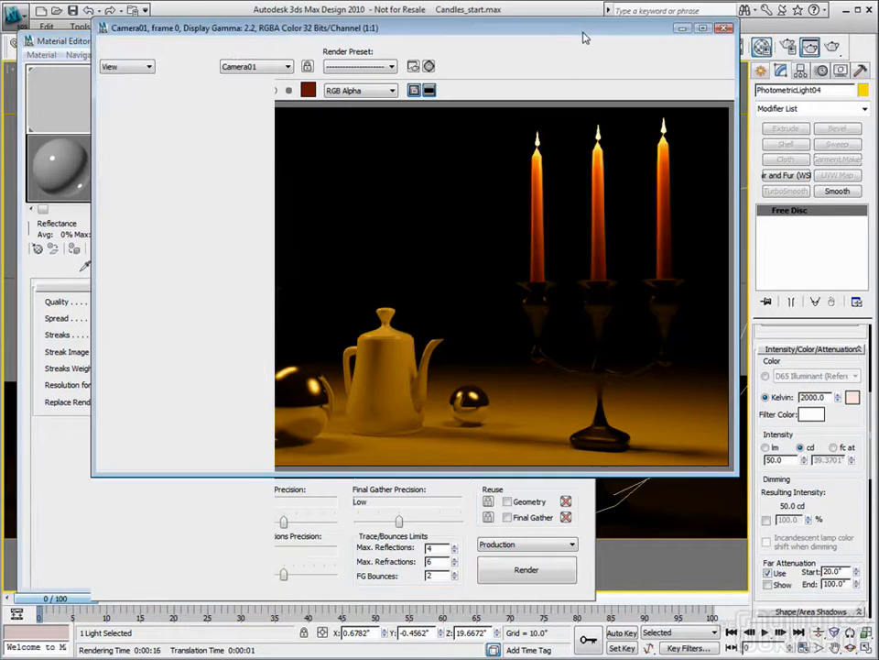
click(528, 573)
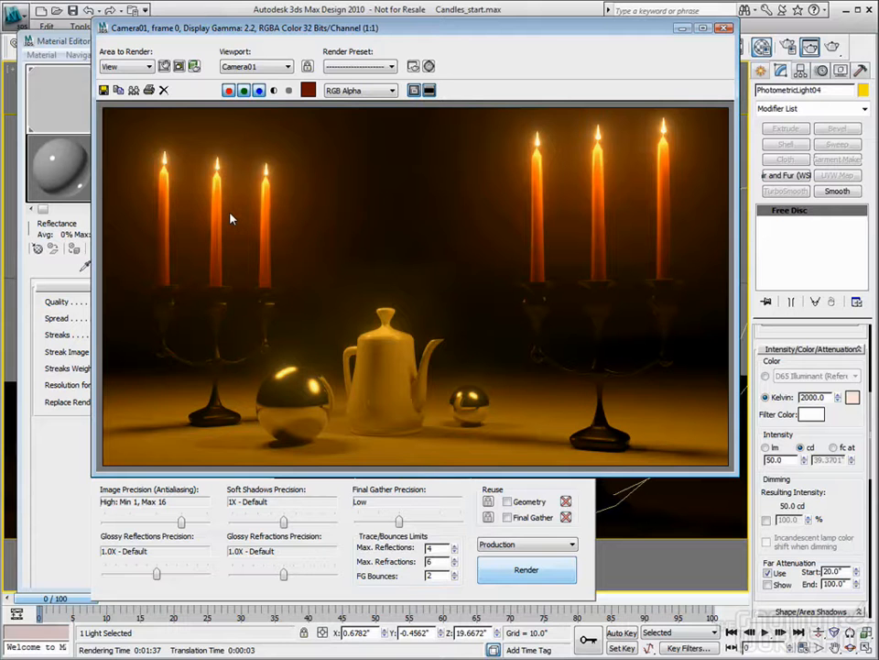
drag(333, 27, 409, 23)
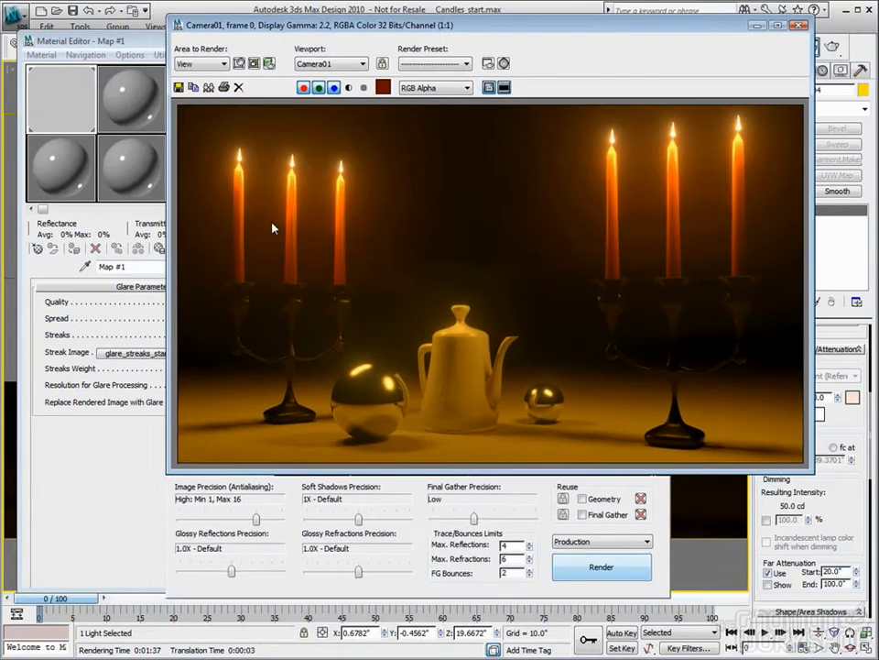
click(129, 471)
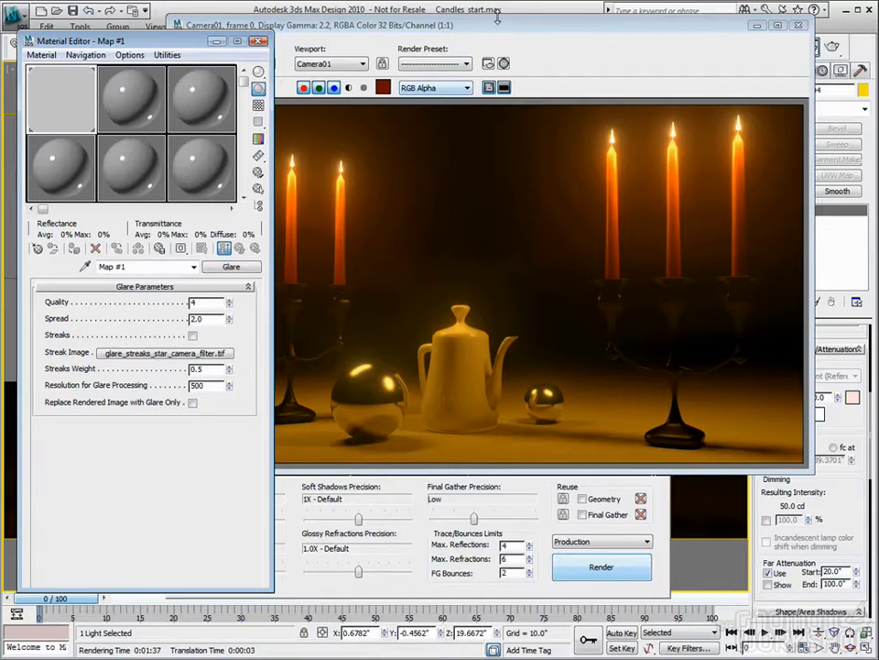
- Set the glare's Resolution for Glare Processing to 1000 and sample the rightmost candle of the left candelabra in the rendered image
drag(219, 386, 94, 384)
text(1000)
key(Tab)
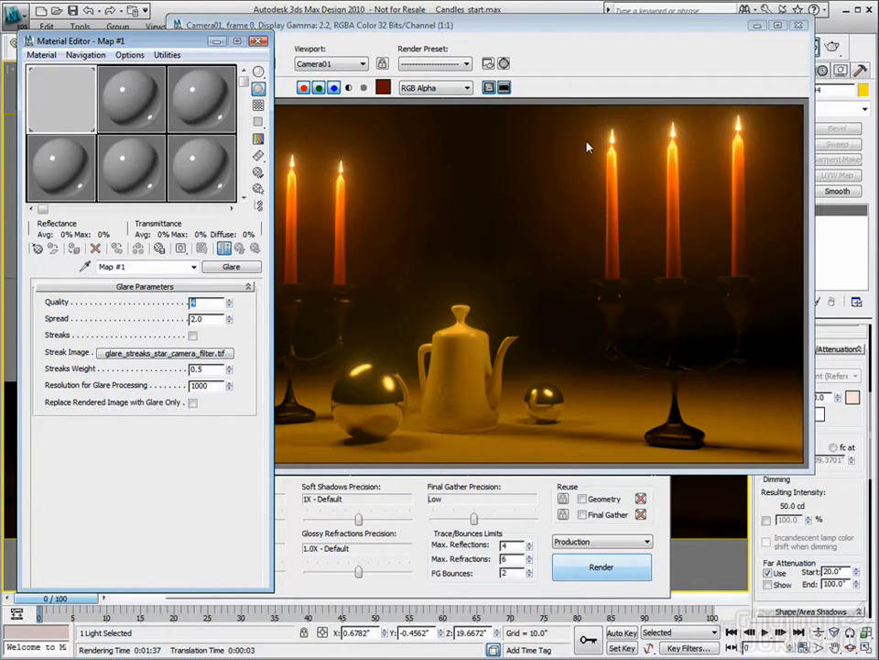
click(332, 163)
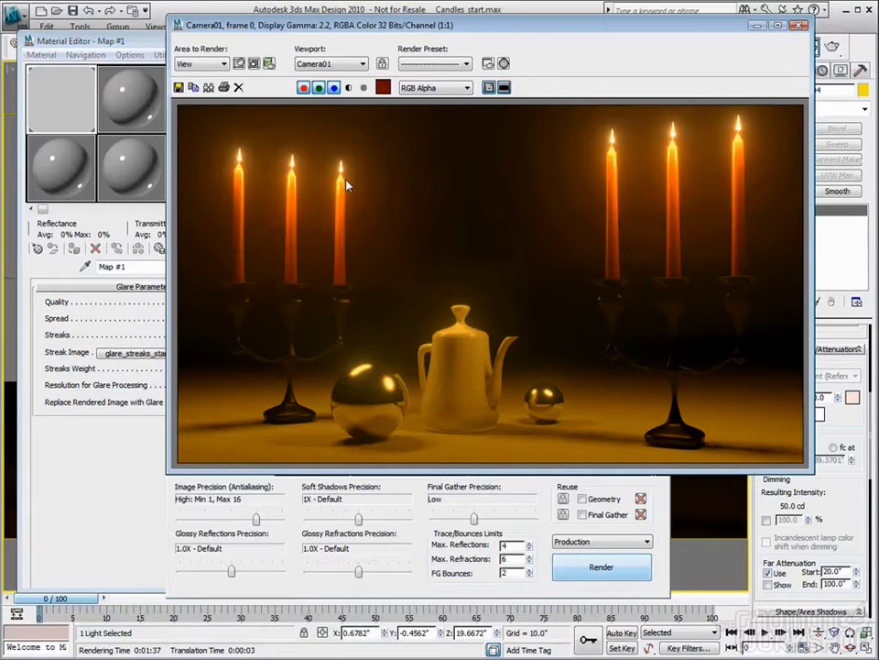
right_drag(344, 202, 359, 211)
- Try the Integer (16 bits per channel) frame buffer type and return it to Floating-Point (32 bits per channel)
drag(610, 30, 541, 44)
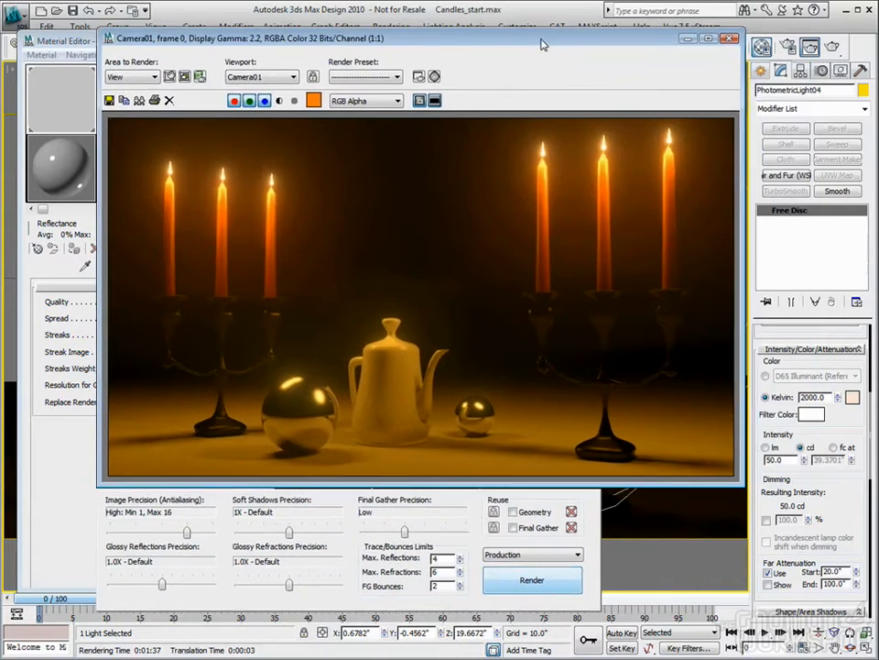
click(786, 47)
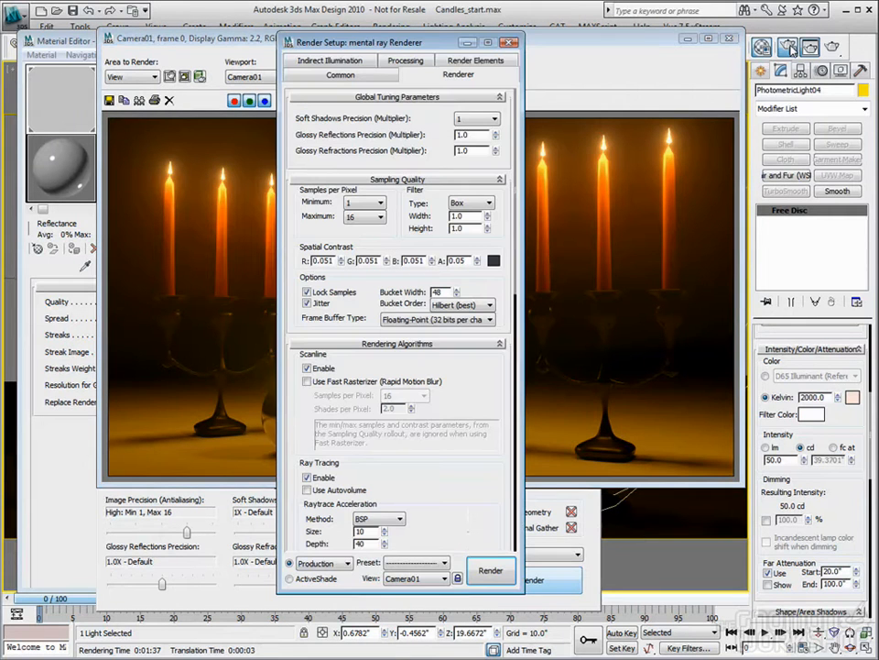
click(413, 320)
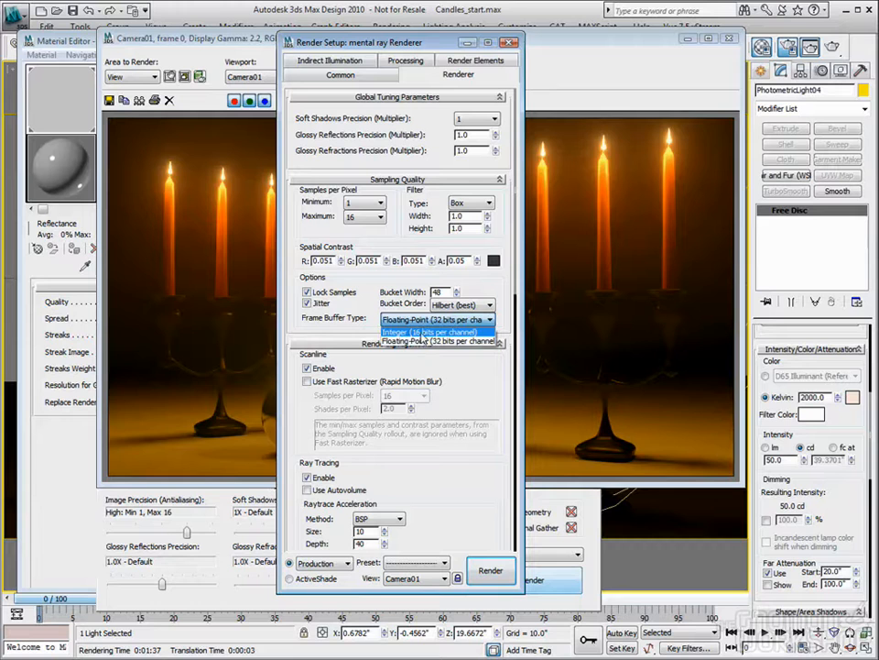
click(454, 331)
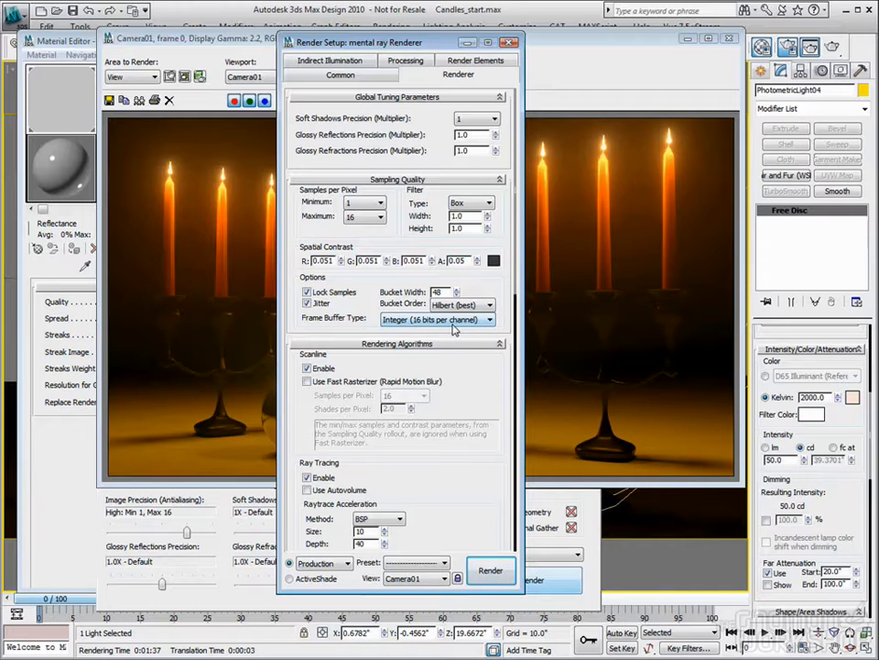
click(453, 325)
click(443, 340)
click(511, 42)
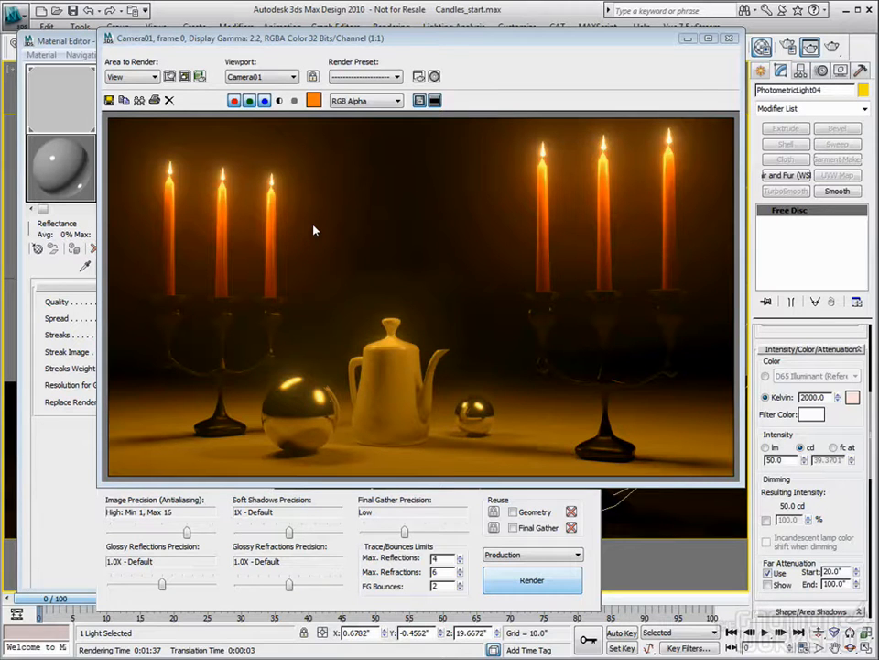
- Enable Streaks in the glare parameters and set the Streaks Weight to 0.9
click(57, 38)
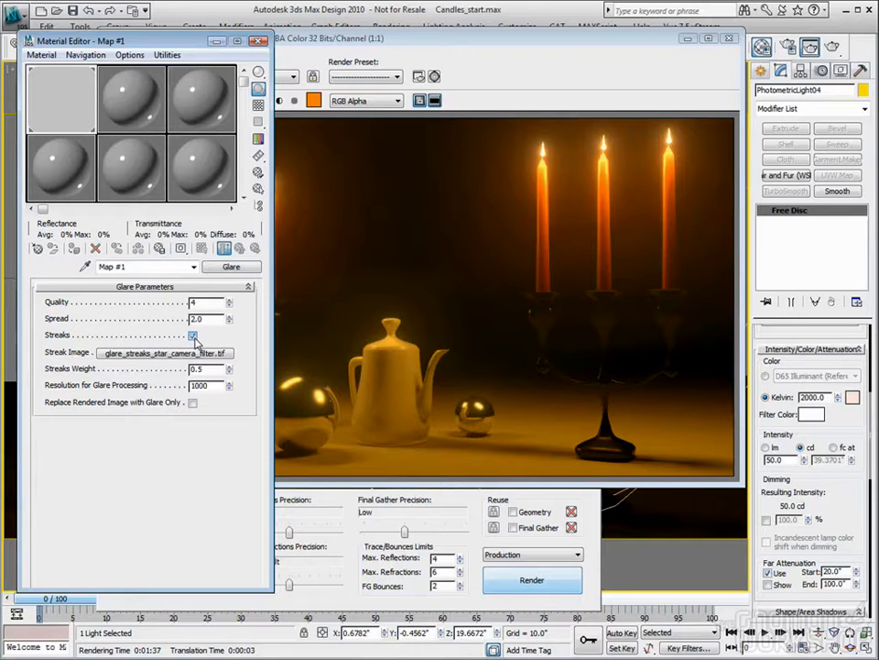
drag(209, 370, 124, 375)
text(.85)
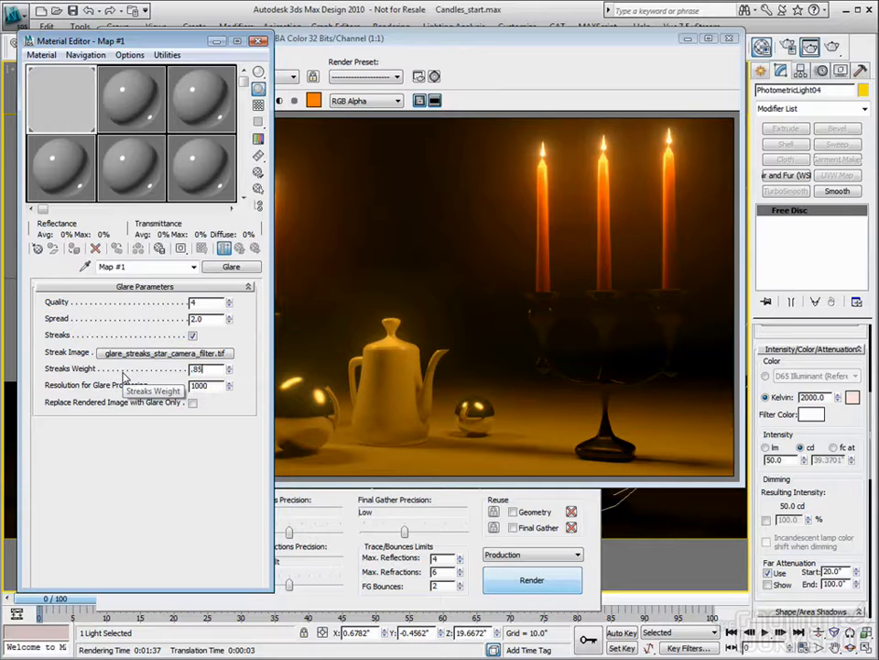
drag(209, 369, 177, 374)
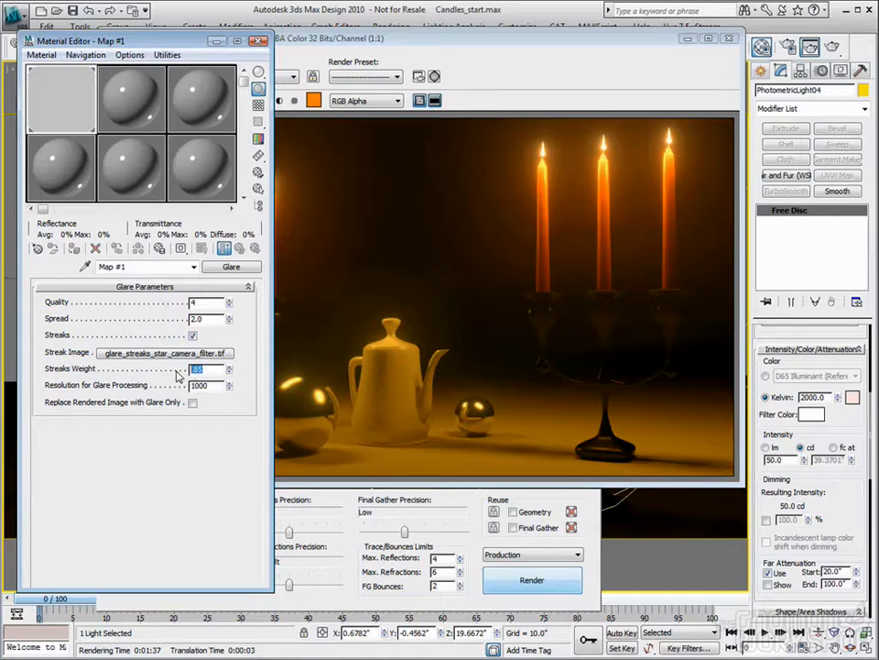
text(.9)
key(Tab)
- Clone the rendered image for comparison, set the clone aside, and render the Camera01 view again with streaks
click(476, 43)
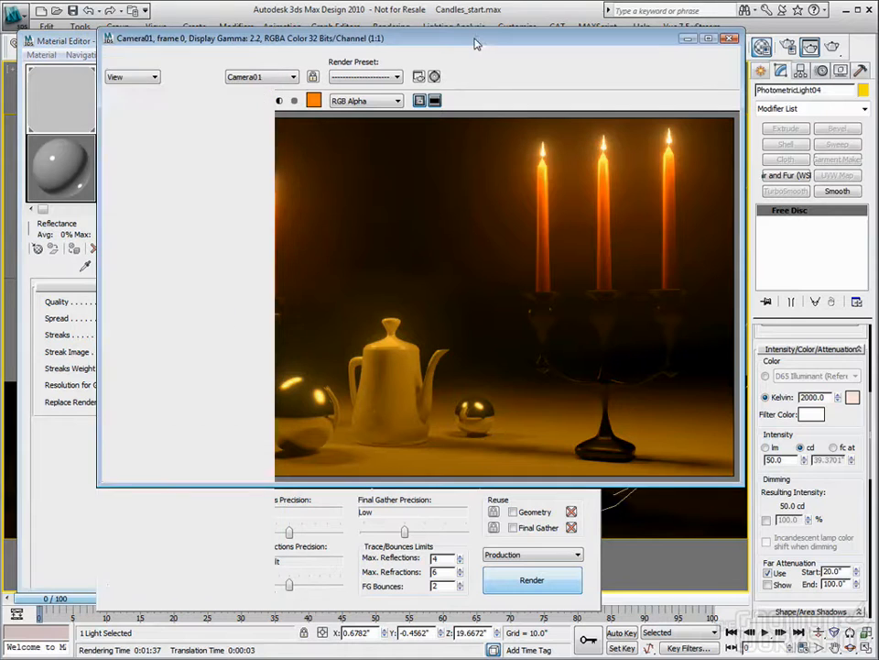
click(123, 100)
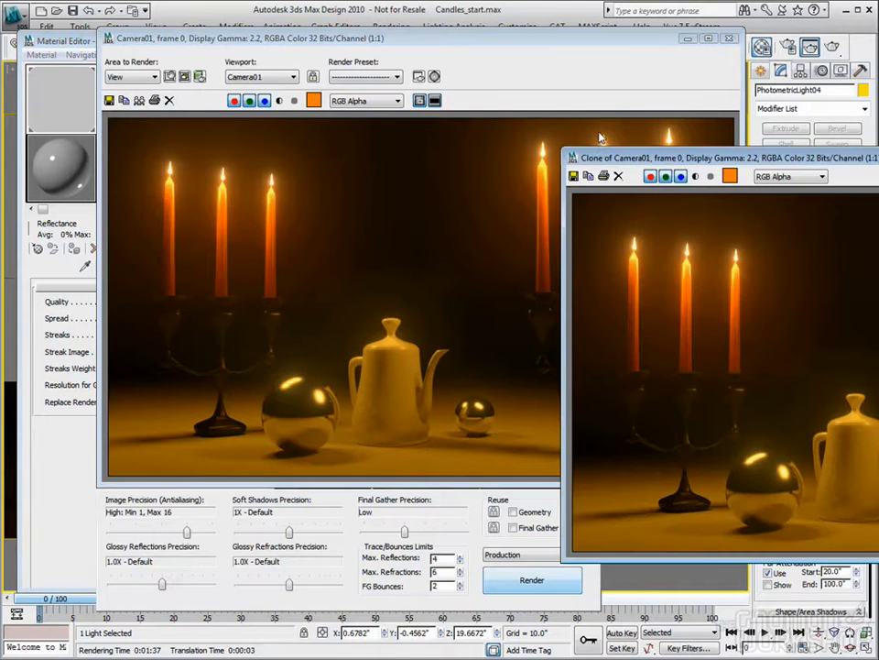
drag(598, 163, 878, 164)
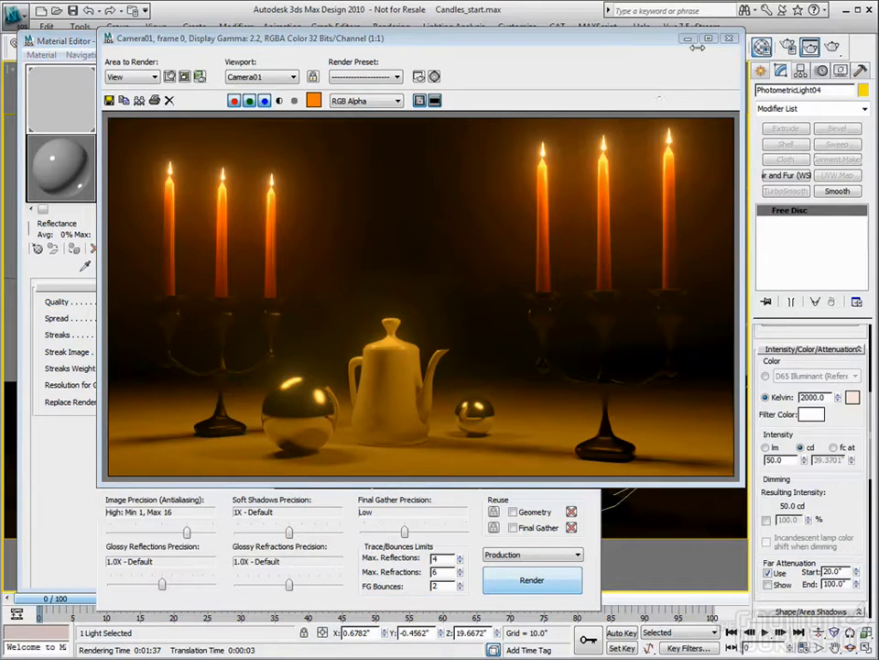
click(730, 41)
click(832, 48)
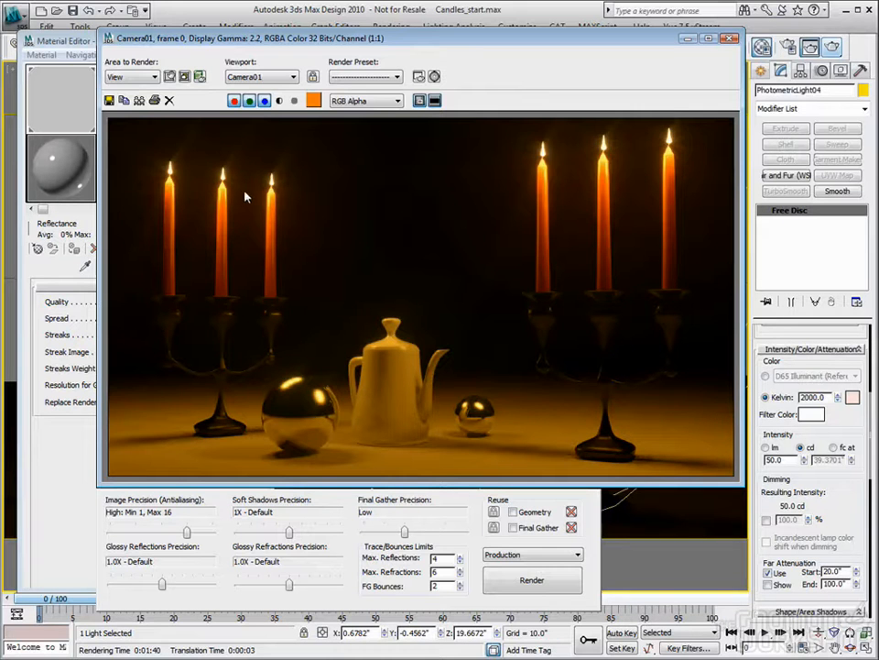
- Compare the streaked render with the cloned render and with the streak images in the glare maps folder
mouse_move(876, 240)
mouse_down()
mouse_move(579, 240)
mouse_move(426, 217)
mouse_move(448, 229)
mouse_up()
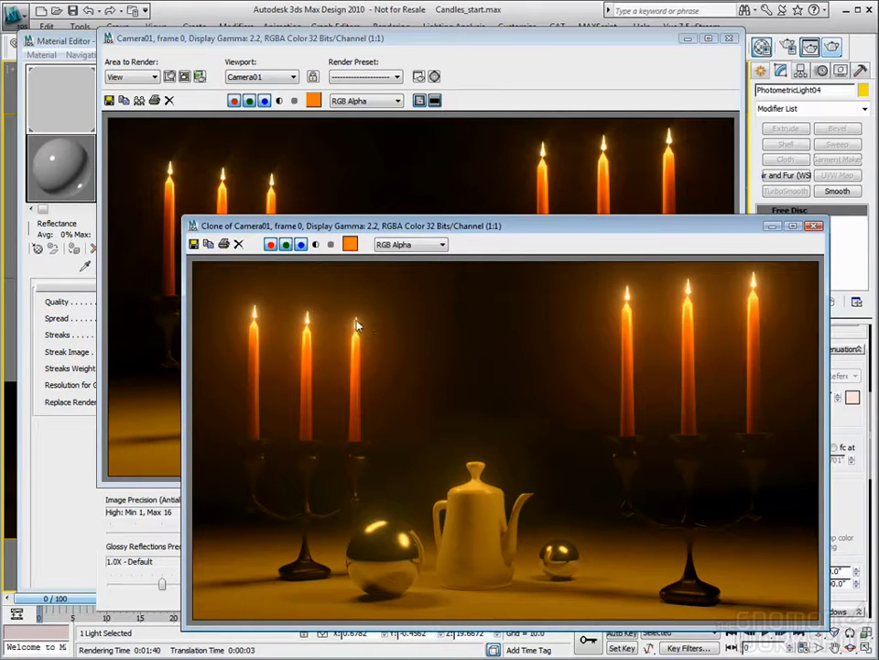
drag(425, 229, 442, 240)
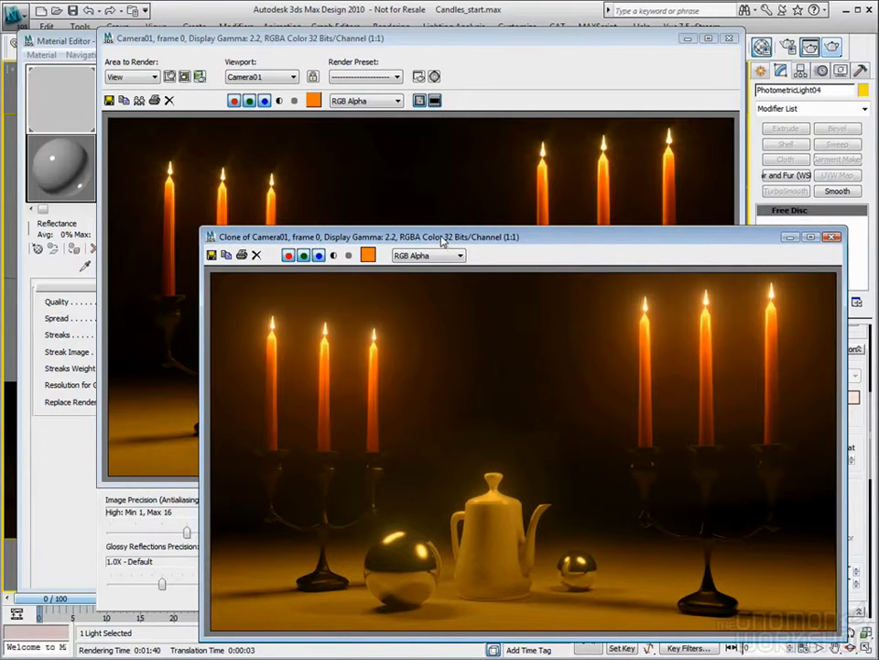
click(476, 45)
drag(502, 40, 445, 23)
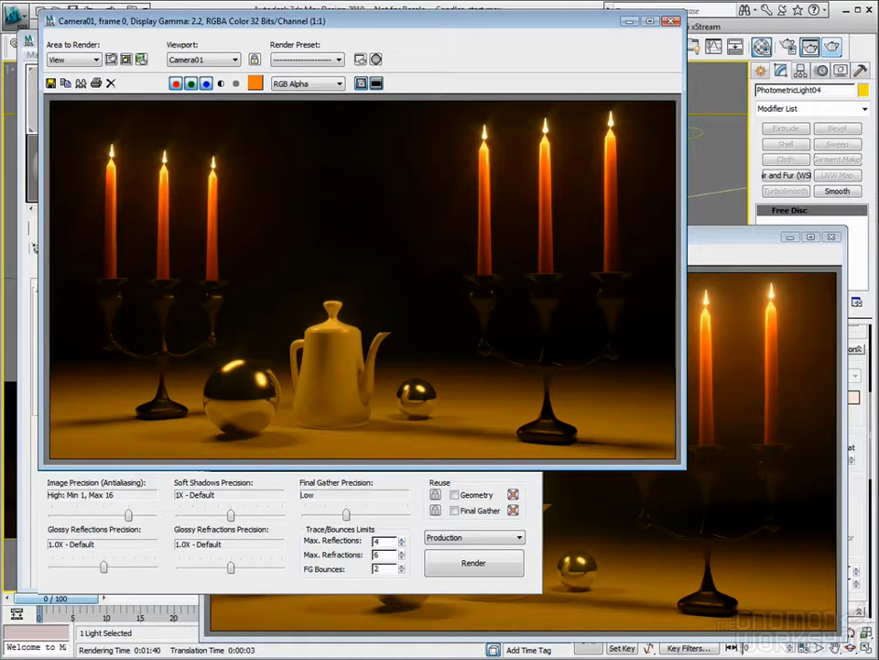
drag(878, 157, 491, 139)
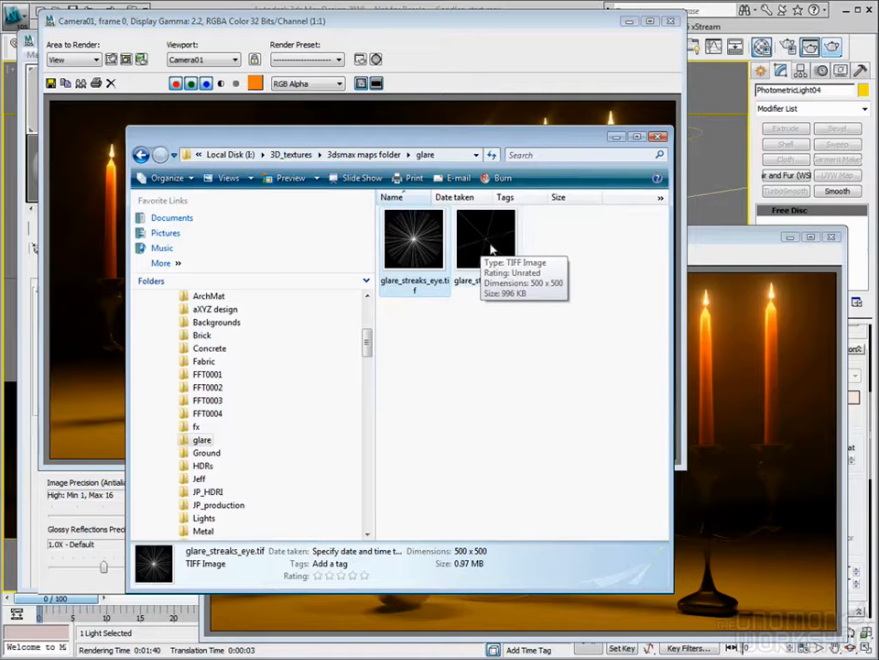
drag(439, 139, 878, 146)
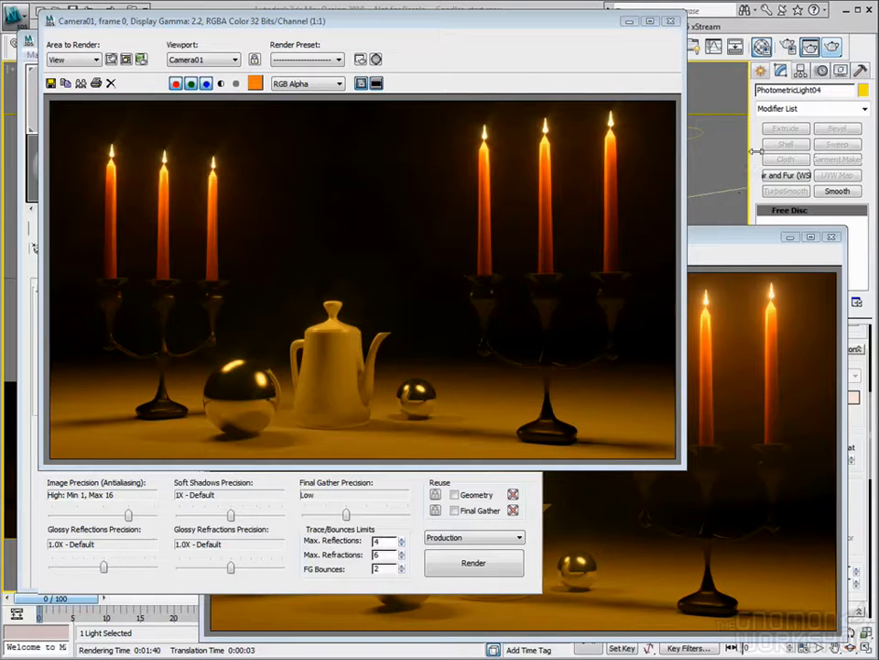
- Review the glare parameters against both renders once more, closing the cloned and current render windows when done
key(m)
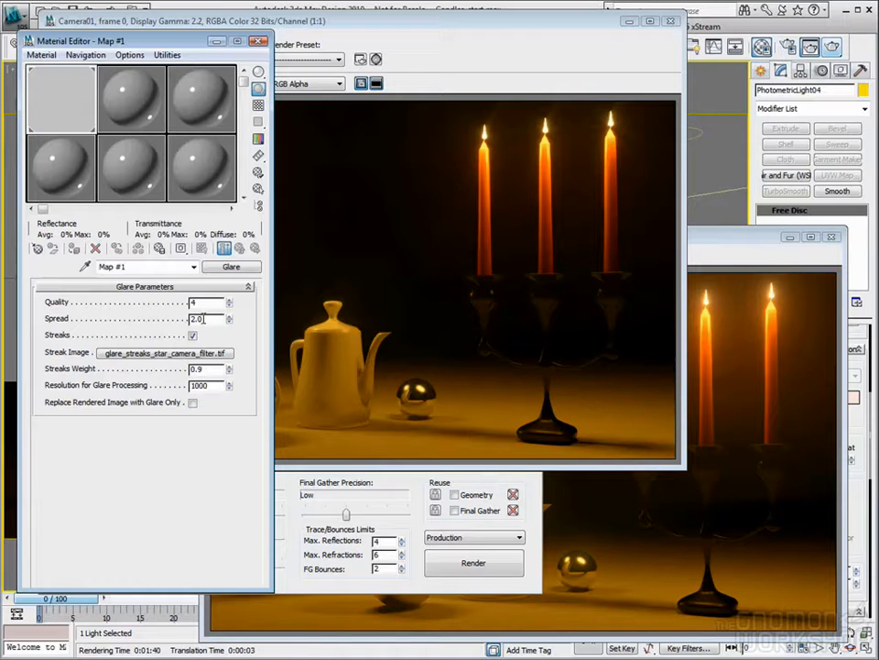
click(538, 42)
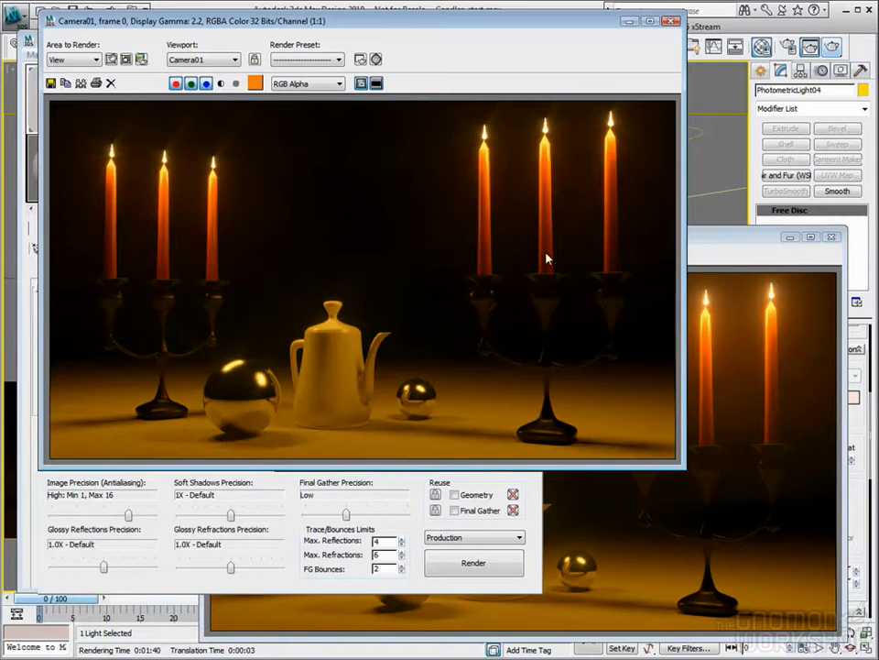
click(736, 238)
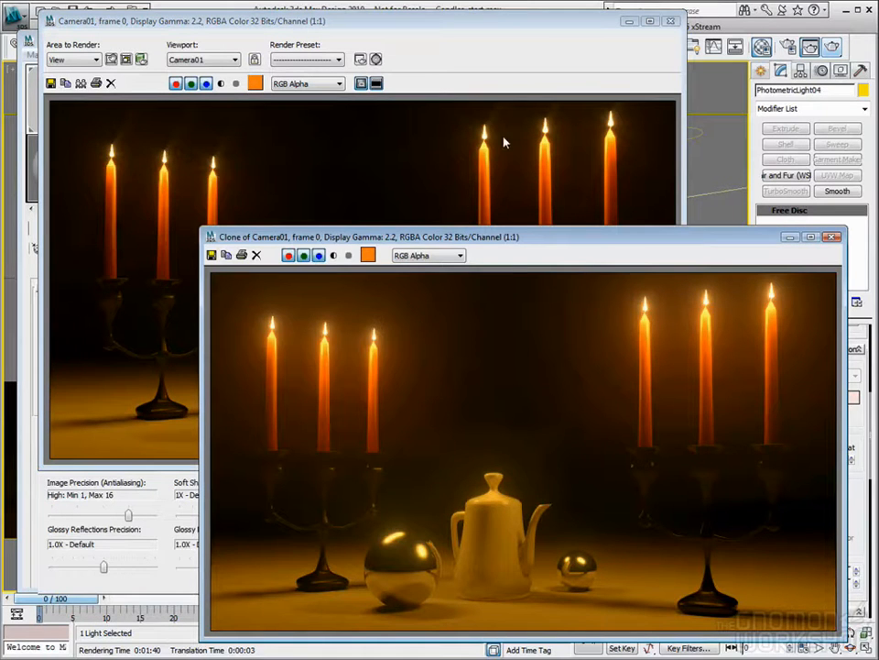
click(831, 237)
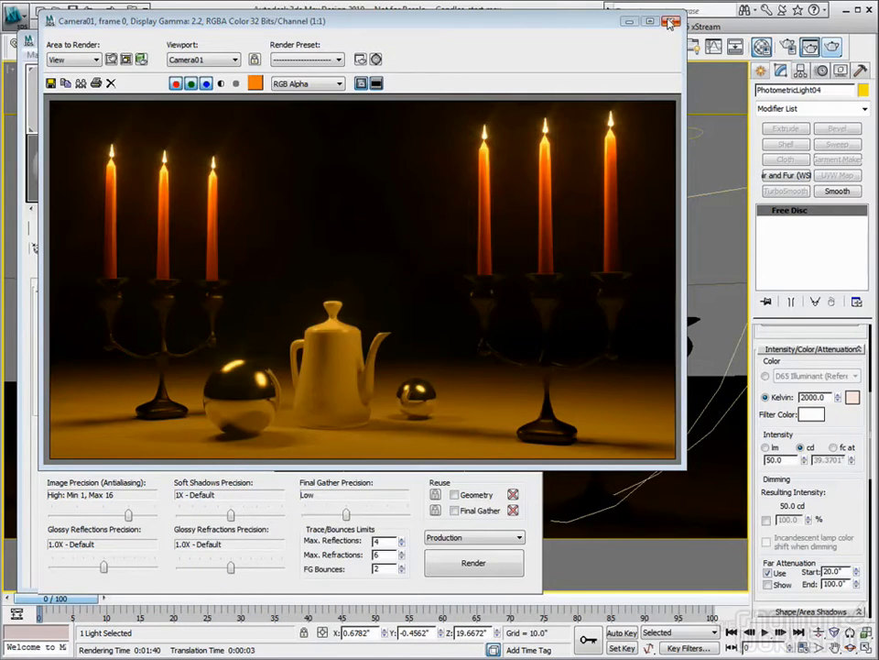
click(672, 22)
- Set the glare's Streaks Weight to 0.5 and enable Replace Rendered Image with Glare Only
double_click(196, 368)
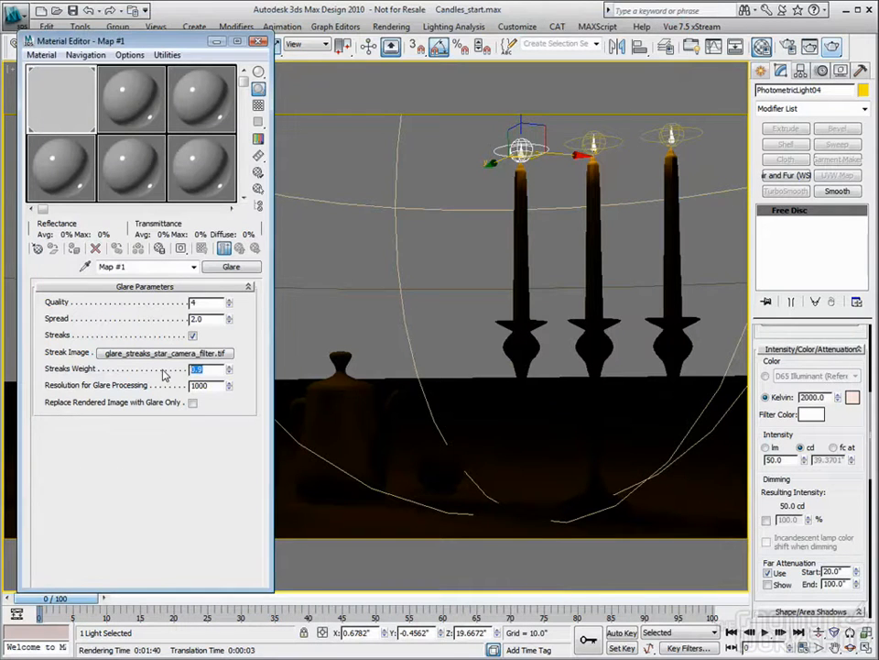
text(0.5)
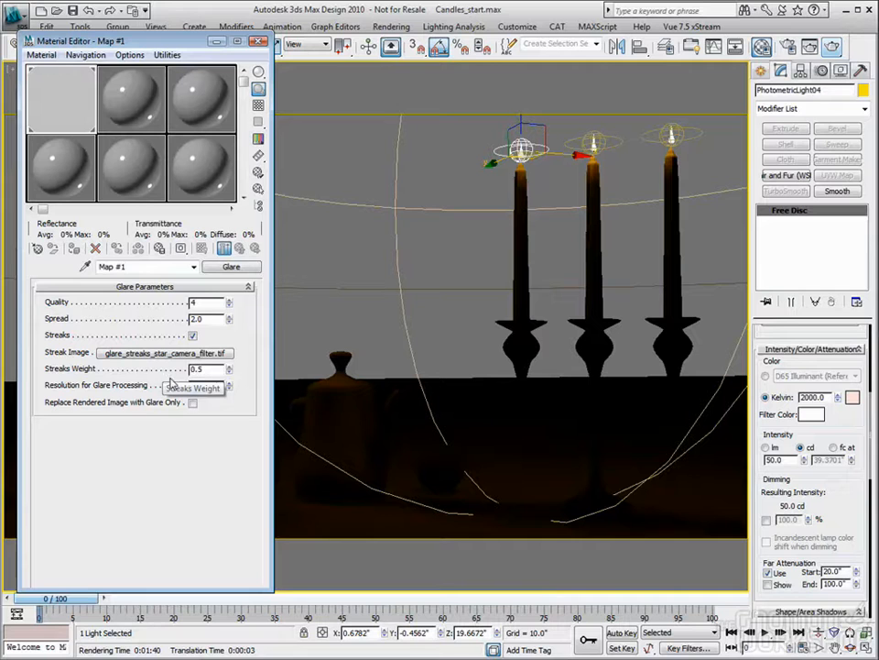
key(Tab)
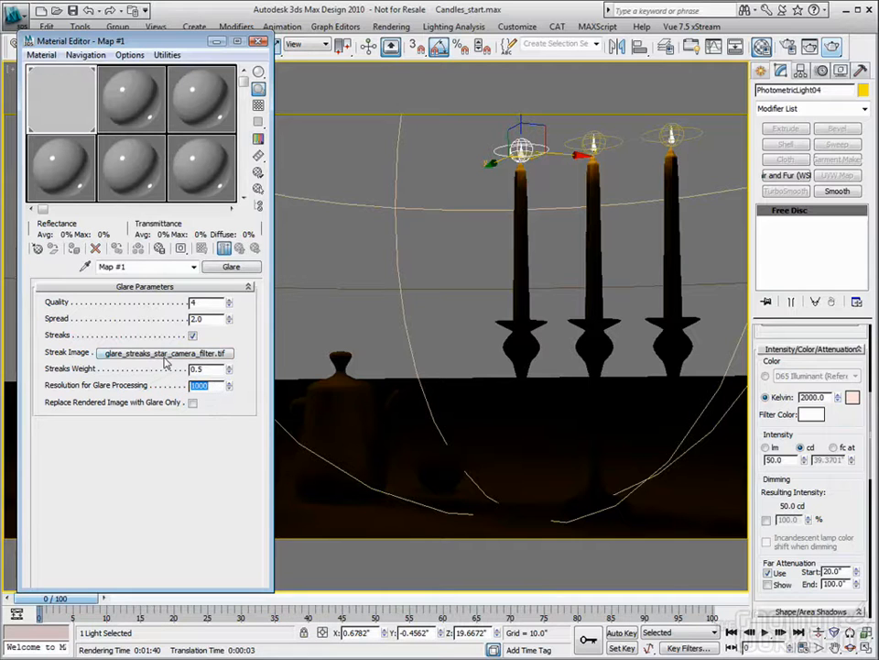
click(192, 403)
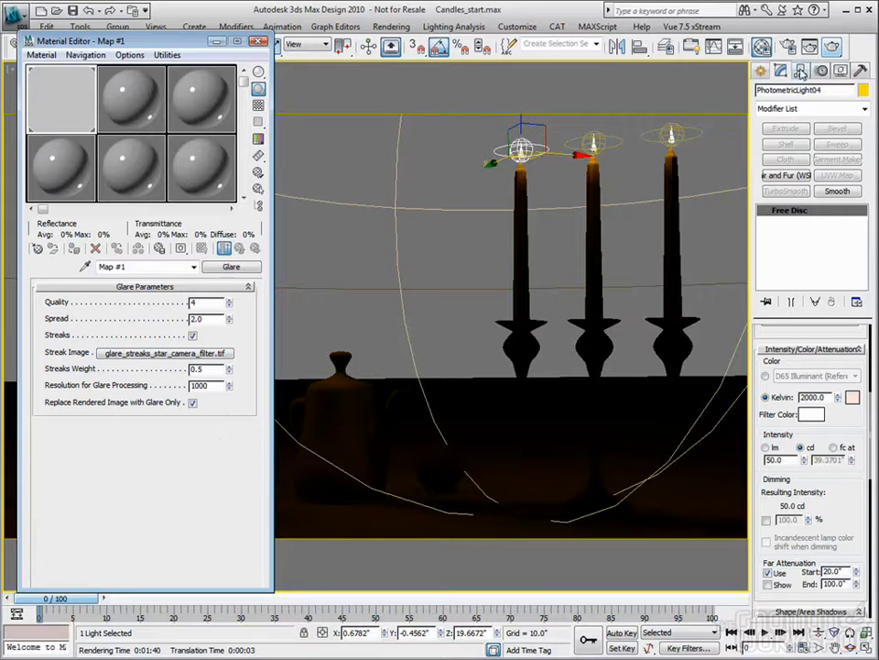
- Render the Camera01 view as glare only and examine the result alongside the glare parameters
click(828, 50)
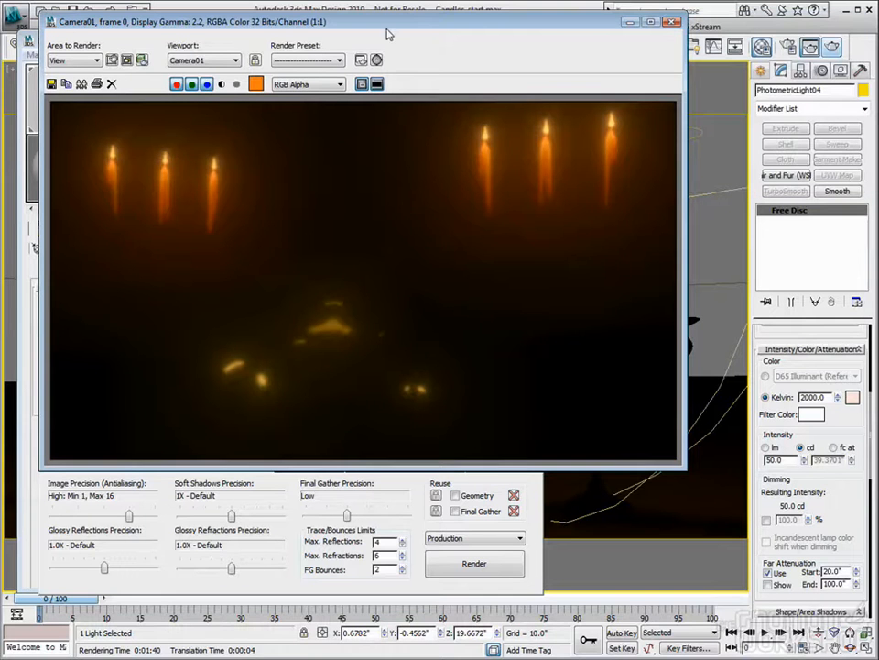
drag(386, 34, 481, 37)
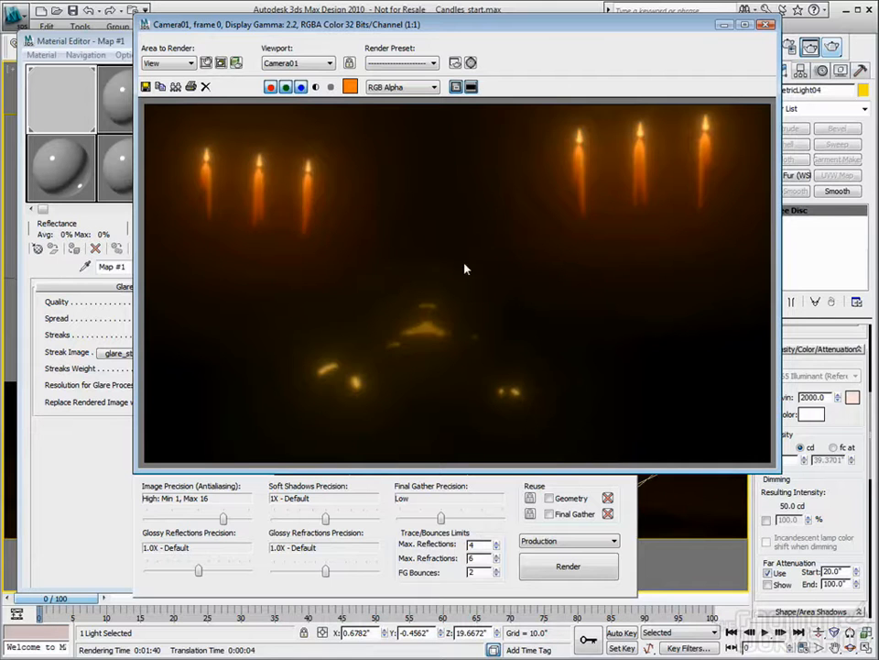
click(97, 360)
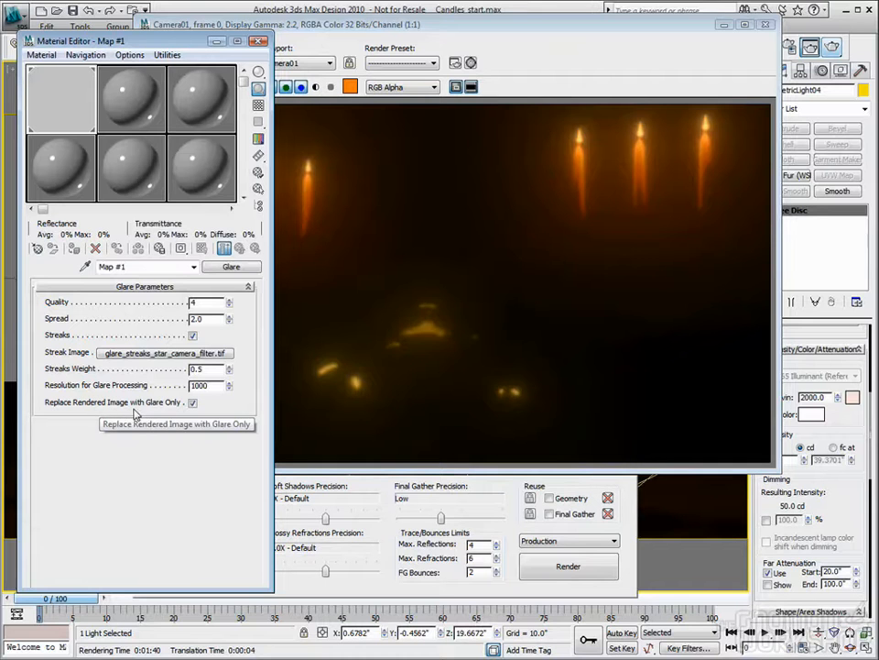
drag(488, 33, 518, 39)
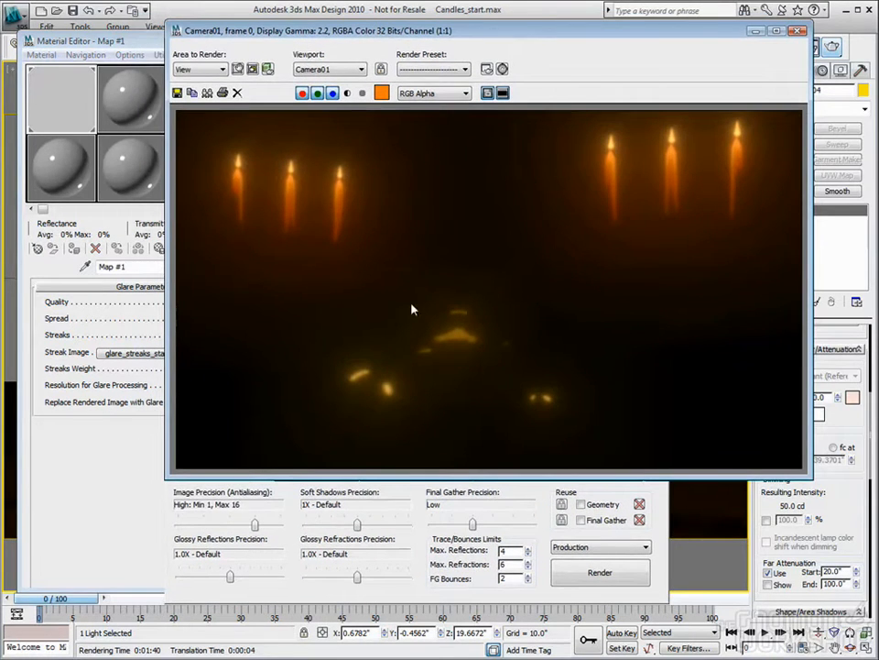
drag(543, 41, 501, 32)
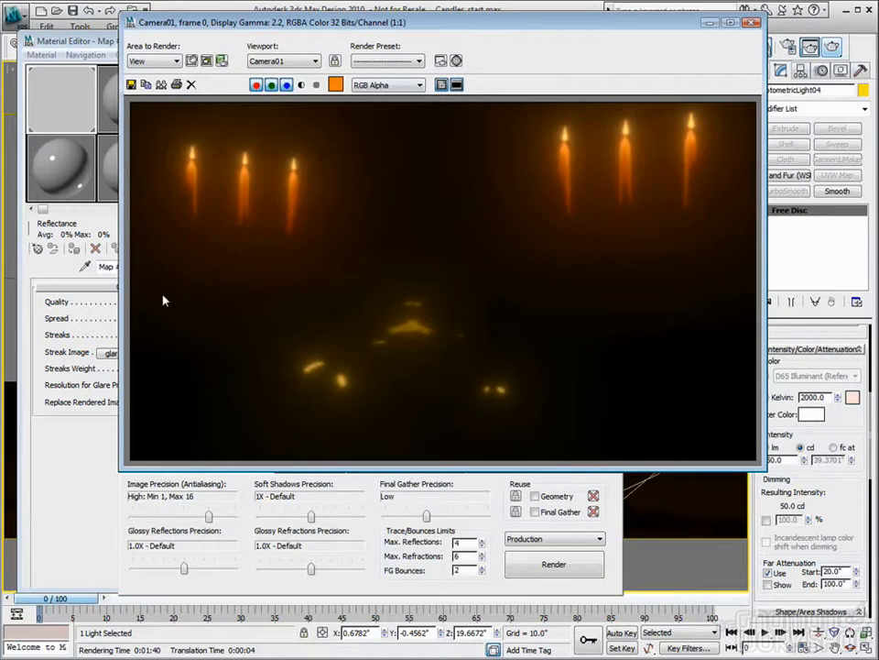
click(65, 449)
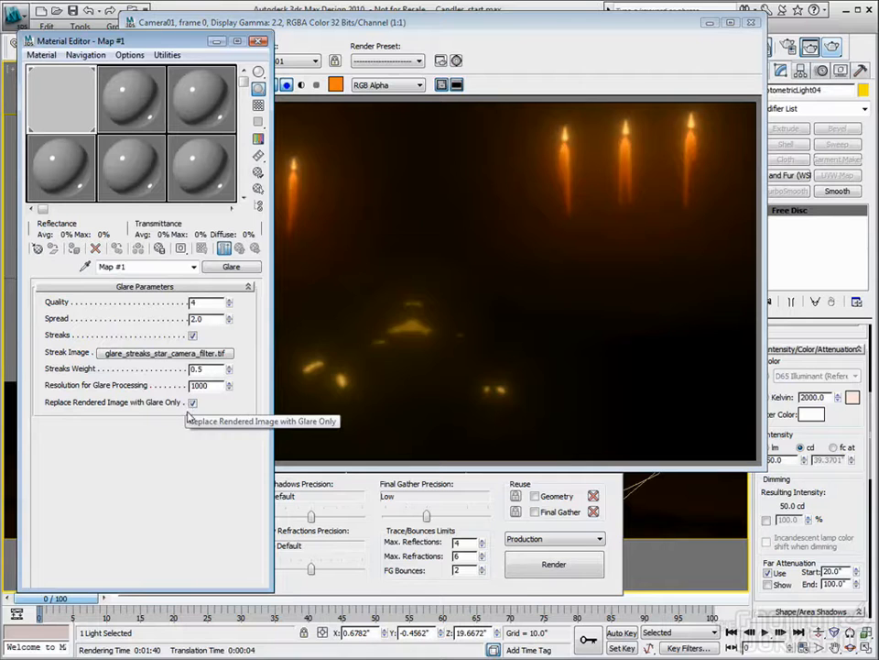
click(441, 85)
click(487, 149)
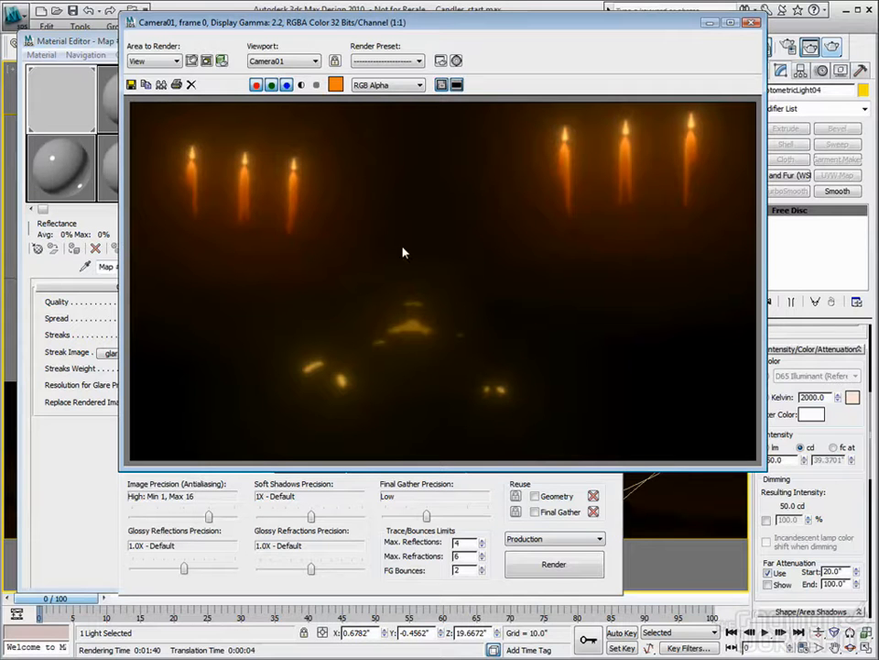
- Close the glare-only render, turn off Replace Rendered Image with Glare Only, and open the mental ray render settings
click(751, 23)
click(193, 403)
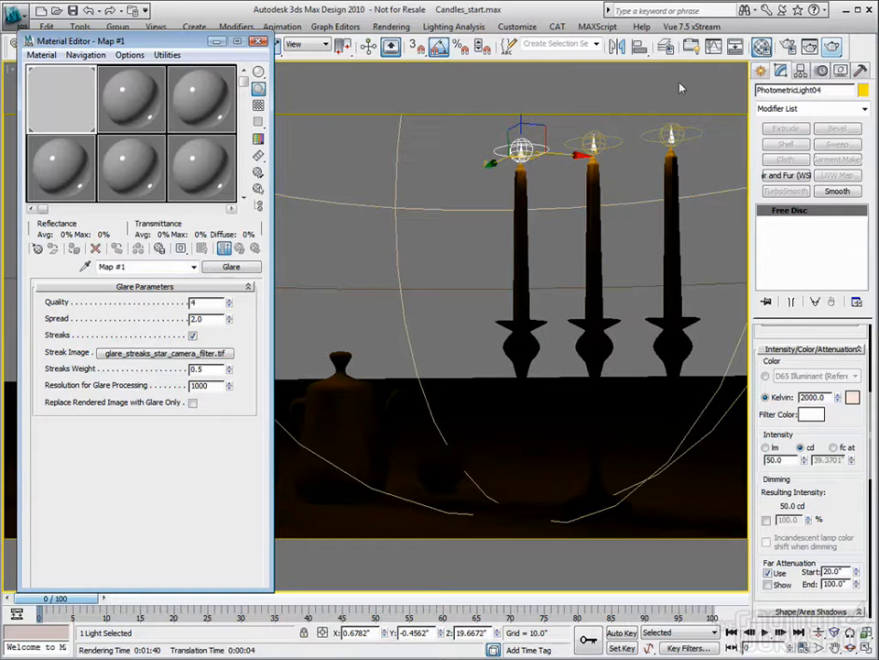
key(F10)
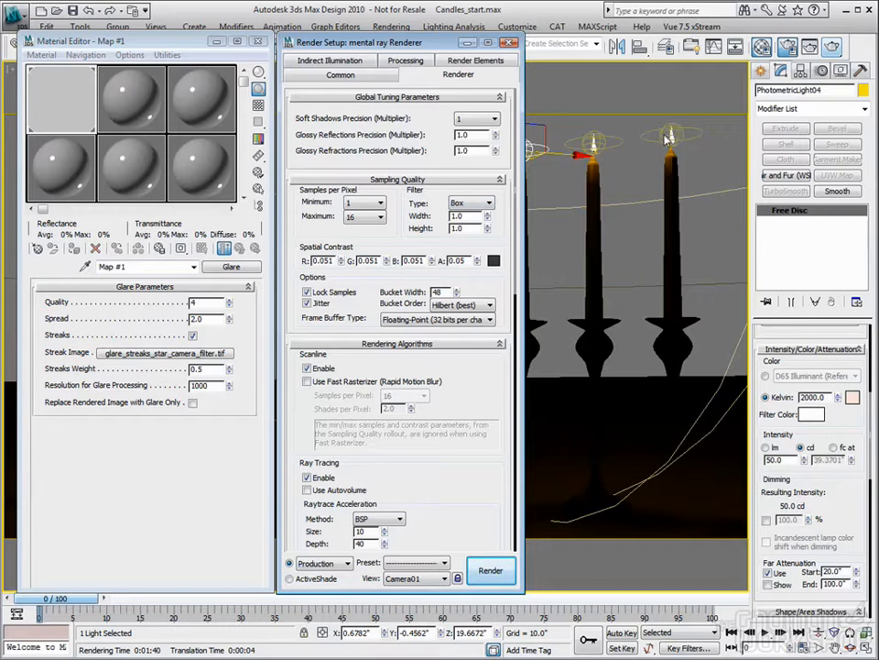
- Disable the Output camera shader that holds the Glare map in the mental ray Camera Effects settings
scroll(497, 381, down, 2)
scroll(496, 381, down, 10)
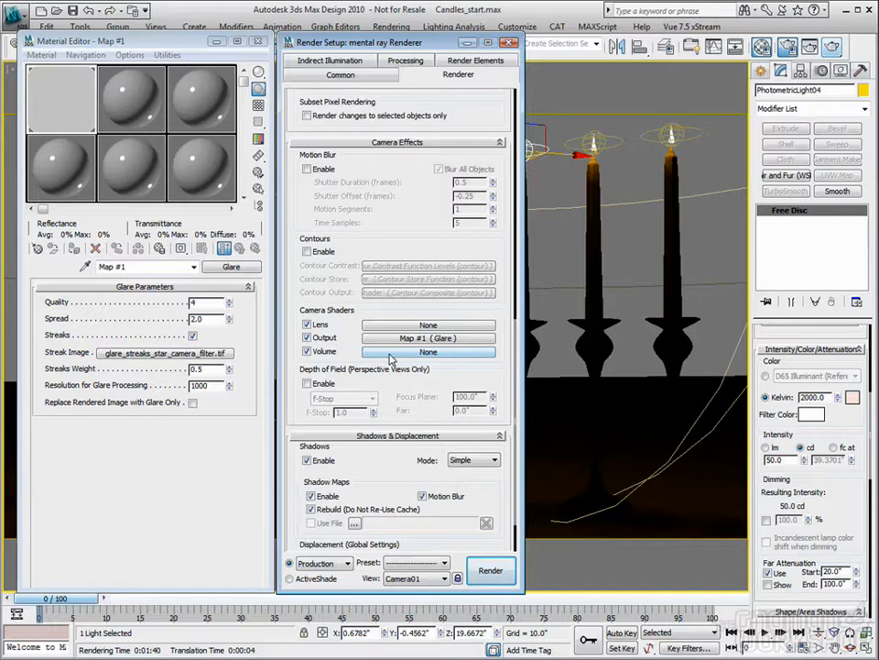
click(307, 337)
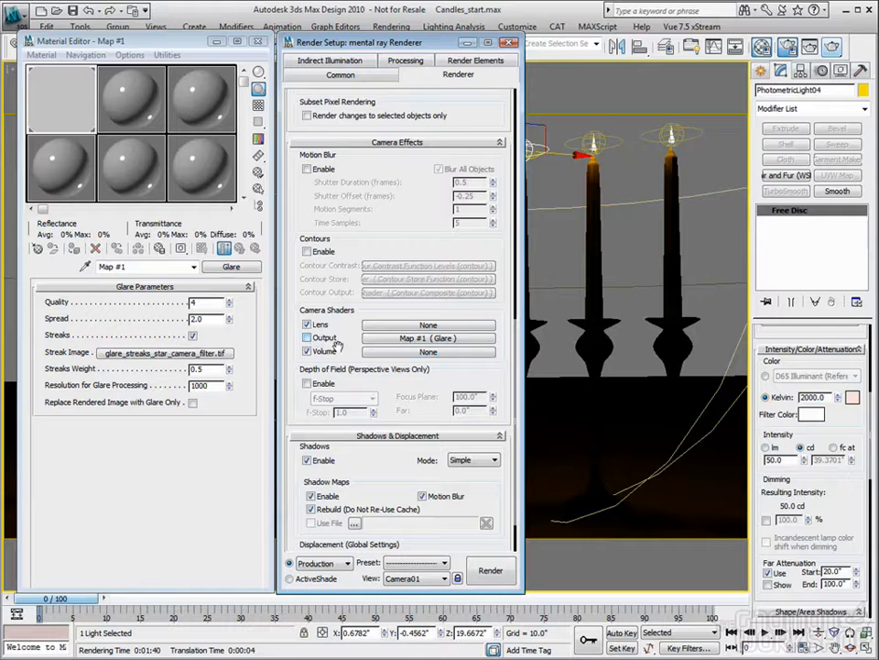
- Assign a Beam (lume) map to the Volume camera shader and place it as an instance in the second material sample slot
click(403, 351)
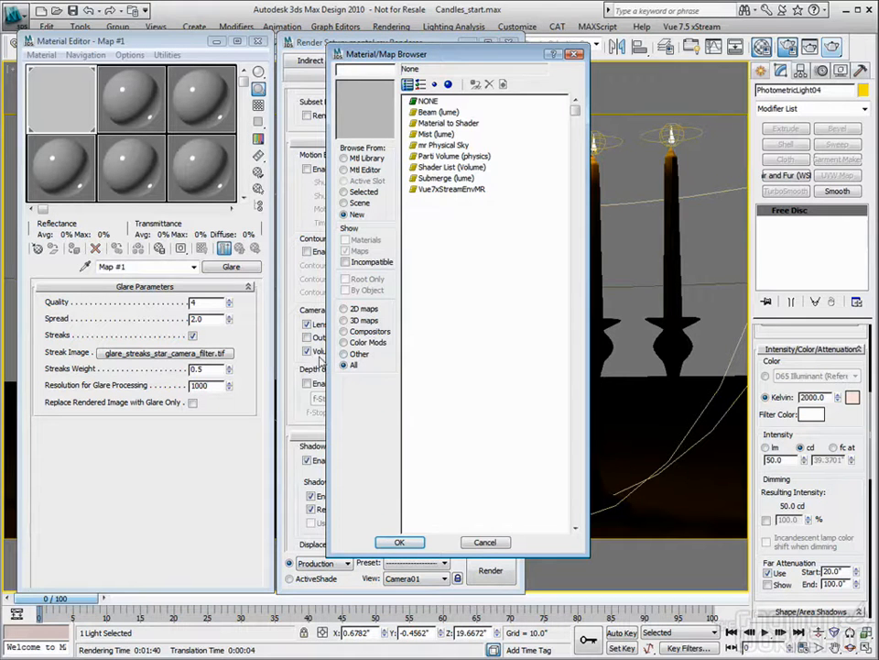
drag(464, 56, 513, 64)
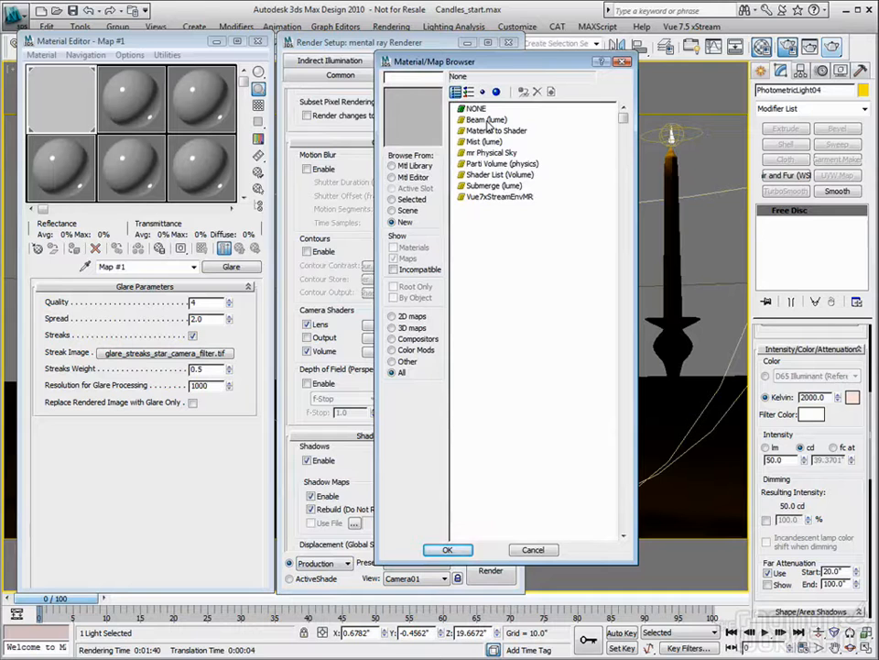
double_click(486, 120)
drag(446, 353, 97, 75)
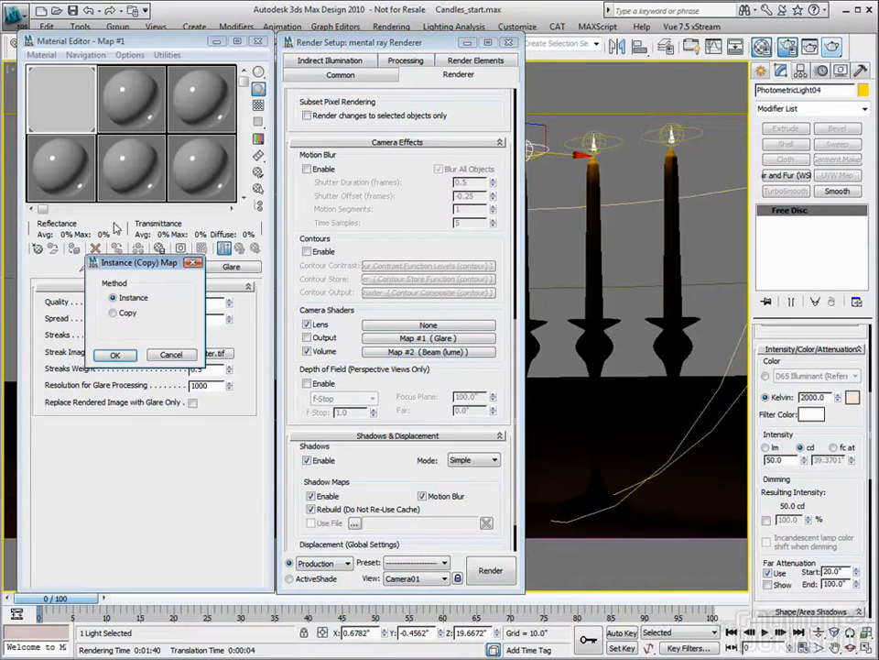
click(114, 355)
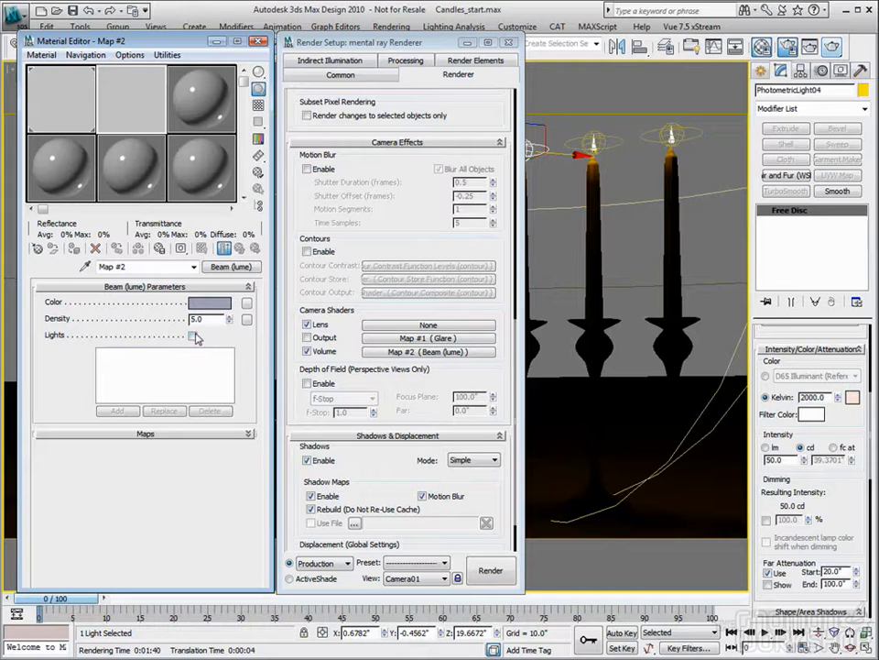
- Set the Beam color to a pale warm cream, about red 0.992, green 0.952, blue 0.835
click(217, 307)
drag(312, 110, 291, 75)
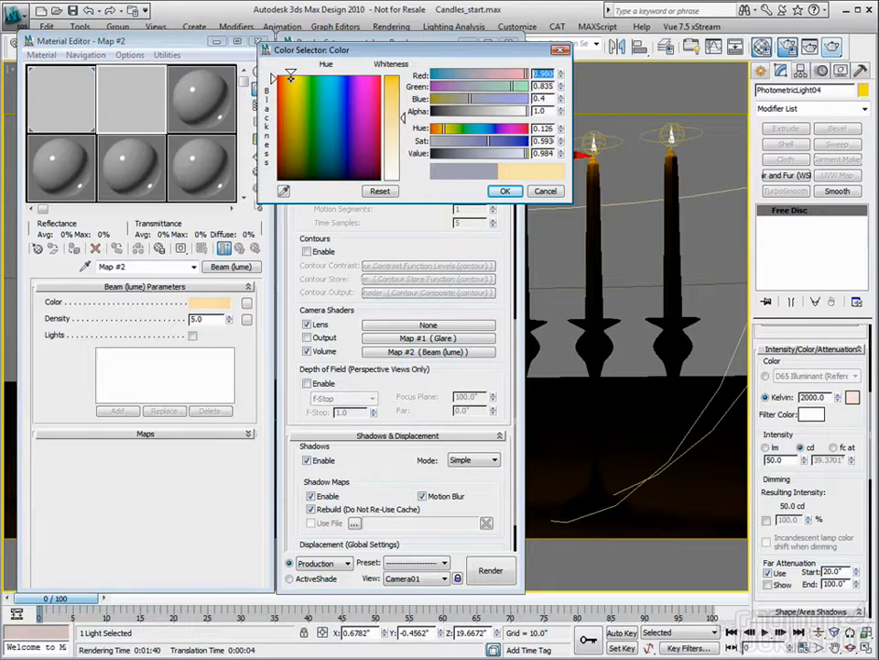
drag(402, 117, 403, 164)
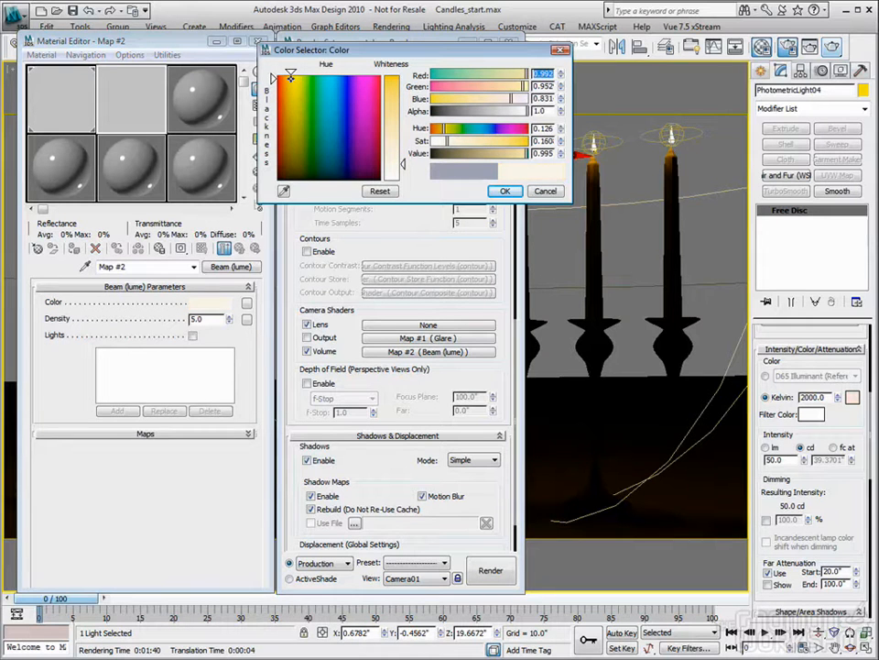
drag(291, 78, 289, 75)
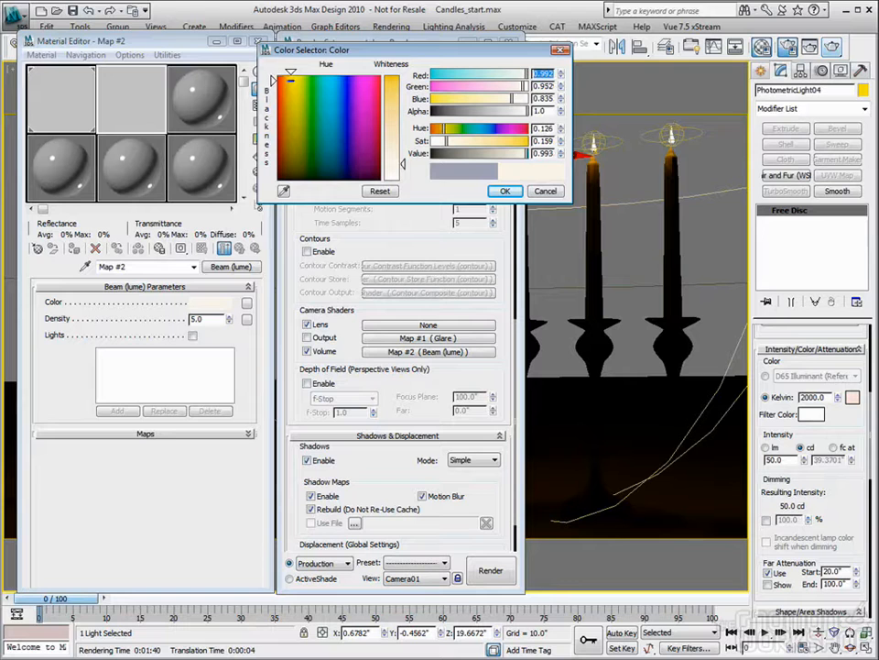
click(504, 191)
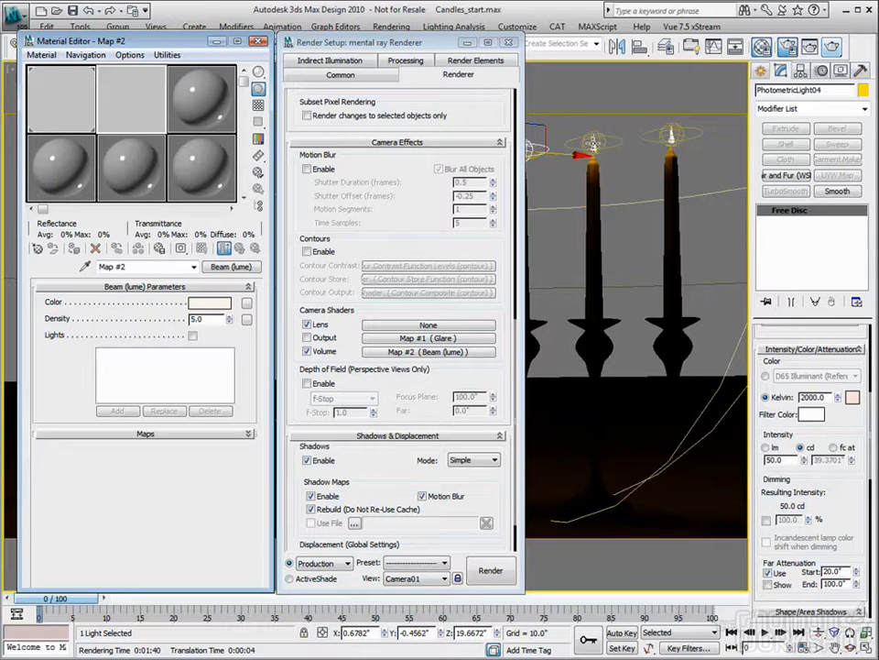
- Test-render the Camera01 view with the Beam volume shader, closing the render window and Material Editor when done
click(511, 44)
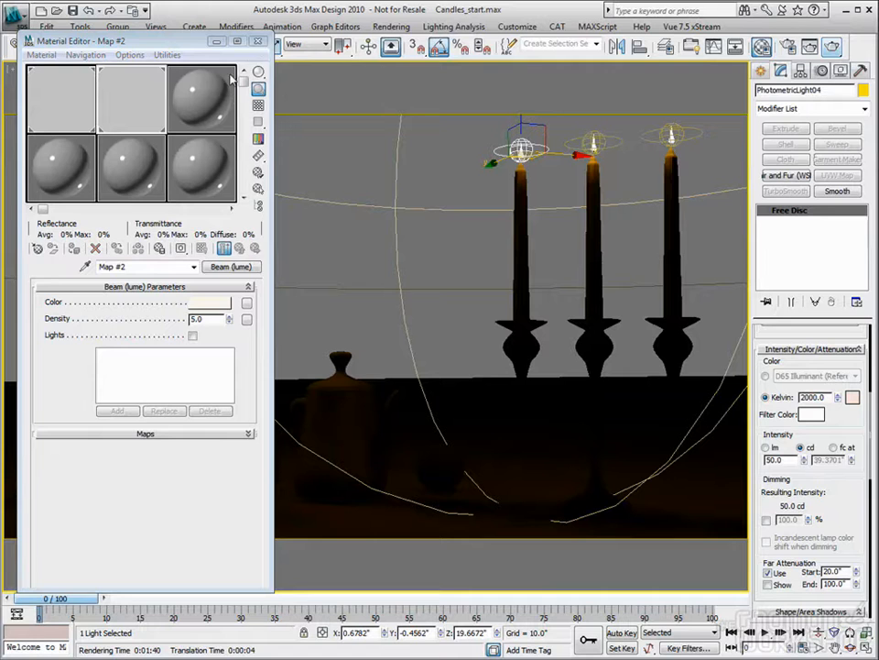
click(257, 40)
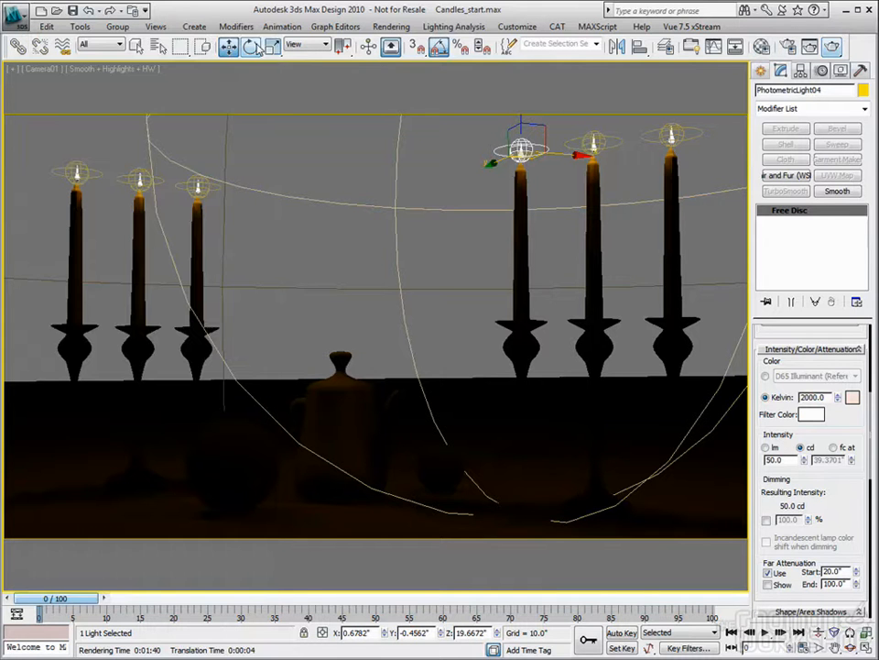
click(787, 47)
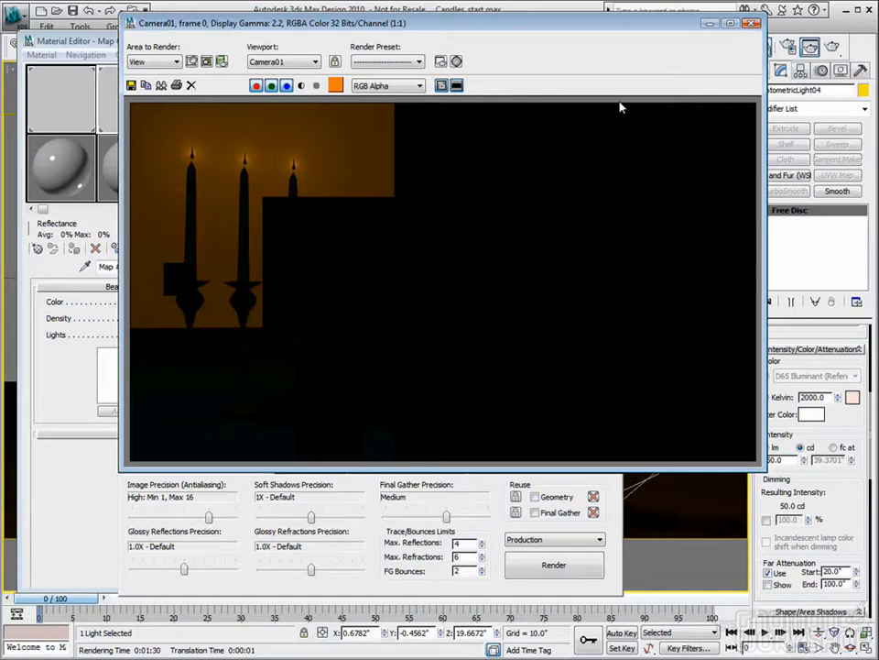
click(752, 24)
click(264, 40)
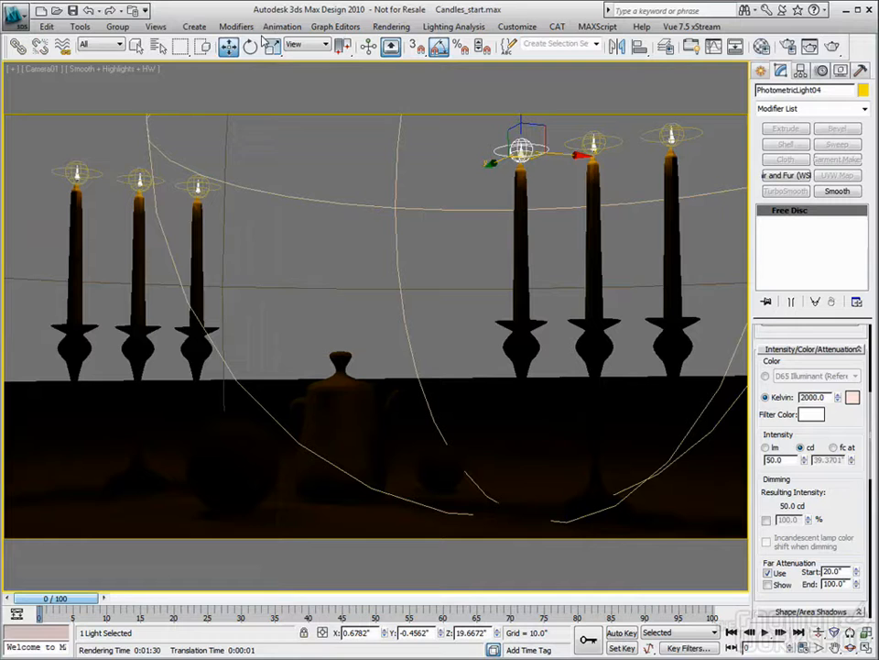
- Restrict selection to Geometry, select all the scene geometry and hide it, keeping only the lights
click(100, 44)
click(103, 73)
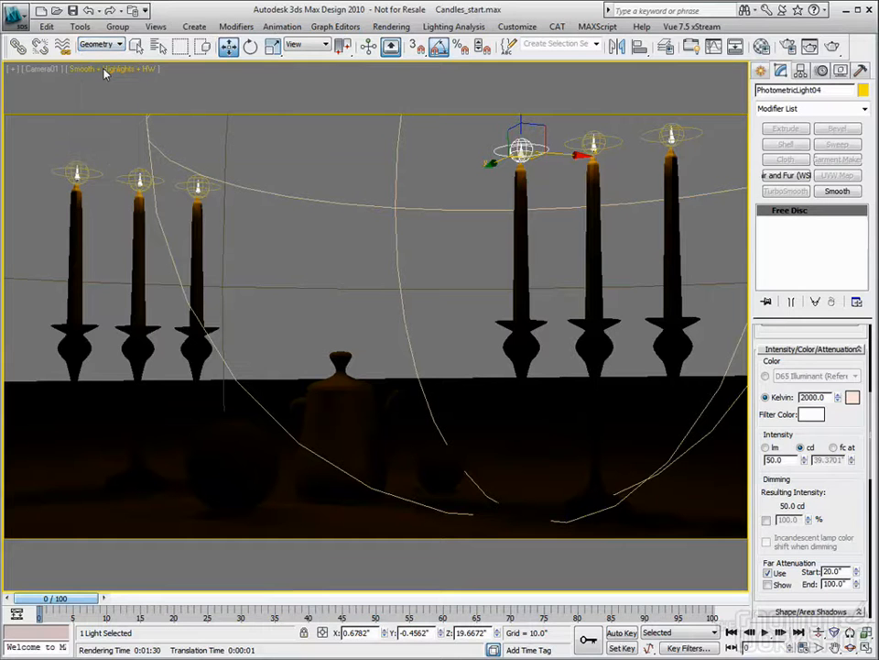
key(ctrl+a)
right_click(317, 224)
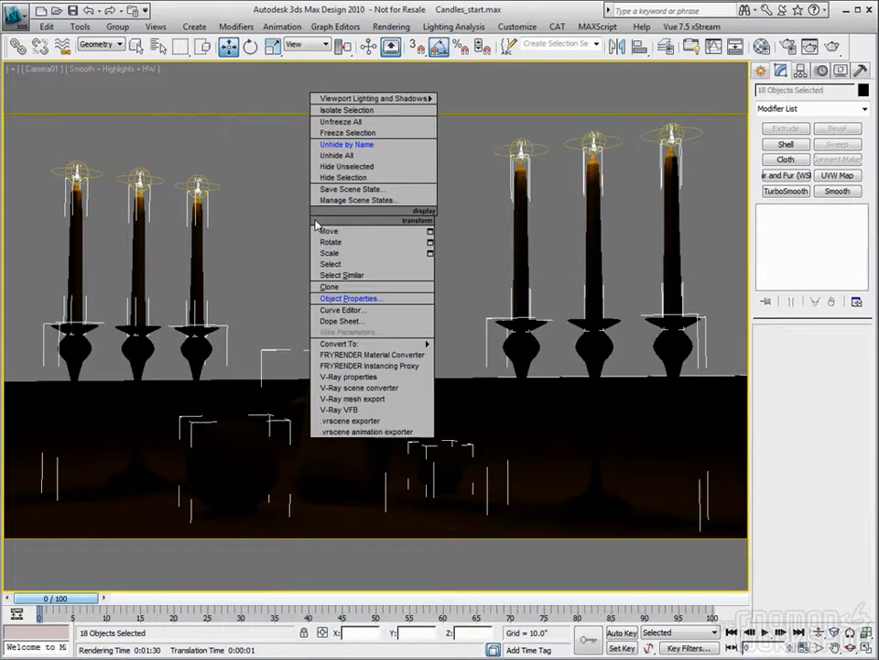
click(338, 178)
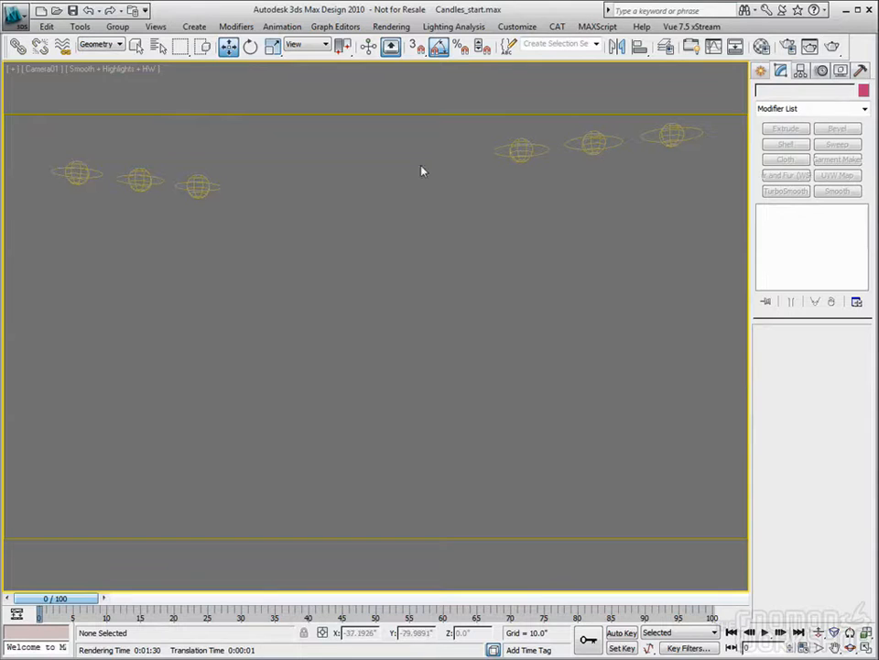
- Render the lights alone through Camera01, disable Final Gather and render the view again
click(832, 47)
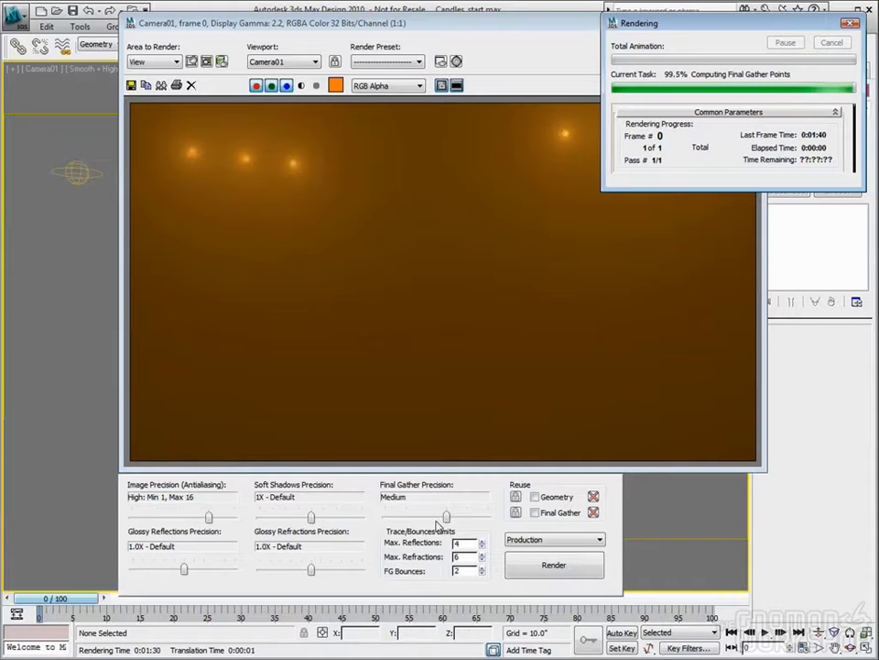
drag(447, 518, 386, 518)
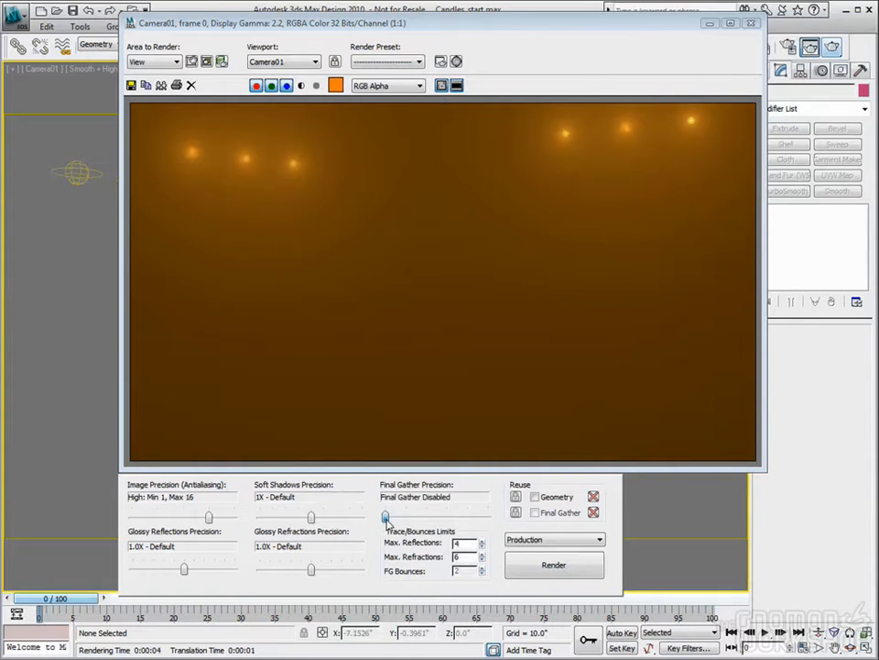
click(564, 565)
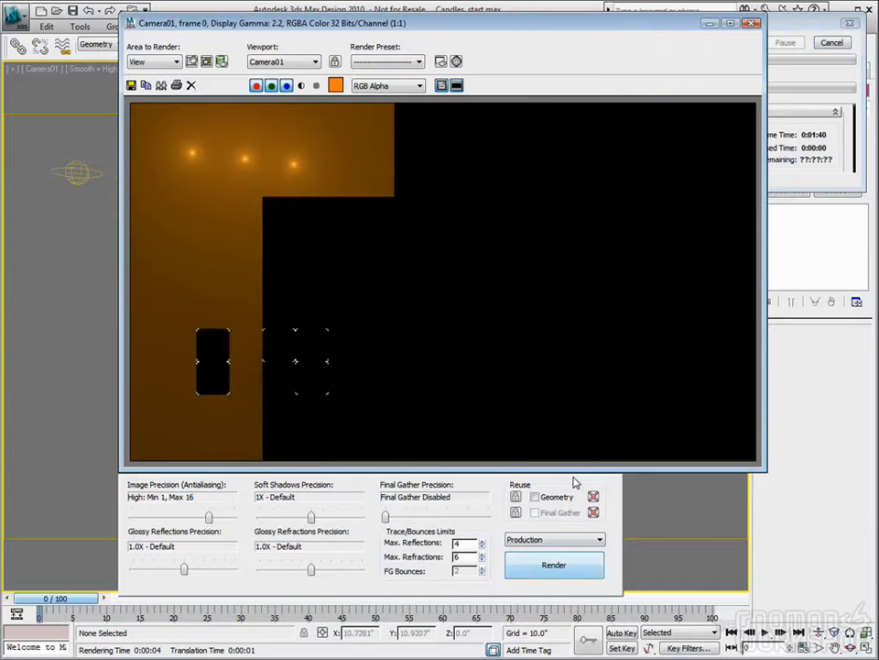
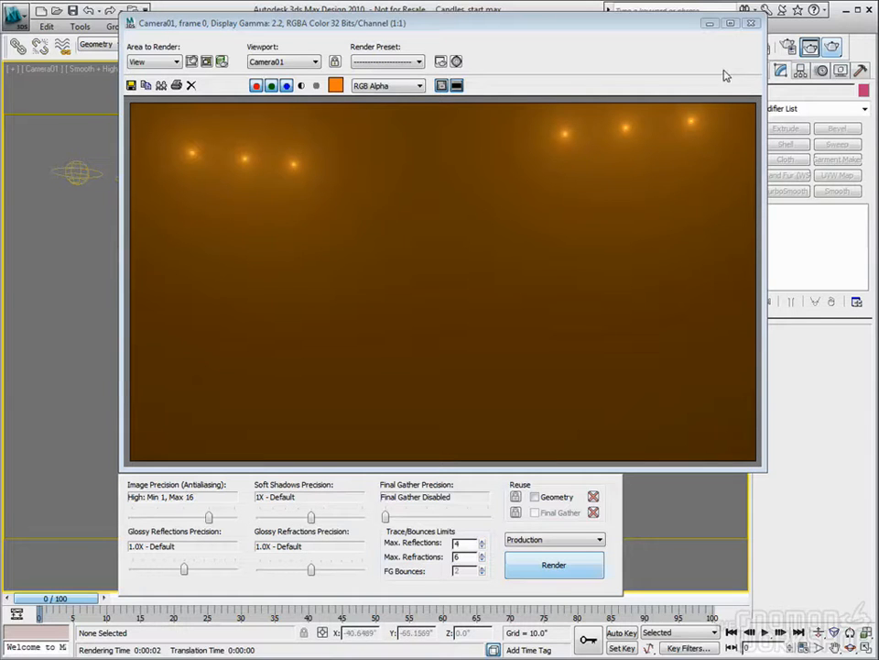
- Close the rendered image and unhide all the scene geometry
click(752, 25)
right_click(455, 300)
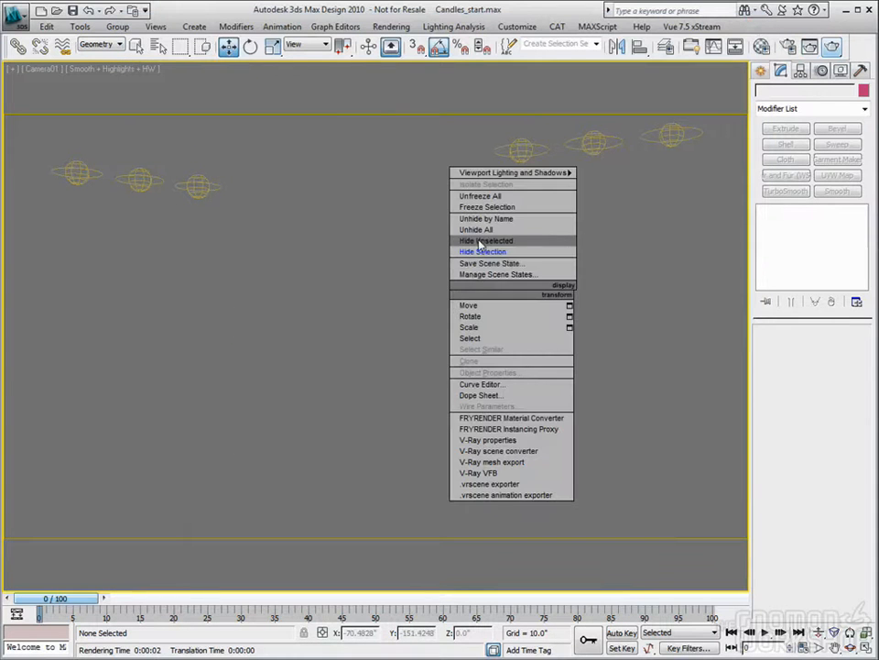
click(481, 240)
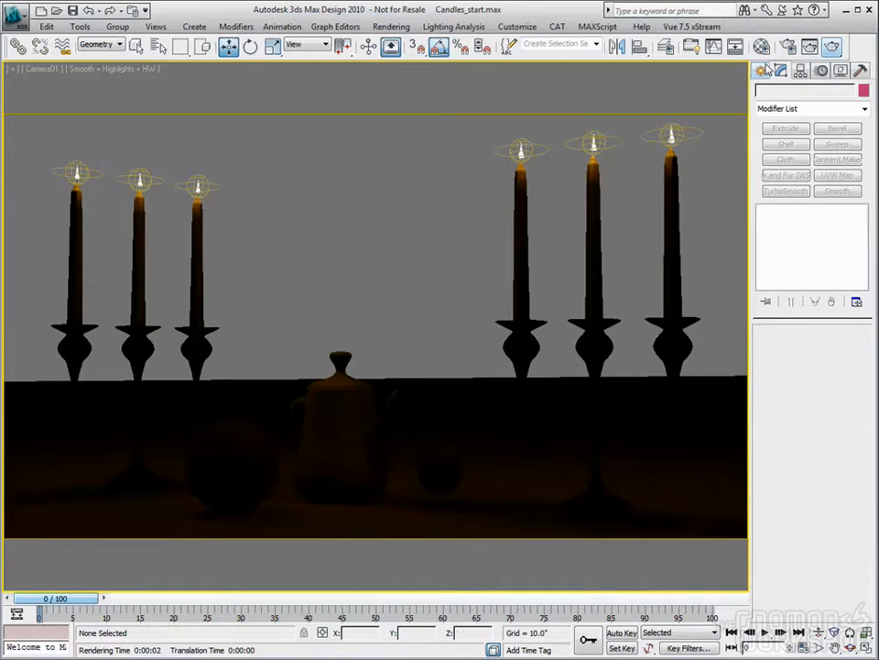
- Clear the Beam shader from the Volume camera shader slot in the mental ray renderer settings
key(m)
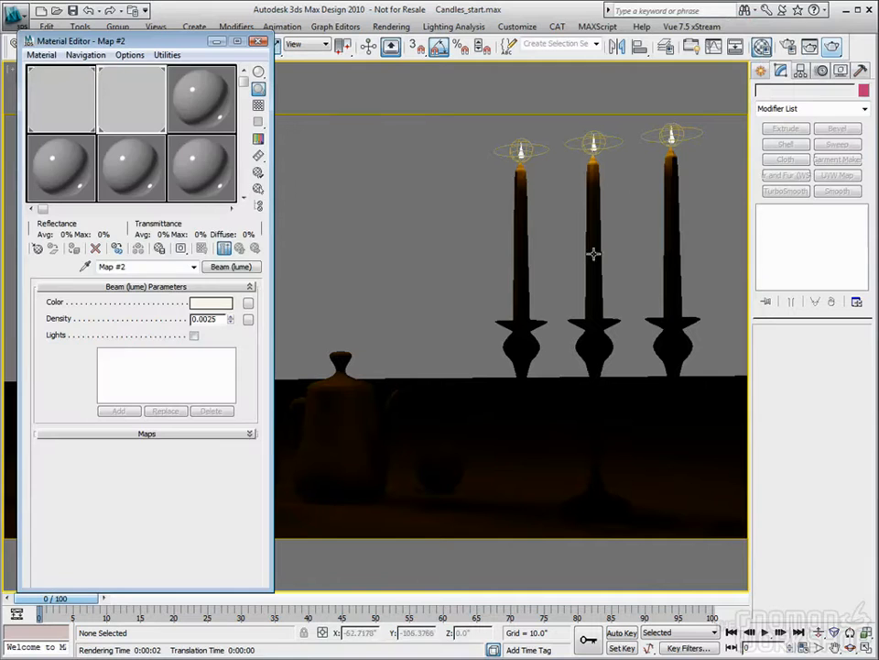
click(258, 41)
click(787, 48)
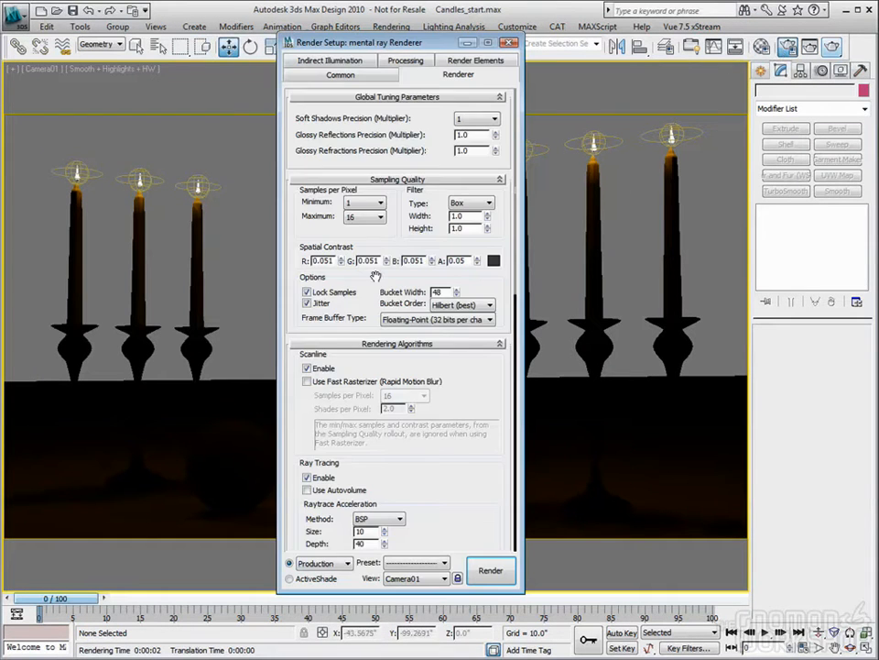
scroll(371, 284, down, 10)
click(306, 389)
click(306, 403)
right_click(396, 409)
click(430, 474)
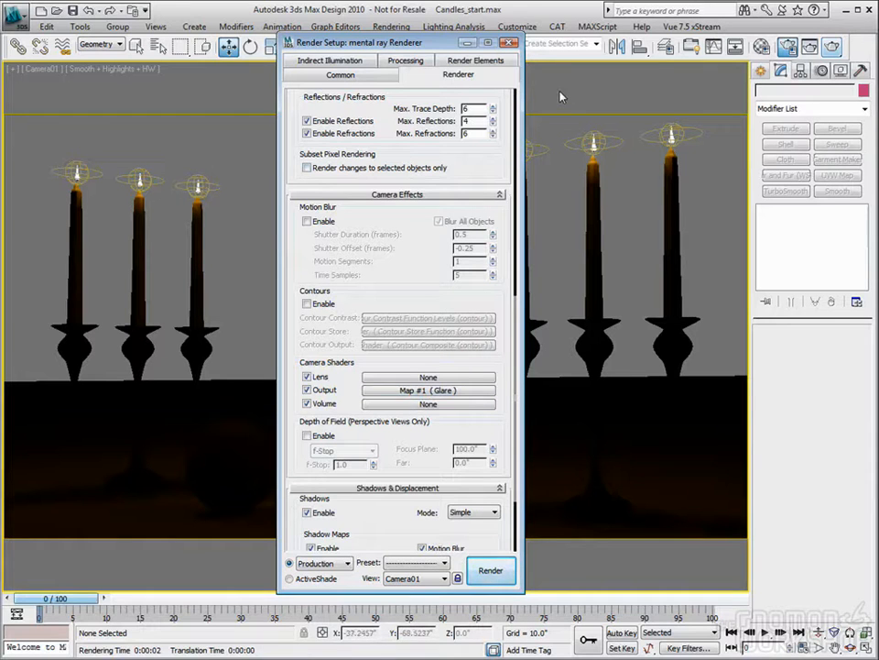
- Sample the candle flame material into a spare slot, duplicate it and set the copy's self-illumination color to 9000 Kelvin
key(m)
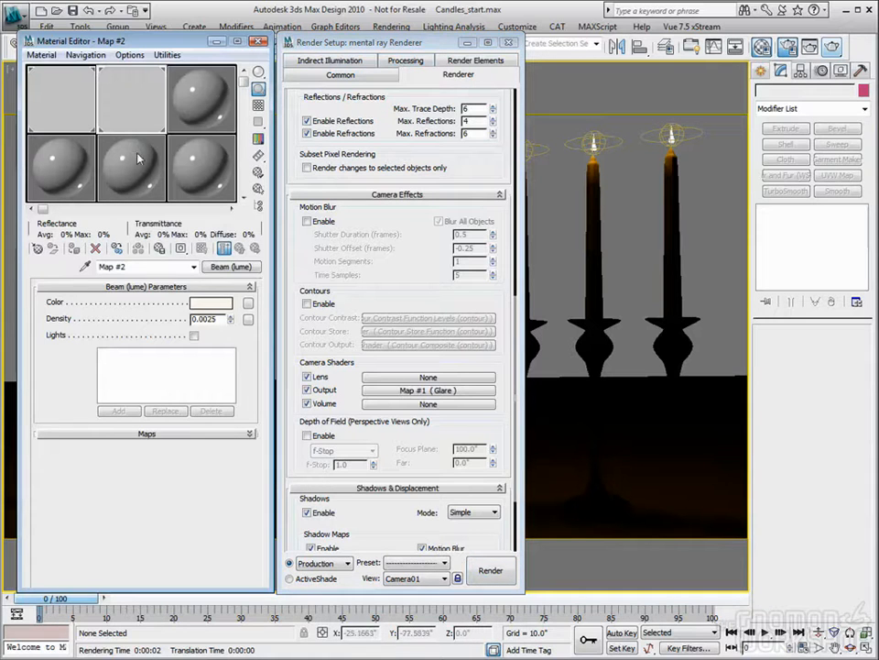
click(218, 92)
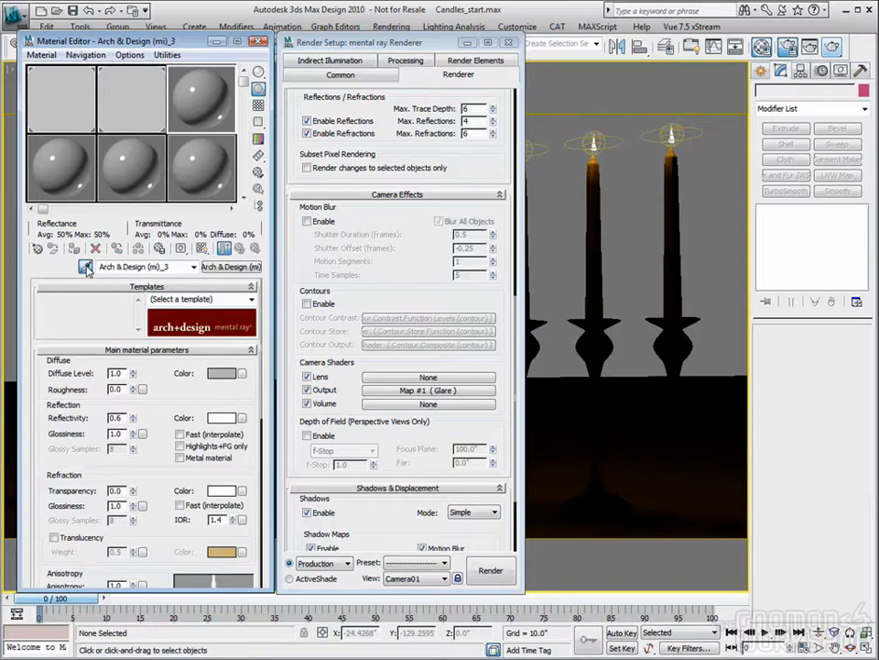
click(668, 132)
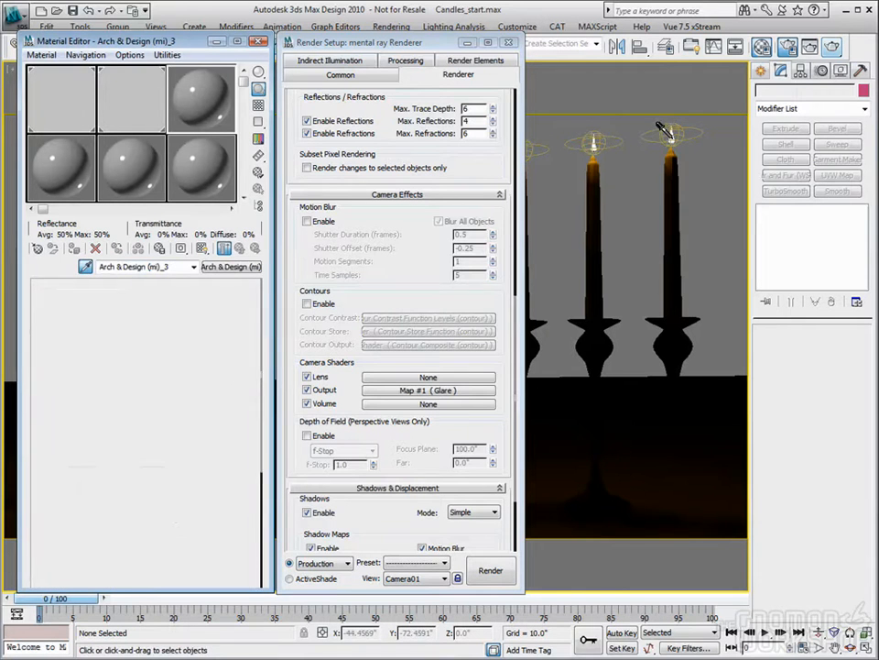
click(184, 173)
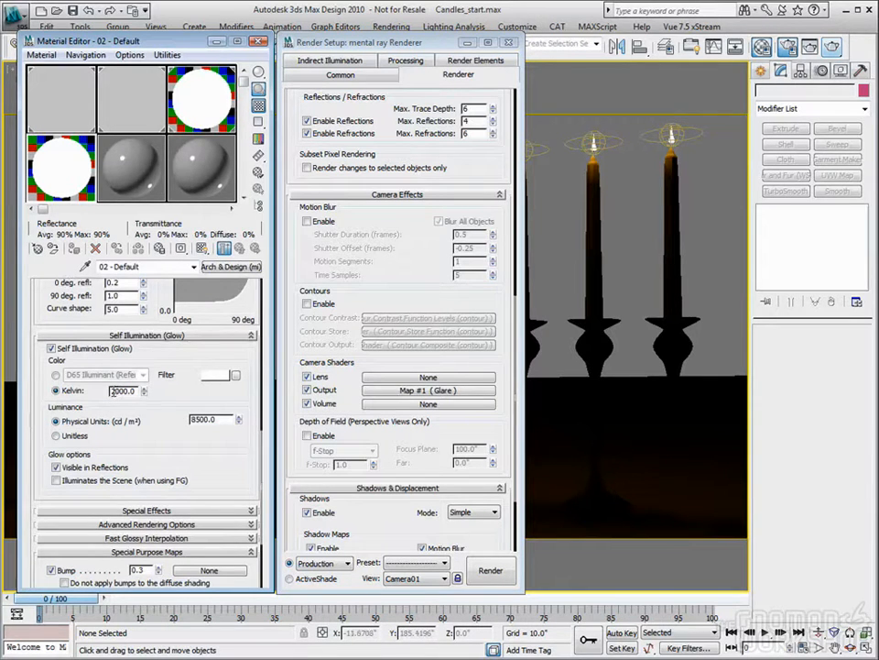
text(9)
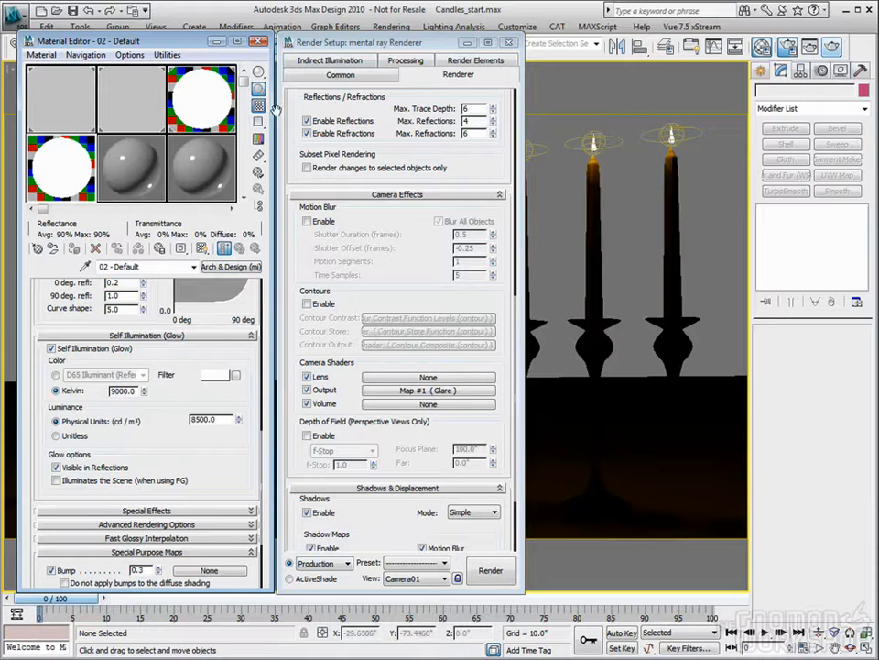
click(512, 44)
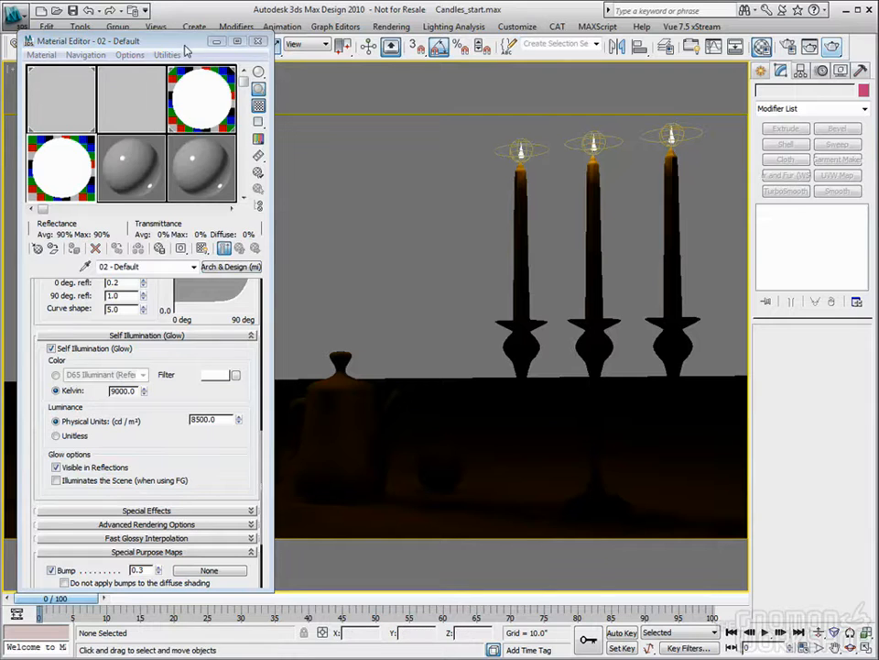
- Select the three flames of the right-hand candelabra, rename the 9000 Kelvin material Blue and assign it to them
drag(187, 50, 188, 129)
mouse_move(487, 122)
mouse_down()
mouse_move(685, 129)
mouse_move(695, 139)
mouse_up()
ctrl+drag(510, 131, 536, 157)
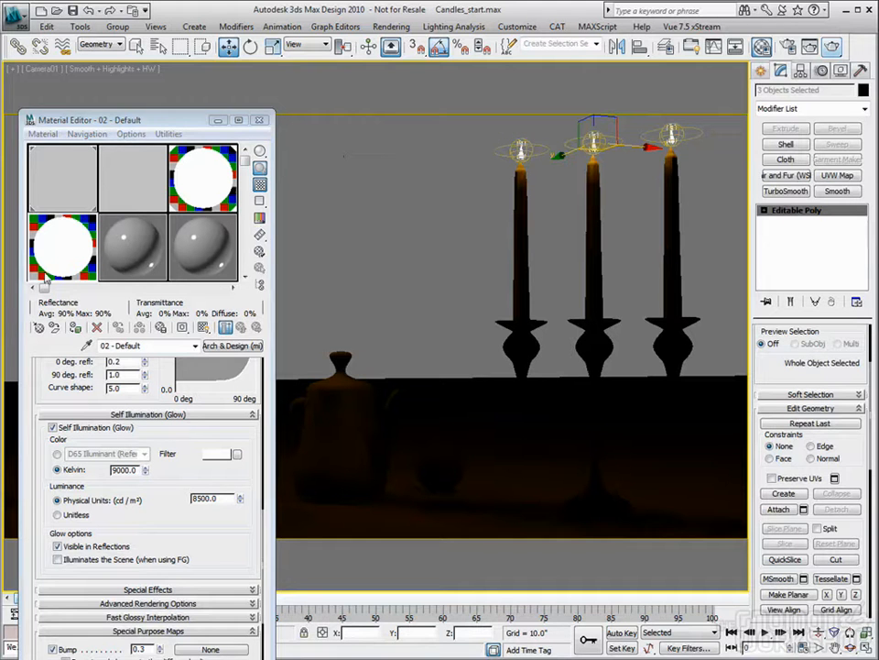
click(78, 250)
click(77, 328)
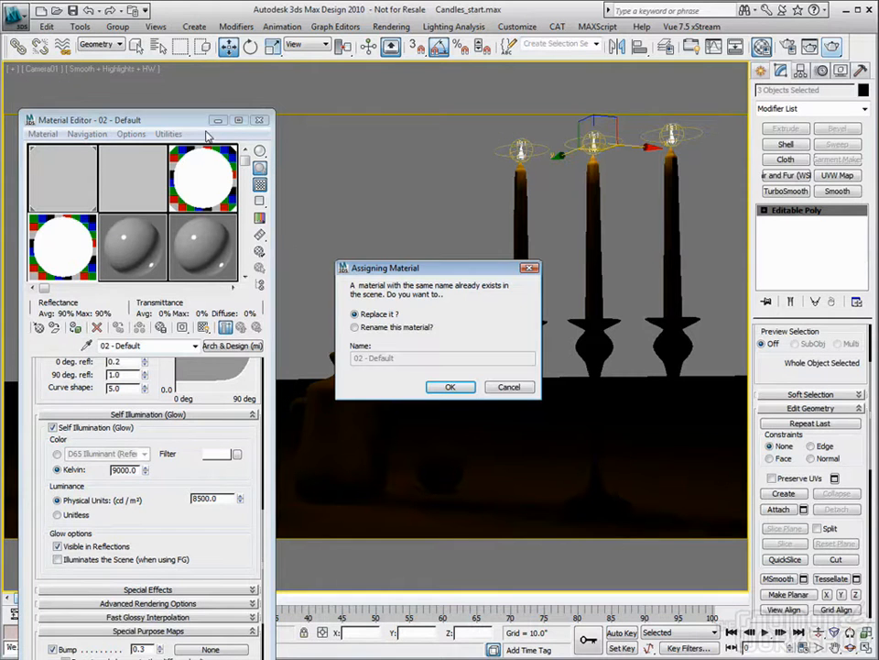
click(450, 387)
text(Blue)
key(Return)
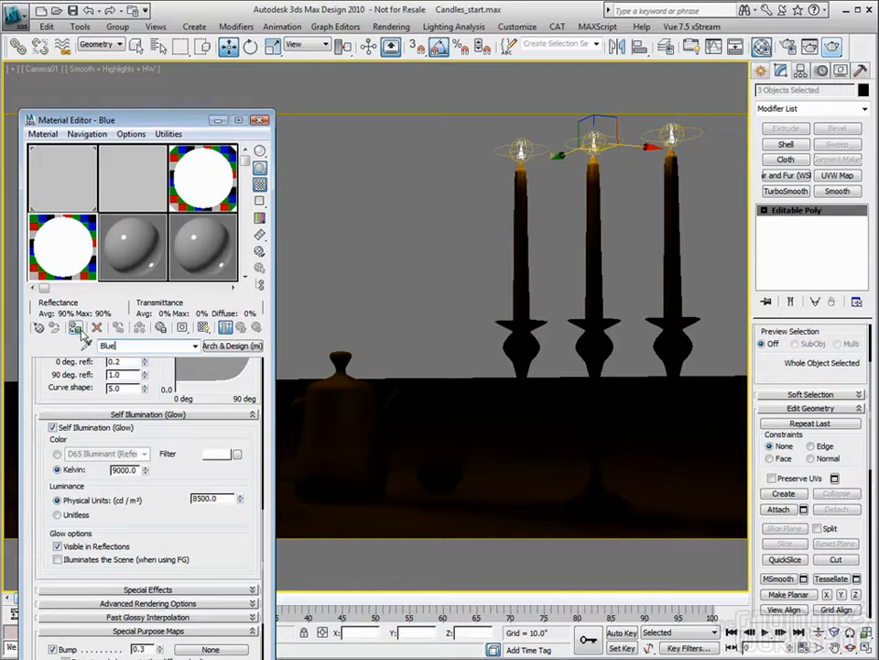
drag(204, 121, 211, 28)
click(266, 27)
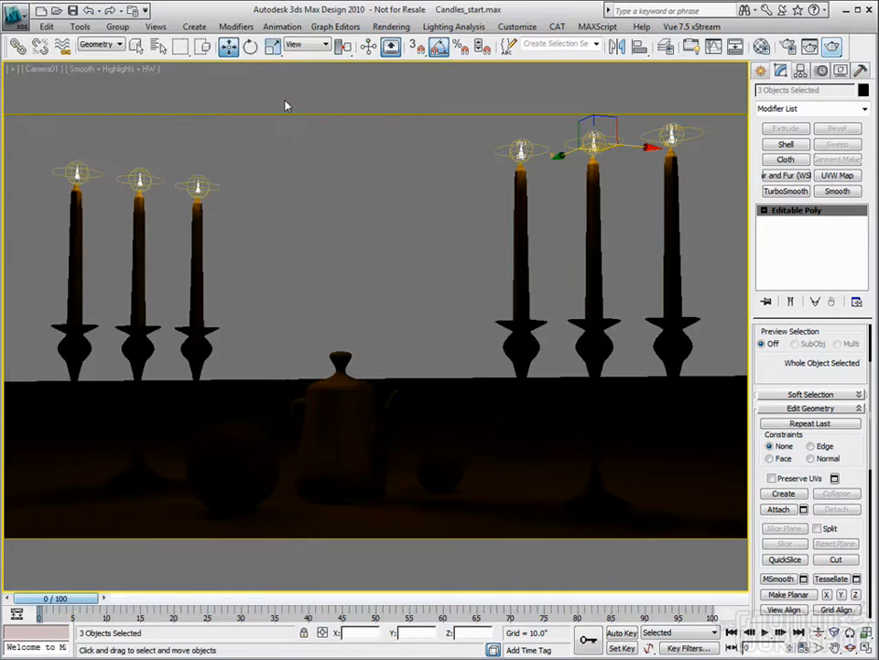
- Set Final Gather Precision to Low and render the Camera01 view
click(811, 48)
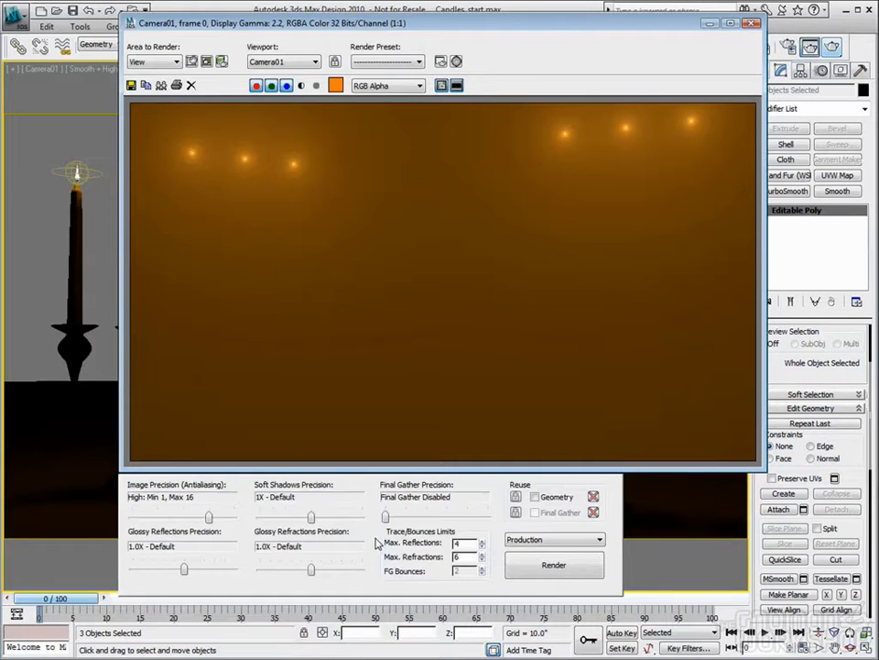
drag(389, 520, 427, 520)
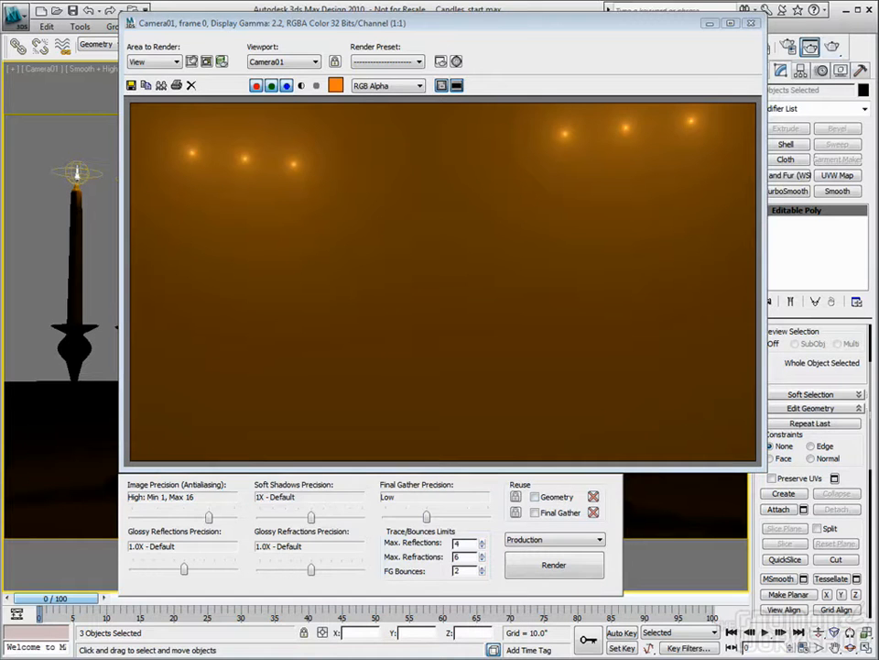
click(752, 23)
click(833, 47)
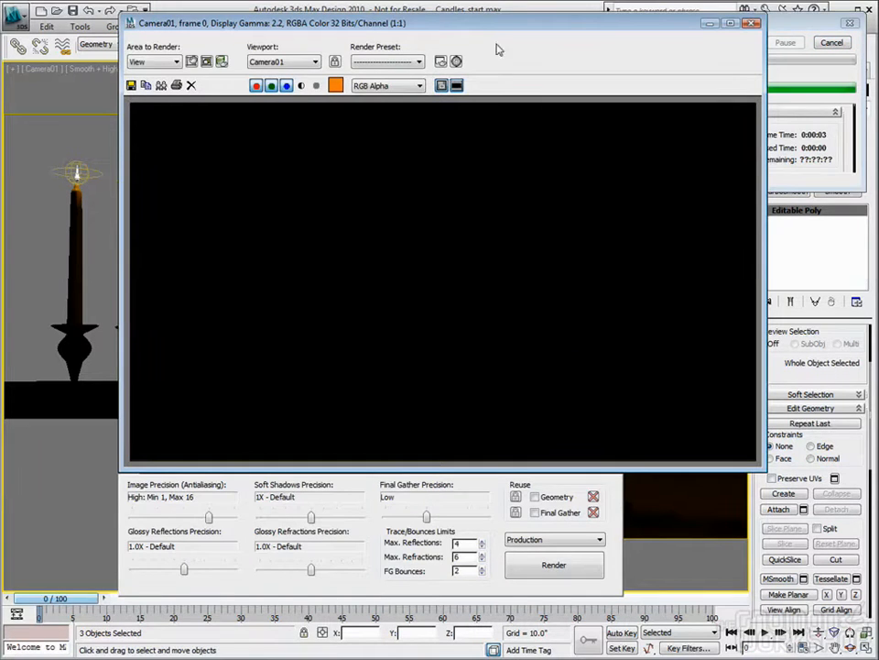
drag(495, 25, 392, 27)
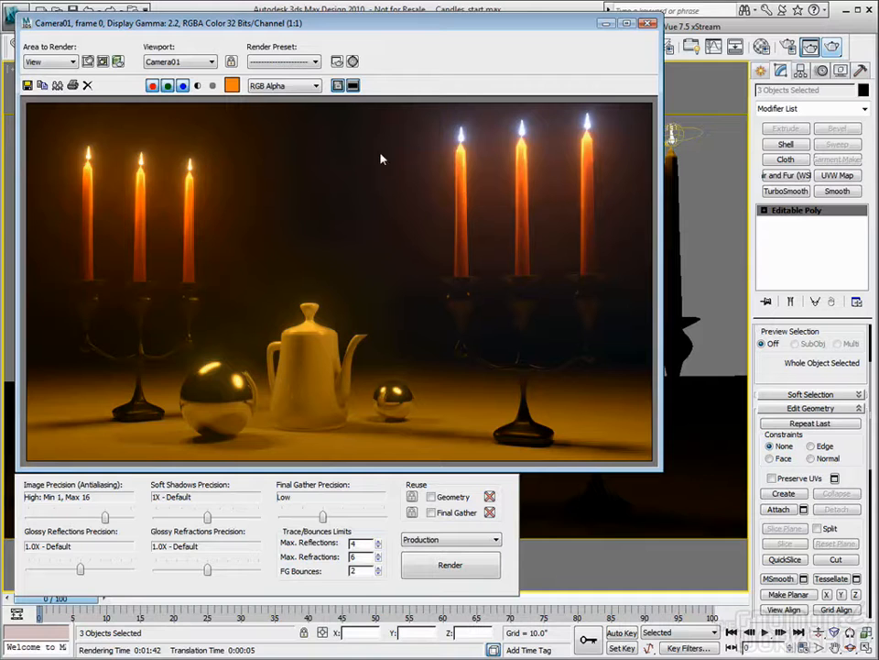
key(m)
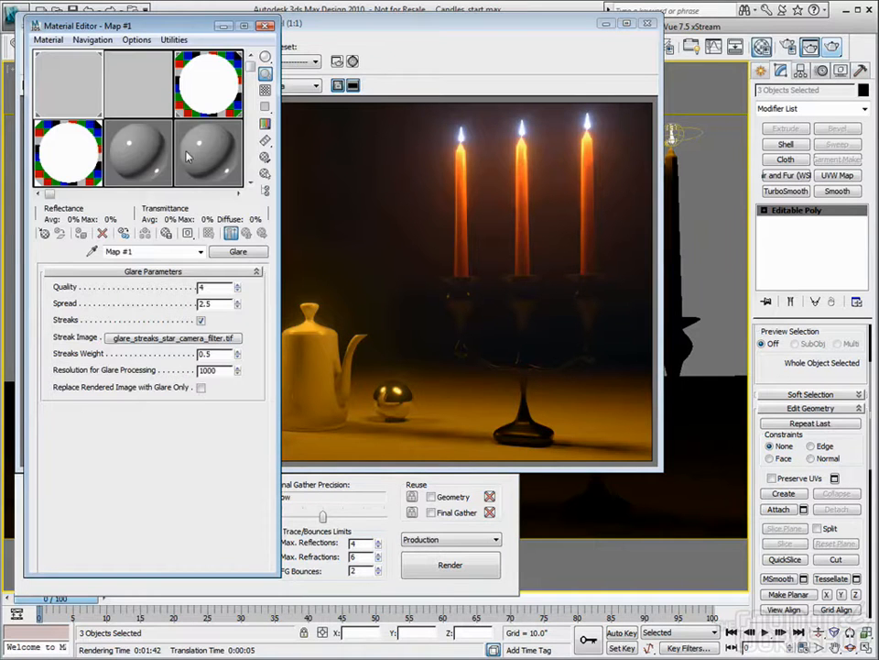
click(113, 97)
click(96, 85)
click(264, 26)
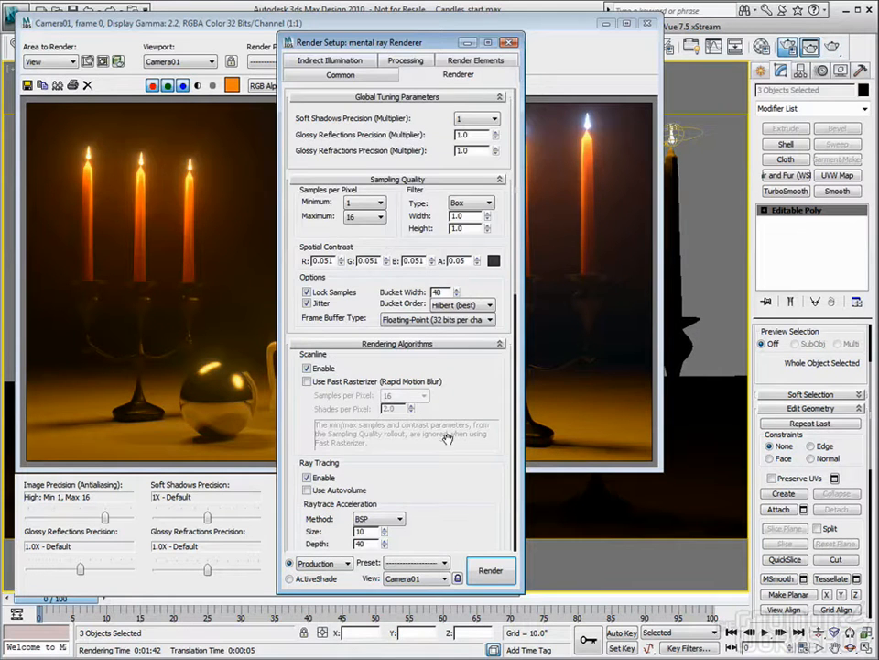
- Clear the Glare shader from the Output camera shader slot and close the render settings
drag(460, 521, 447, 301)
scroll(447, 301, down, 5)
right_click(431, 406)
click(454, 411)
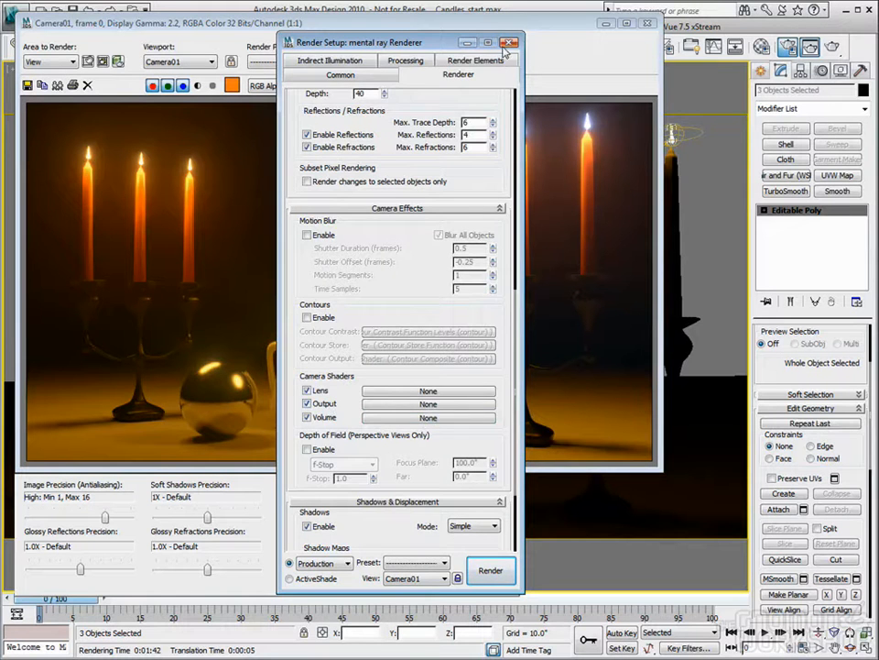
click(511, 41)
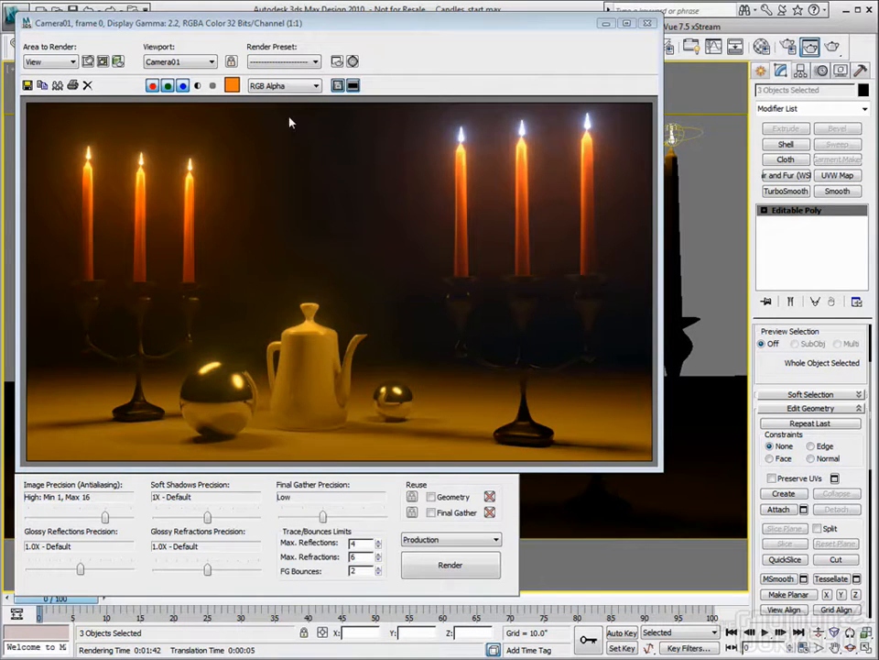
- Clear the rendered image, close its window and deselect the flame objects
click(83, 87)
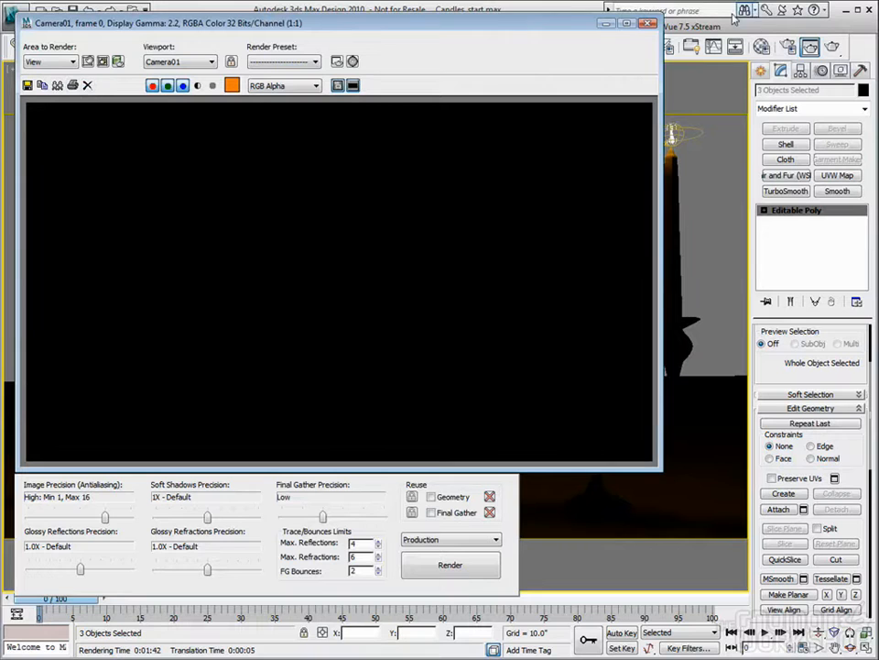
click(648, 24)
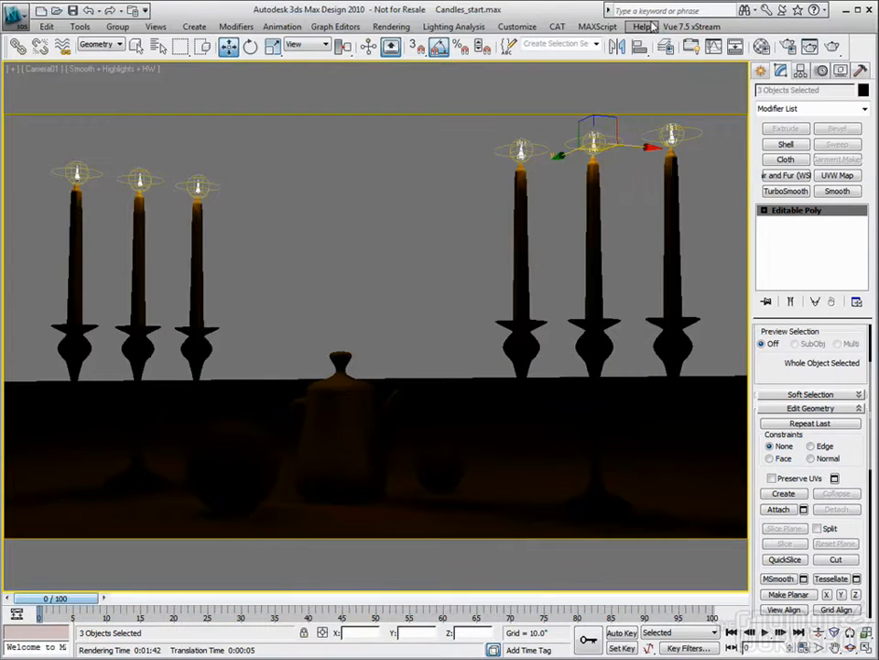
click(449, 198)
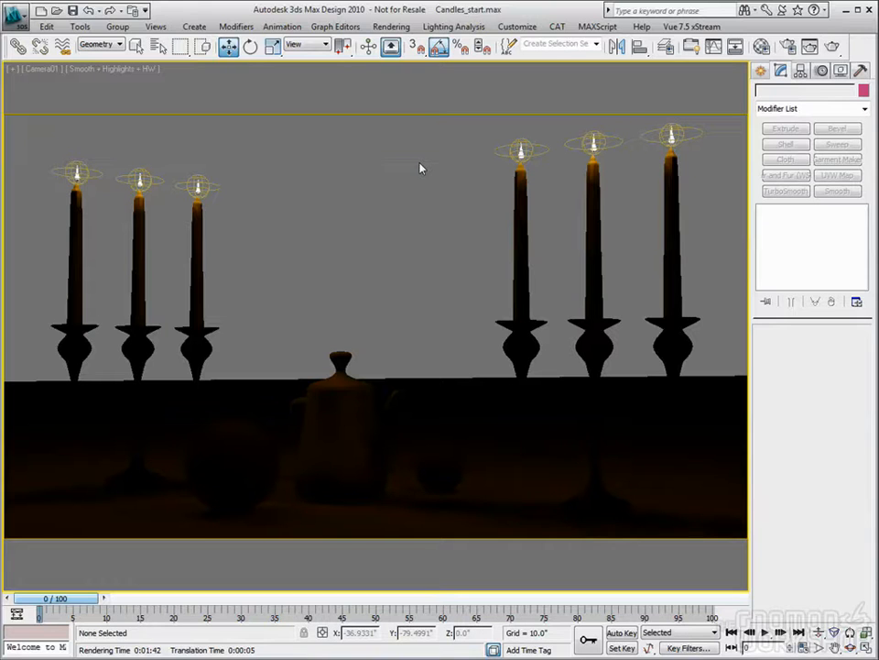
- Add a Lens Effects render effect to the scene's effects list
click(391, 26)
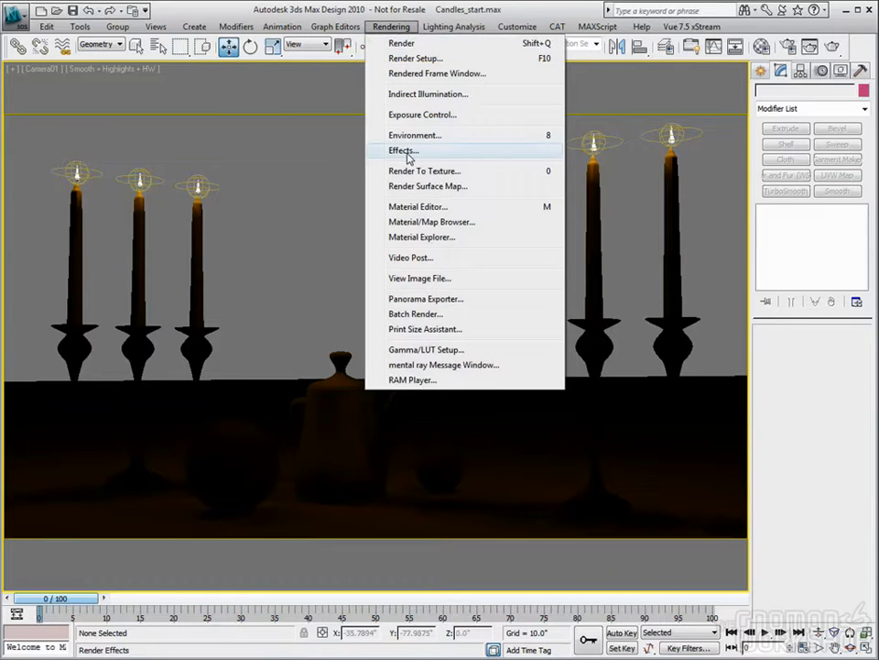
click(409, 157)
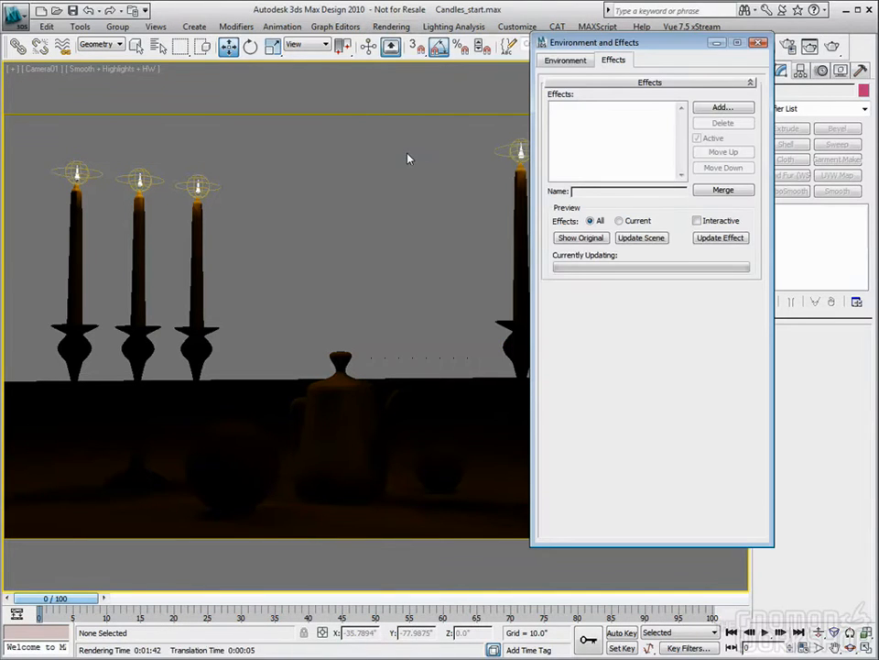
drag(682, 48, 391, 84)
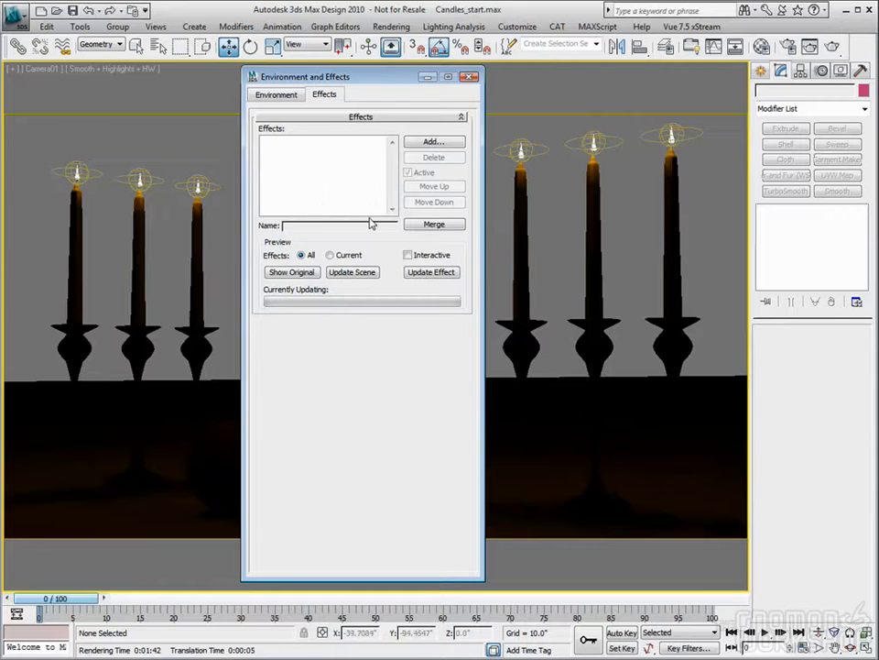
click(420, 143)
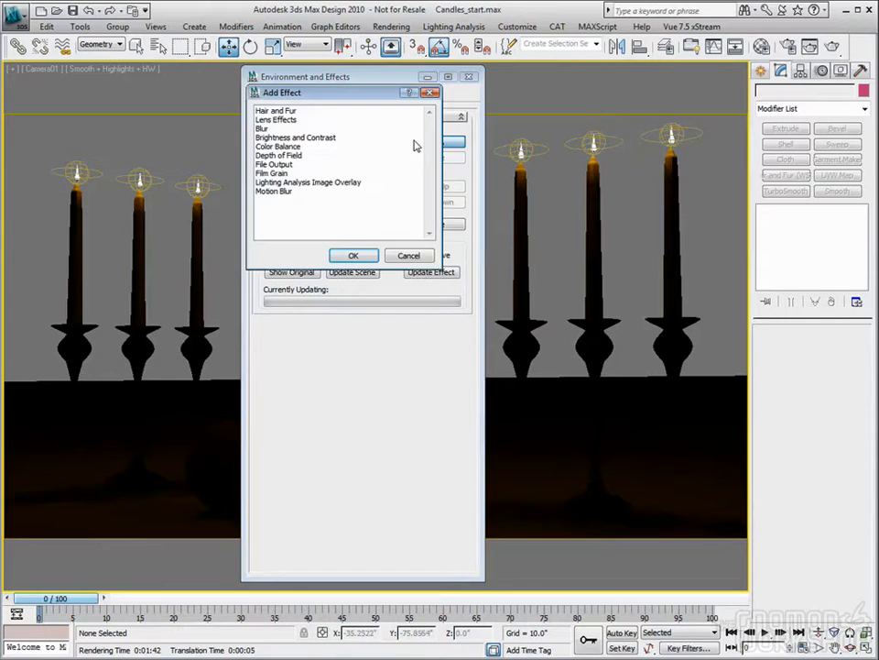
click(274, 120)
click(353, 255)
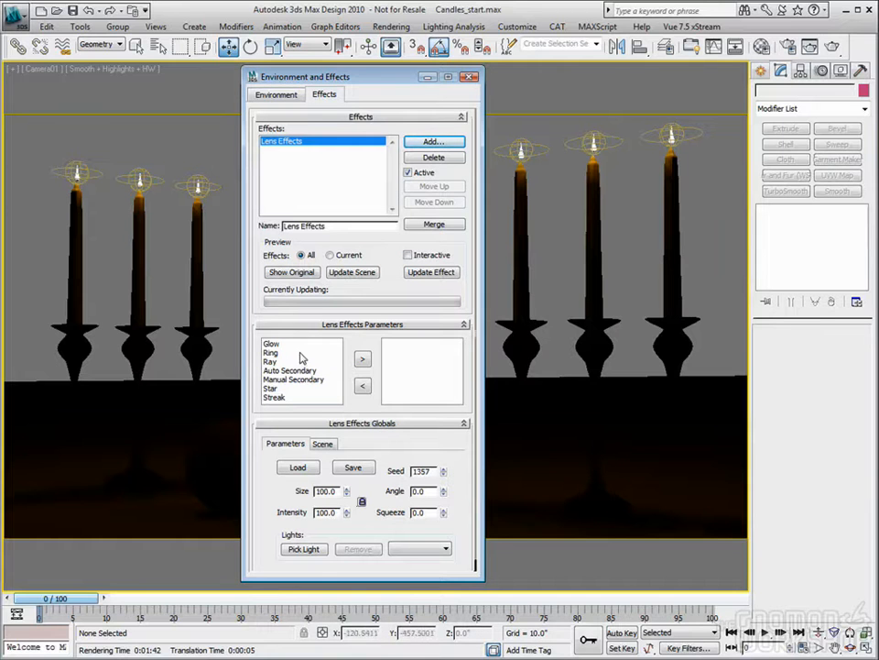
- Add a Glow element to the Lens Effects and bring its parameters into reach
click(272, 345)
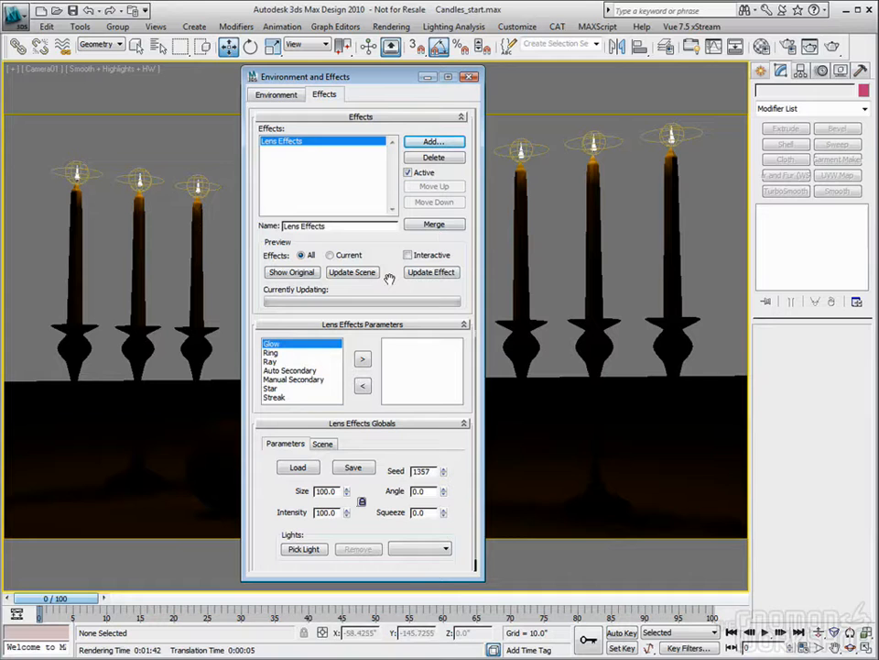
click(362, 363)
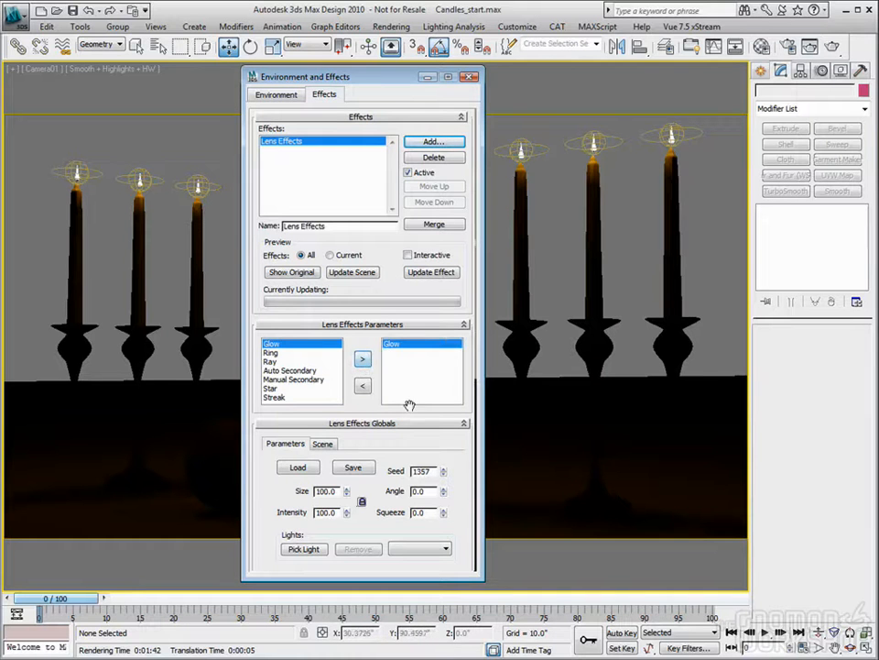
drag(440, 450, 408, 264)
scroll(408, 264, up, 1)
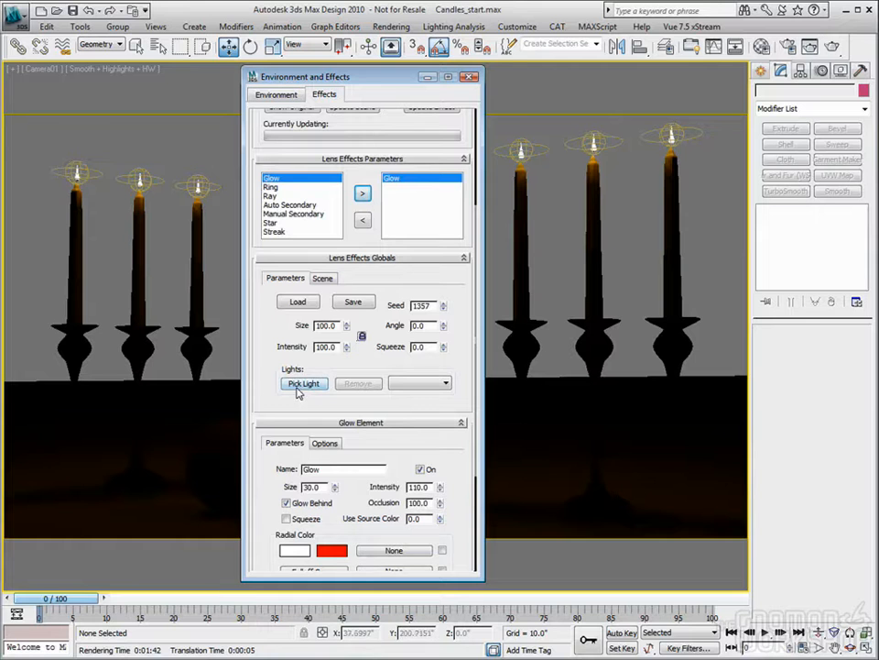
mouse_move(371, 77)
mouse_down()
mouse_move(291, 85)
mouse_move(432, 108)
mouse_move(361, 94)
mouse_up()
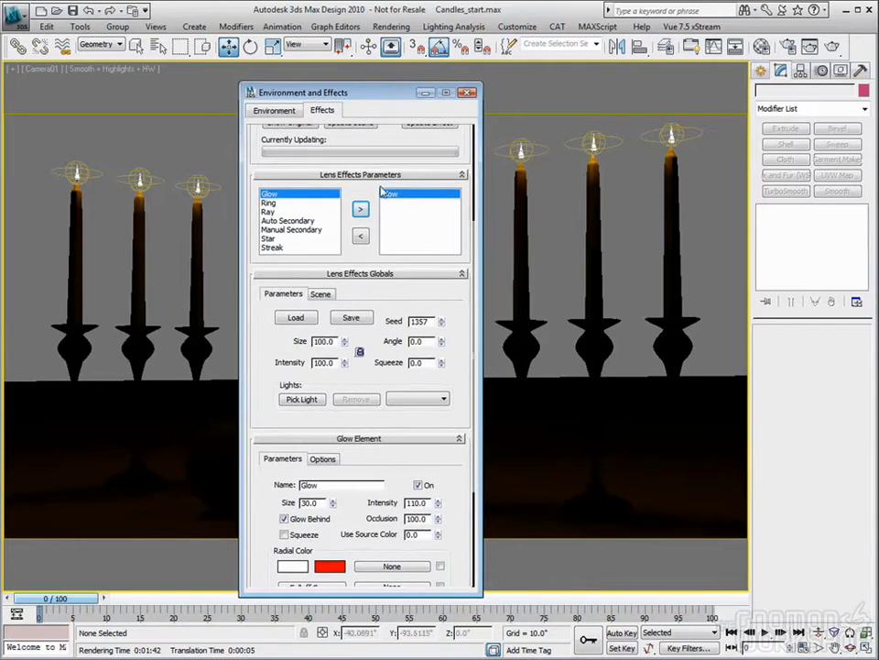
- Restrict scene selection to lights and start picking source lights for the Lens Effects
click(438, 400)
click(436, 401)
click(304, 400)
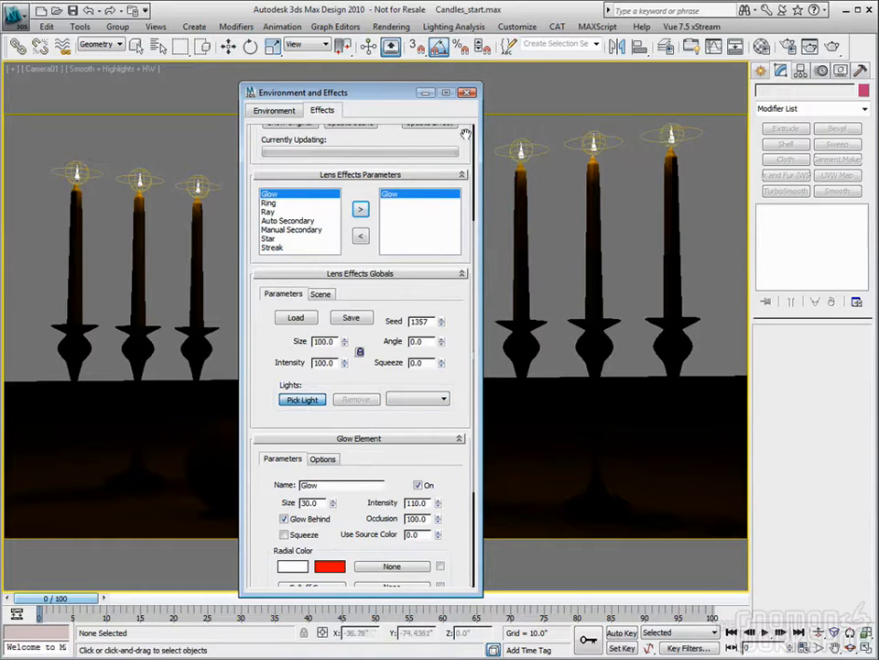
click(109, 44)
click(92, 60)
click(108, 44)
click(82, 79)
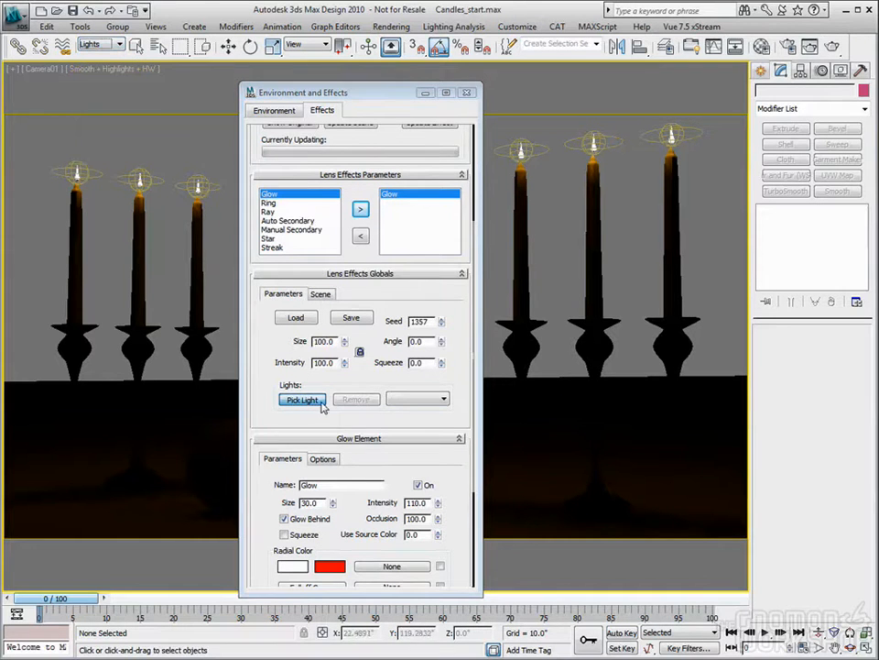
- Assign the photometric lights of the three right-hand candles as Lens Effects sources and check the list of assigned lights
click(674, 131)
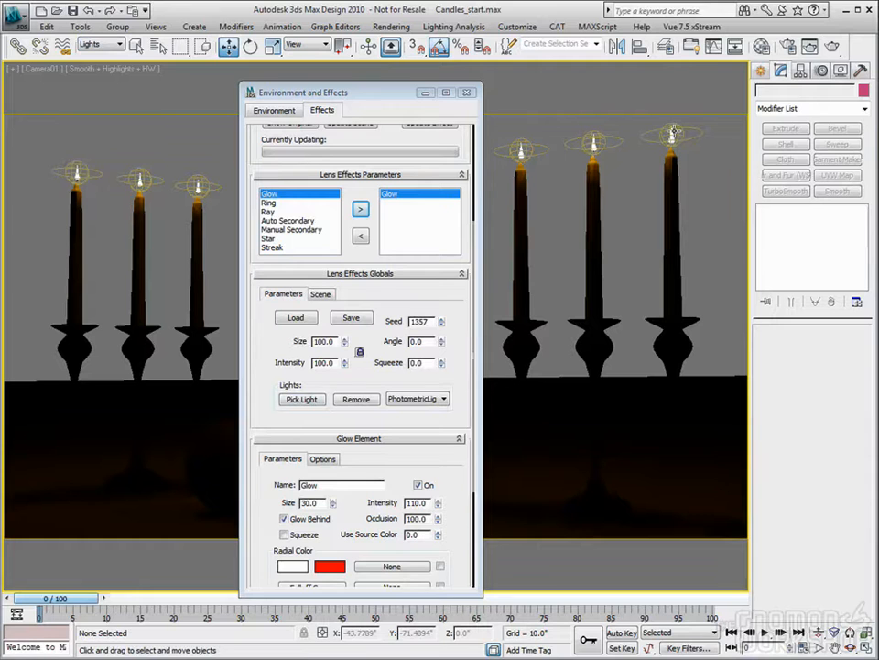
click(302, 399)
click(595, 136)
click(307, 397)
click(518, 149)
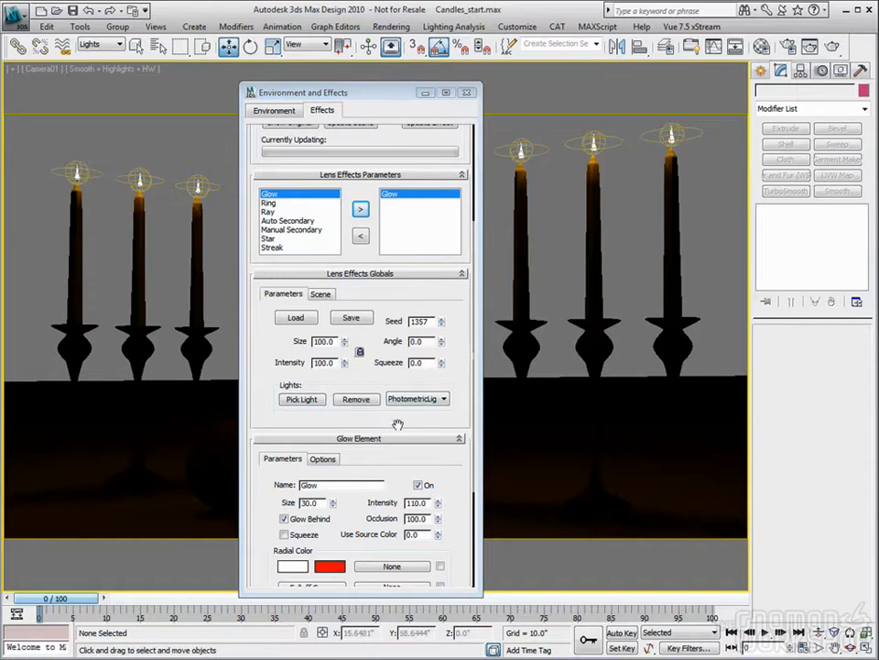
click(443, 399)
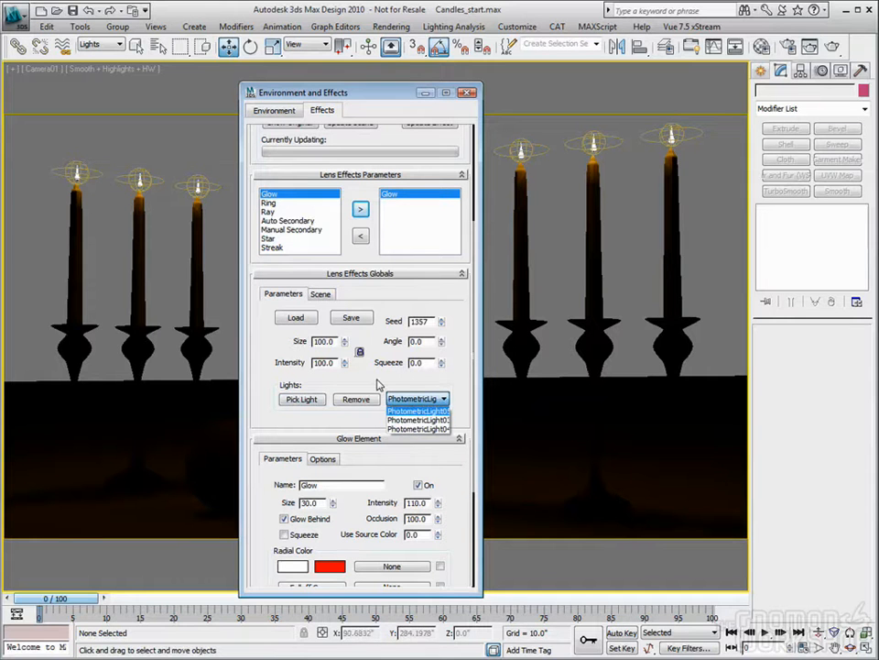
- Add the photometric lights of the three left-hand candles to the Lens Effects sources
click(304, 400)
click(304, 399)
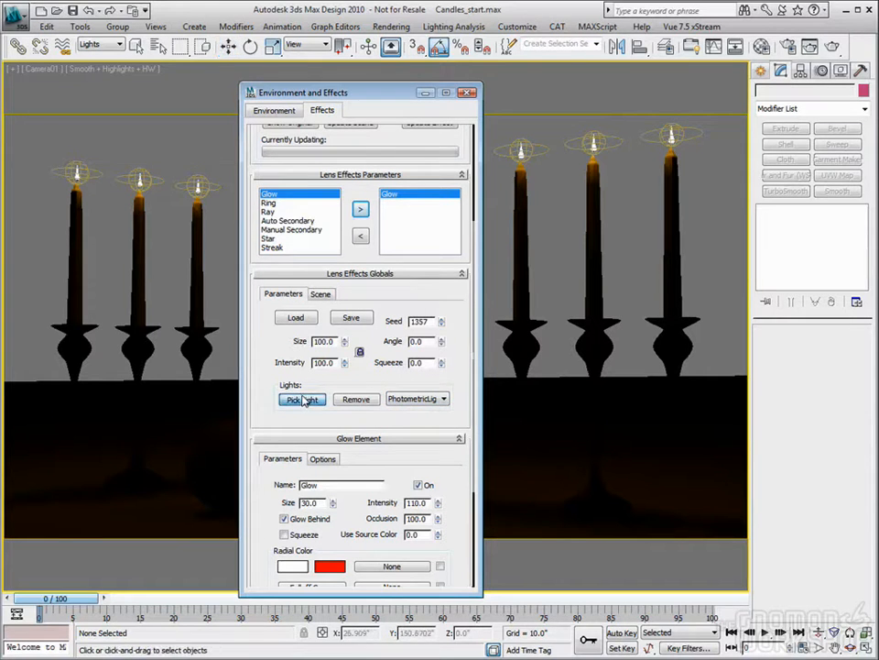
click(207, 182)
click(292, 403)
click(133, 170)
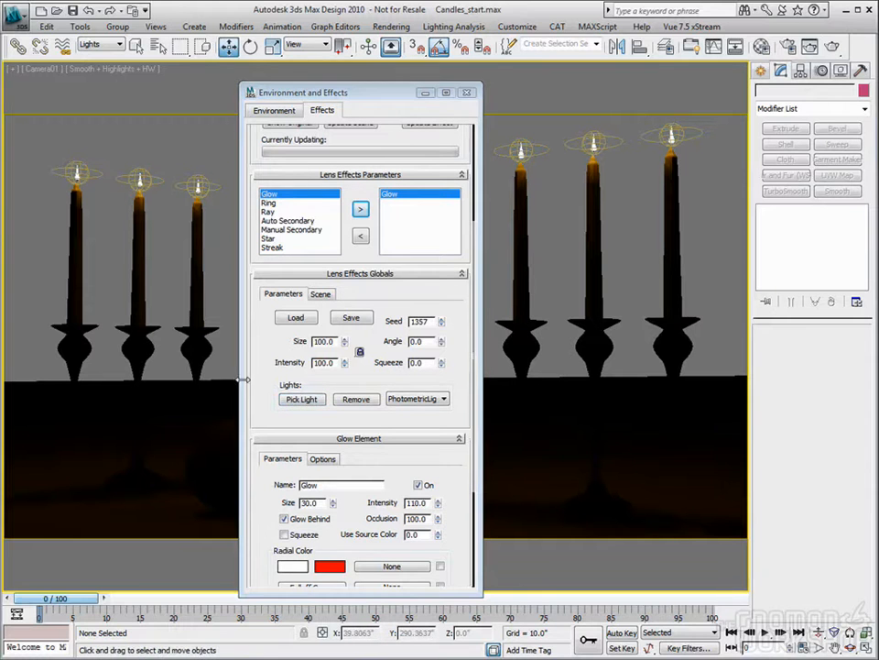
click(302, 400)
click(77, 170)
drag(388, 95, 382, 83)
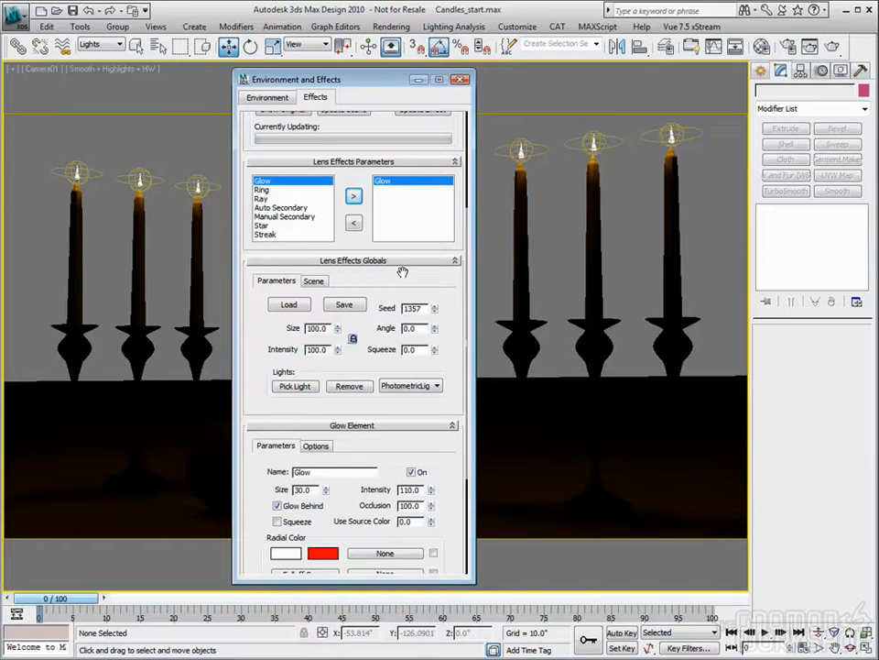
- Try to render the camera view with the Lens Effects glow applied
click(623, 39)
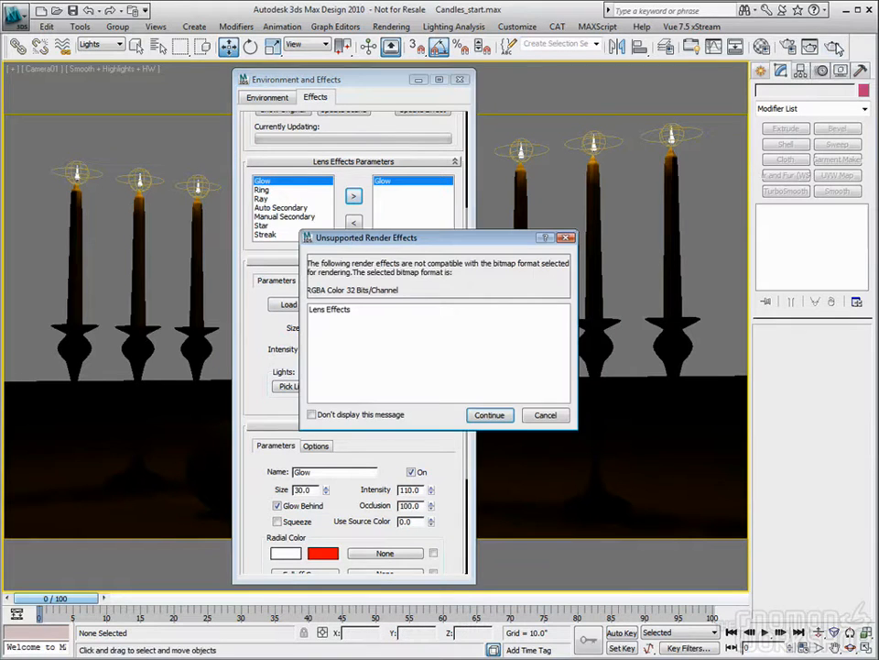
drag(455, 238, 644, 227)
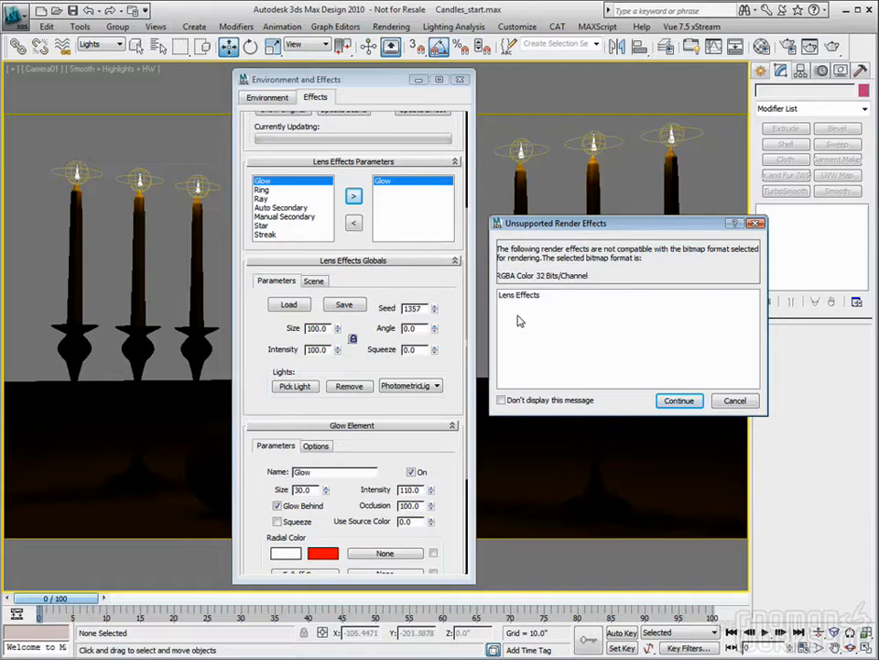
click(734, 401)
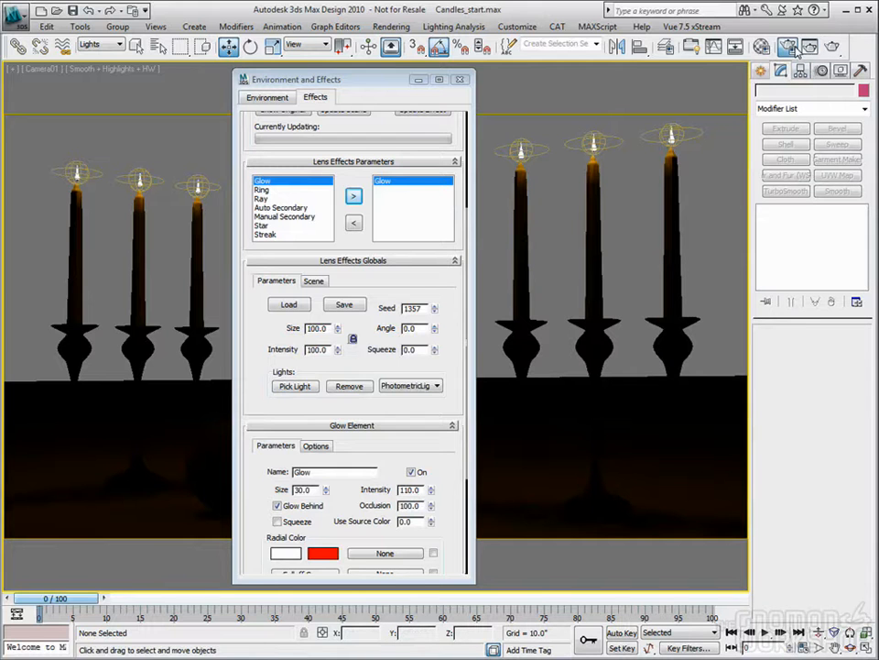
- Set the mental ray frame buffer type to Integer (16 bits per channel) and close the render settings
key(F10)
click(455, 320)
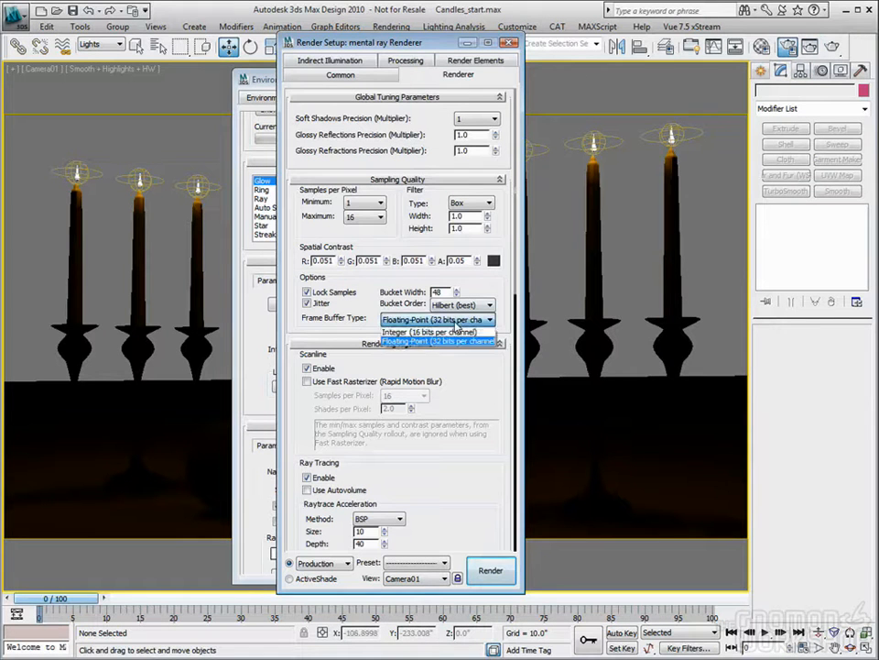
click(445, 332)
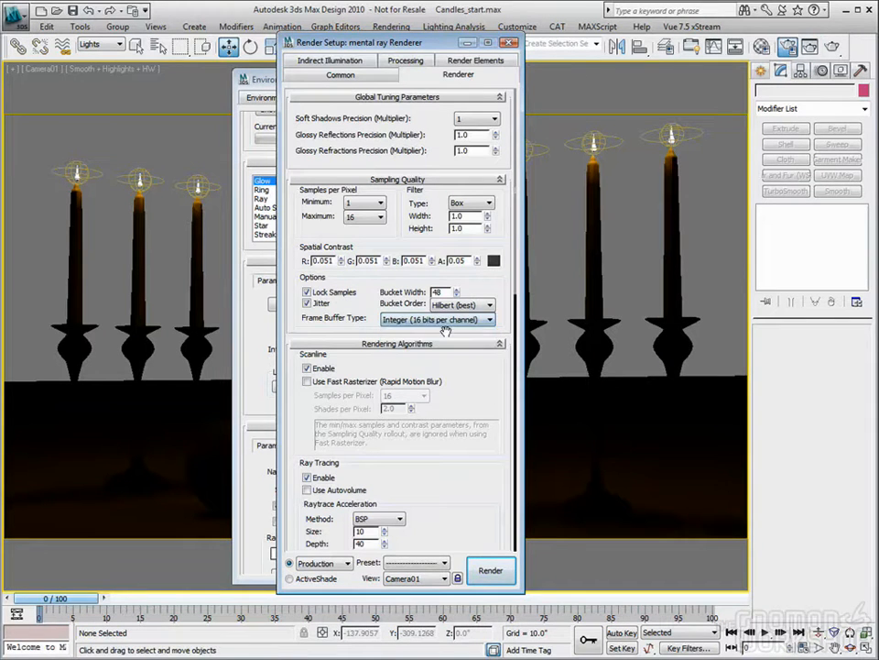
click(510, 44)
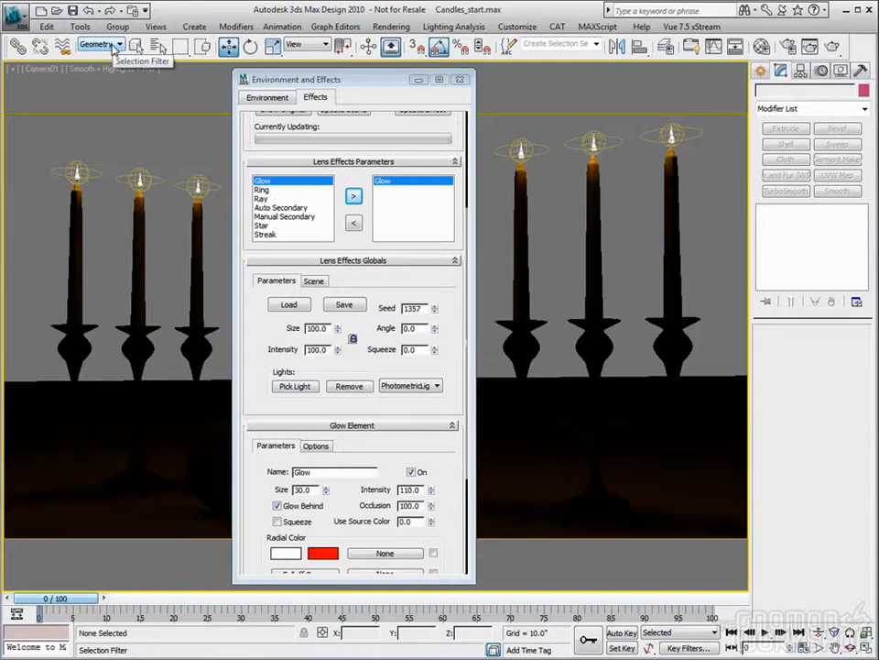
- Select all of the scene's geometry and hide it
key(ctrl+a)
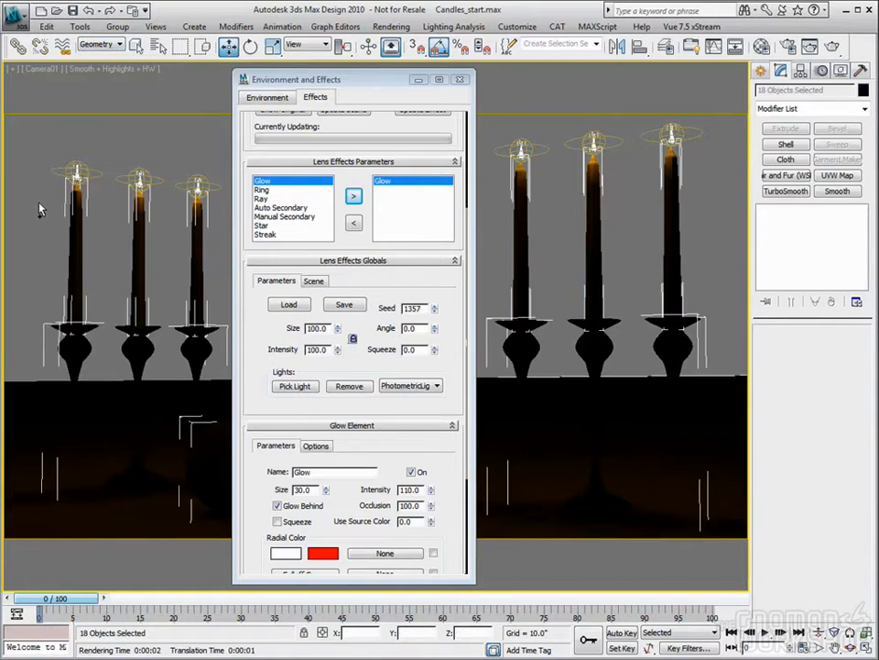
right_click(38, 200)
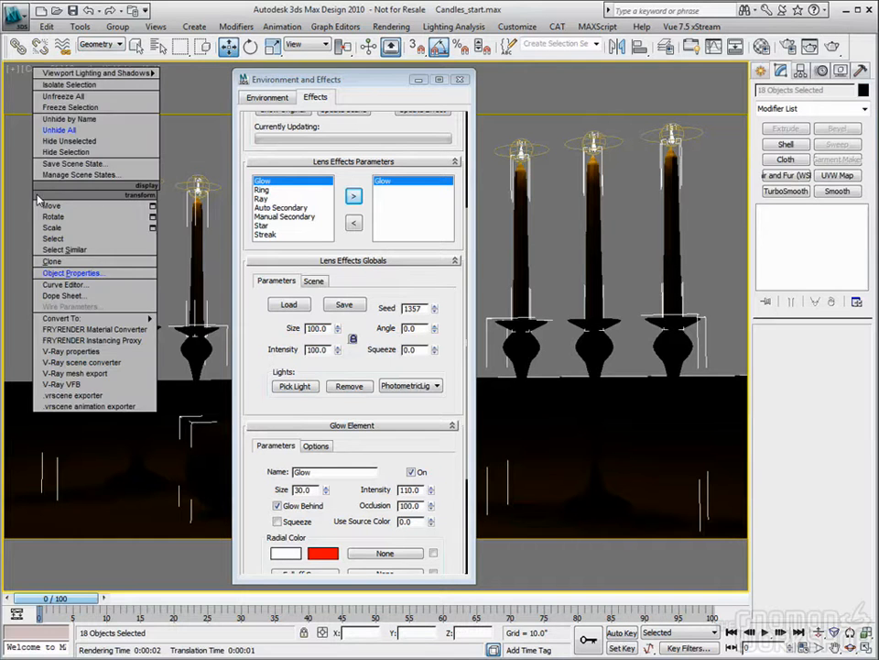
click(56, 158)
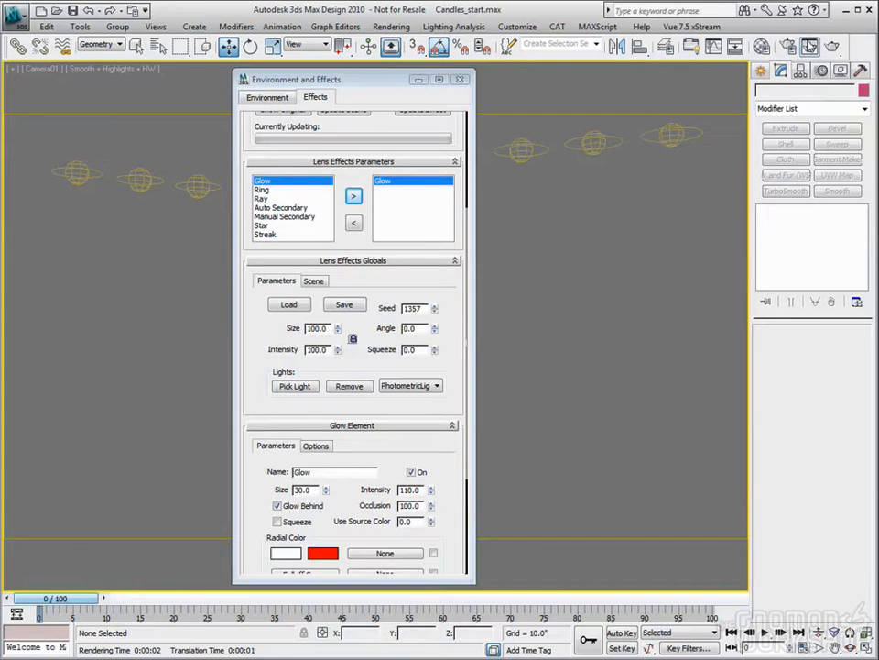
- Disable Final Gather and test-render the Camera01 view, closing the rendered frame window when finished
click(809, 46)
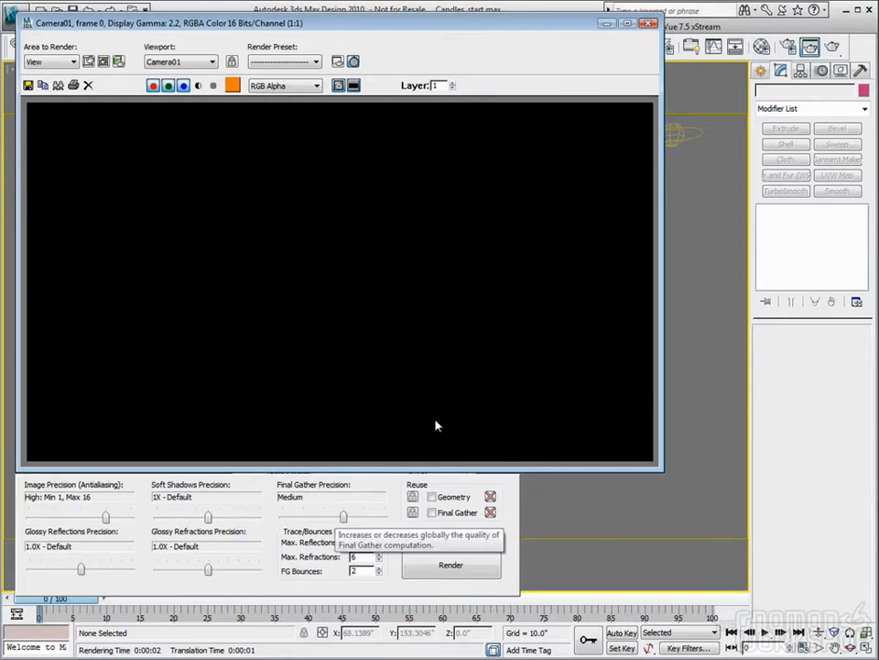
drag(341, 518, 277, 519)
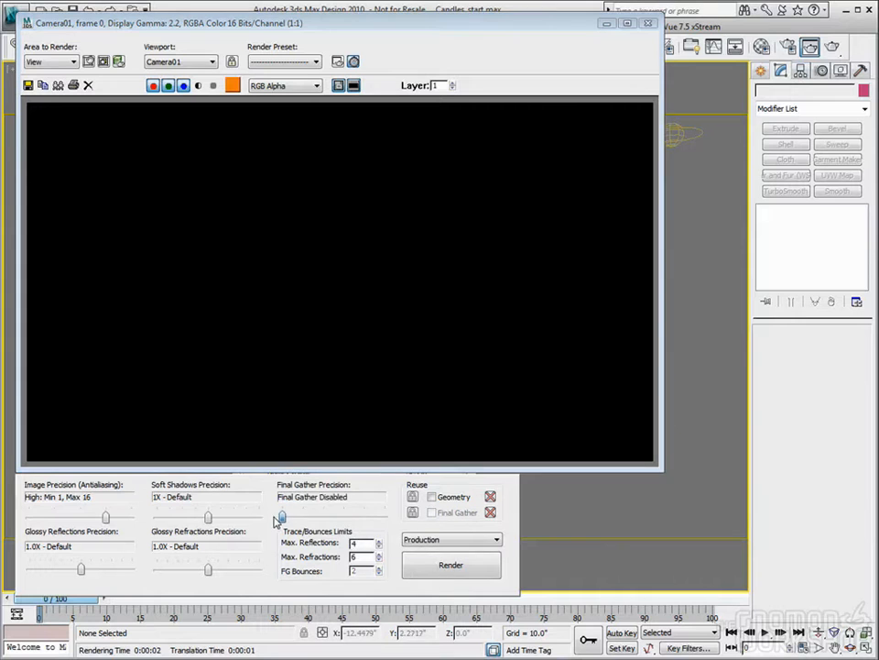
click(647, 23)
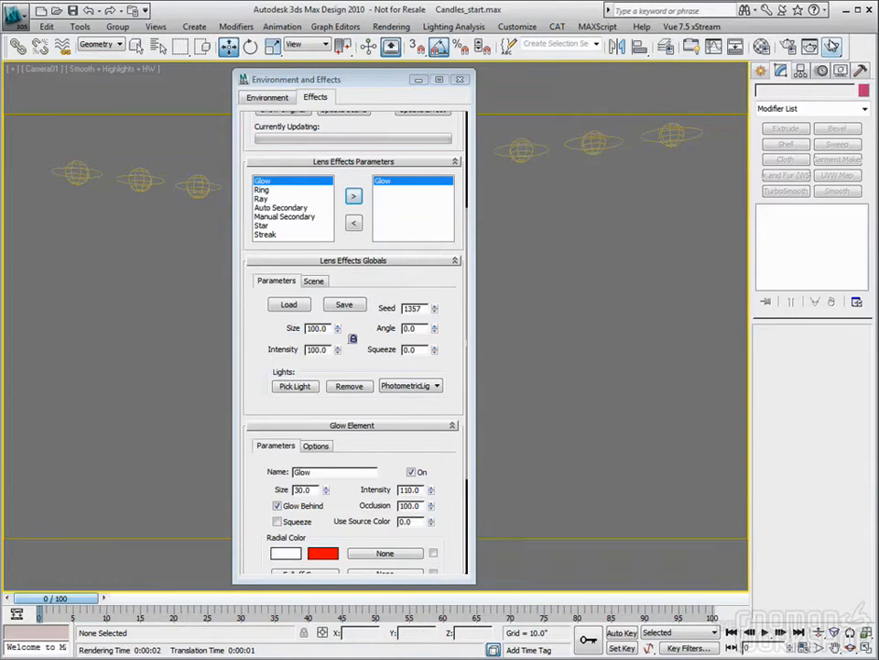
click(831, 44)
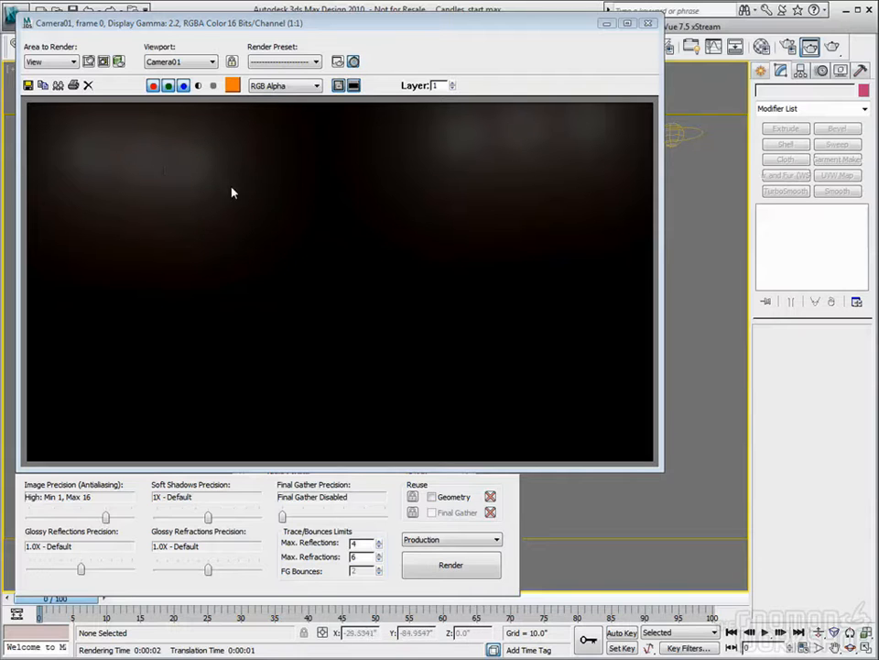
click(647, 23)
- Set the Lens Effects global intensity to 500 and test-render the glow from the camera
drag(441, 327, 441, 299)
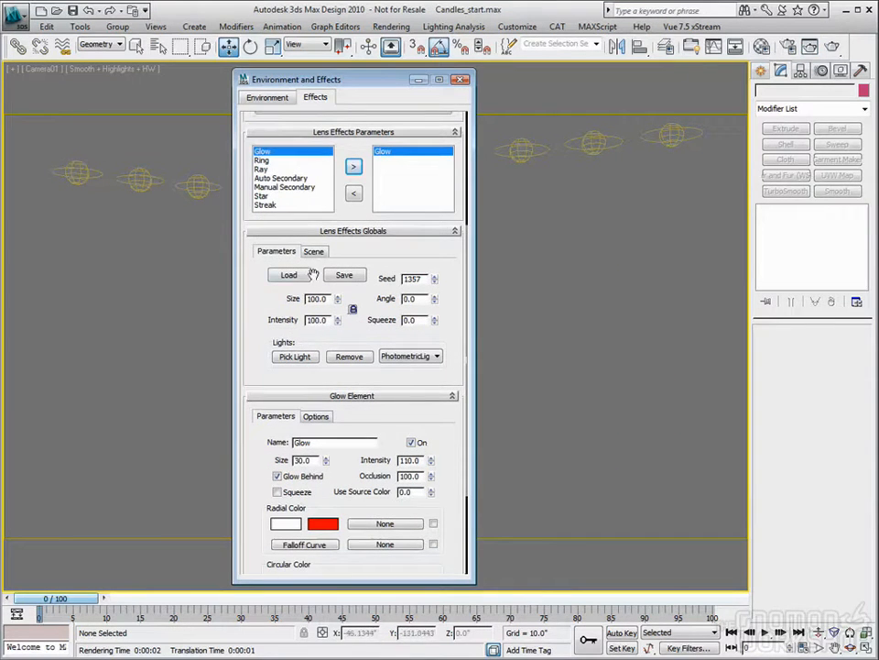
drag(338, 323, 353, 97)
click(833, 46)
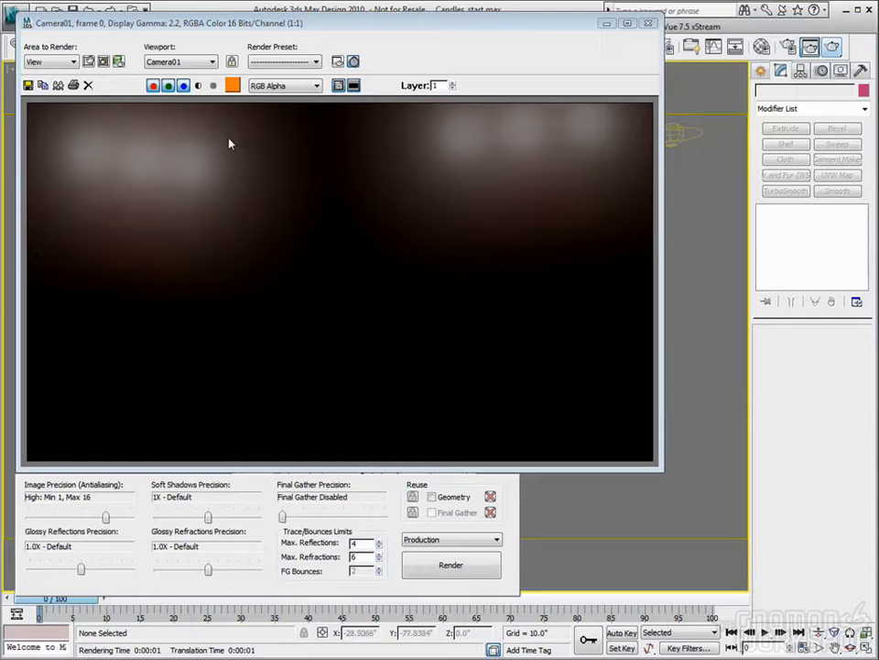
click(649, 23)
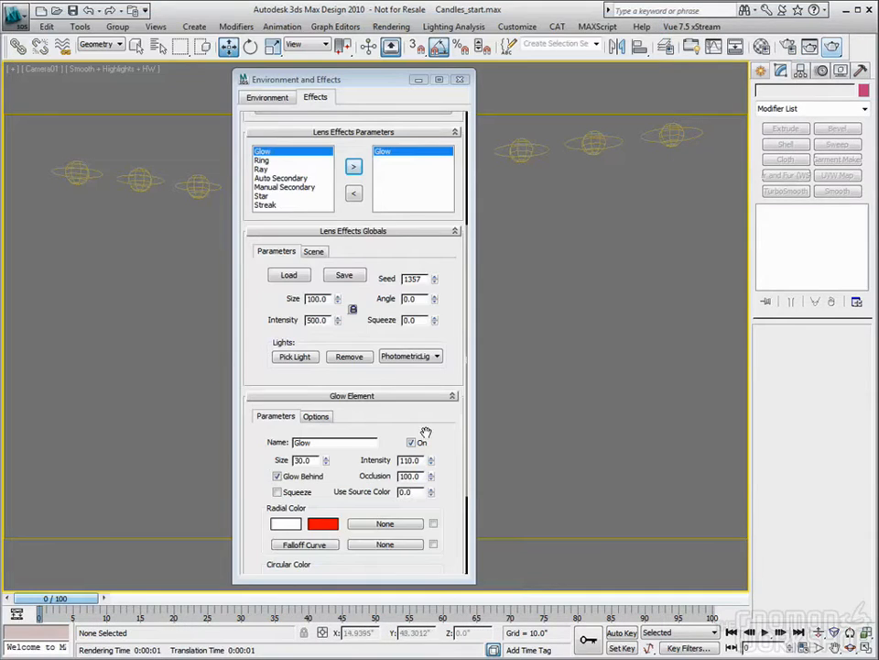
- Set the Glow element's own intensity to 500, test-render the camera view and close the rendered frame
scroll(435, 429, down, 3)
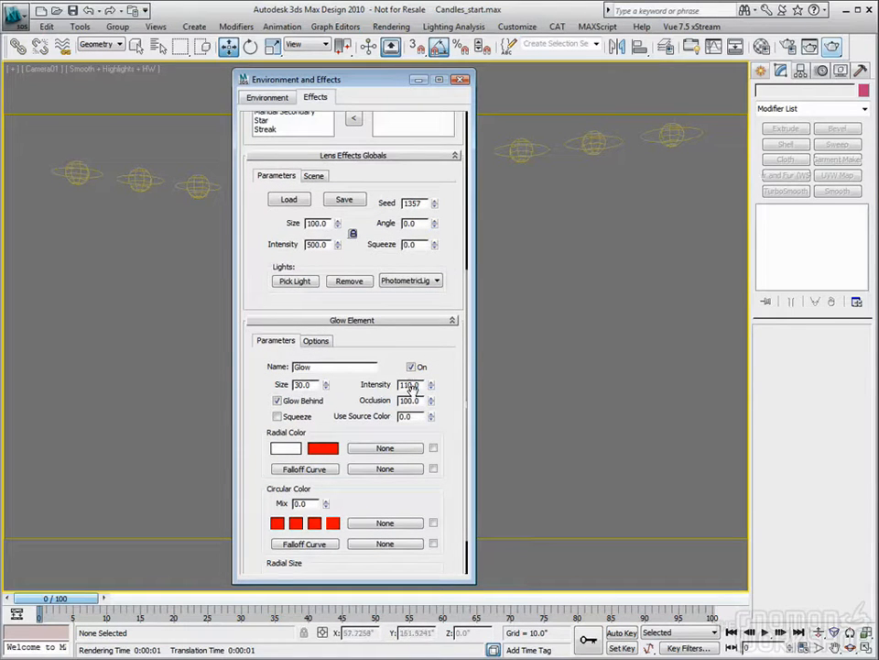
drag(432, 384, 429, 33)
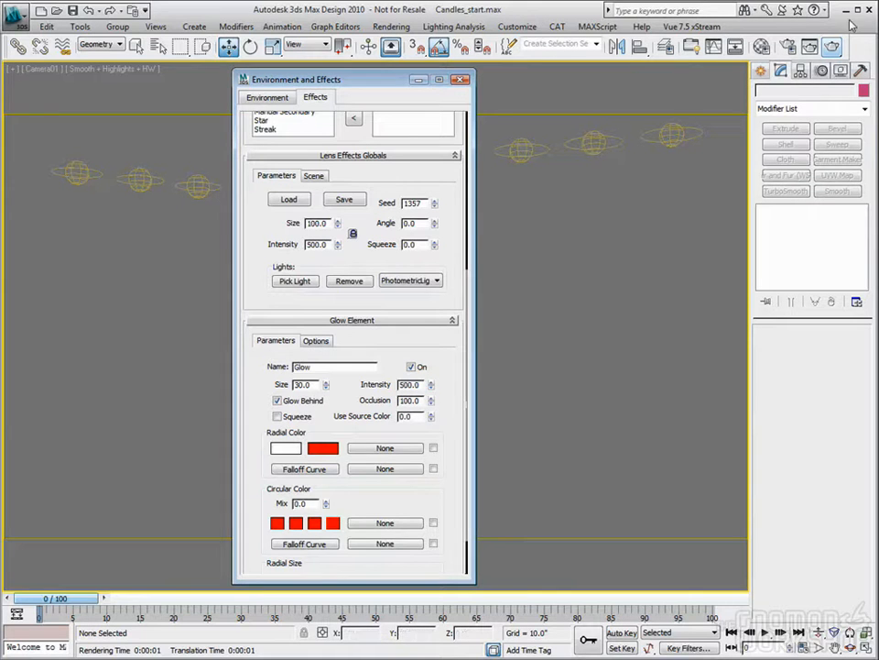
key(shift+q)
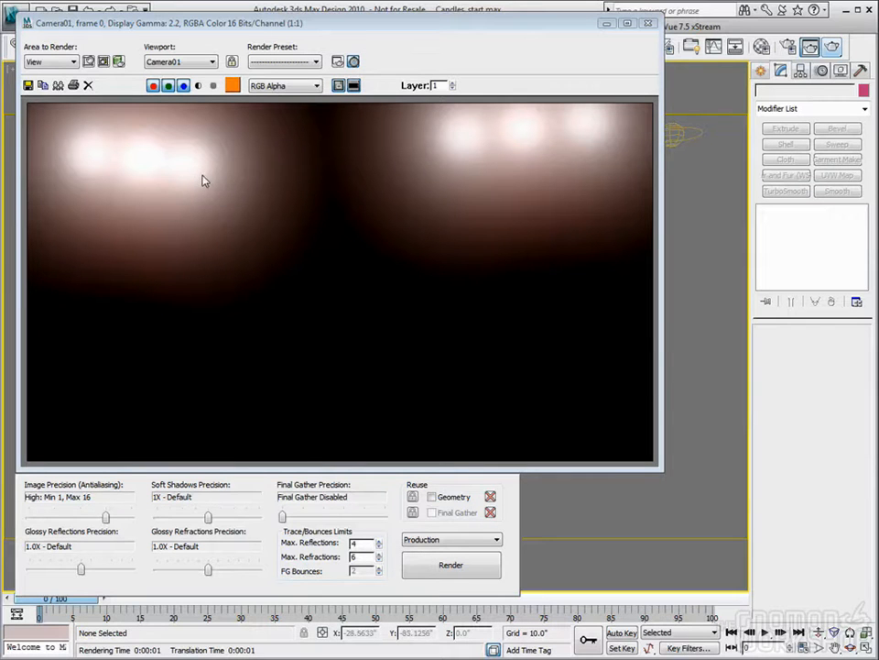
drag(564, 30, 559, 34)
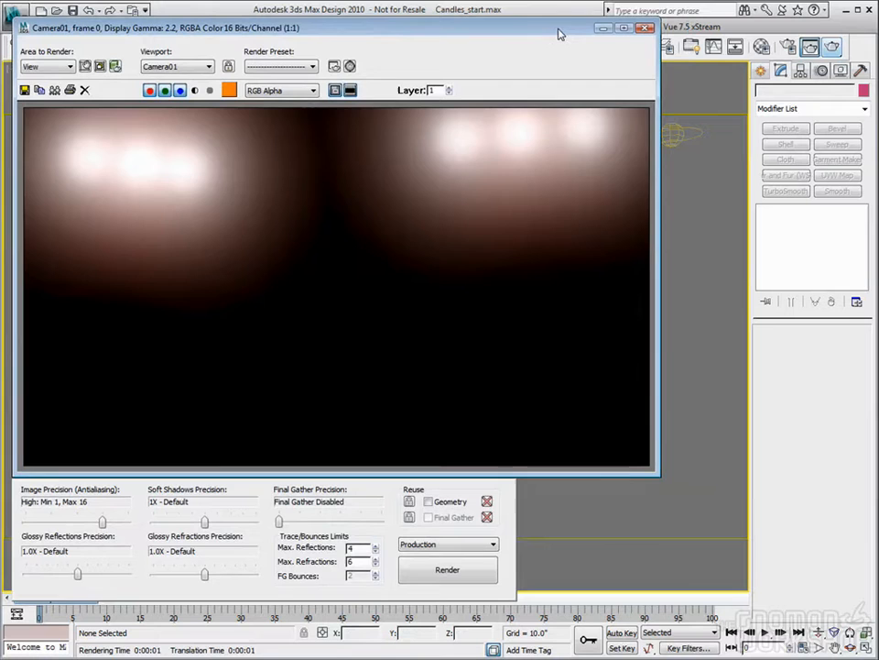
click(644, 31)
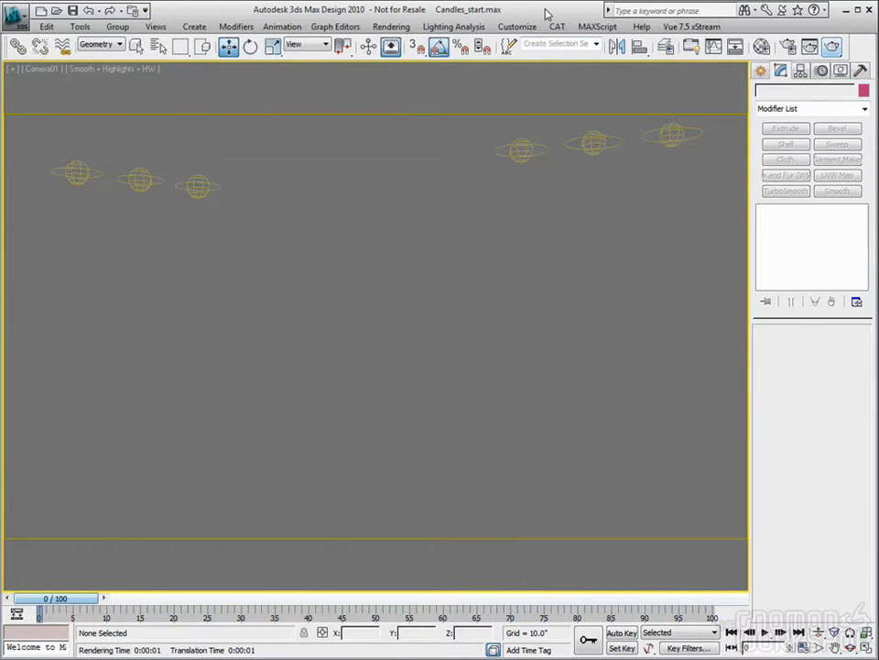
- Reopen the effects settings, set the Lens Effects Glow element's size to 5 and re-render the camera view
key(8)
click(811, 47)
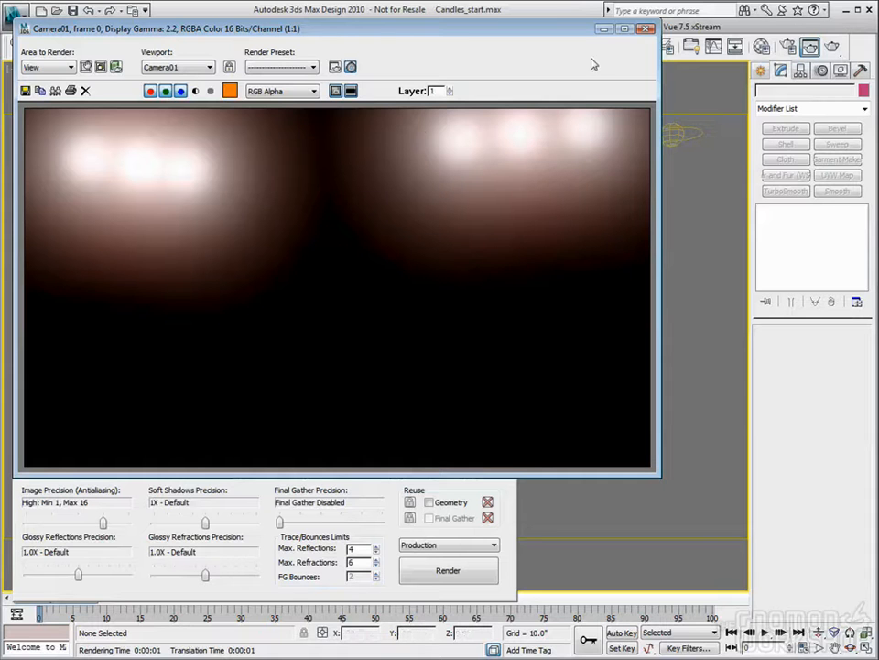
click(646, 30)
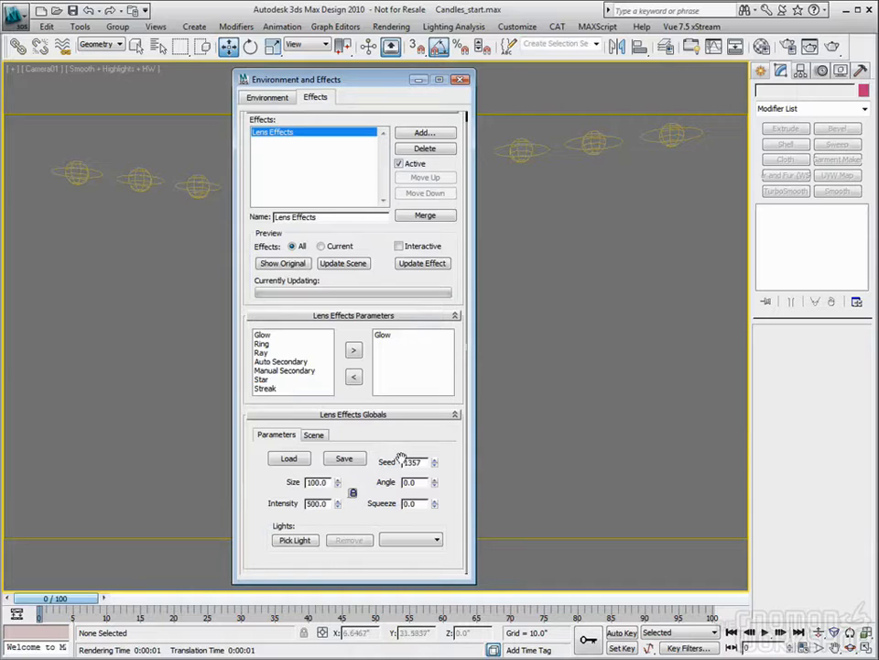
click(385, 337)
scroll(449, 403, down, 6)
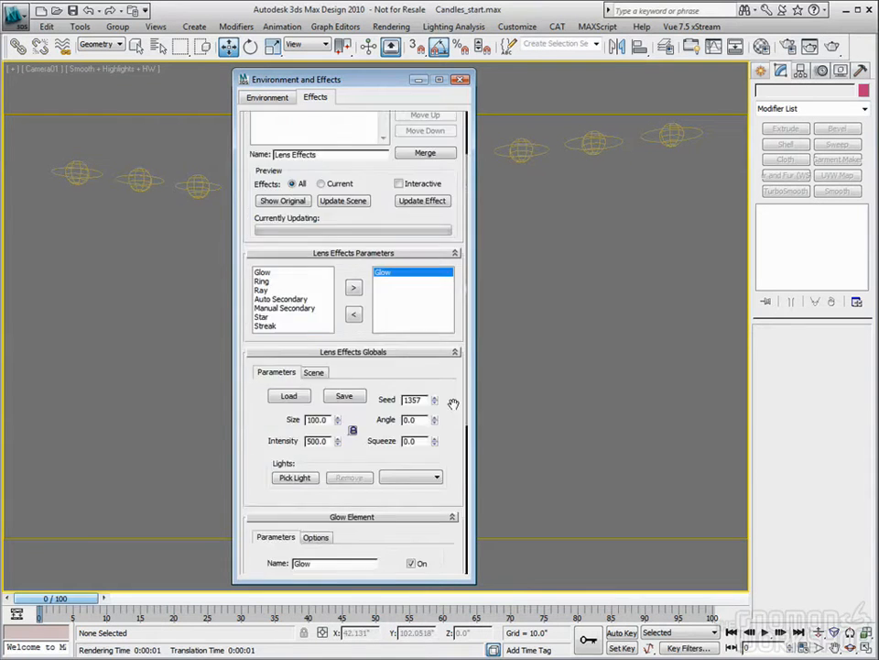
scroll(394, 366, up, 1)
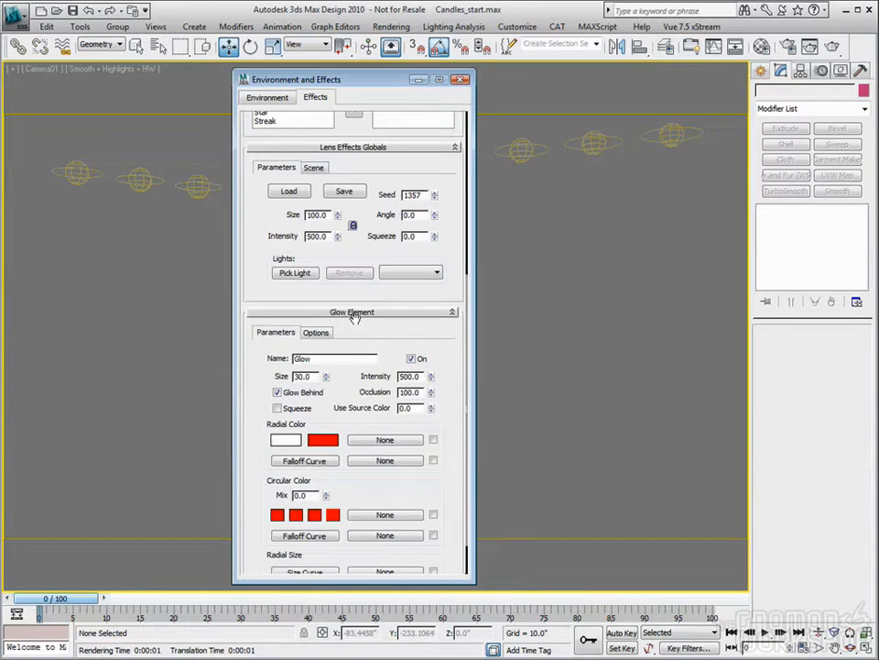
drag(315, 377, 273, 376)
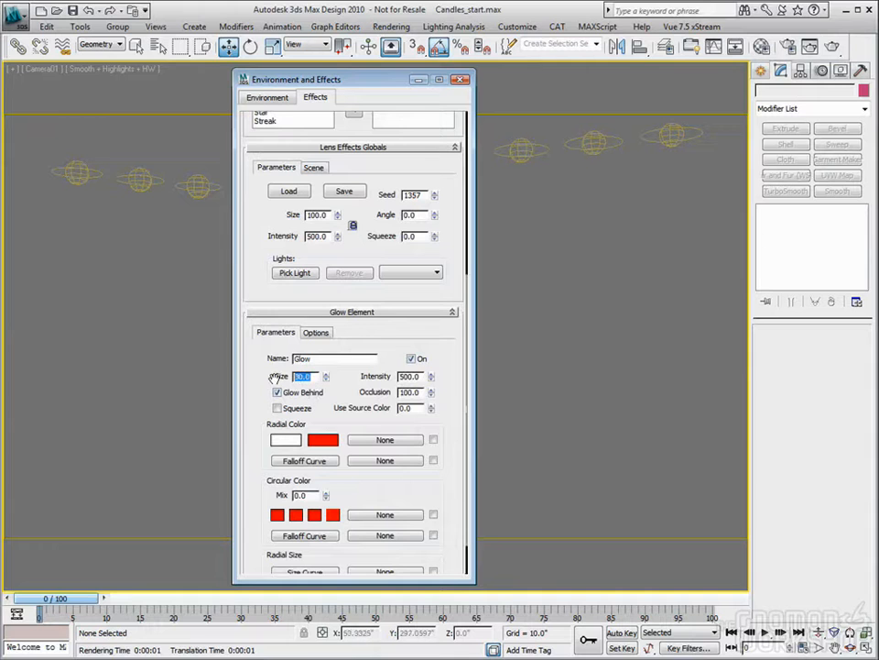
text(5)
key(Tab)
click(857, 48)
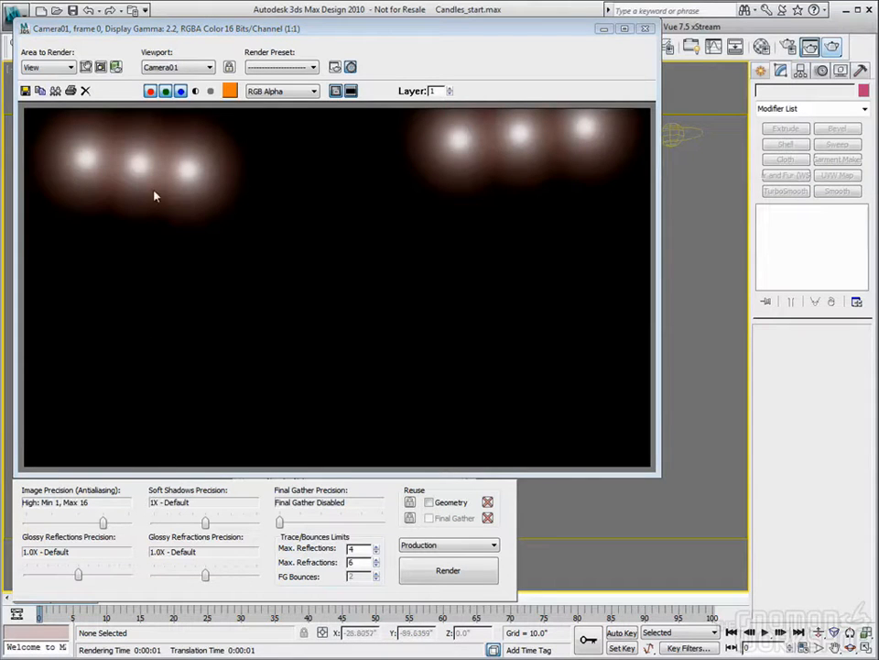
- Set the Lens Effects Glow element's size to 2, test-render the camera view and close the rendered frame
click(645, 29)
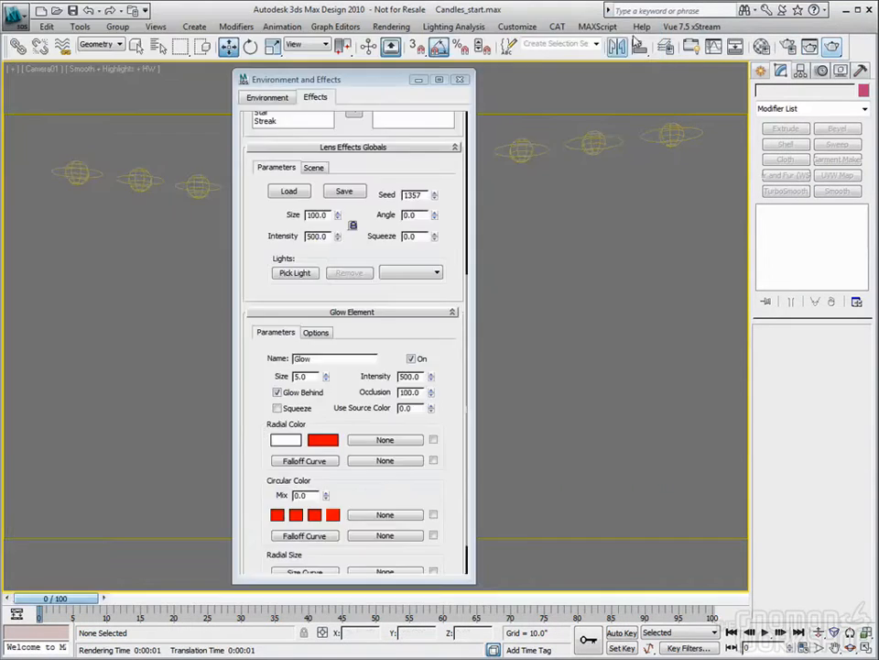
double_click(303, 375)
text(2)
key(Tab)
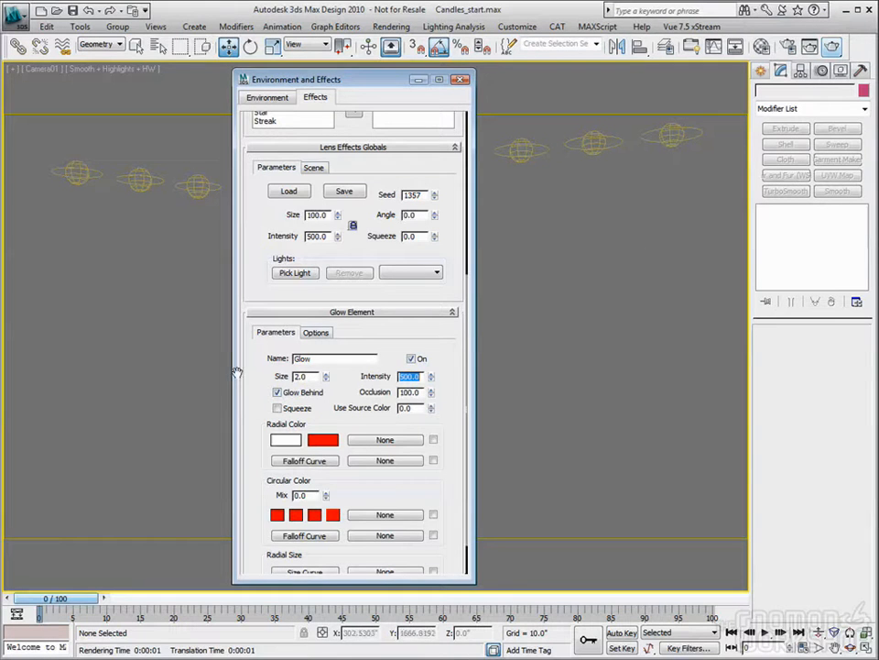
click(833, 48)
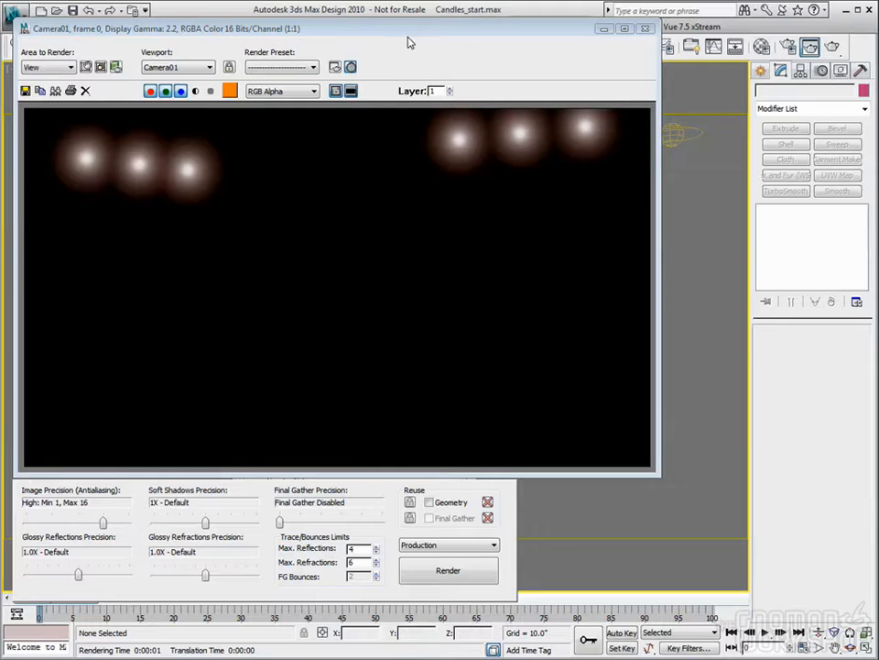
click(645, 28)
- Adjust the Glow element's radial center color by altering its hue and whiteness slightly, keeping it close to white
click(276, 441)
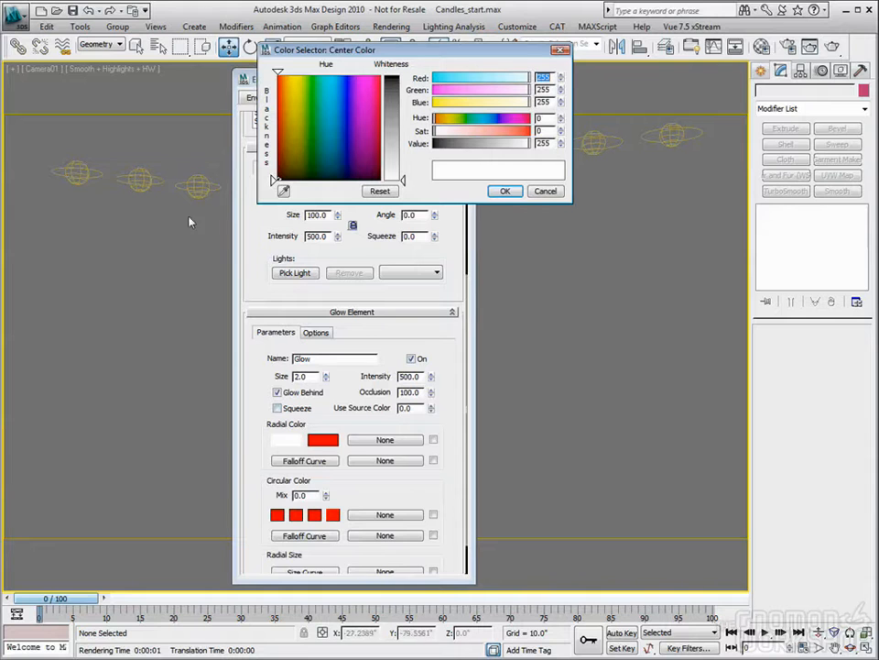
drag(292, 82, 291, 79)
drag(403, 181, 403, 175)
click(504, 190)
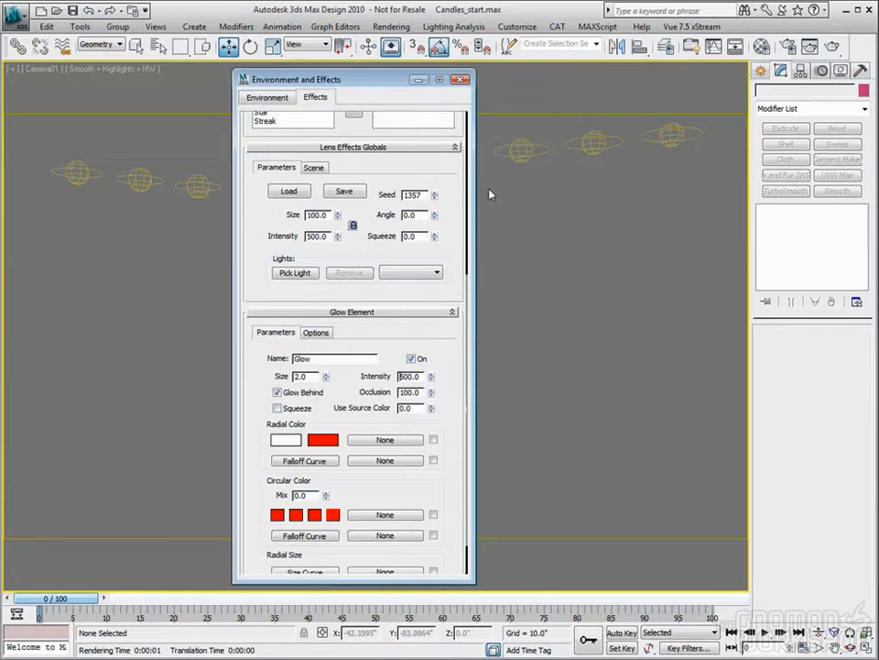
- Change the Glow element's radial edge color to orange, test-render the camera view and close the rendered frame
click(330, 441)
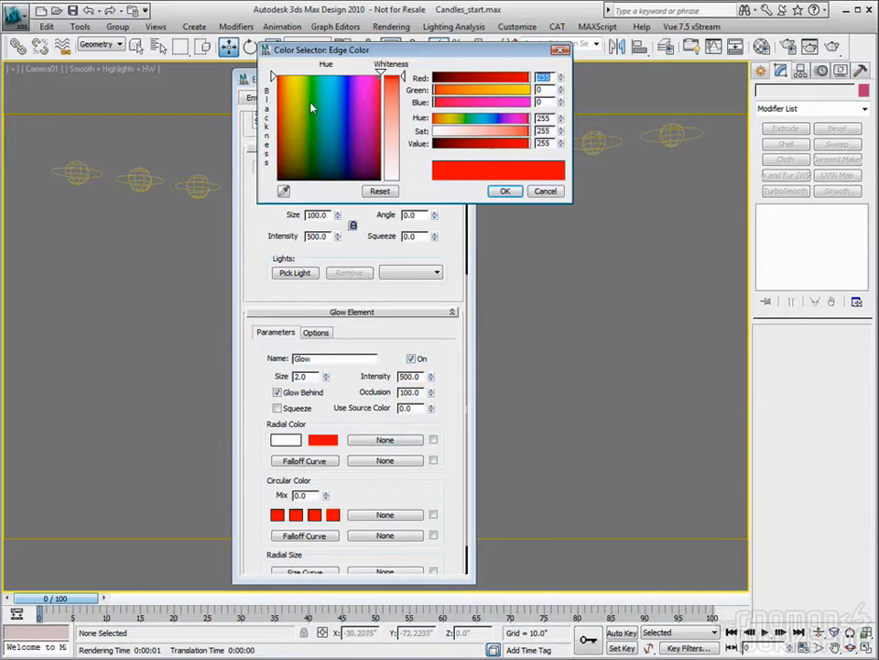
drag(311, 109, 283, 90)
click(504, 191)
key(shift+q)
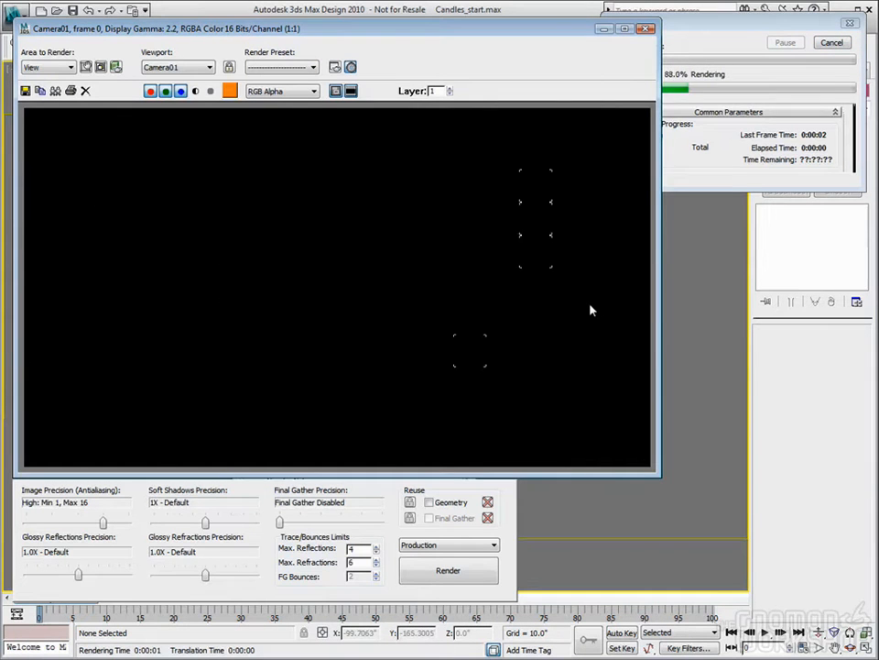
click(645, 28)
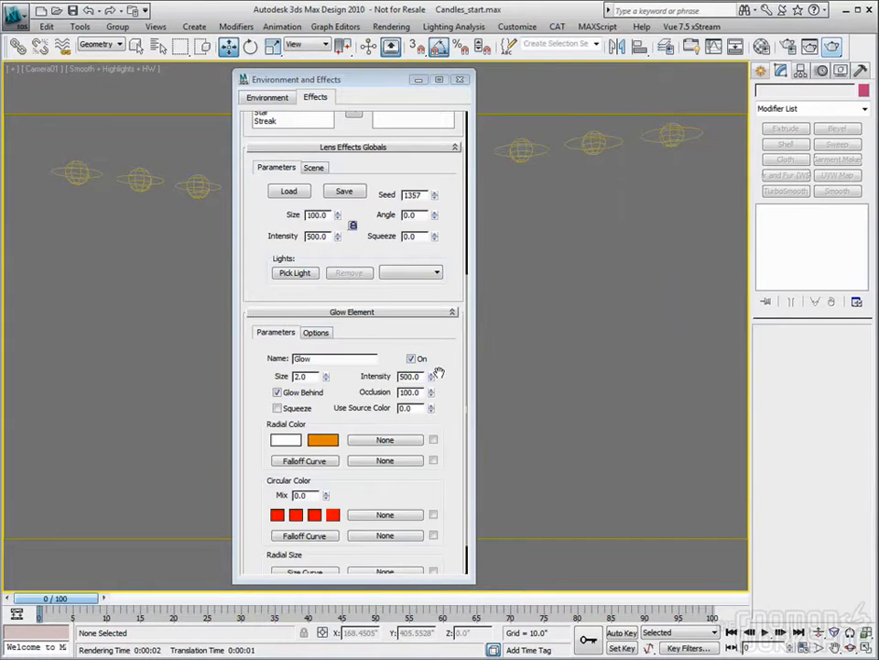
- Set the Glow element's radial edge color to a deep red with RGB 159, 0, 0
click(322, 440)
drag(282, 115, 275, 116)
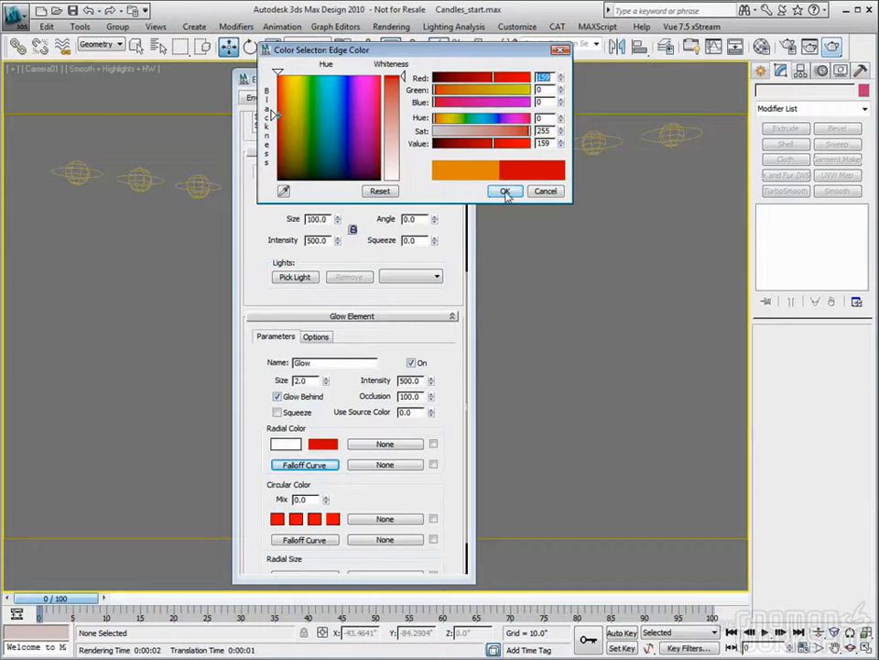
click(506, 191)
- Examine the Glow element's image source options, the maps available for its radial color and its radial falloff curve
click(317, 338)
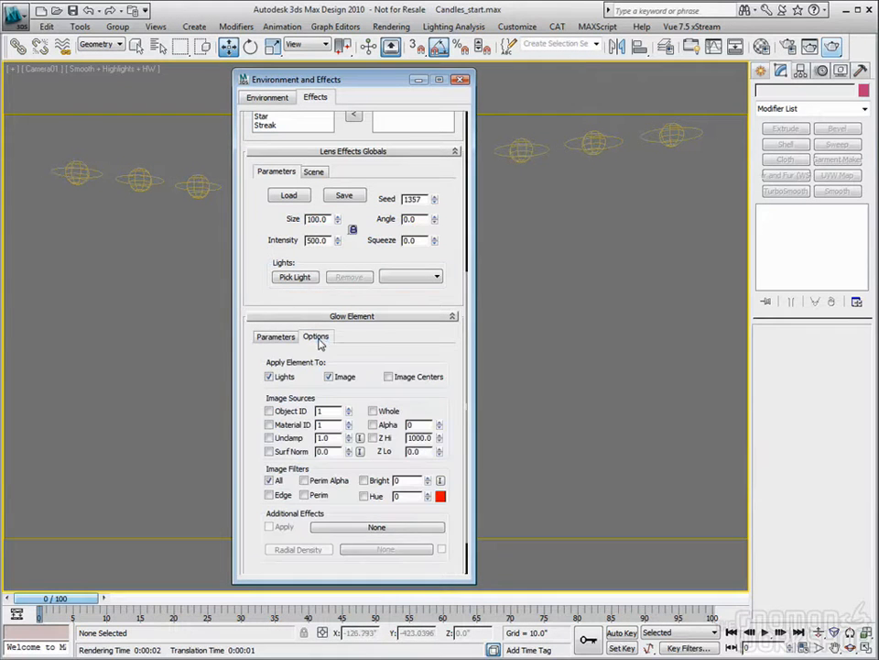
drag(369, 293, 366, 253)
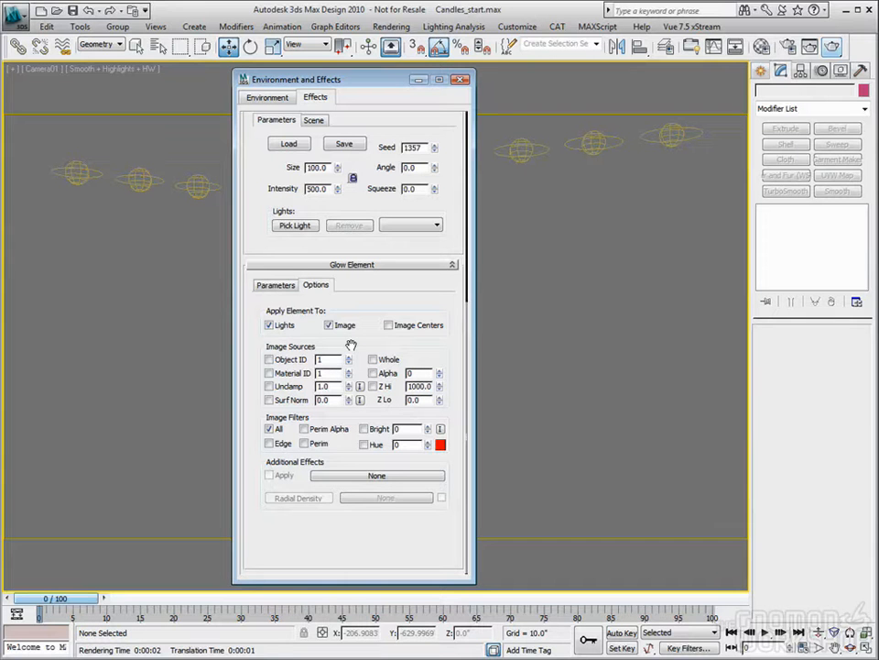
click(275, 285)
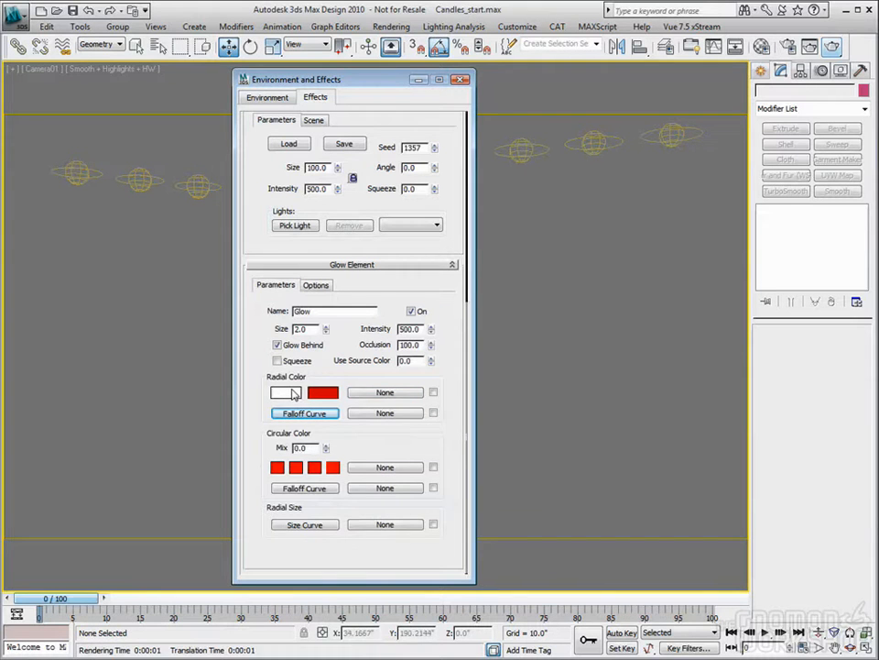
click(385, 393)
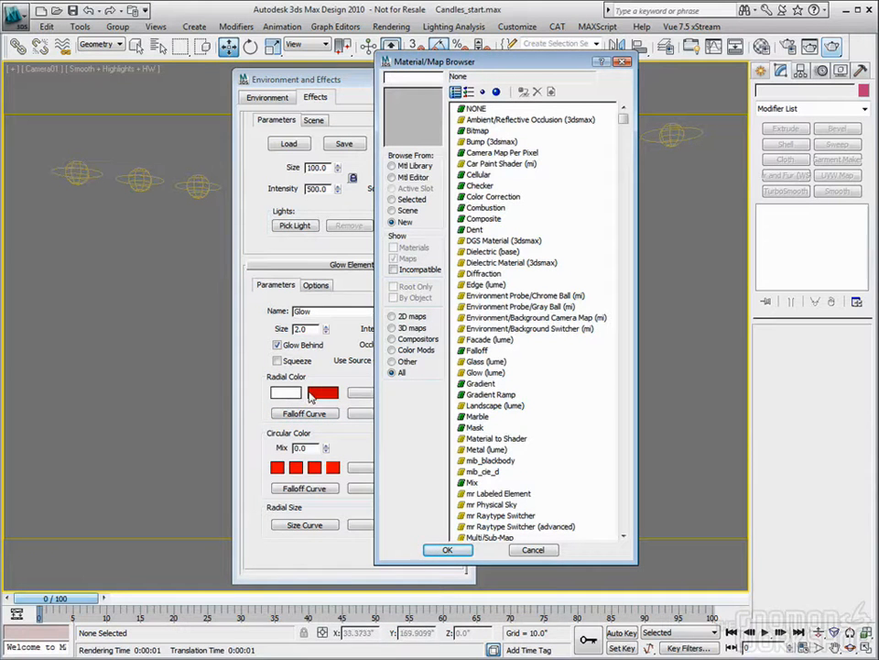
click(533, 549)
click(300, 414)
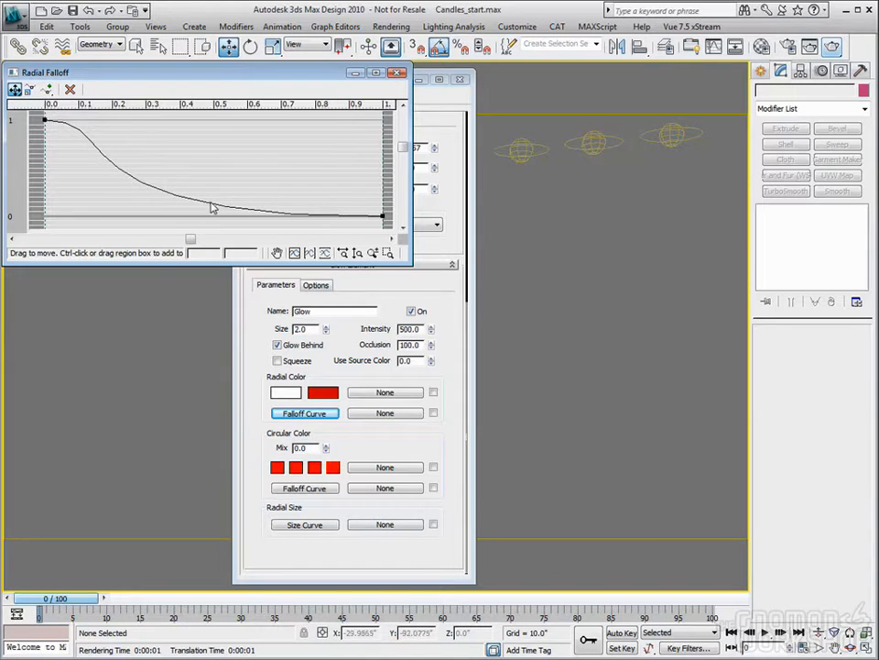
click(395, 72)
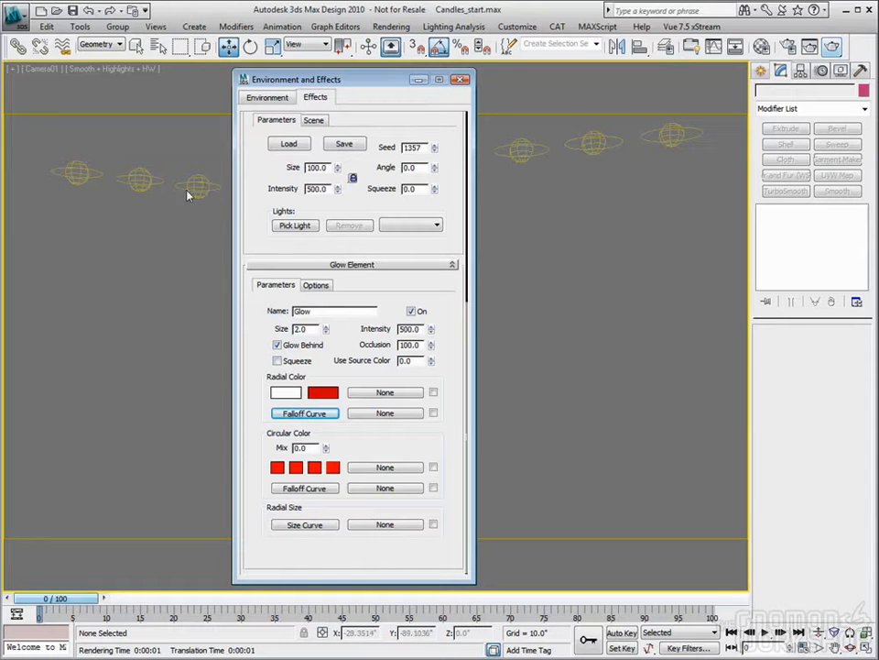
- Enable Squeeze on the Glow element, test-render the camera view and close the rendered frame
click(279, 362)
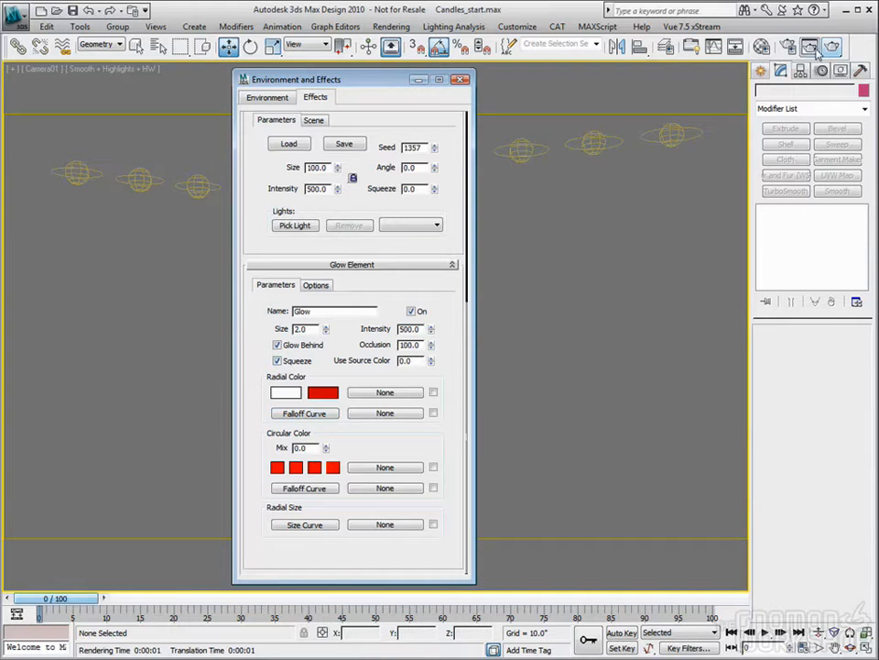
key(shift+q)
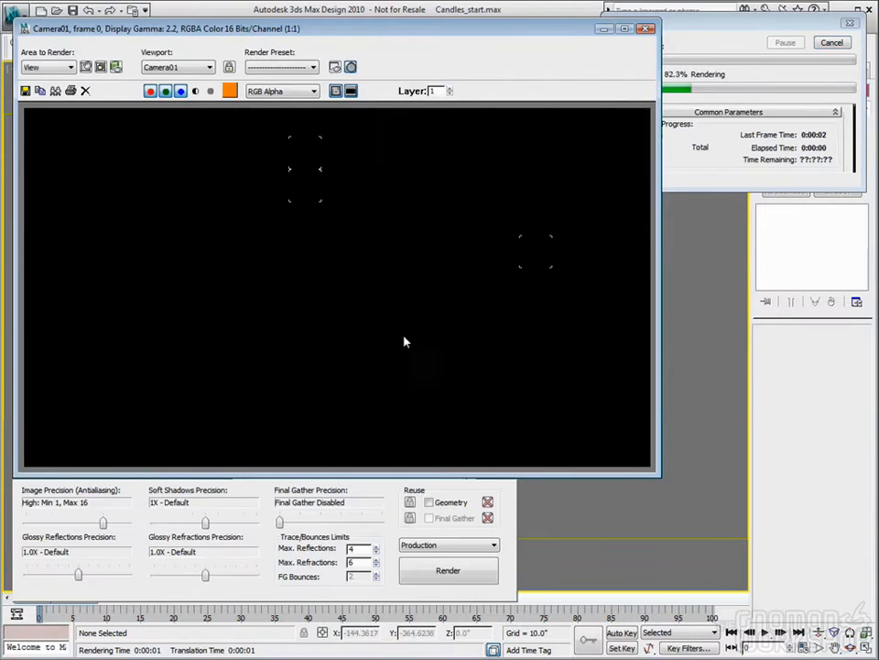
click(645, 28)
- Set the Glow element's size to 50, re-render the camera view and close the rendered frame
double_click(300, 328)
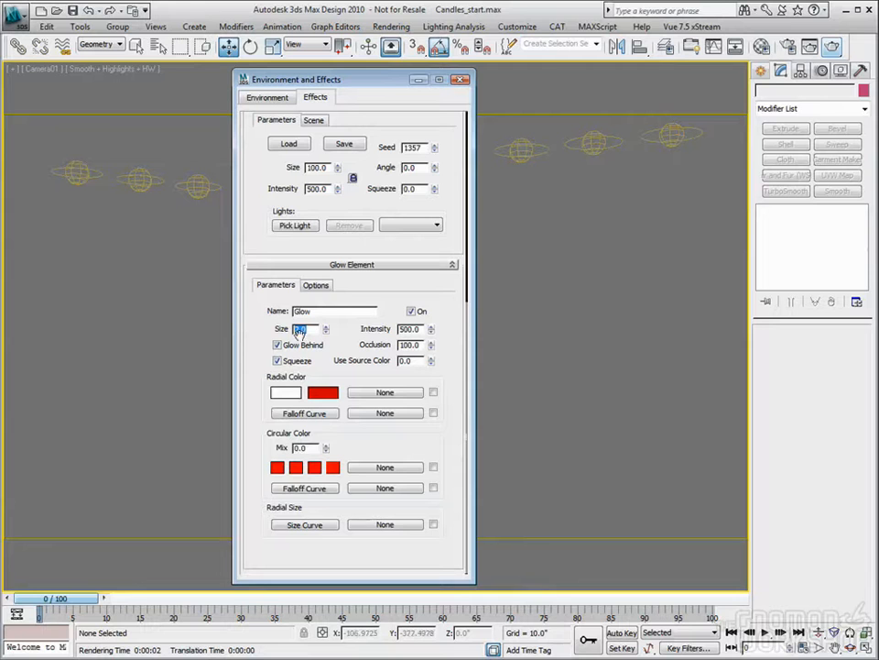
text(50)
key(Tab)
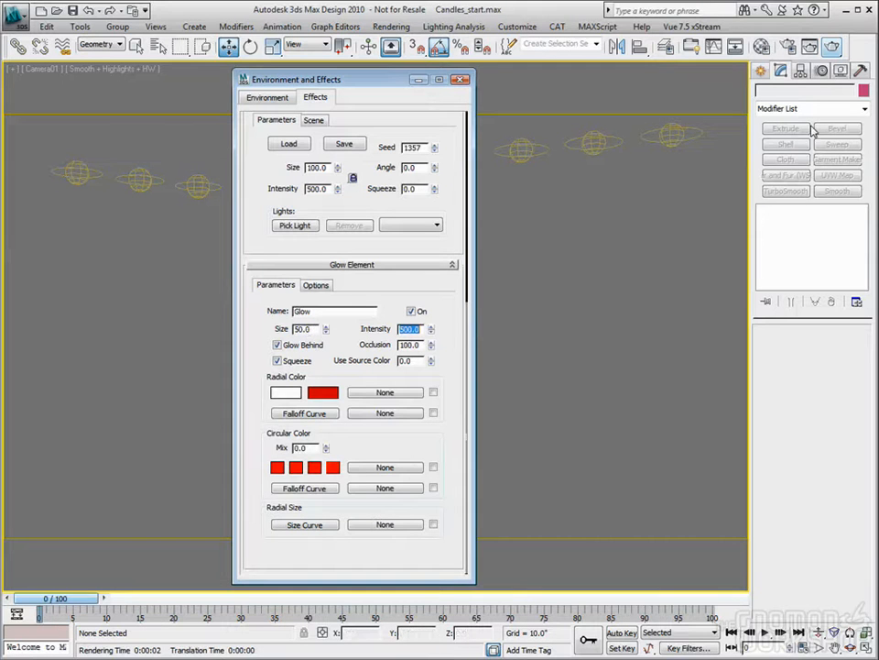
click(834, 46)
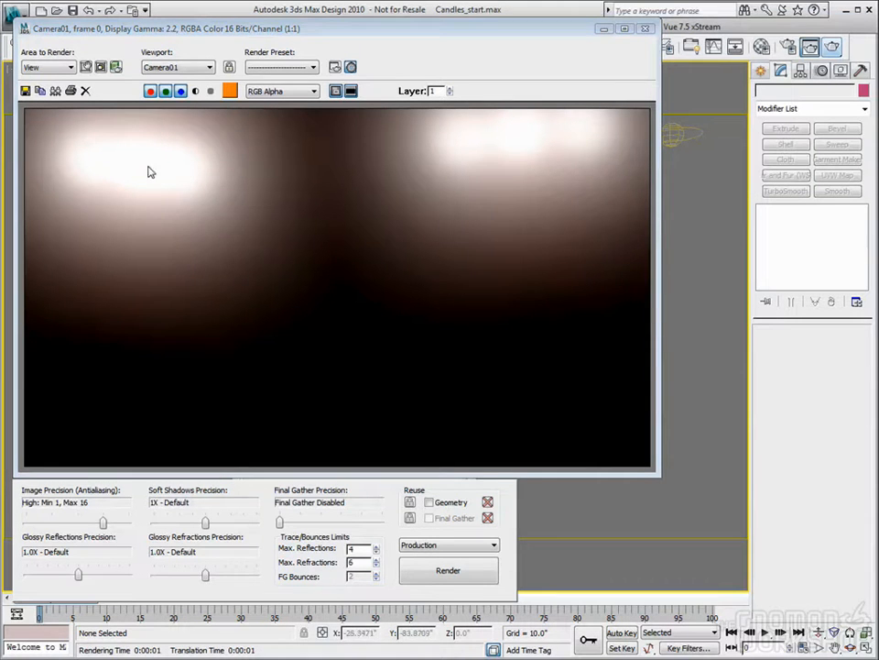
click(644, 31)
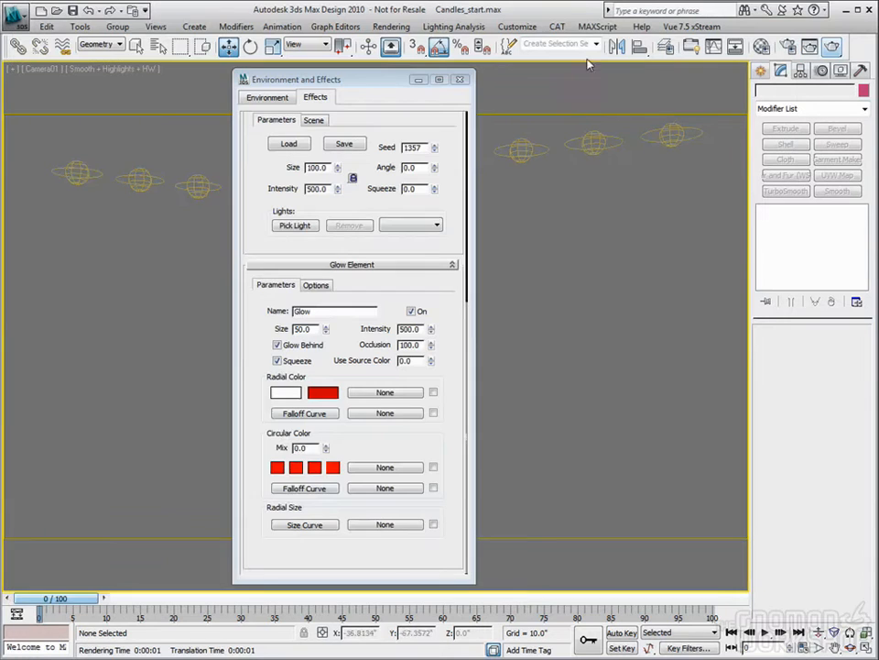
- Turn off Squeeze, reduce the Glow element's size again and close the effects settings
double_click(316, 328)
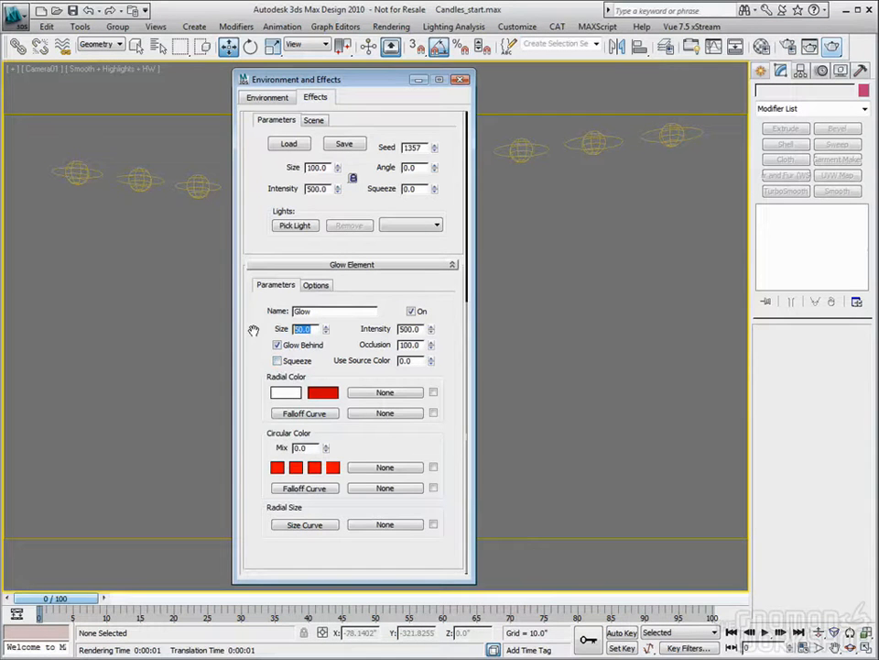
key(Tab)
click(461, 79)
- Unhide all scene objects, render the full candle scene from the camera and close the rendered frame
right_click(430, 269)
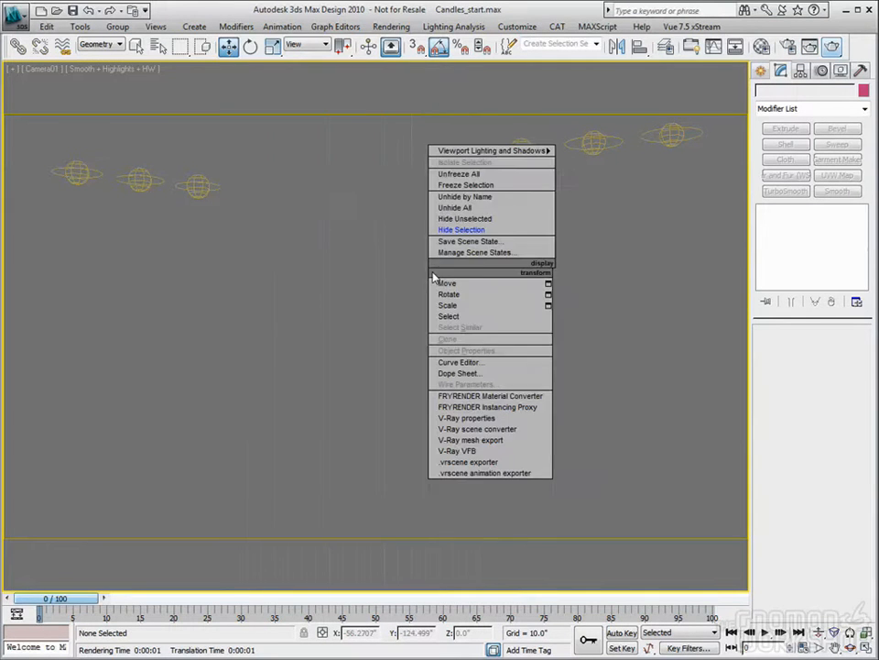
click(451, 209)
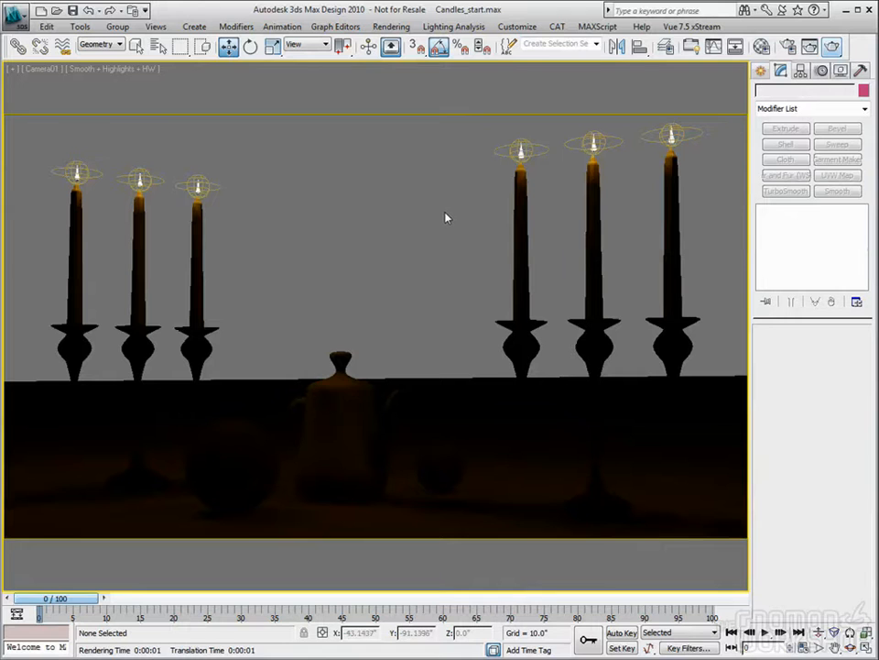
click(832, 46)
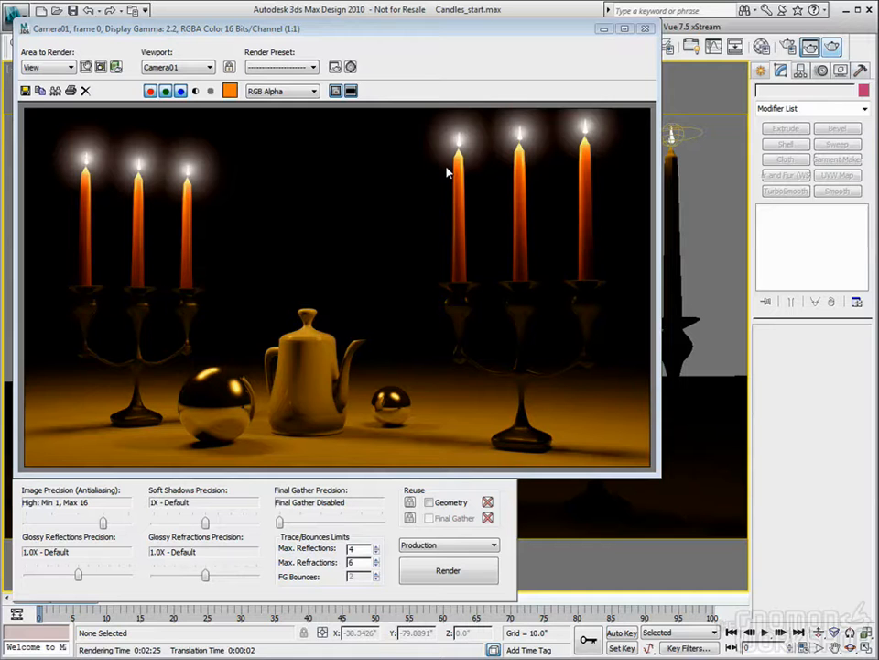
click(645, 28)
- Reopen the effects settings and remove the Glow element from the Lens Effects entry
click(392, 26)
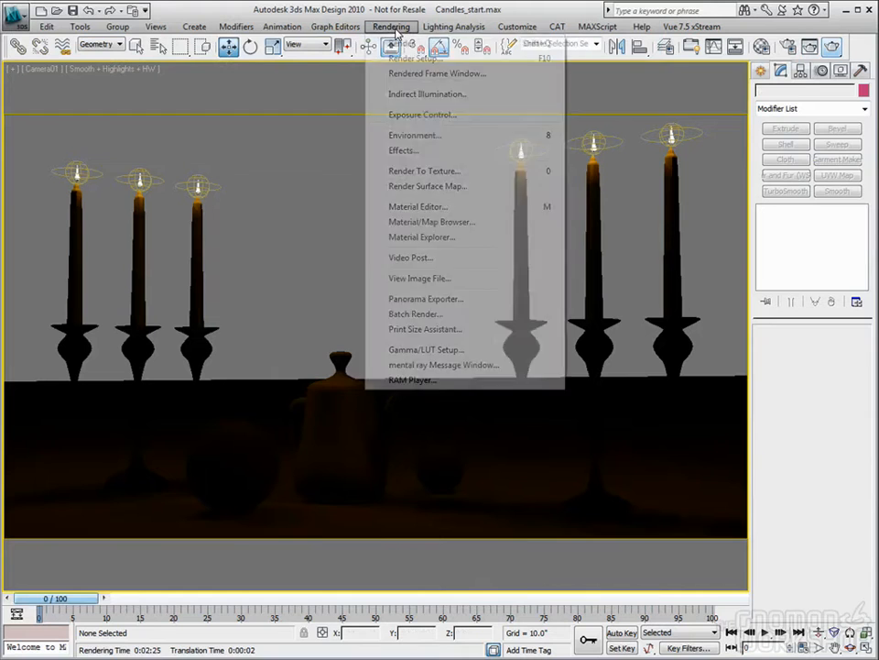
click(414, 151)
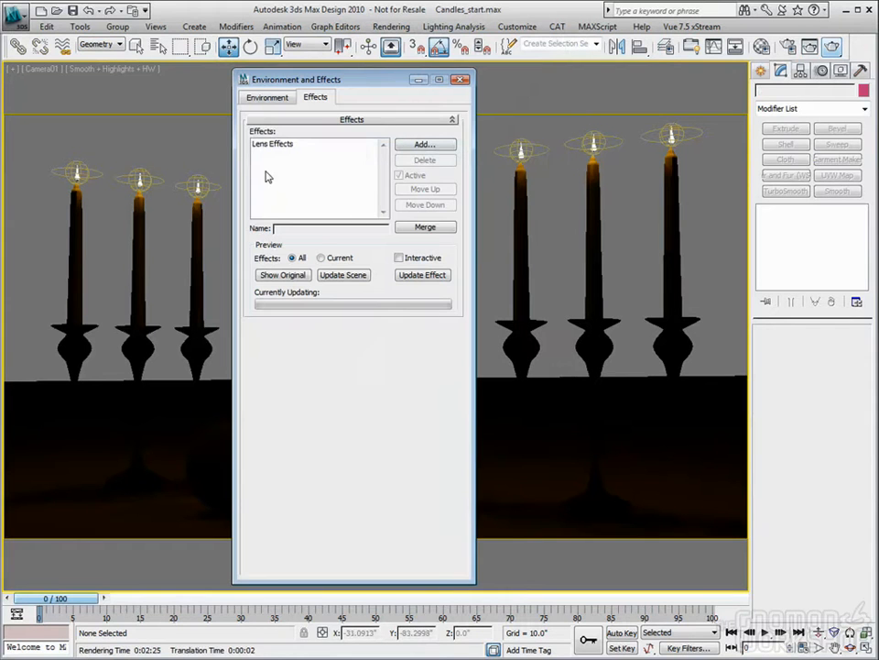
click(281, 144)
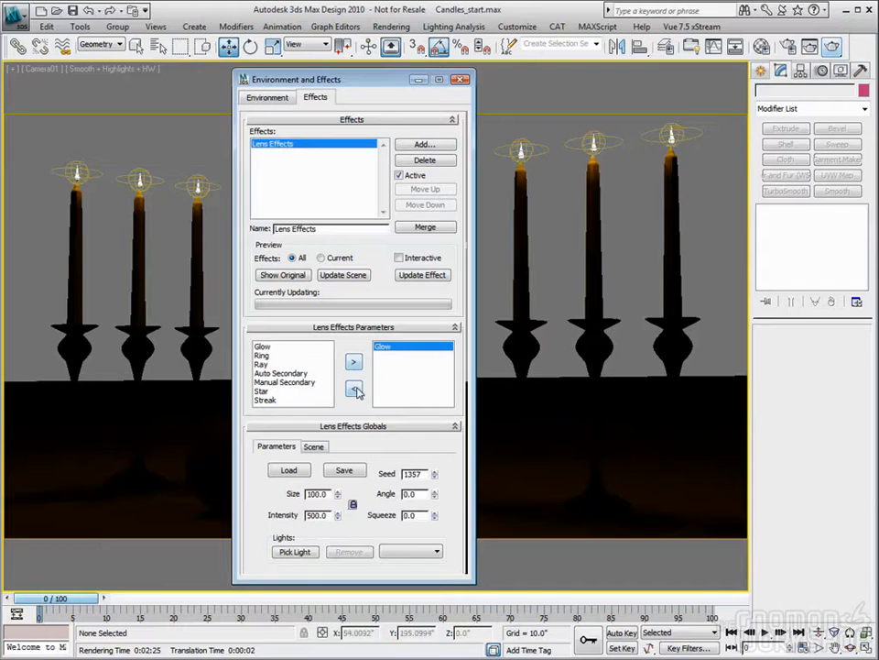
click(355, 389)
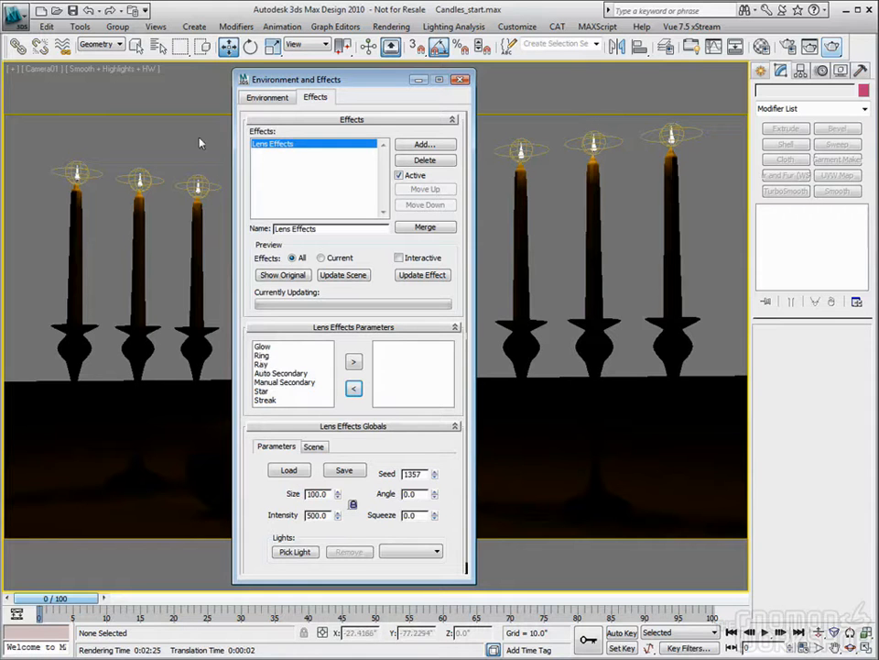
- Select all the scene geometry and hide it, leaving only the candle lights in the viewport
key(ctrl+a)
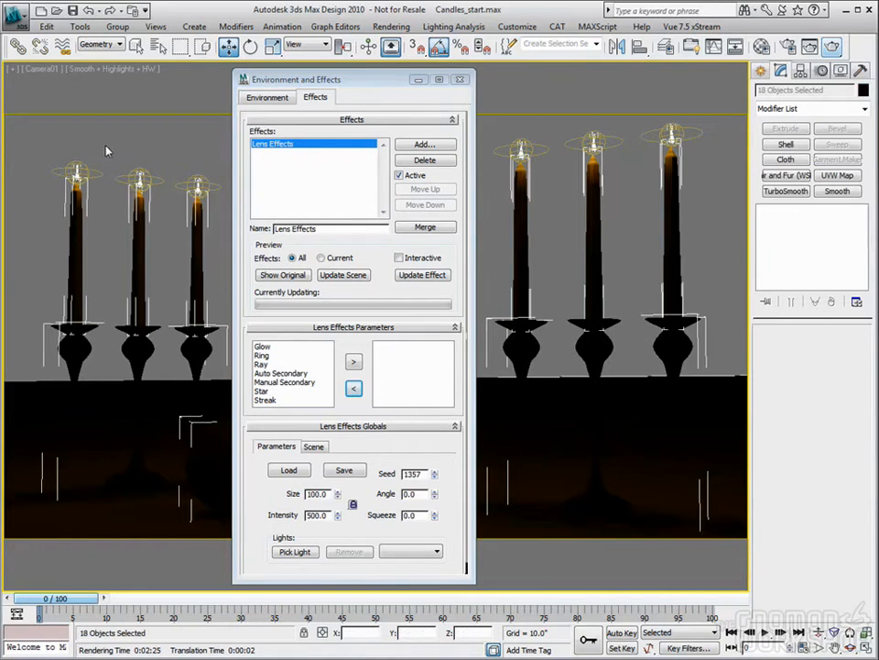
right_click(88, 167)
click(92, 133)
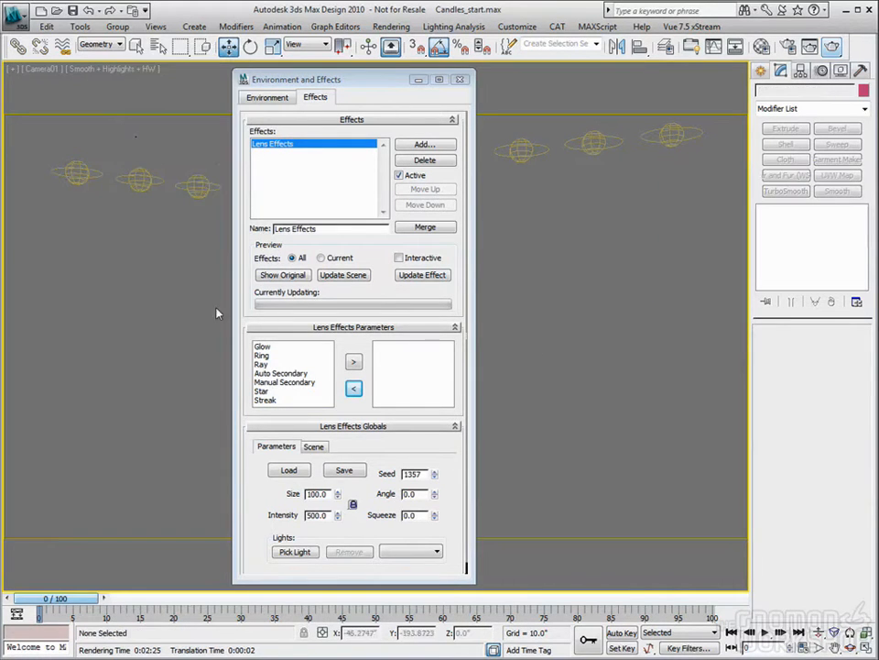
- Add a Ring element to the Lens Effects and check its source lights and parameters
click(261, 357)
click(354, 362)
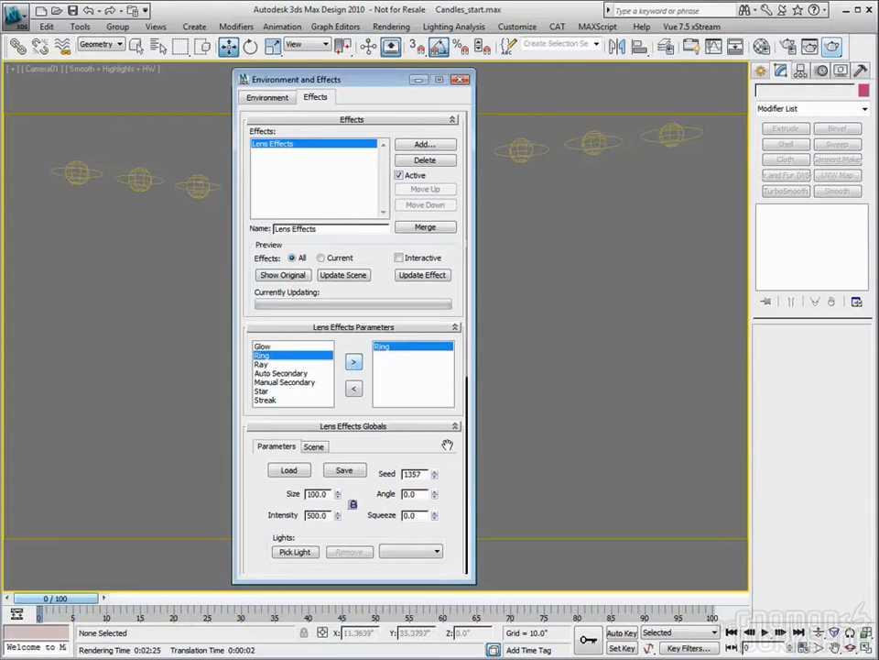
drag(428, 448, 427, 348)
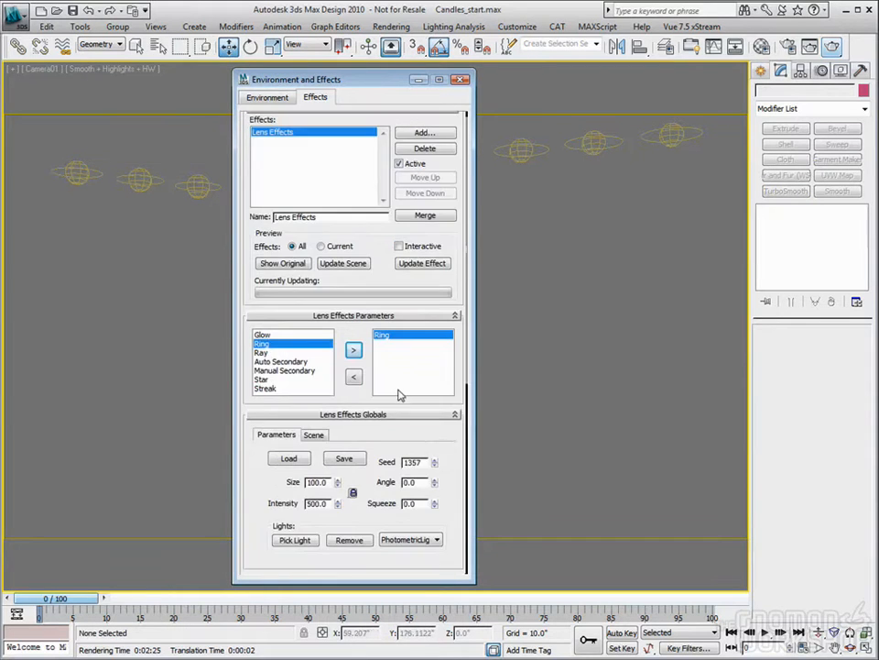
scroll(443, 331, down, 4)
scroll(442, 330, up, 1)
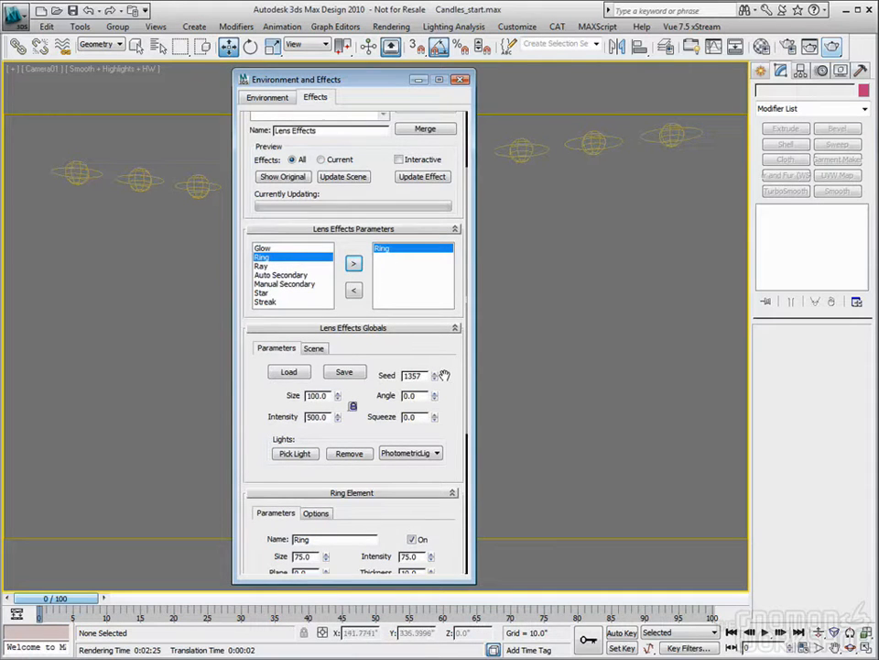
click(425, 458)
click(410, 469)
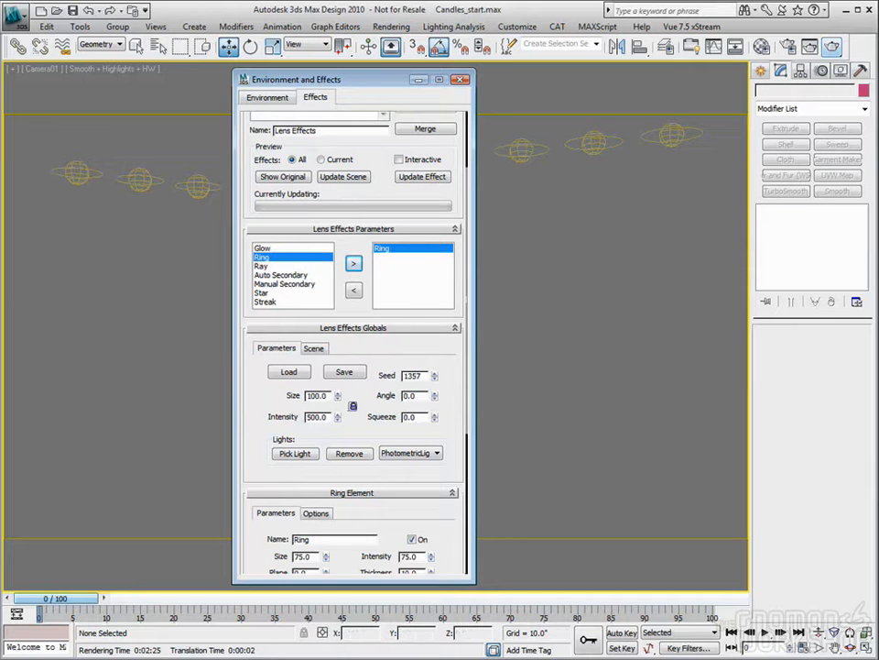
- Render the camera view with the Ring element applied and close the rendered frame
key(shift+q)
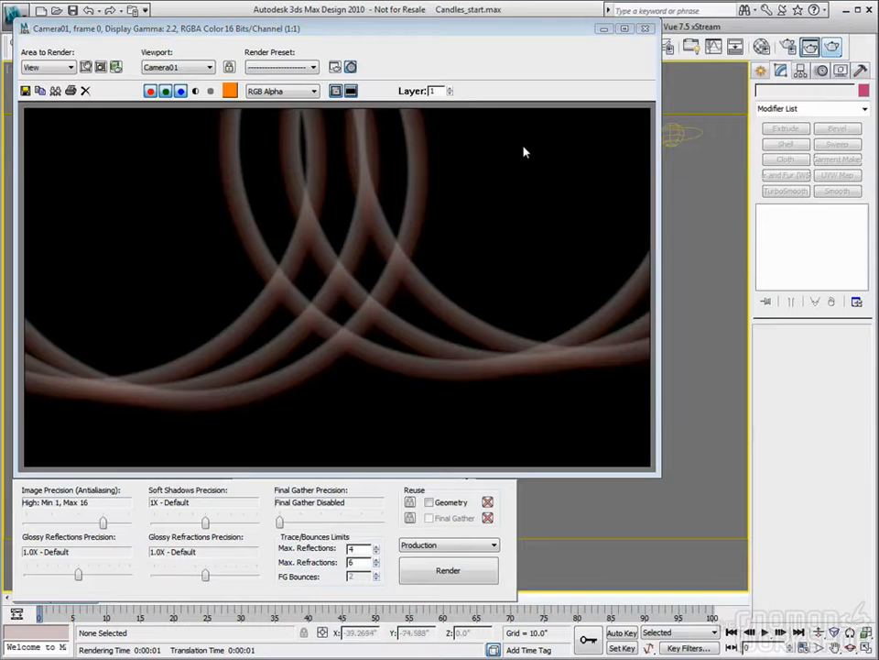
click(646, 29)
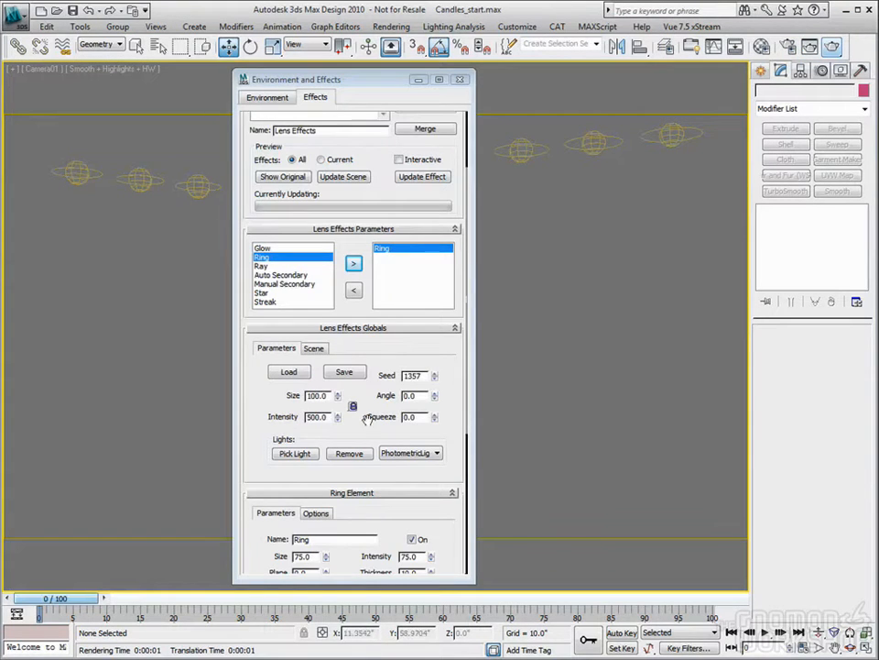
- Set the Ring element's size to 12, render the camera view and close the rendered frame
scroll(344, 394, down, 1)
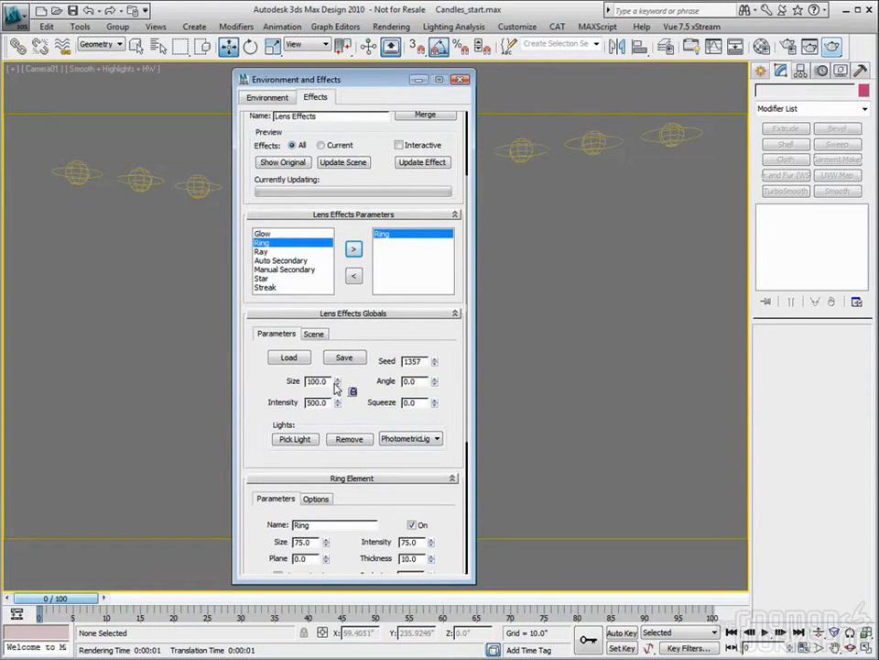
scroll(364, 332, down, 5)
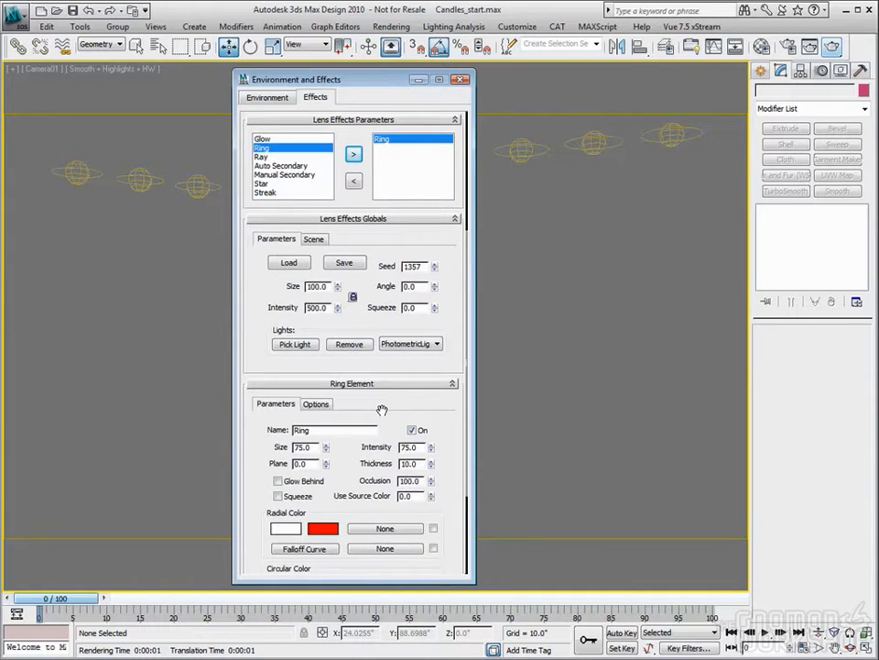
drag(326, 449, 338, 496)
click(833, 48)
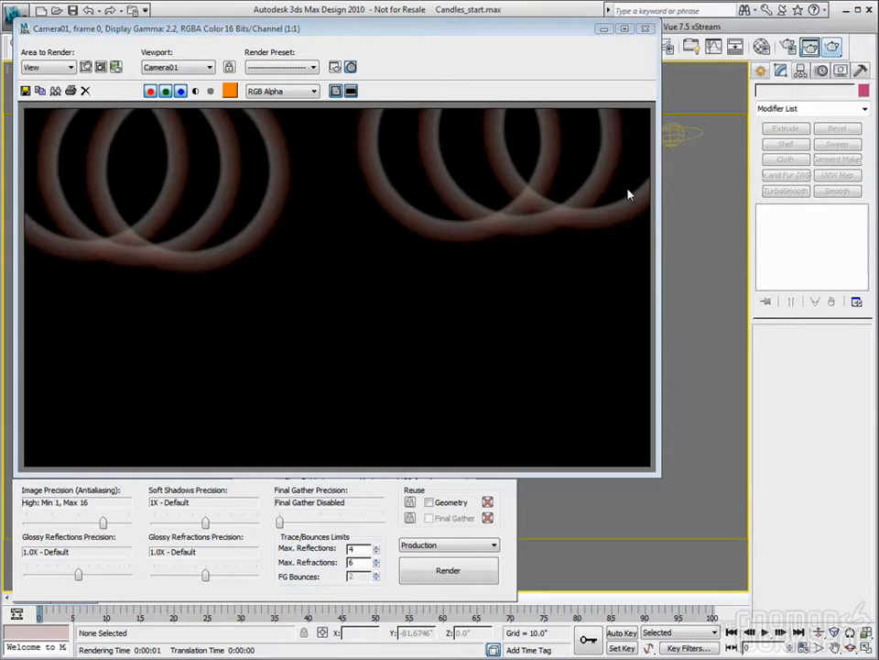
click(644, 28)
- Replace the Ring element with a Ray element in the Lens Effects and test-render the camera view
scroll(352, 385, down, 3)
scroll(353, 375, down, 1)
scroll(352, 494, down, 3)
scroll(348, 486, up, 3)
scroll(336, 472, down, 1)
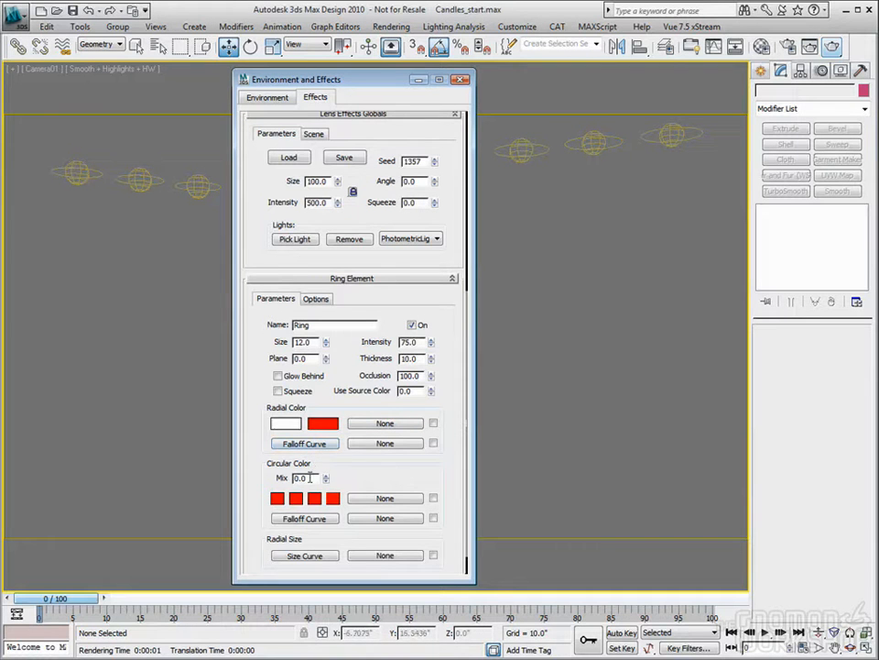
drag(458, 226, 458, 434)
click(353, 389)
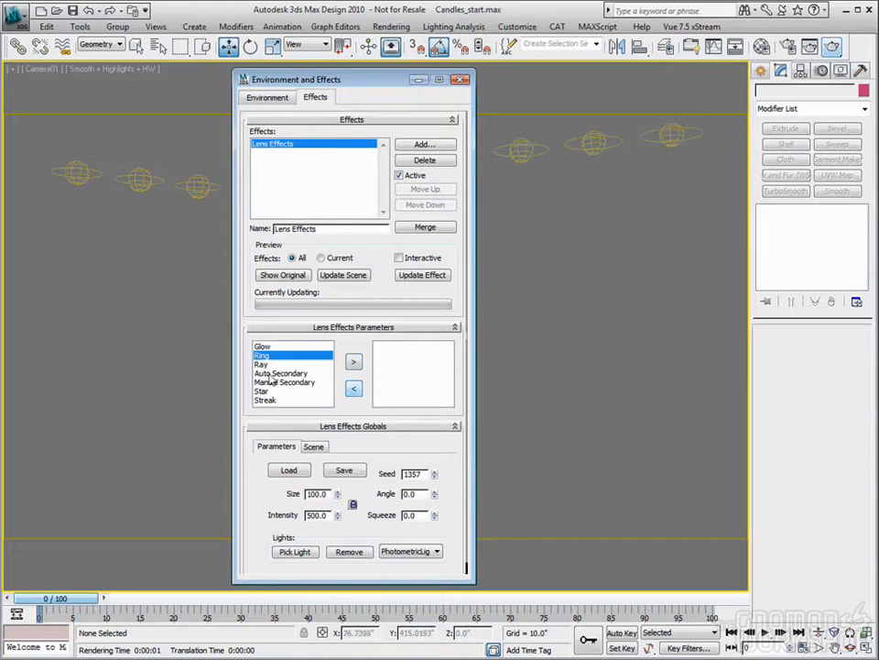
click(266, 363)
click(354, 360)
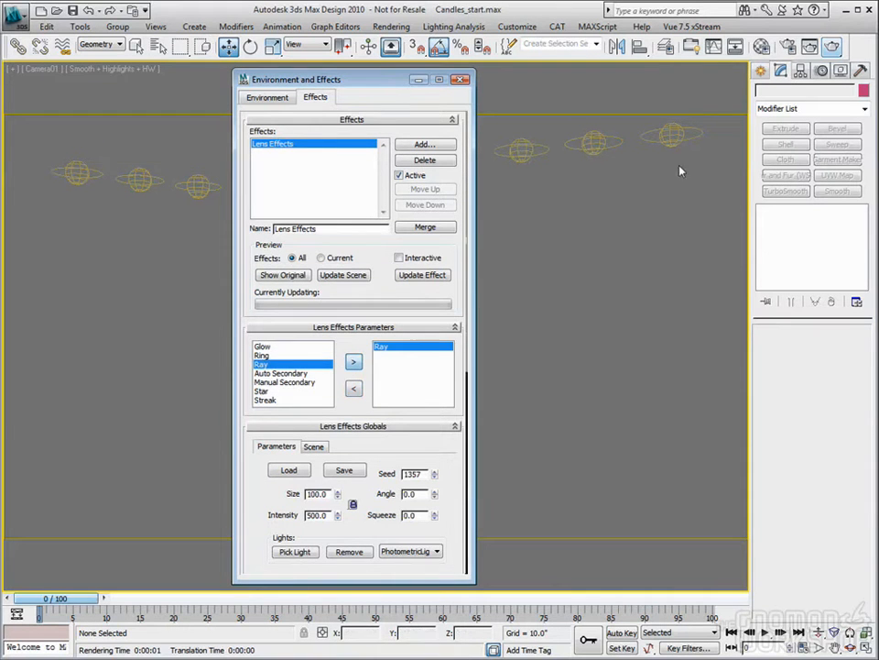
click(833, 46)
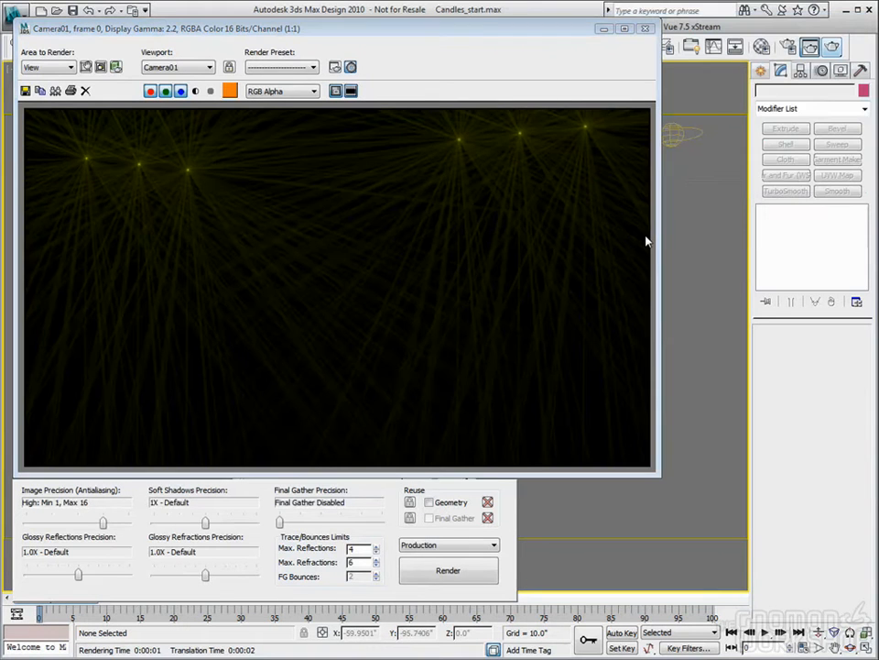
click(645, 28)
- Remove the Ray element from the Lens Effects and add an Auto Secondary element in its place
scroll(403, 367, down, 10)
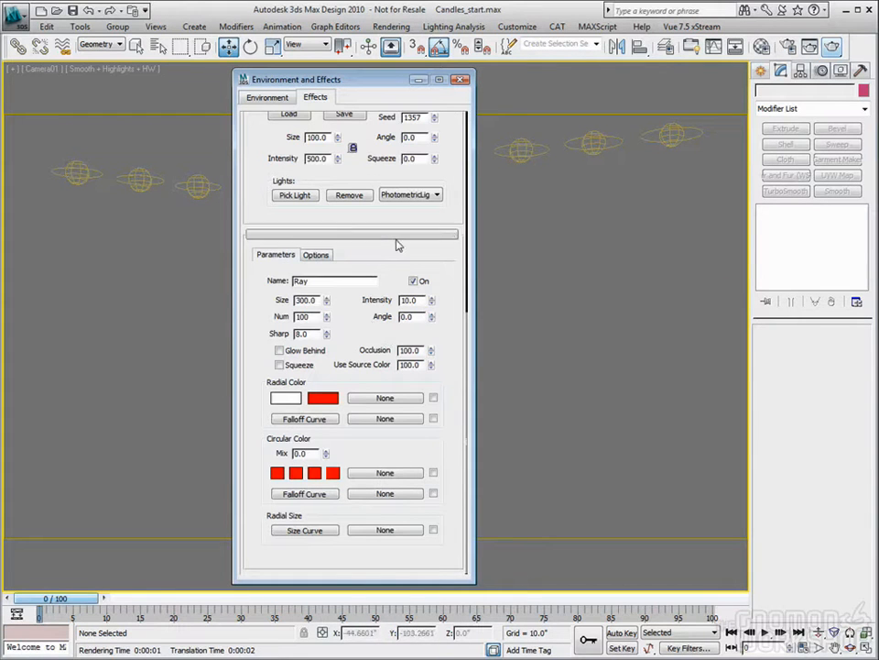
drag(449, 277, 448, 444)
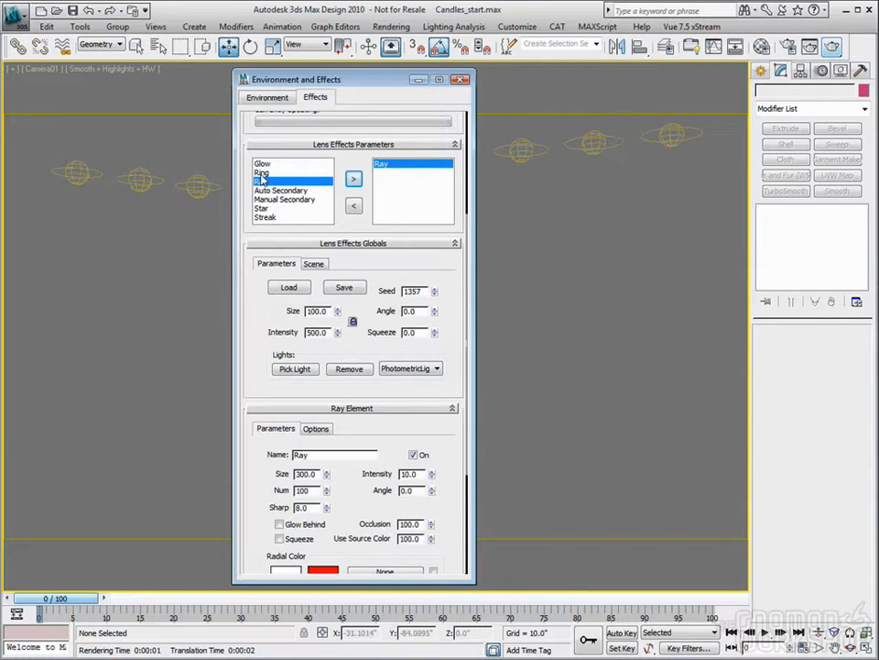
click(354, 205)
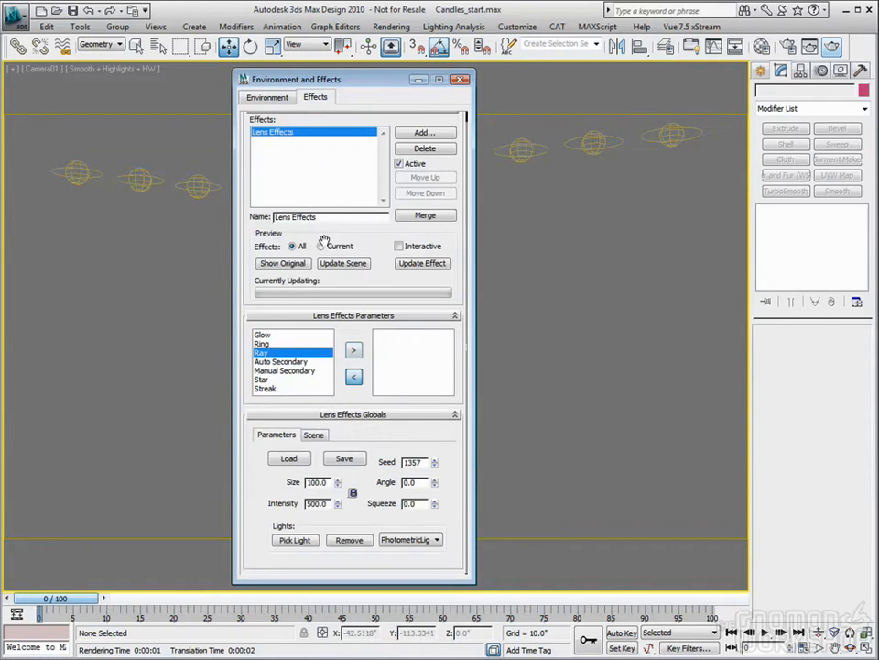
click(281, 362)
click(354, 349)
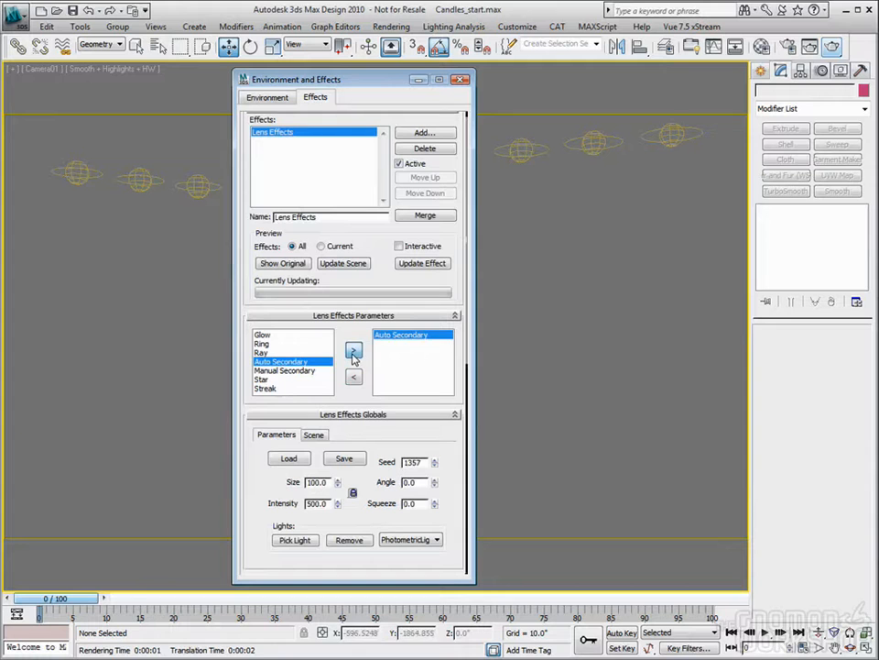
- Check the Auto Secondary element's parameters, render the camera view and close the rendered frame
scroll(406, 294, down, 5)
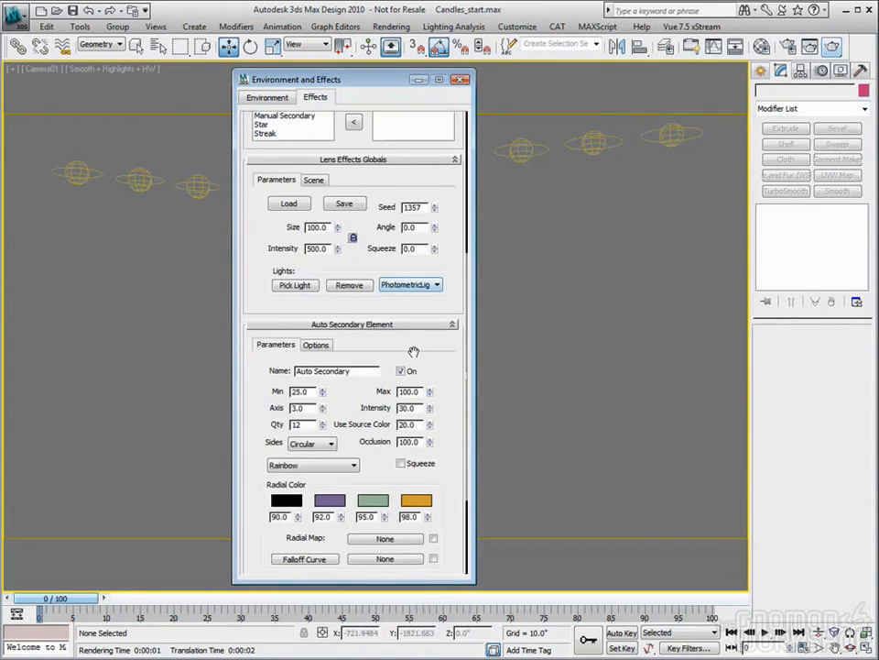
scroll(417, 354, down, 2)
scroll(418, 354, down, 2)
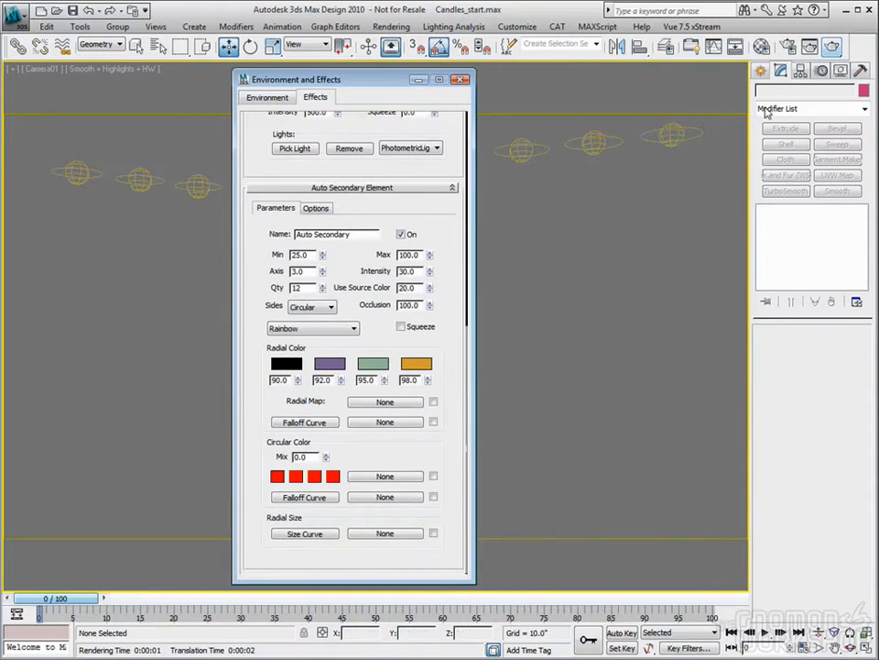
click(834, 46)
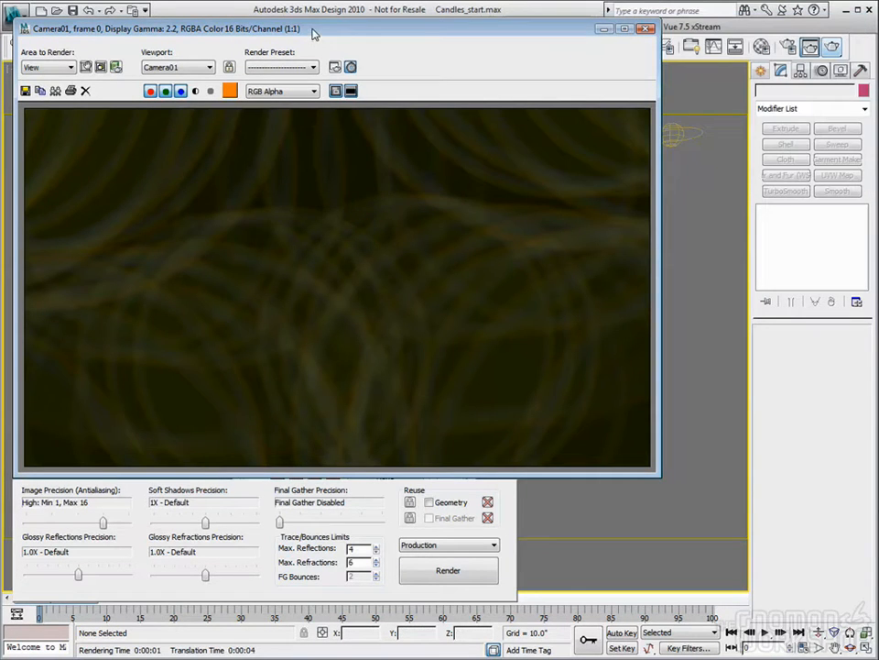
drag(314, 34, 332, 27)
click(661, 23)
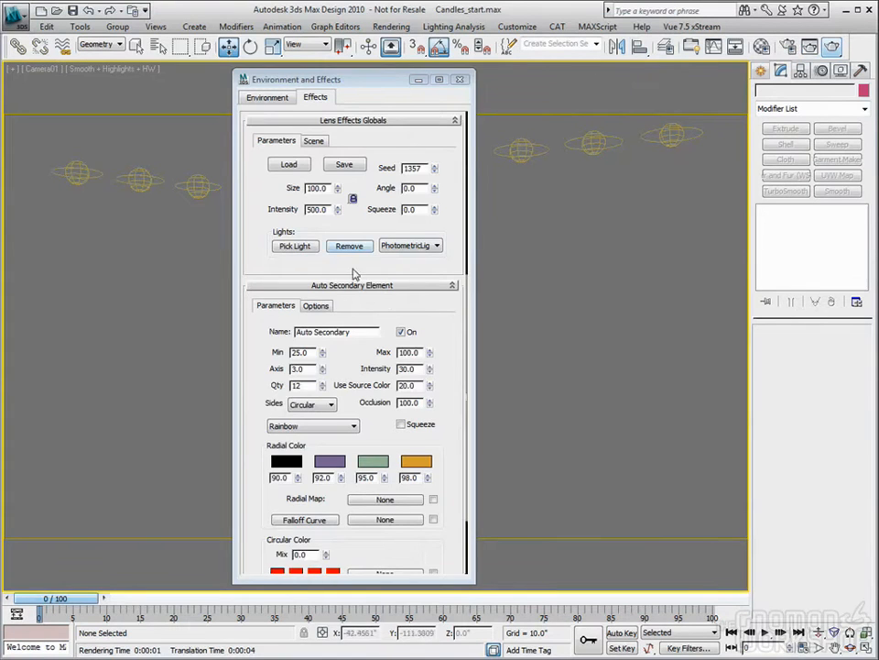
- Set the Lens Effects global size to 20 and render the Auto Secondary flares from the camera
drag(356, 262, 360, 312)
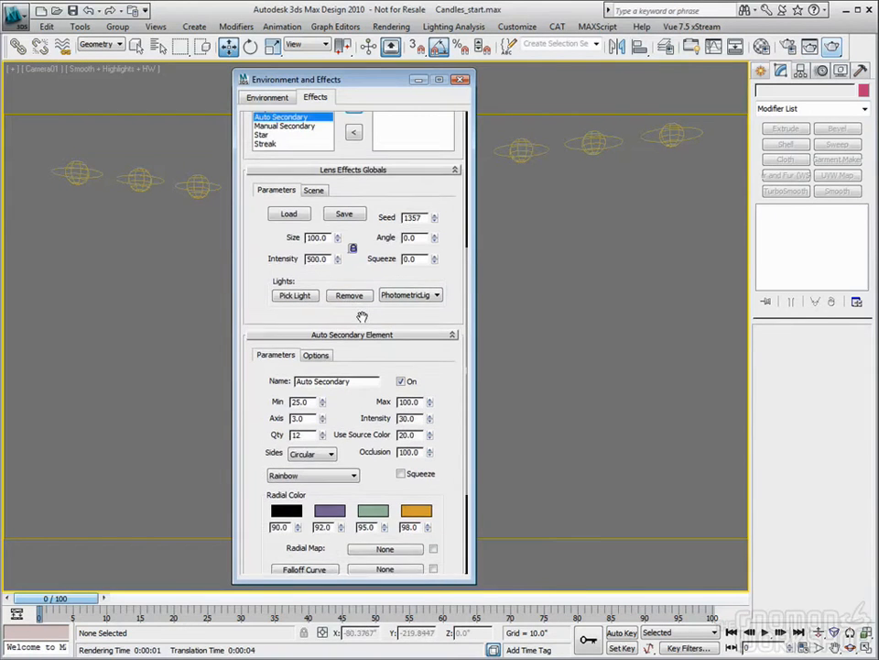
double_click(329, 237)
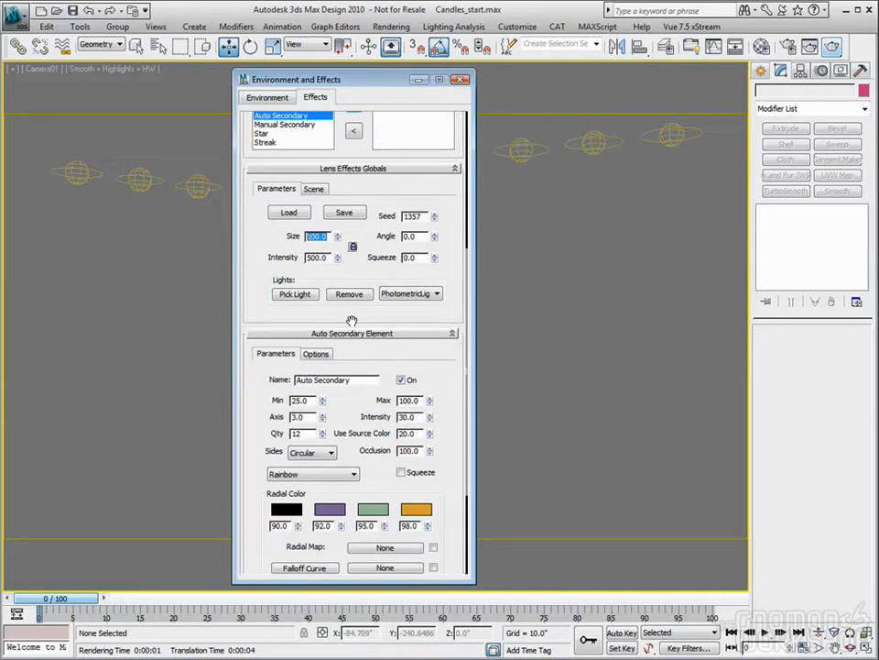
text(20)
key(Tab)
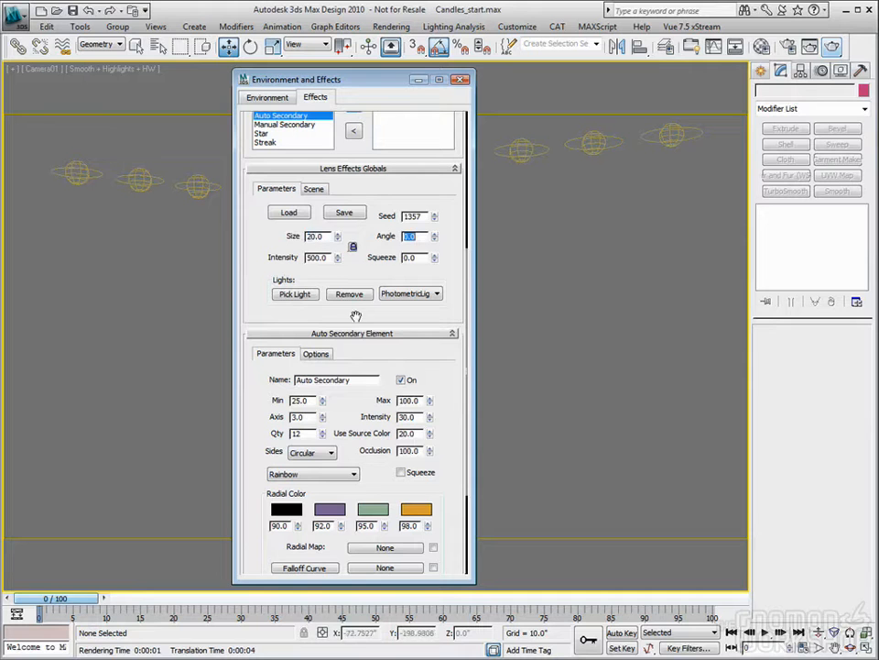
click(833, 45)
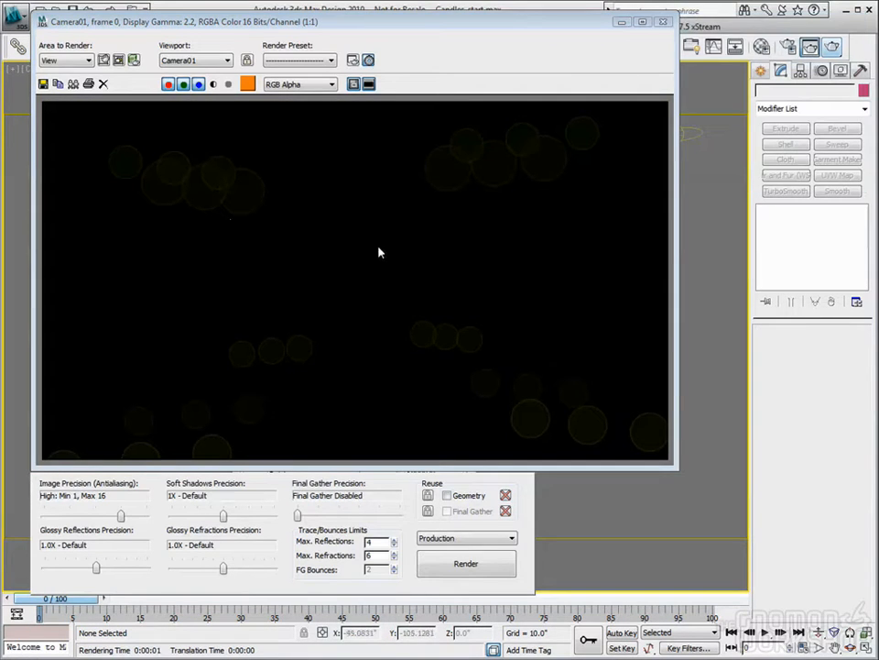
key(8)
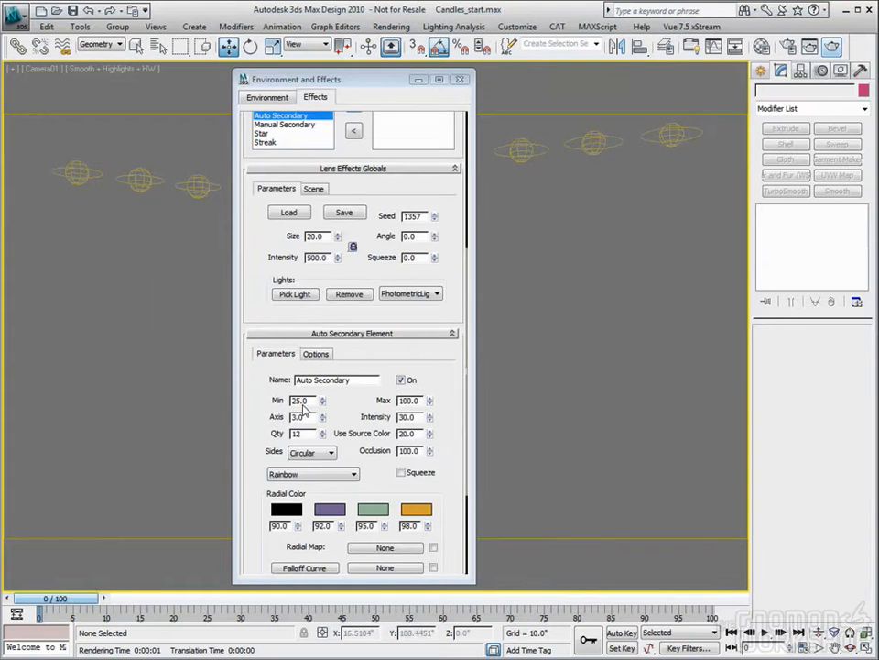
- Set the Lens Effects global size to 25
double_click(316, 236)
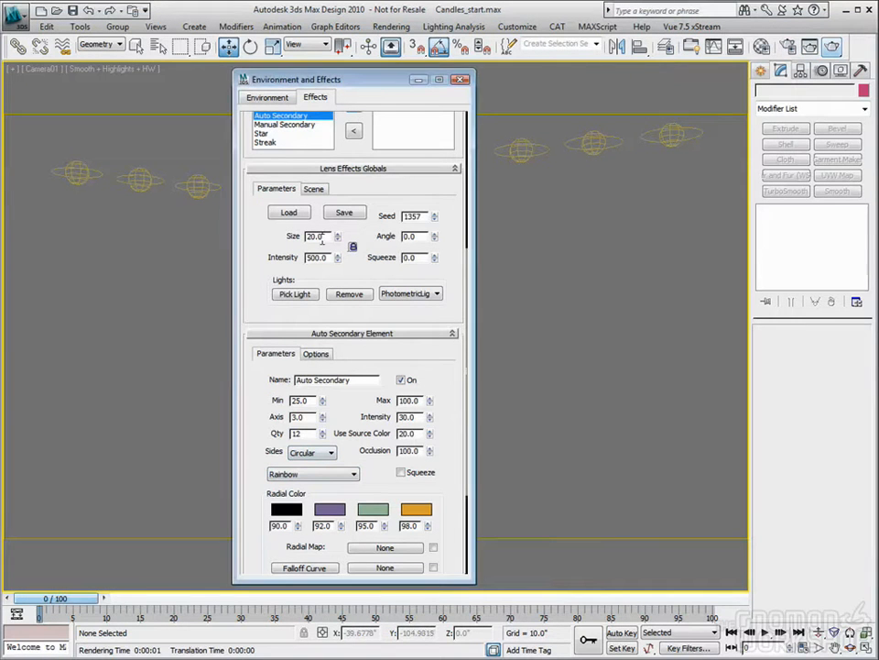
text(25)
key(Tab)
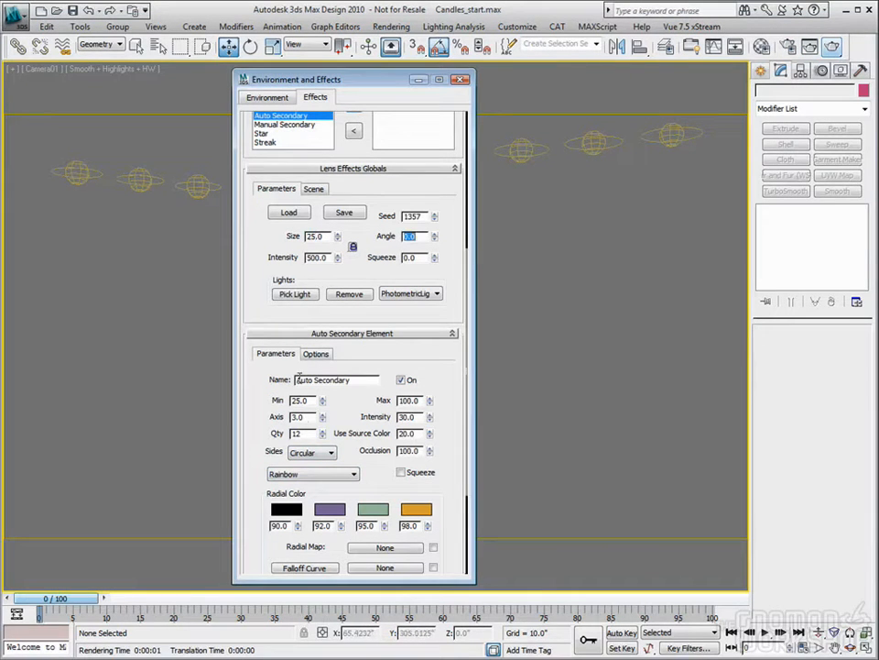
- Examine the available side shapes and color presets of the Auto Secondary element
click(331, 454)
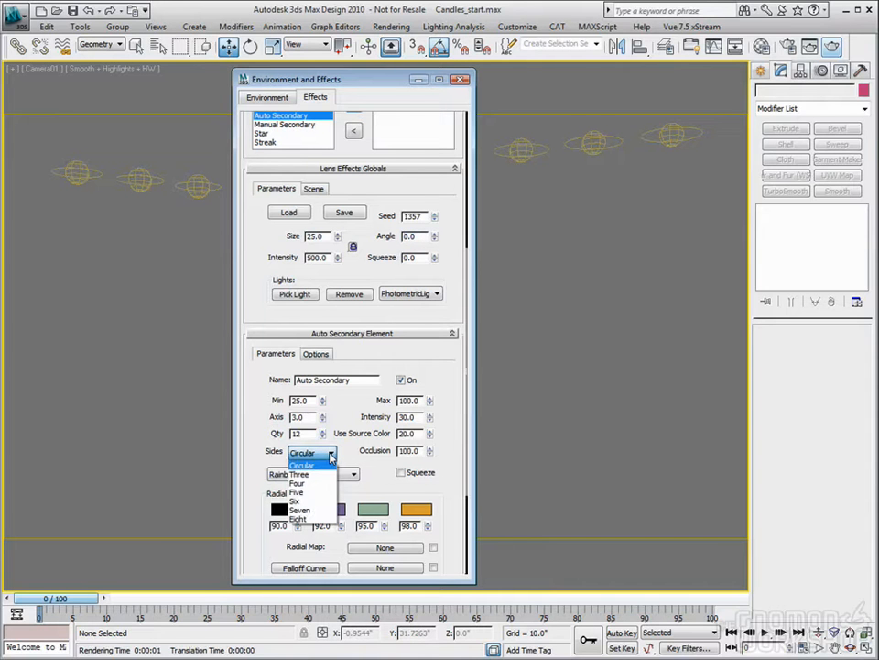
click(330, 454)
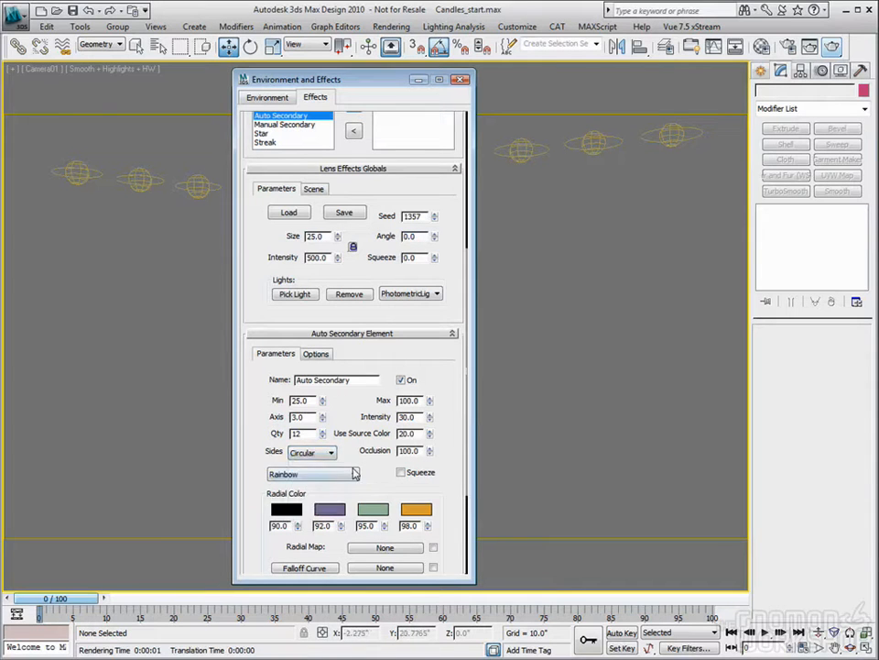
click(353, 474)
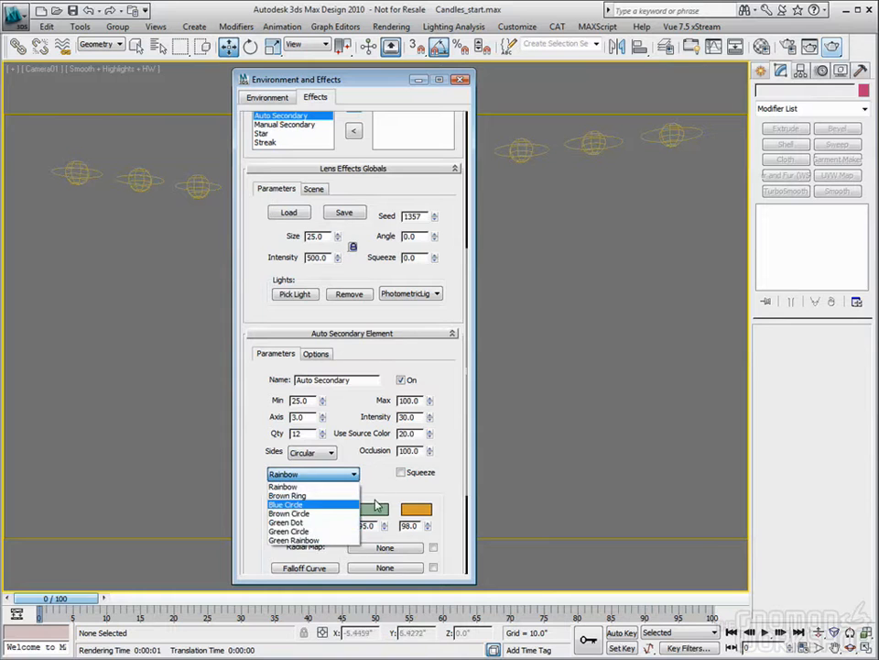
click(371, 516)
click(354, 474)
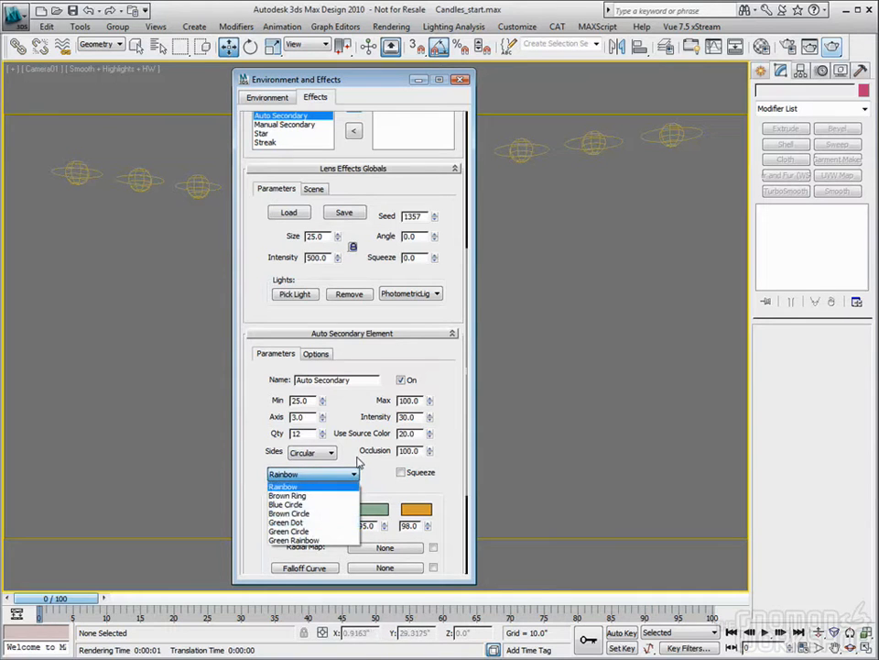
click(344, 455)
- Replace the Auto Secondary element with a Manual Secondary element in the Lens Effects
drag(408, 182, 410, 397)
click(353, 345)
click(284, 370)
click(354, 350)
- Review the Manual Secondary element's parameters and render the camera view with it
scroll(402, 330, down, 5)
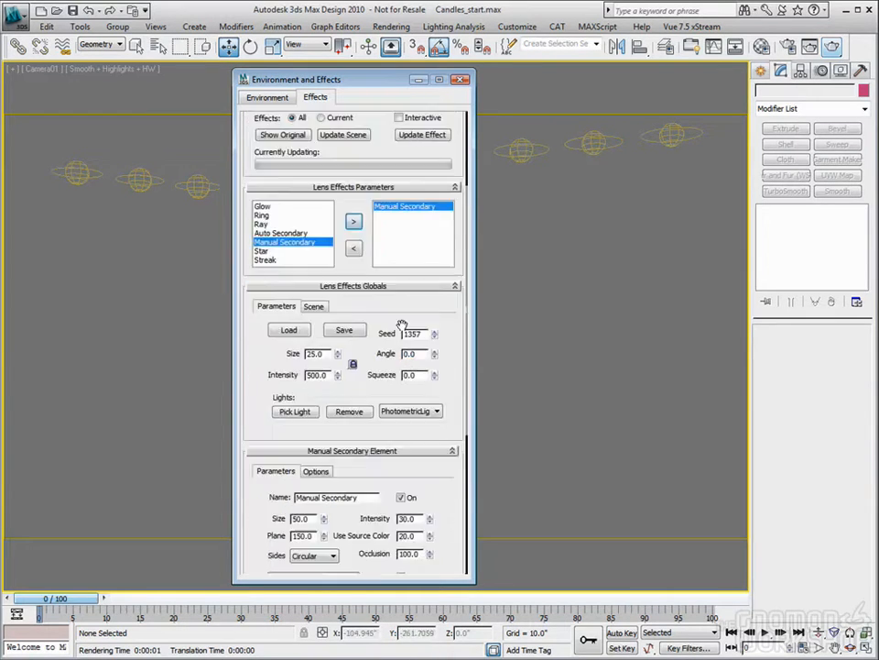
scroll(402, 328, down, 3)
scroll(401, 322, up, 4)
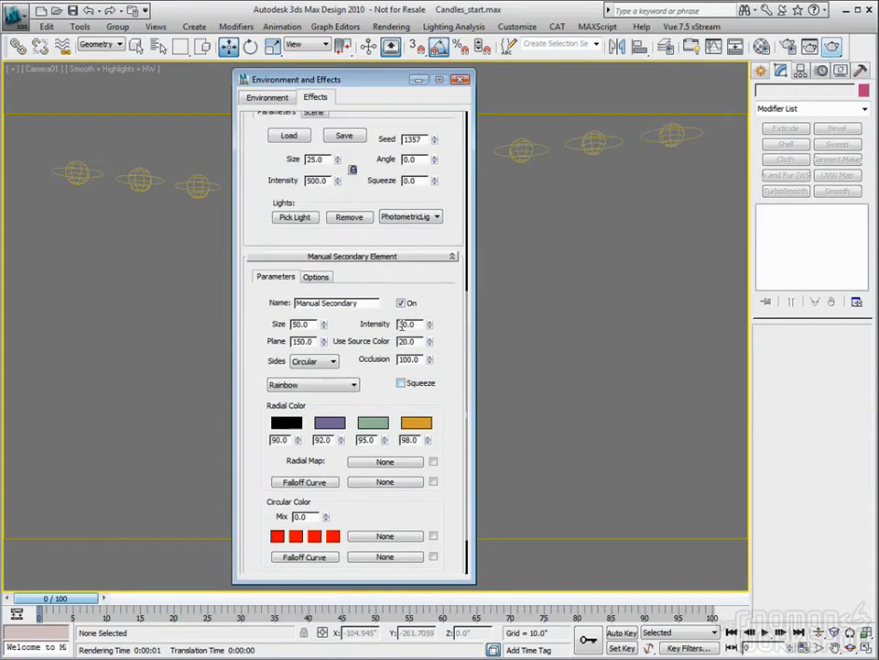
scroll(402, 325, up, 2)
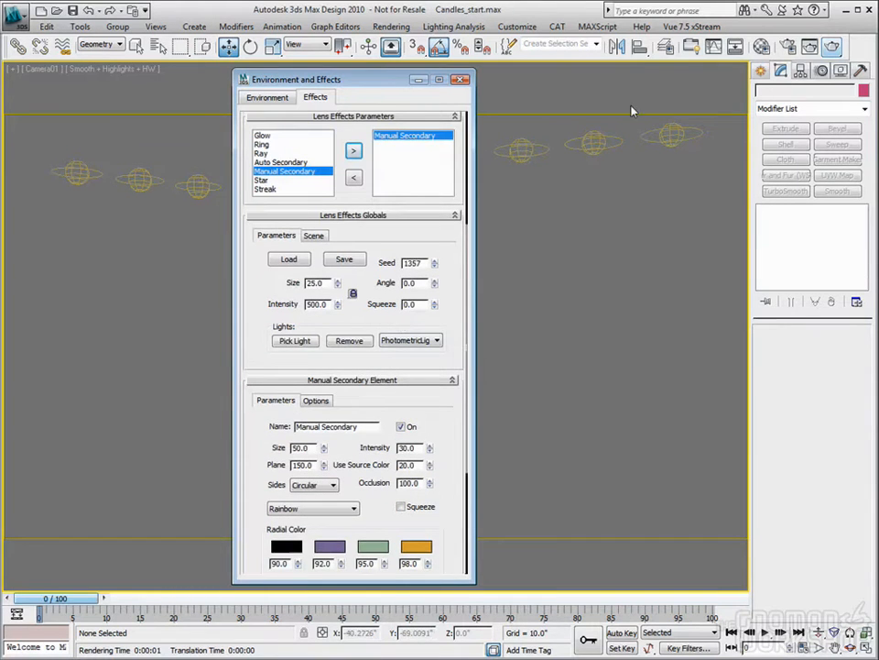
click(837, 50)
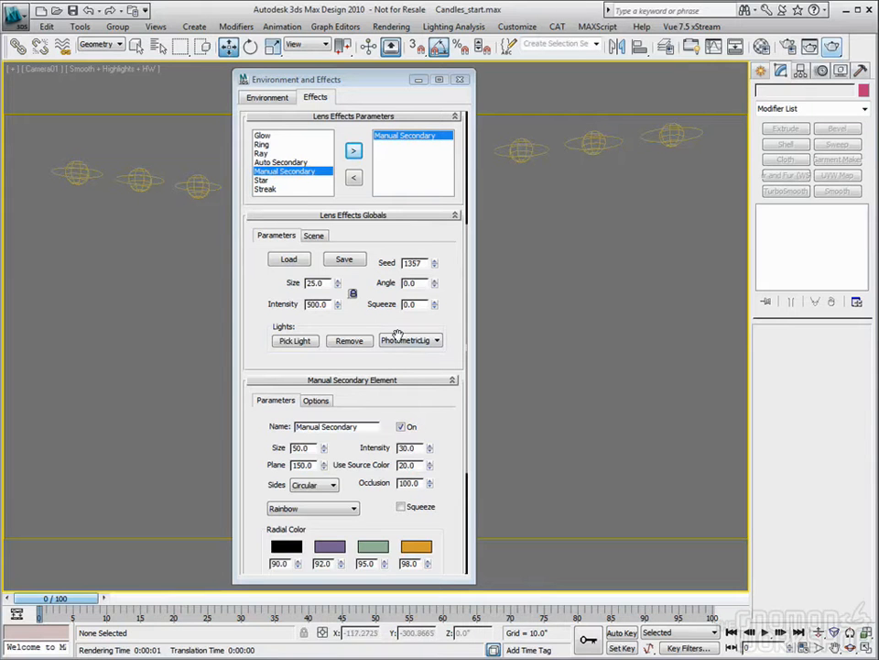
- Replace the Manual Secondary element with a Star element in the Lens Effects and render the camera view
click(353, 177)
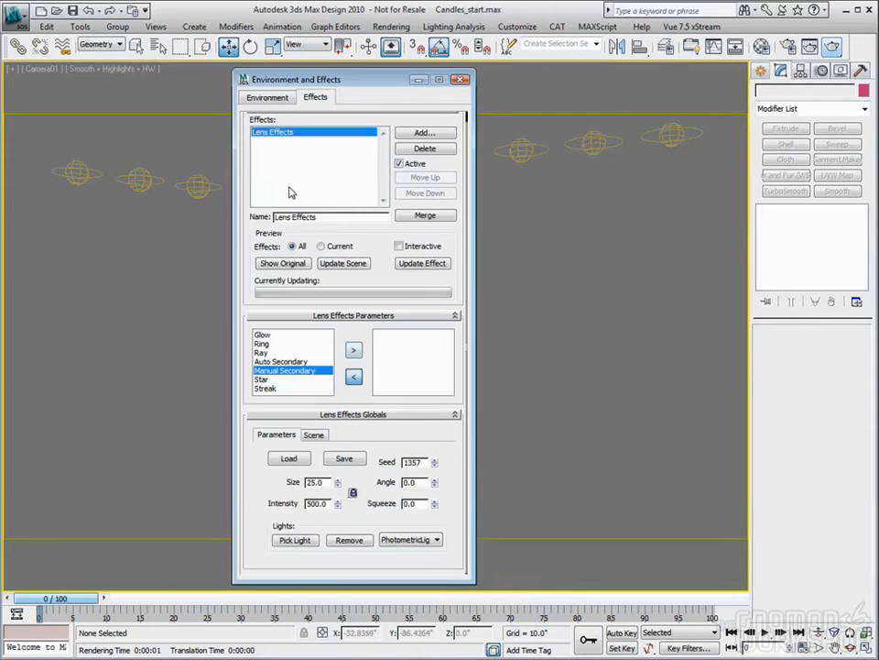
click(271, 378)
click(353, 352)
drag(417, 419, 398, 320)
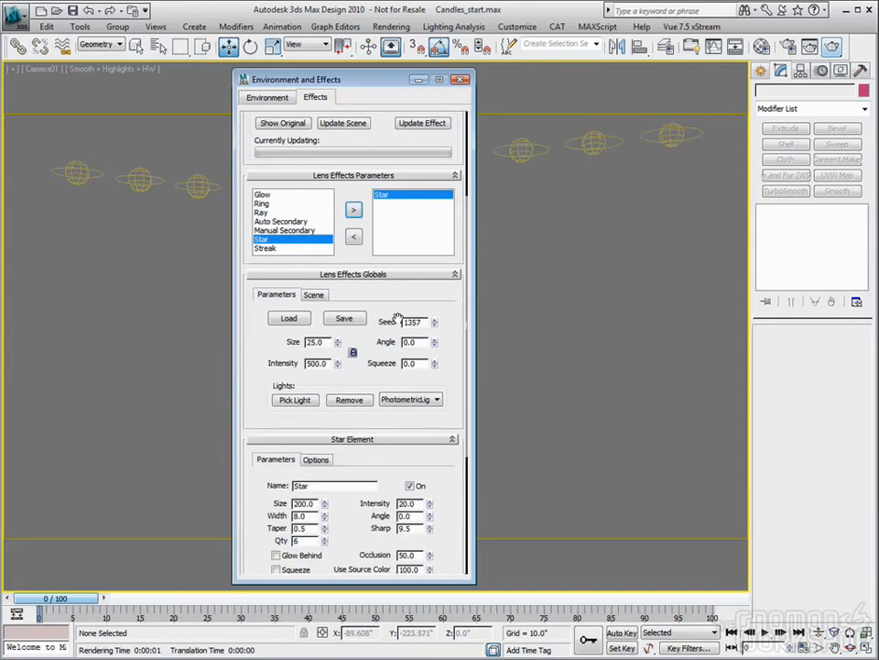
click(834, 49)
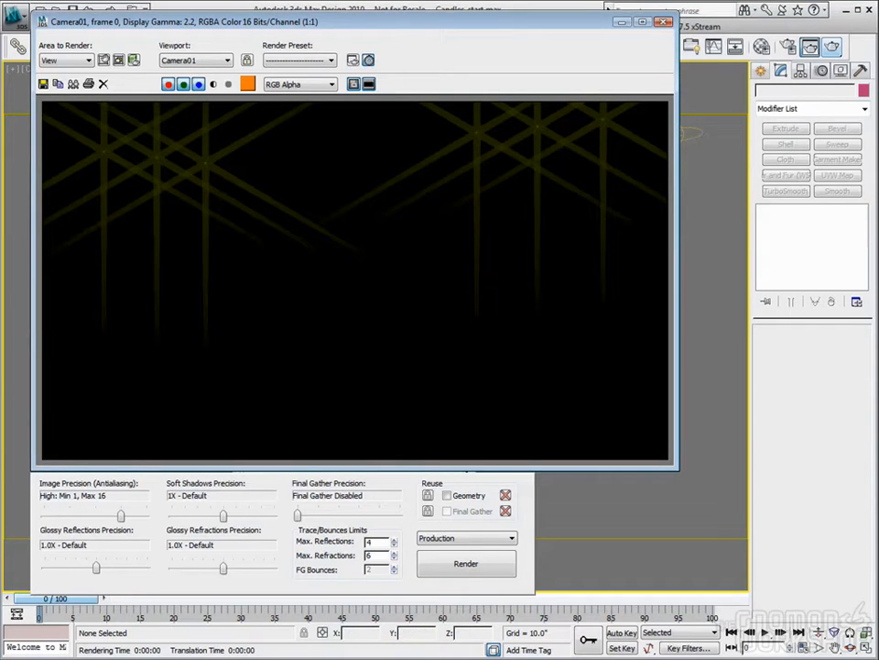
- Look at the glare_streaks_star_camera_filter.tif image in the glare maps folder for comparison with the star render
drag(878, 206, 368, 130)
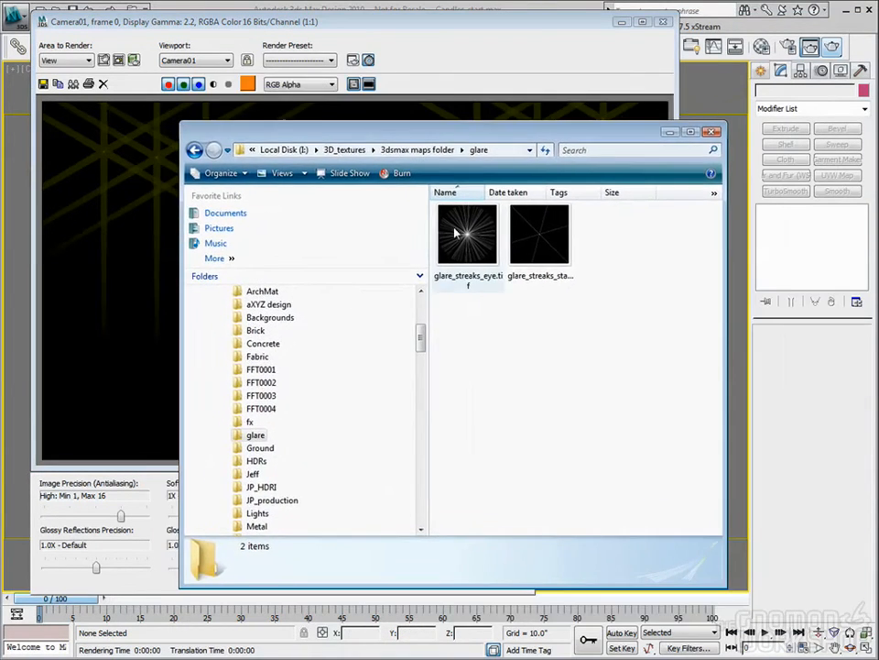
click(526, 238)
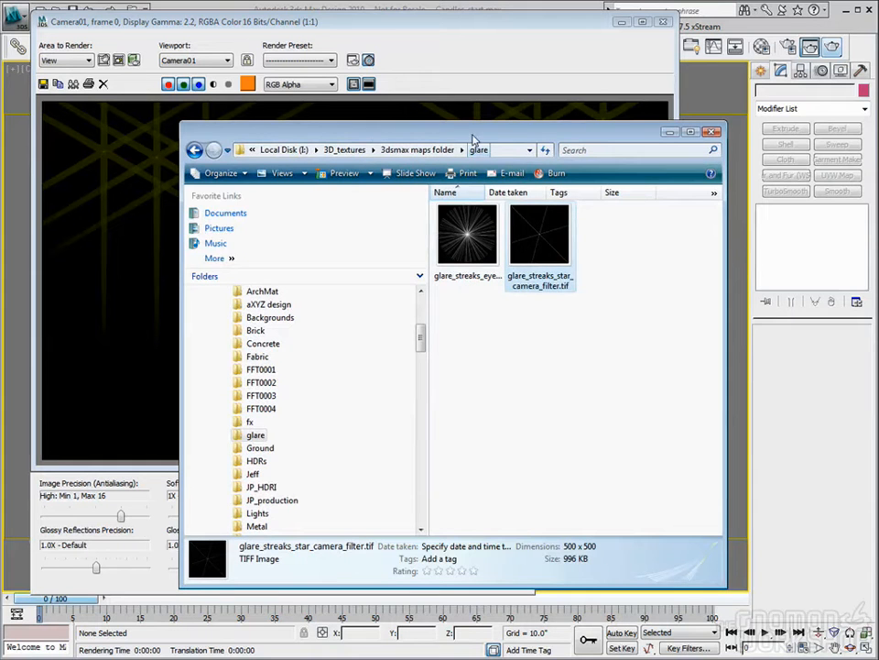
drag(451, 134, 878, 165)
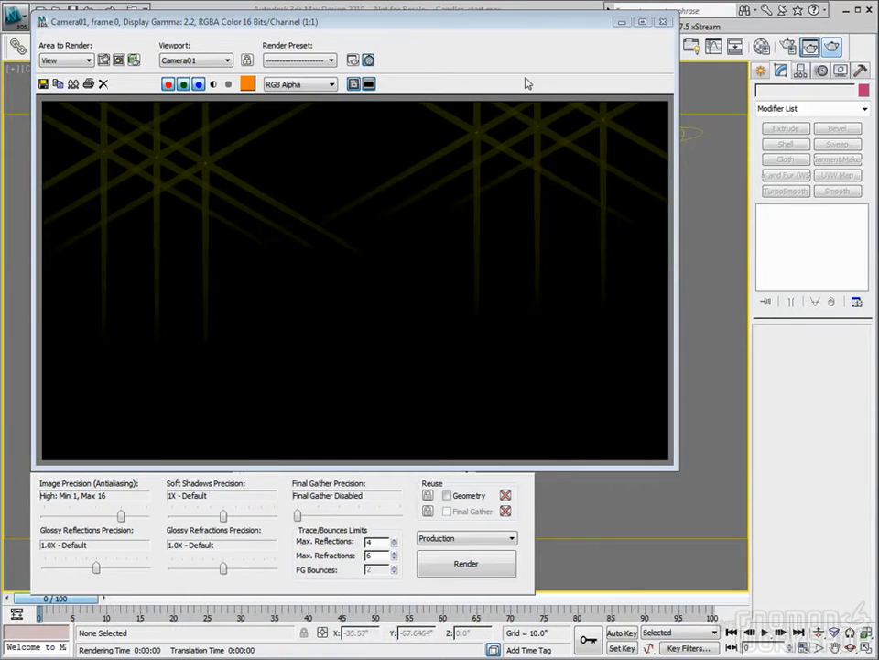
- Close the rendered frame and review the Star element's parameters in the Lens Effects
click(666, 21)
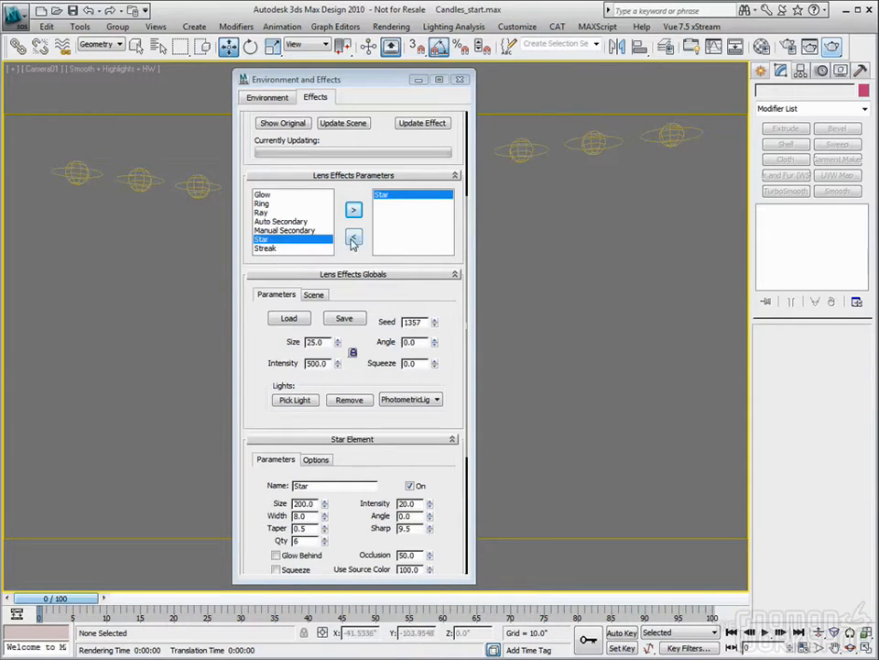
drag(449, 404, 427, 222)
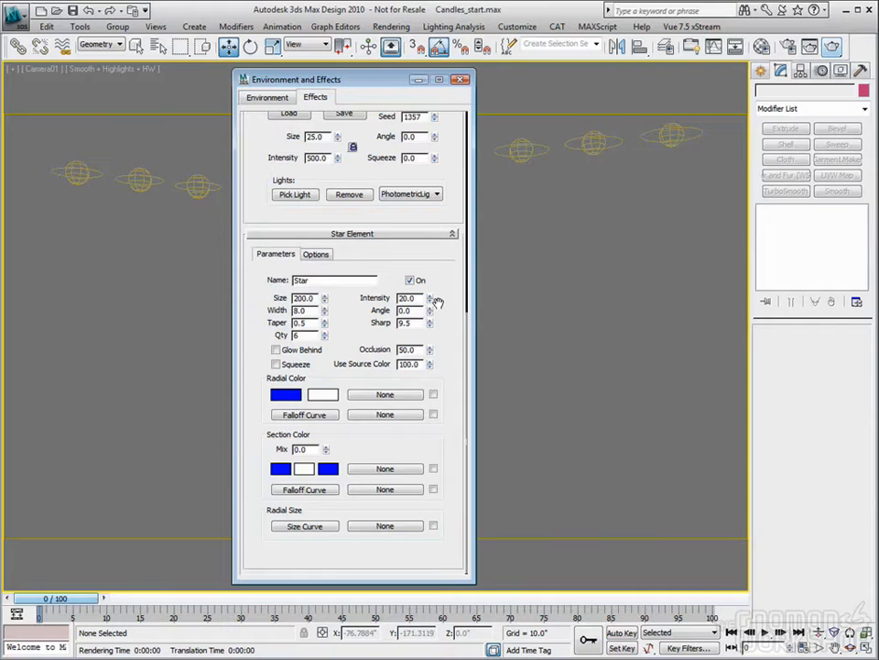
scroll(330, 229, up, 5)
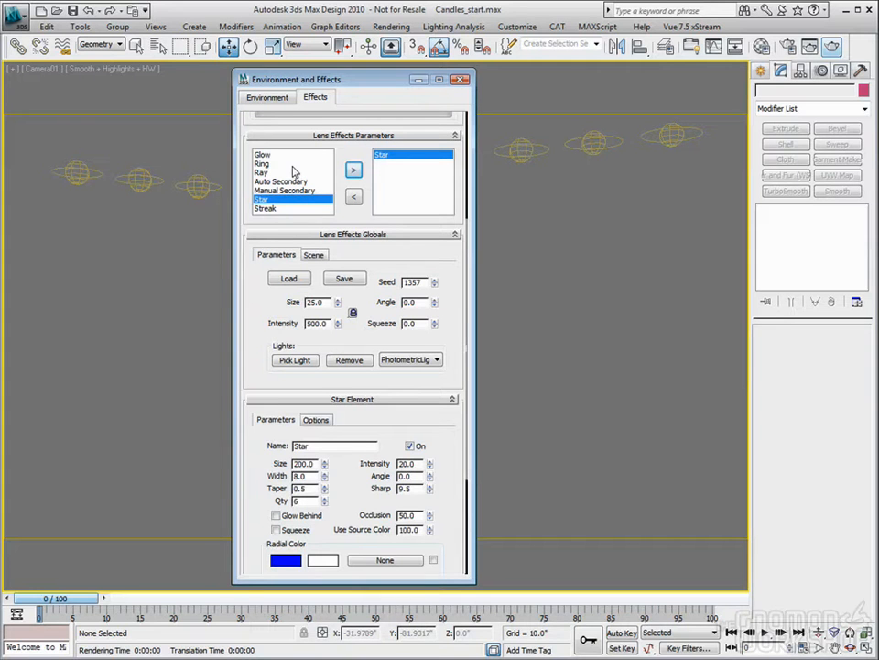
- Replace the Star element with a Streak element in the Lens Effects and render the camera view
click(353, 196)
click(266, 389)
click(353, 349)
drag(444, 455, 436, 360)
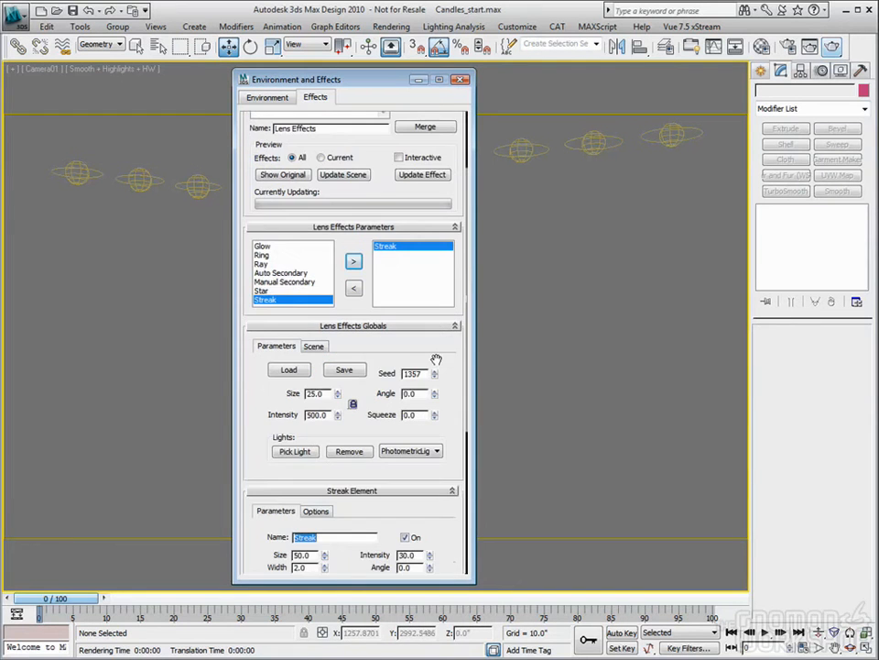
scroll(448, 338, down, 3)
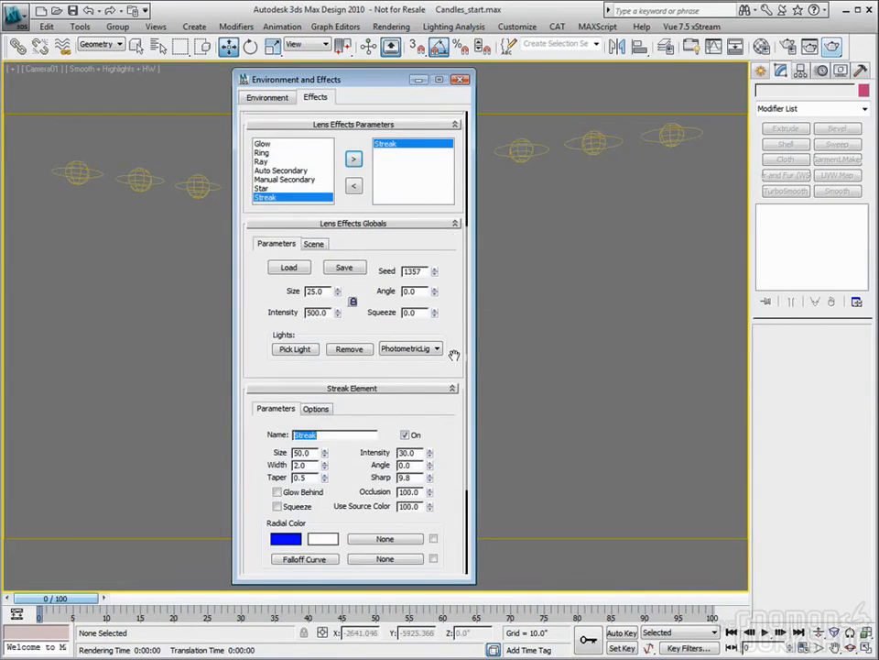
scroll(455, 280, down, 3)
key(shift+q)
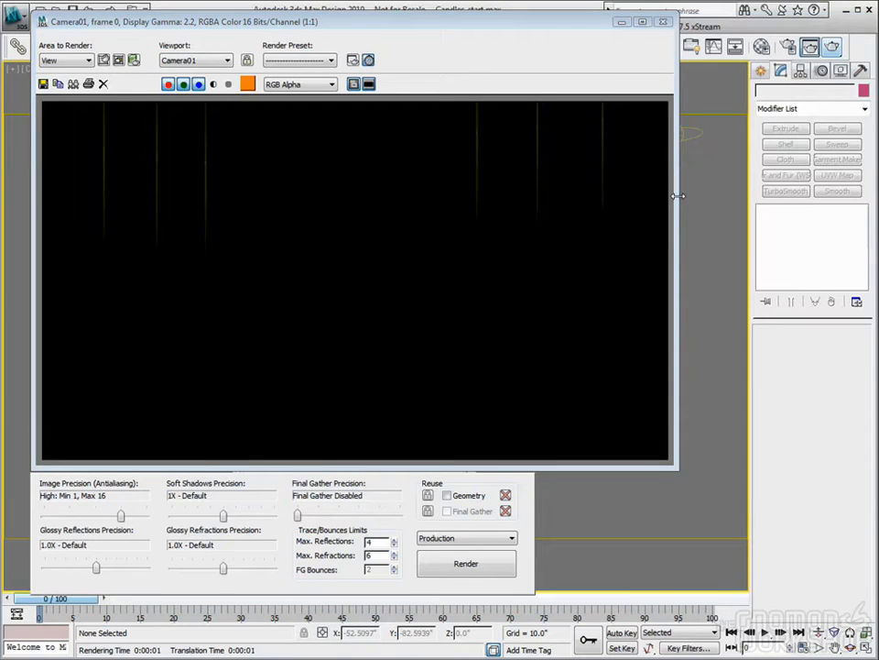
click(663, 21)
- Open the Video Post window and place it over the camera view
scroll(448, 179, up, 10)
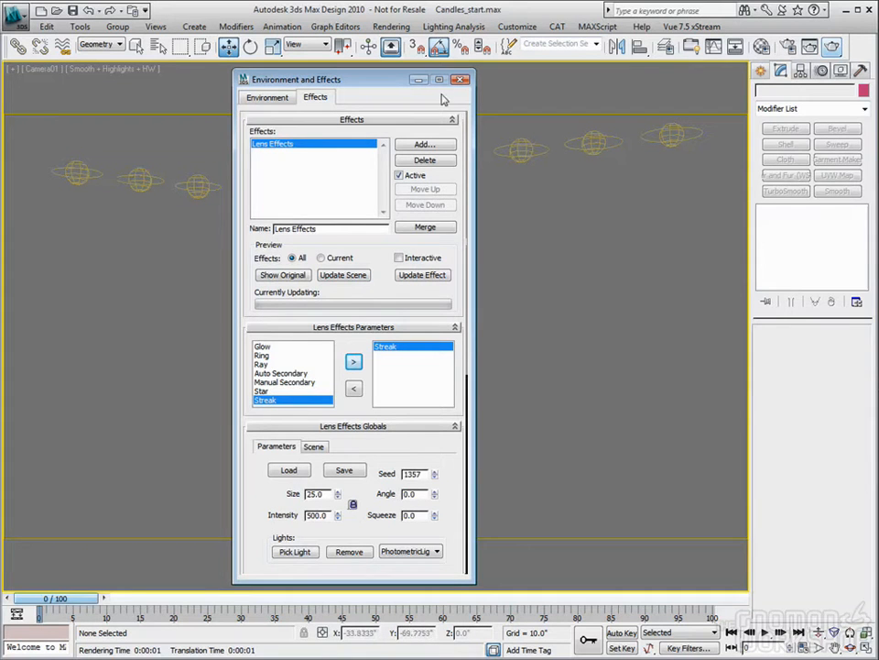
click(388, 28)
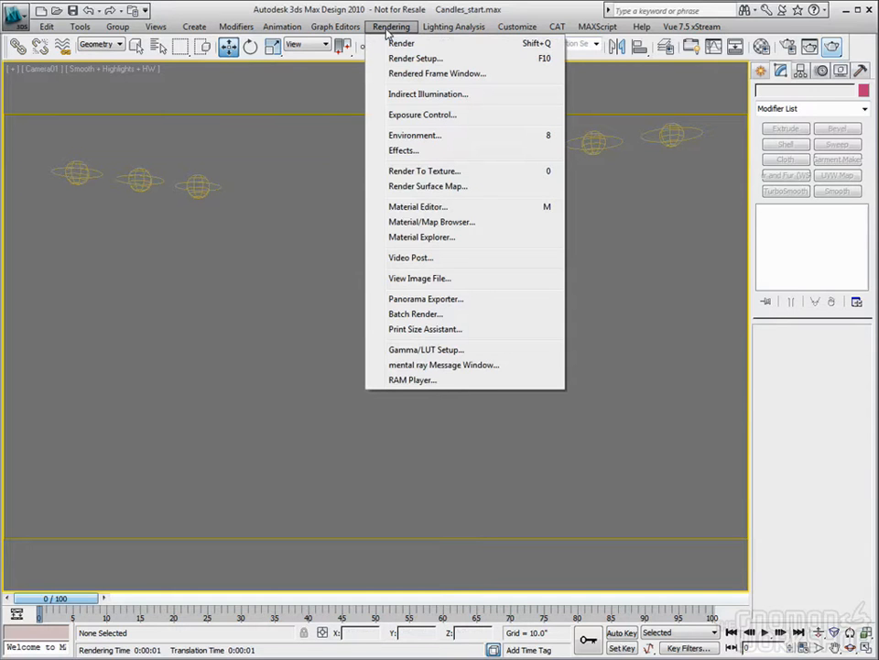
click(403, 257)
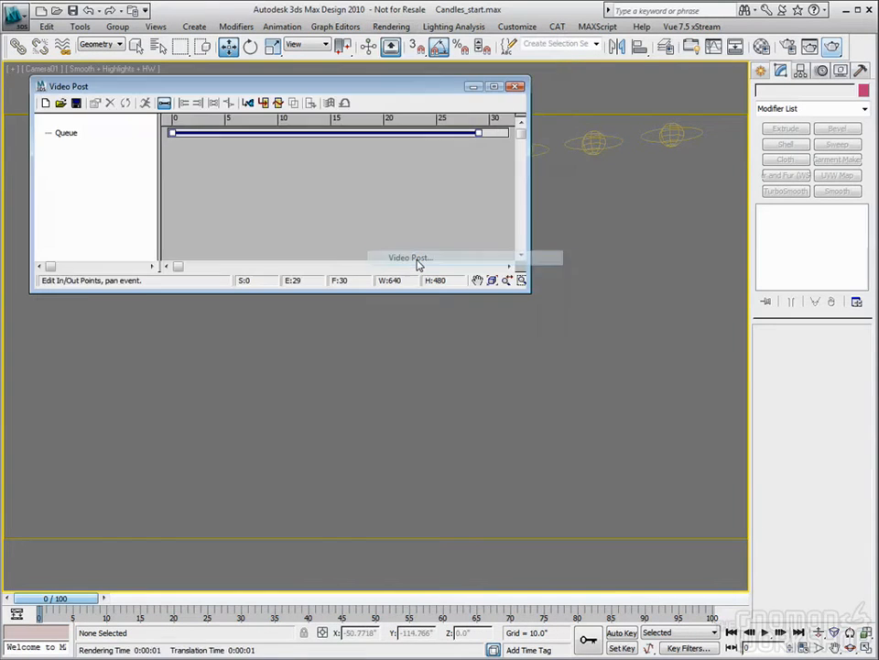
drag(281, 89, 398, 98)
- Keep the selection filter on Geometry and unhide the candles and the other scene objects
click(118, 45)
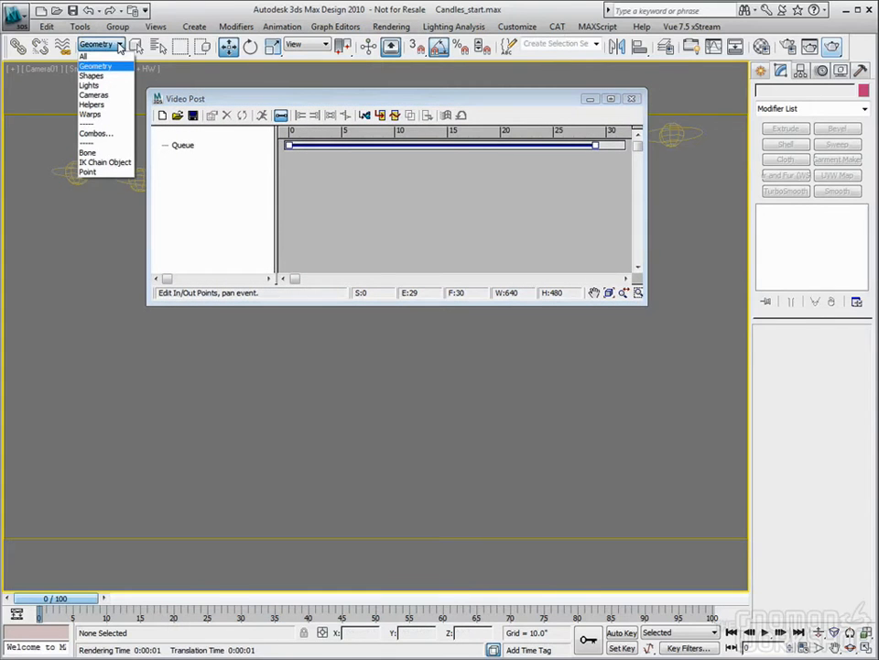
click(95, 67)
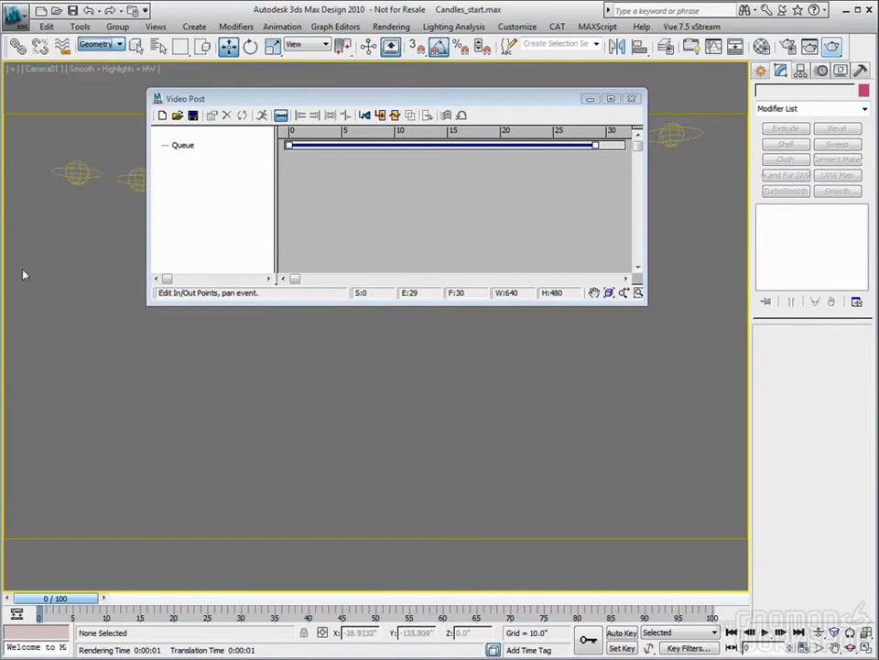
right_click(45, 273)
click(69, 207)
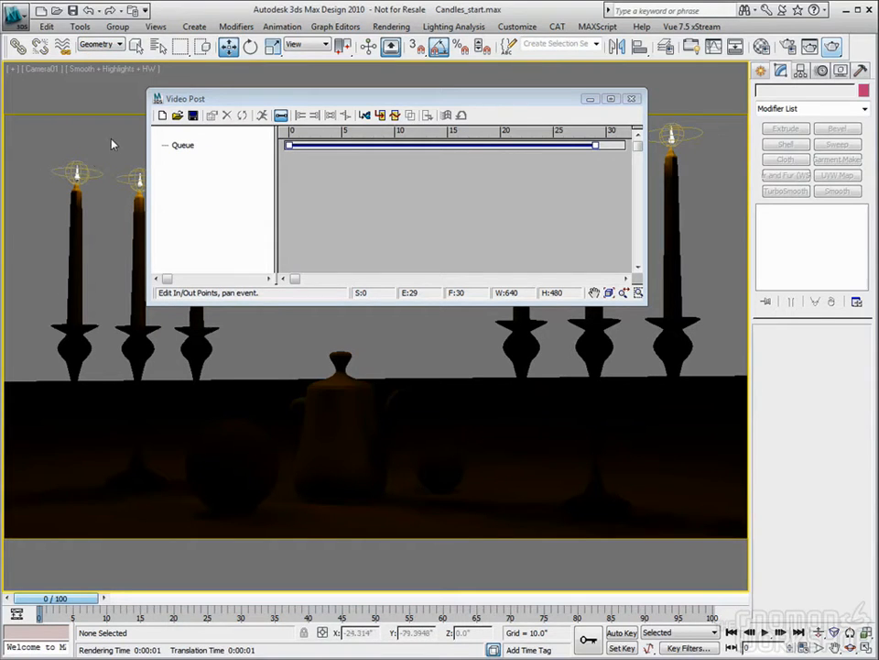
- Check the G-Buffer object ID in the object properties of a candle flame, then deselect it and return to the camera view
key(p)
scroll(74, 168, up, 4)
mouse_move(75, 168)
middle_down()
mouse_move(110, 297)
mouse_move(179, 371)
middle_up()
middle_drag(30, 244, 84, 310)
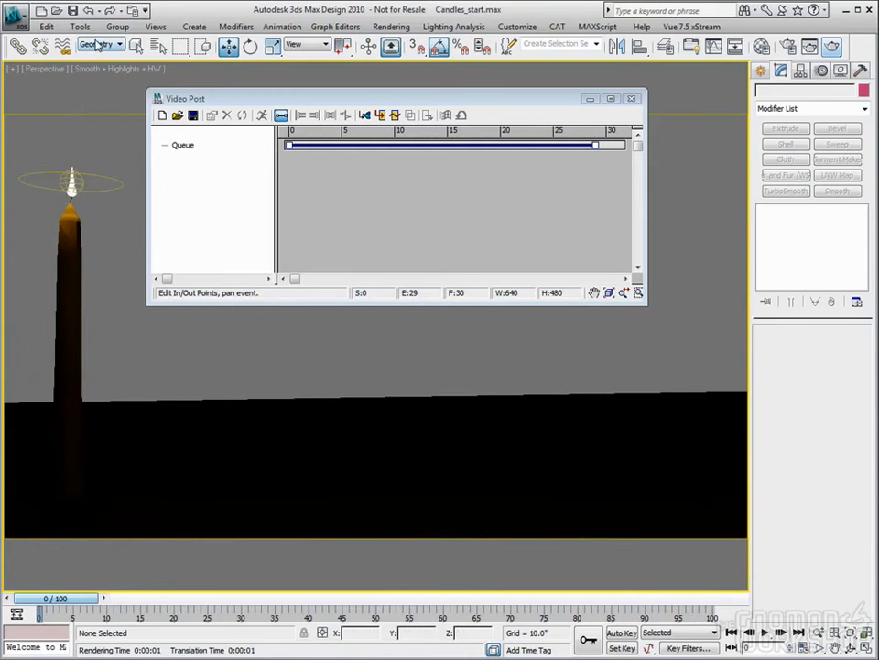
click(71, 186)
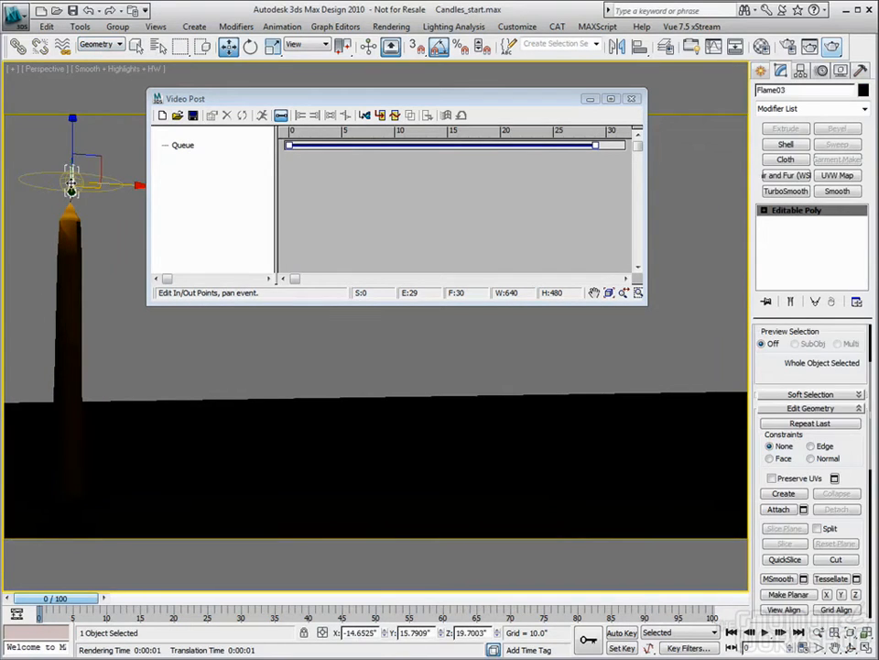
right_click(72, 188)
click(98, 262)
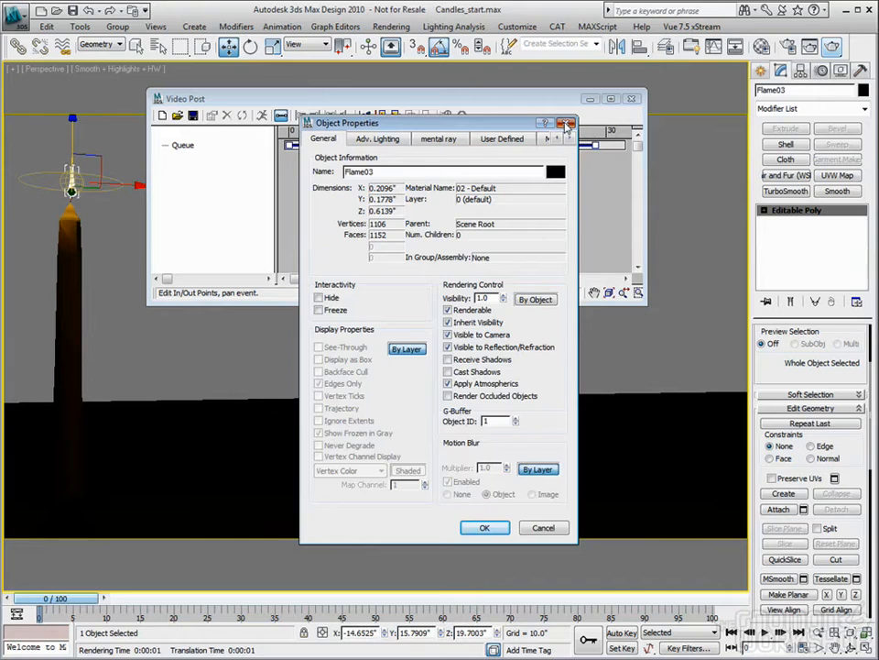
click(567, 125)
click(223, 354)
key(c)
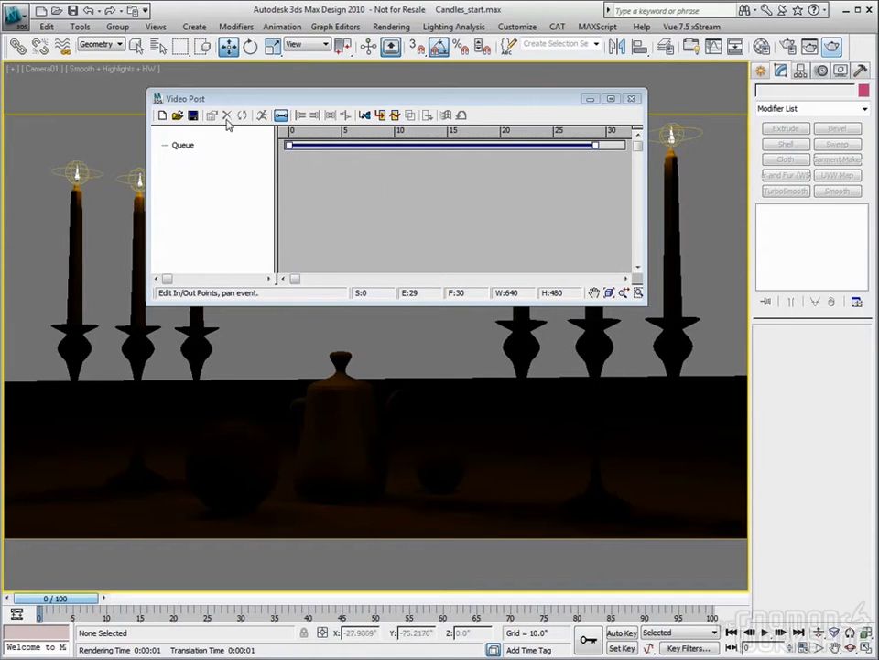
- Enlarge the Video Post window and reposition it over the camera view
mouse_move(327, 102)
mouse_down()
mouse_move(283, 91)
mouse_move(298, 107)
mouse_move(315, 98)
mouse_up()
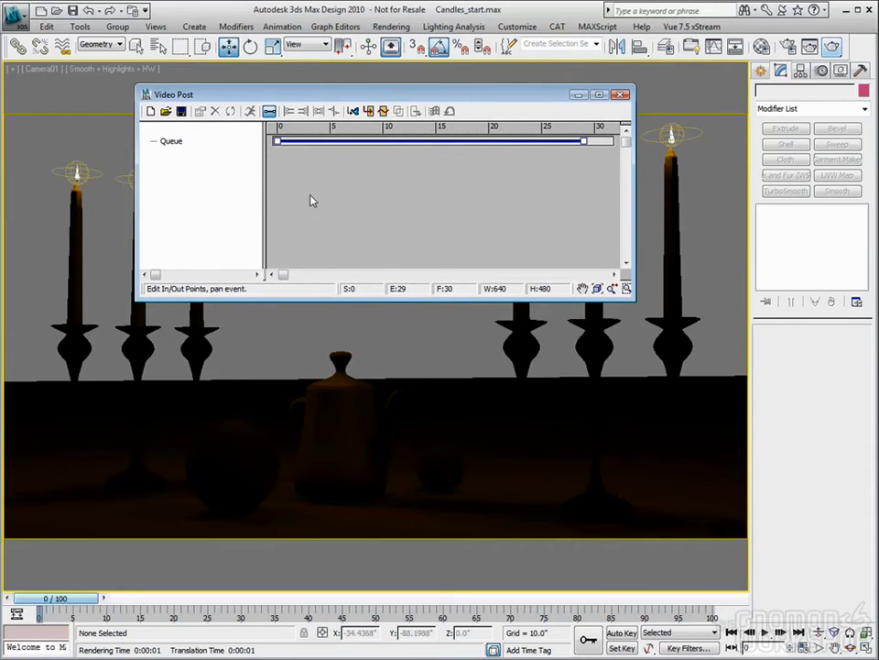
drag(383, 94, 382, 92)
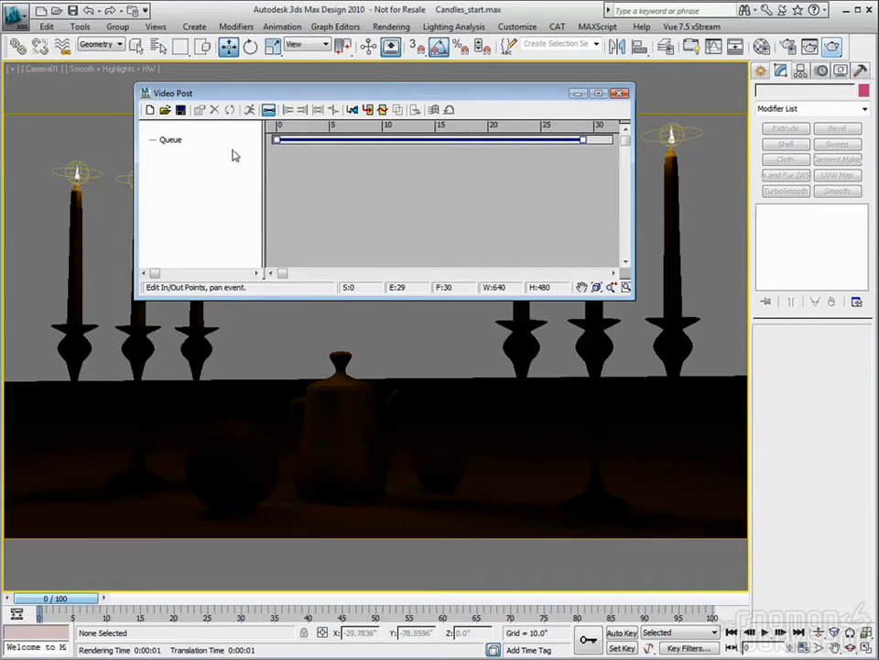
drag(328, 90, 339, 101)
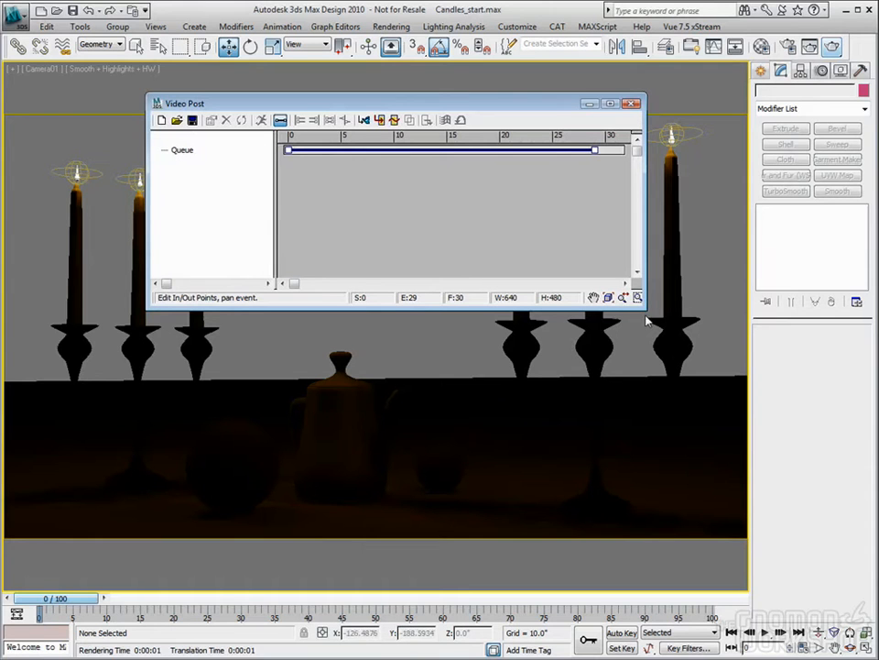
drag(644, 308, 745, 364)
drag(556, 106, 492, 89)
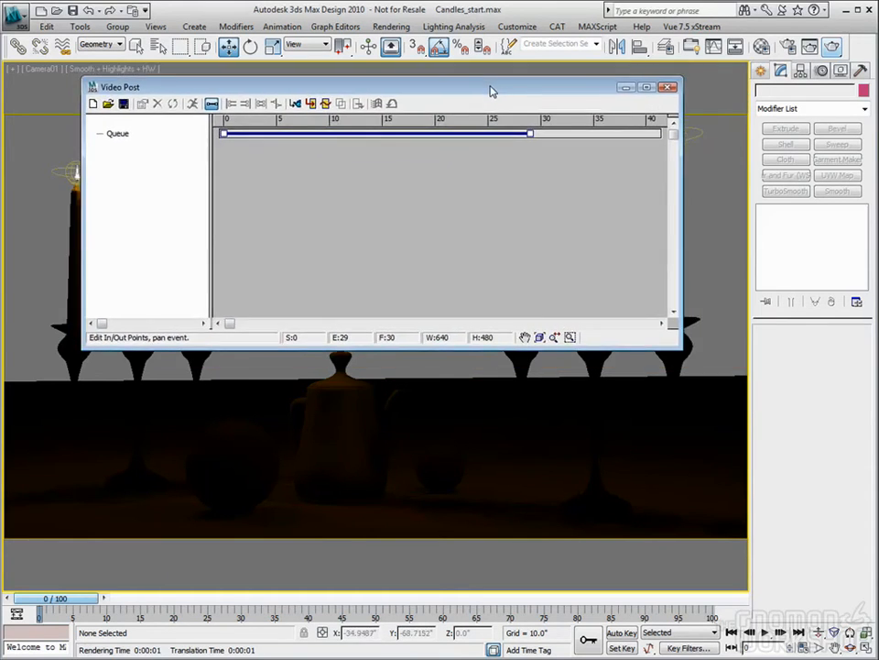
- Add a scene event for Camera01 to the Video Post queue and leave no event selected
click(295, 105)
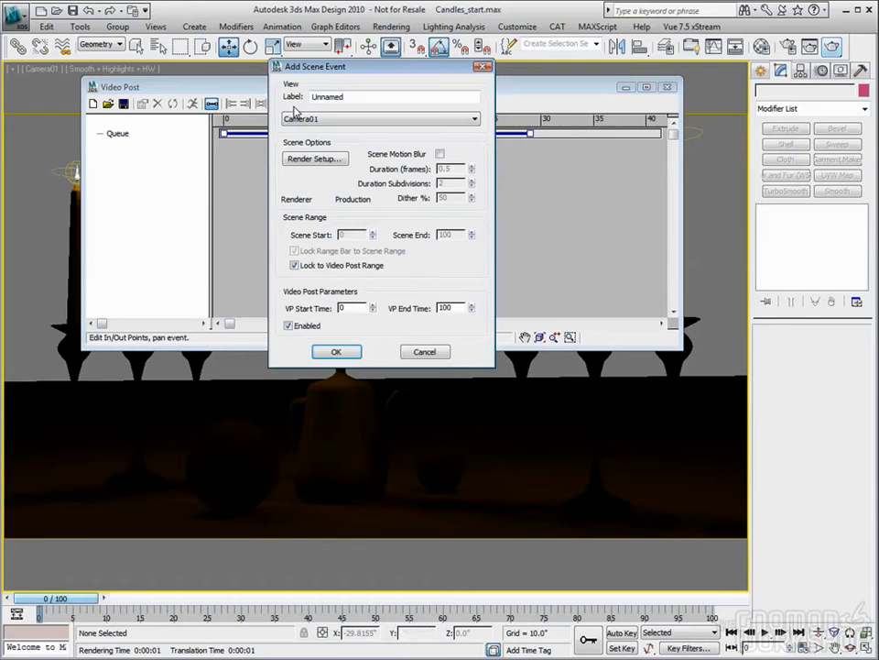
click(306, 121)
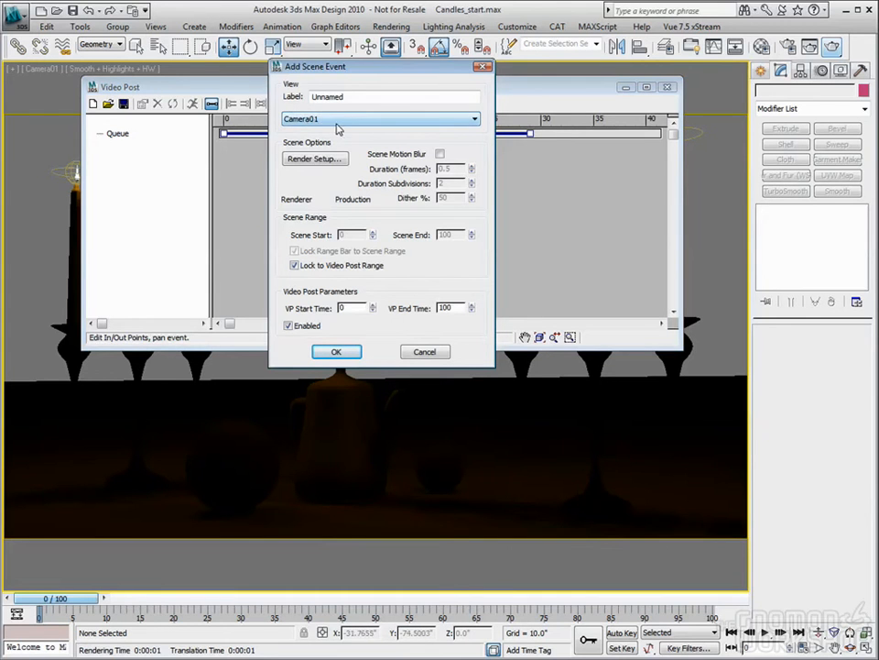
click(337, 352)
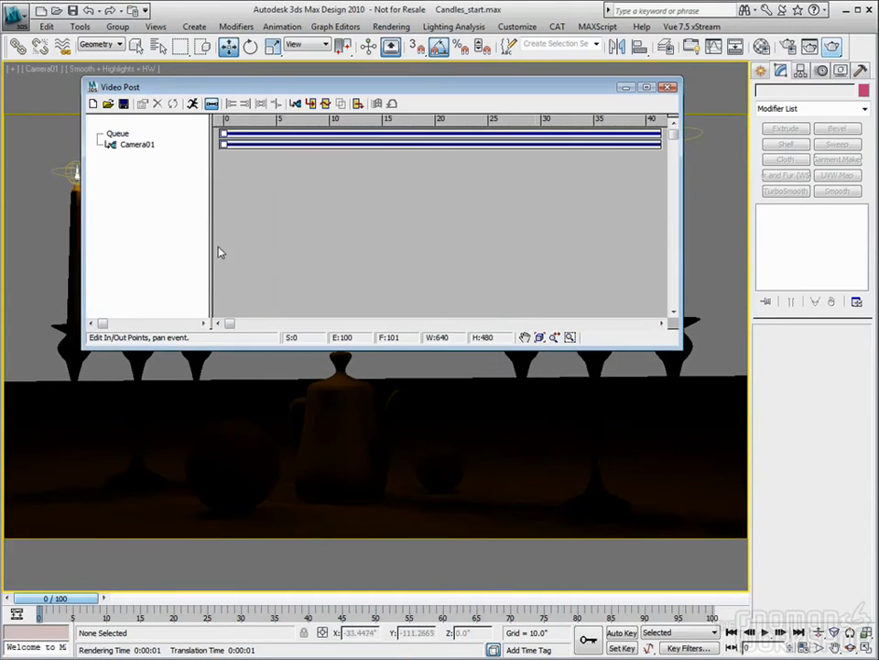
click(136, 146)
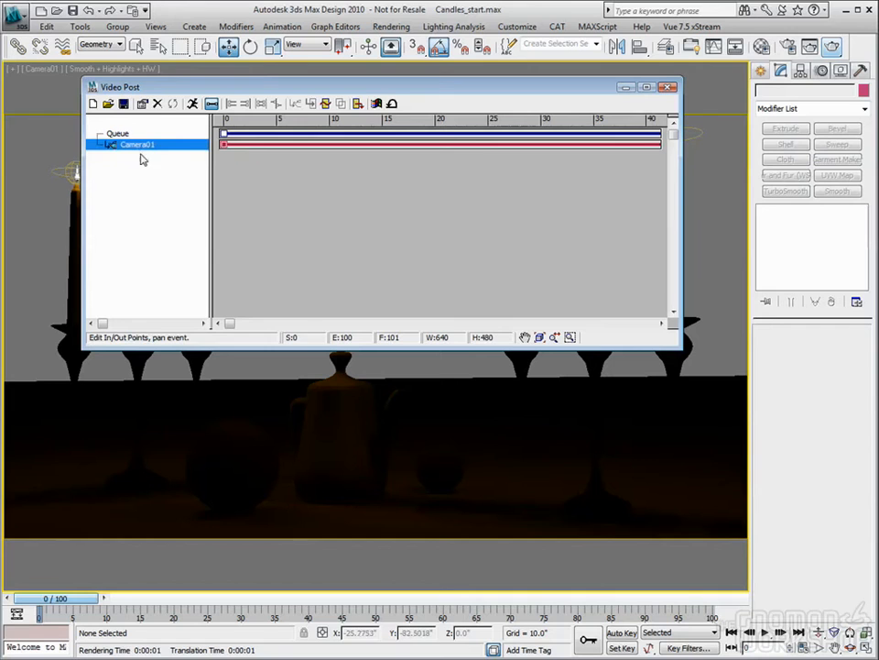
click(146, 170)
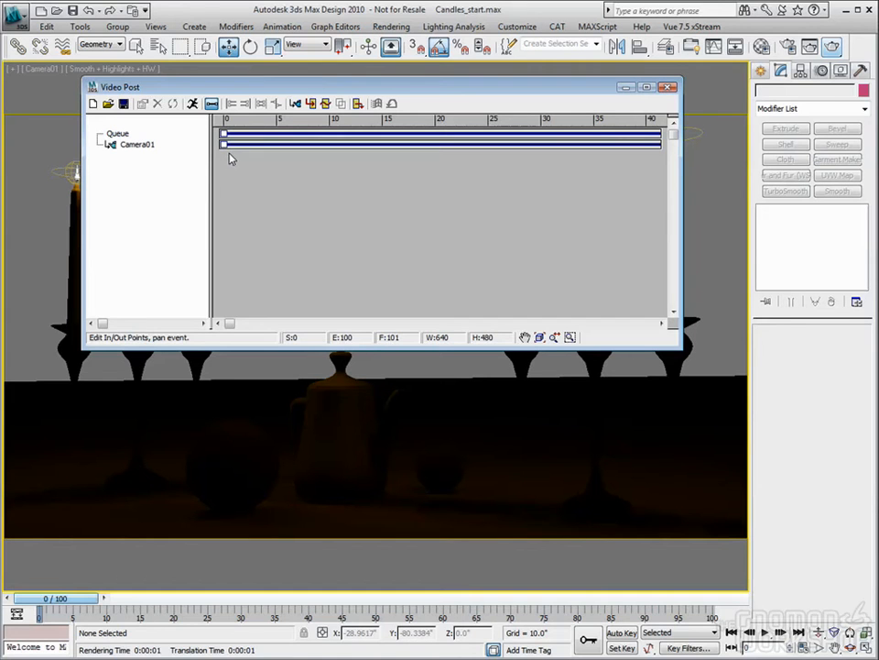
- Add a Lens Effects Glow image filter event to the Video Post queue, accepting its default glow setup
click(325, 104)
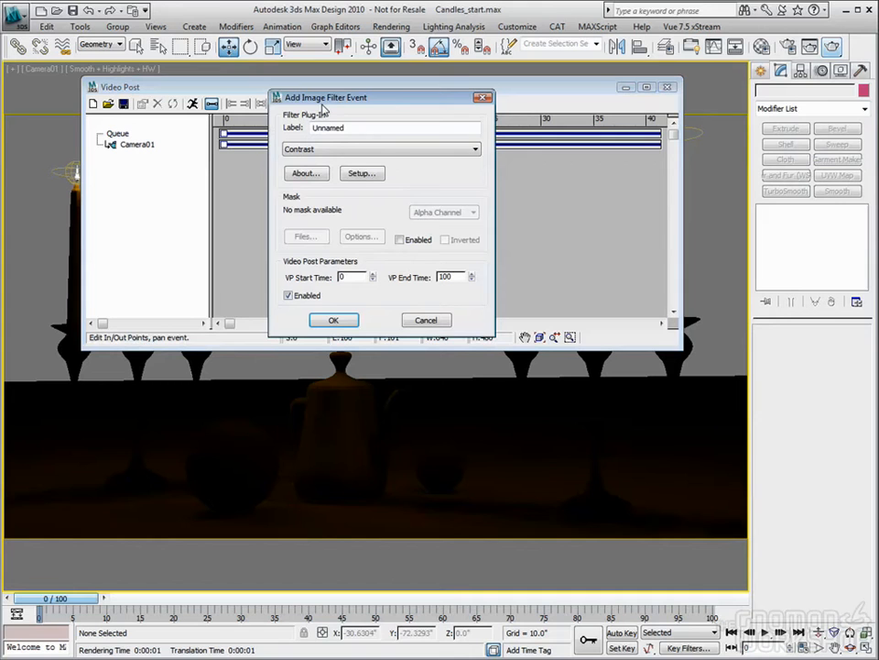
click(477, 151)
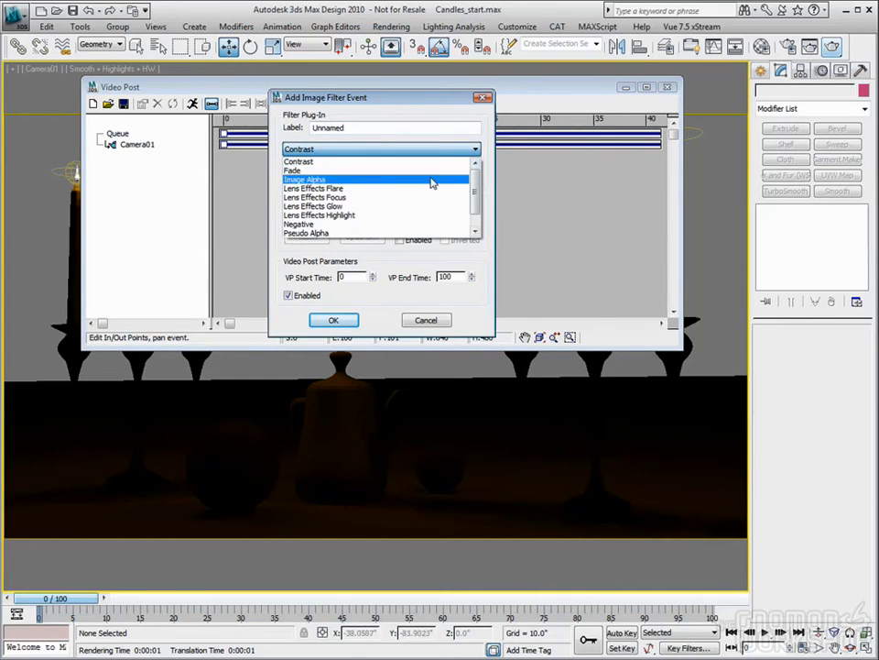
click(312, 212)
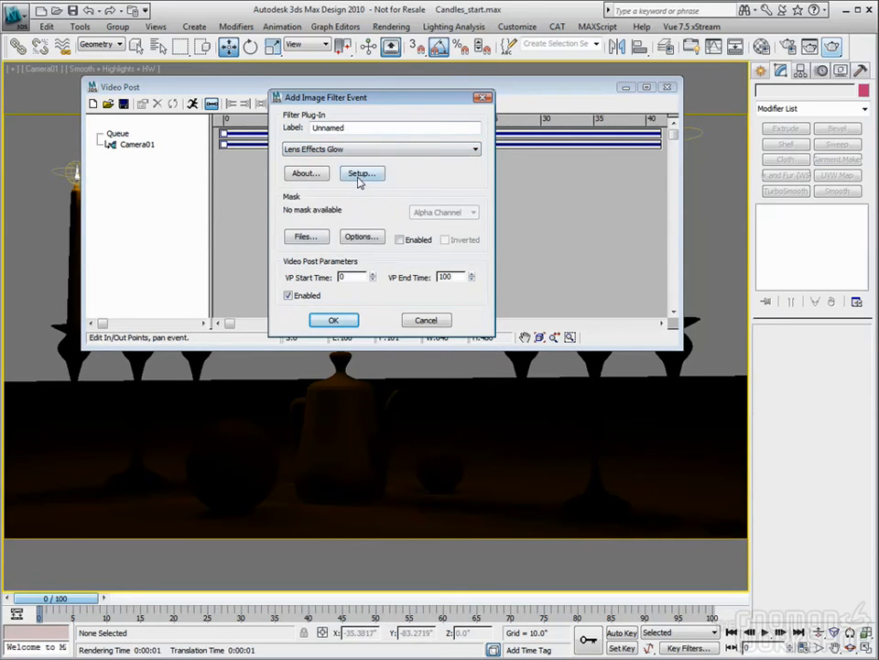
click(359, 174)
drag(458, 133, 422, 120)
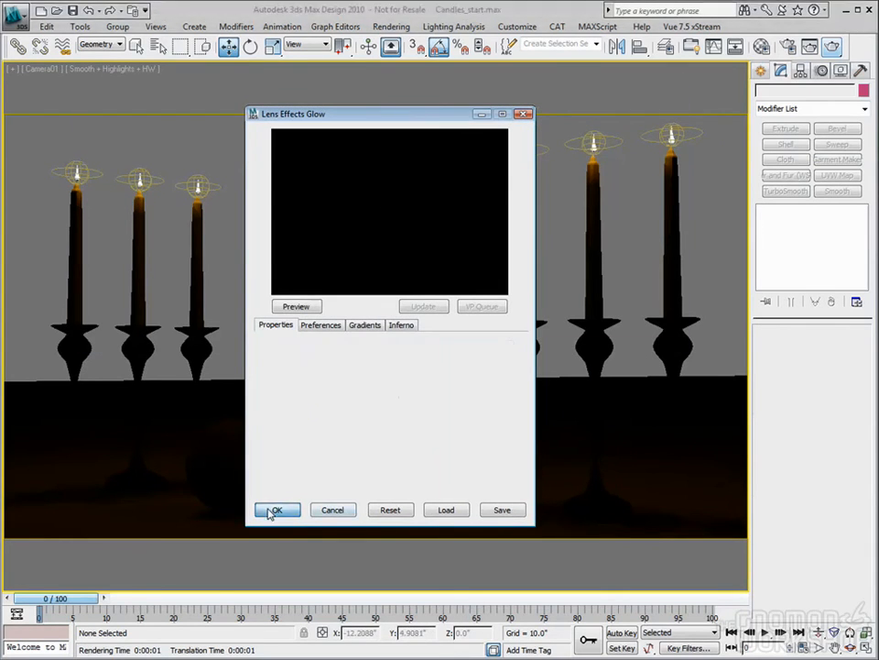
click(275, 510)
- Reopen the setup of the Lens Effects Glow event and turn on its preview
double_click(137, 158)
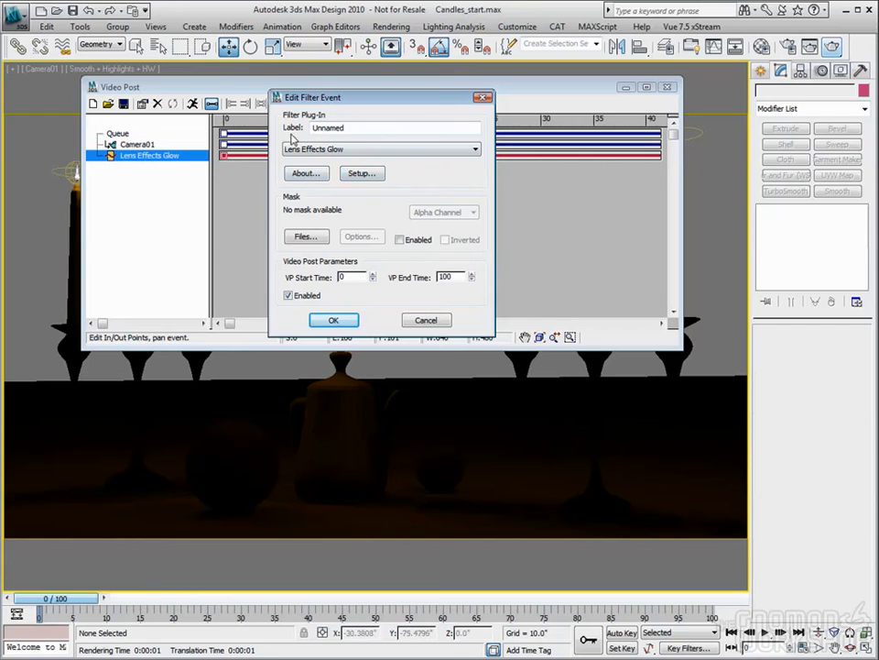
click(360, 175)
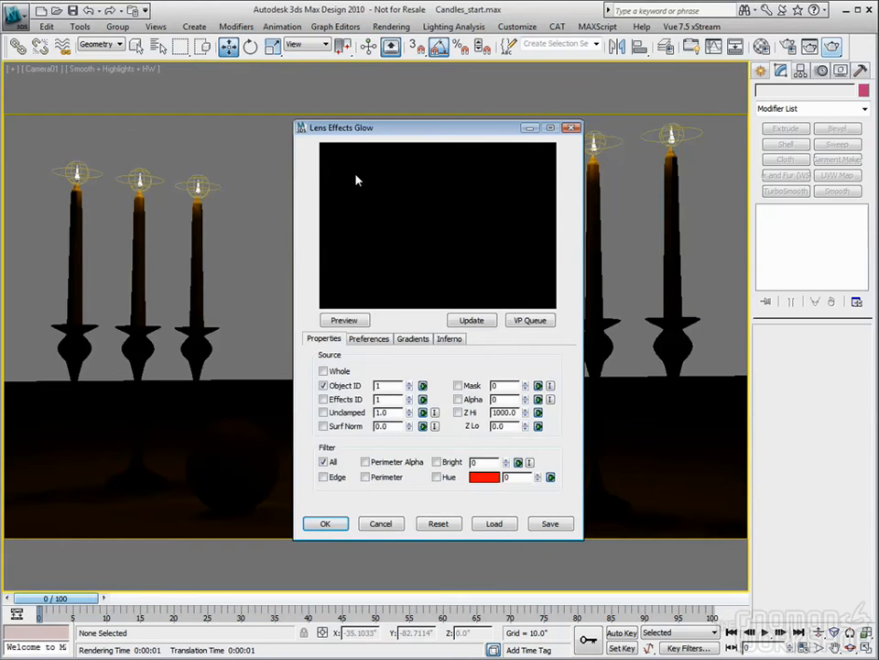
click(344, 321)
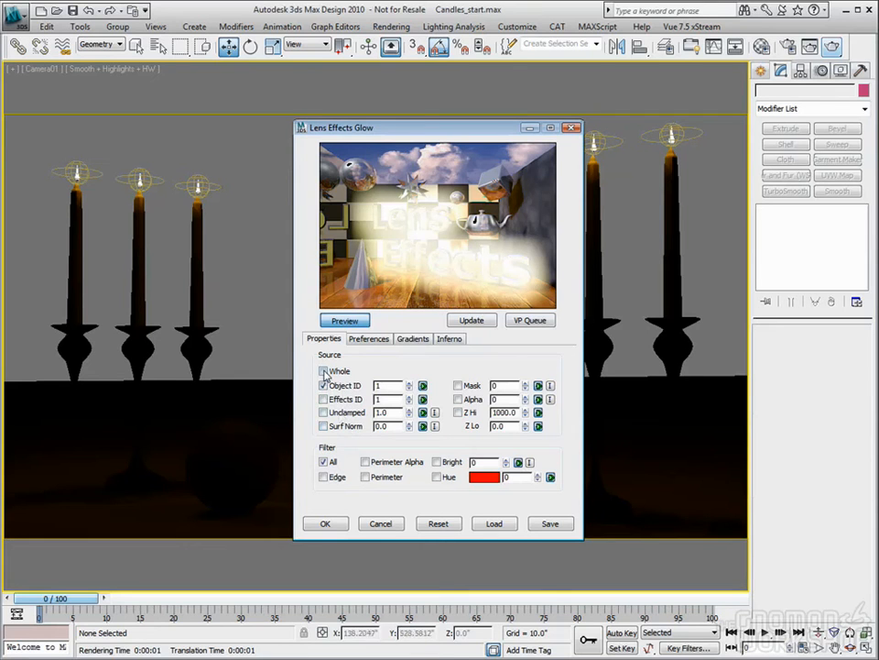
- Compare the glow preview using the Whole, Effects ID and Unclamped sources, and restore Object ID as the only source
click(323, 371)
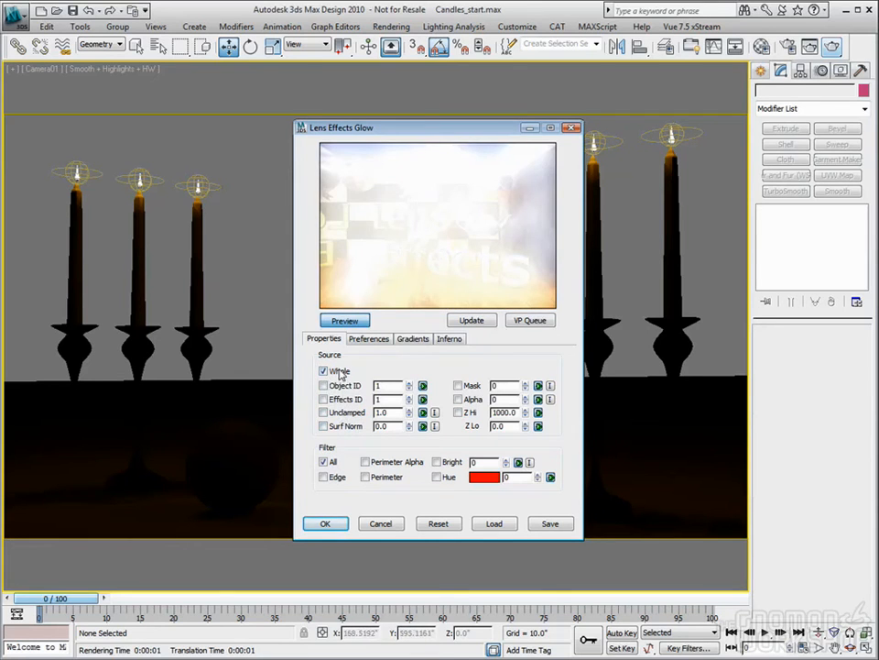
click(323, 371)
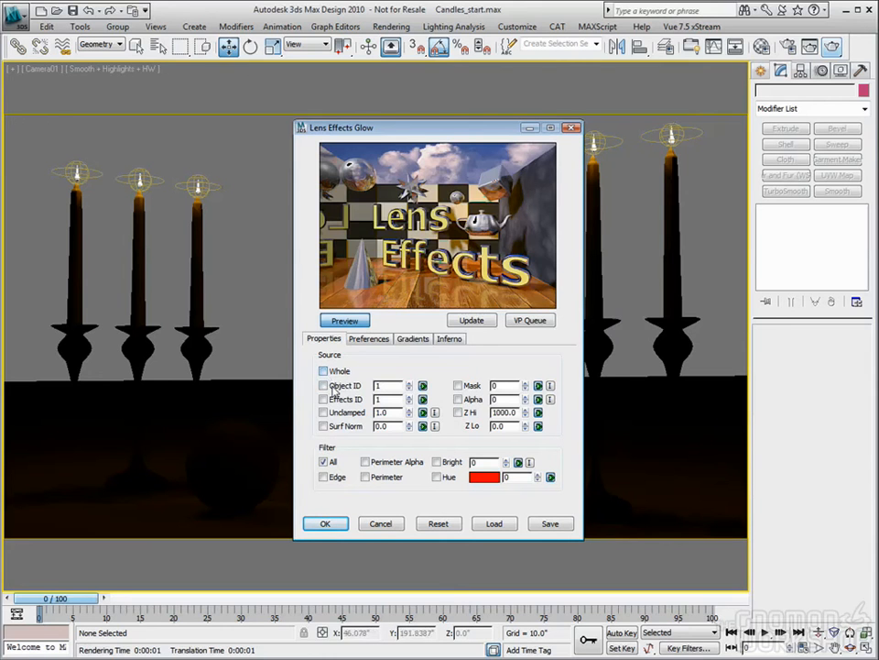
click(323, 400)
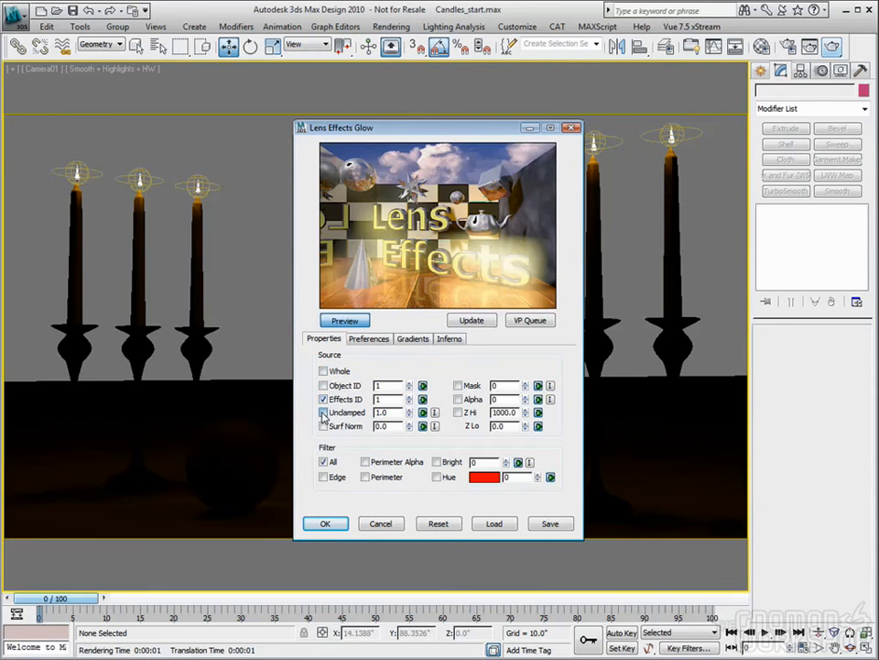
click(324, 412)
click(323, 412)
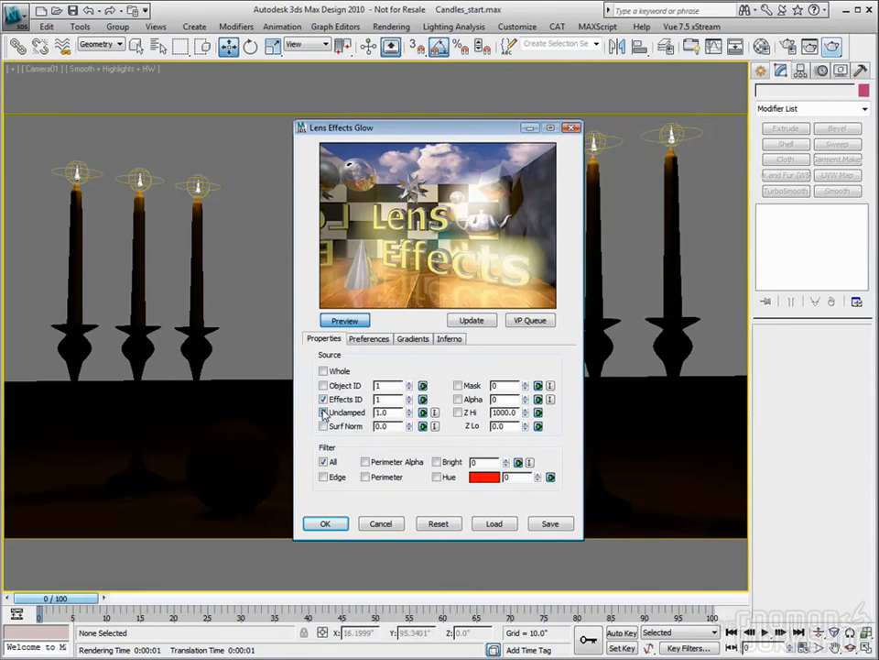
click(323, 400)
click(323, 385)
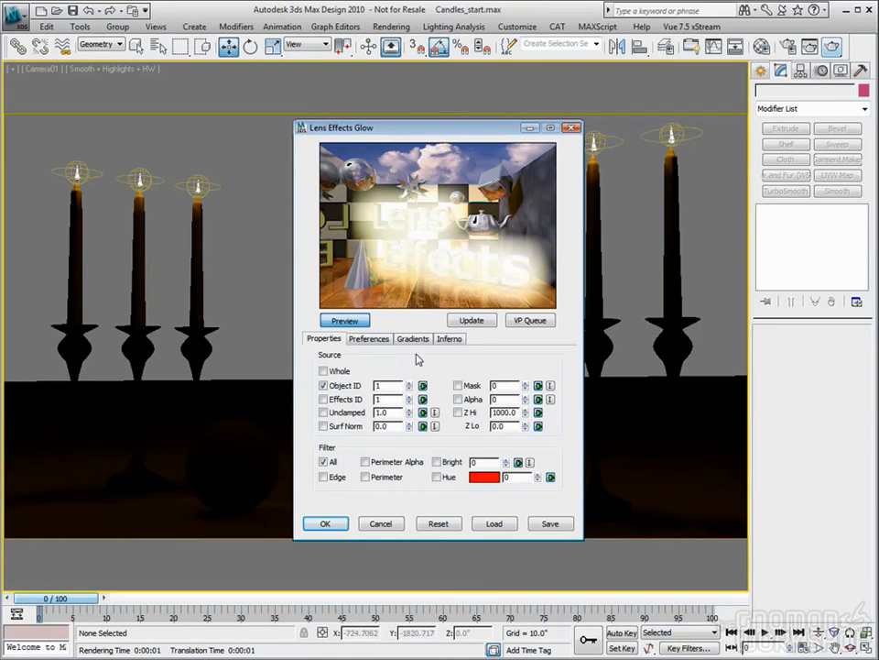
- Try to preview the glow on the Video Post queue's scene, and reposition the Lens Effects Glow window over the camera view
click(528, 324)
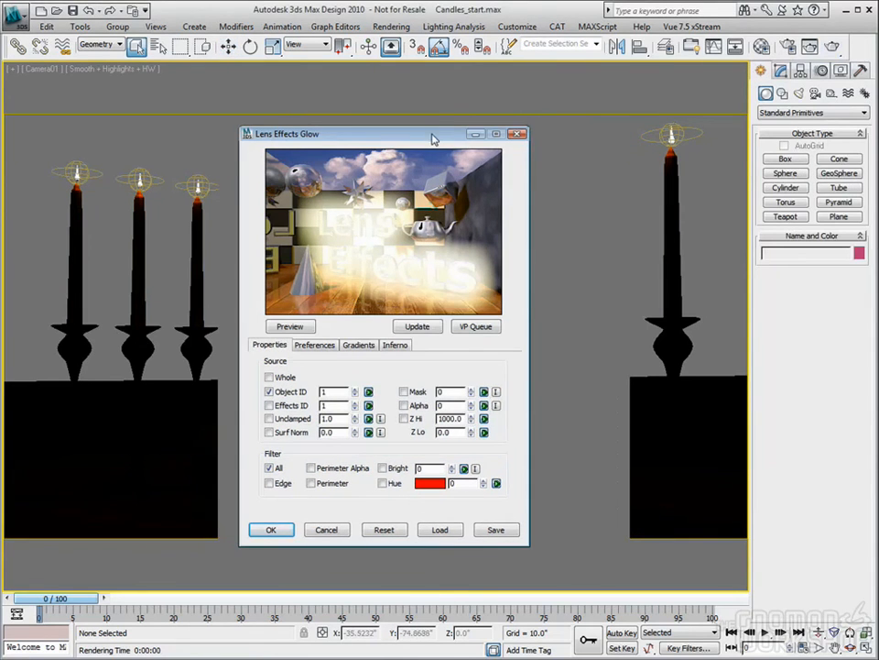
drag(450, 125, 434, 147)
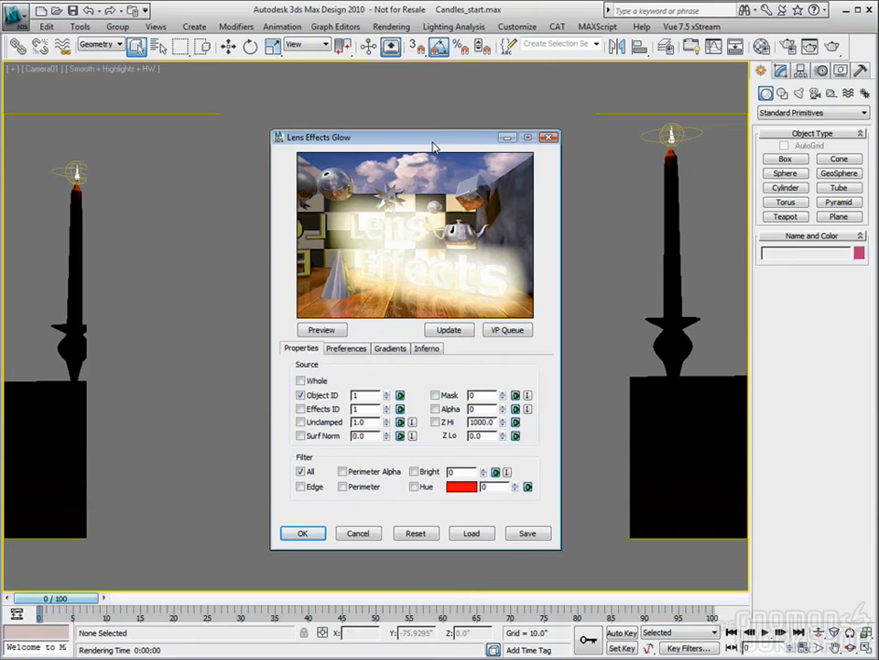
mouse_move(435, 147)
mouse_down()
mouse_move(385, 156)
mouse_move(192, 151)
mouse_move(439, 142)
mouse_move(438, 131)
mouse_move(441, 143)
mouse_up()
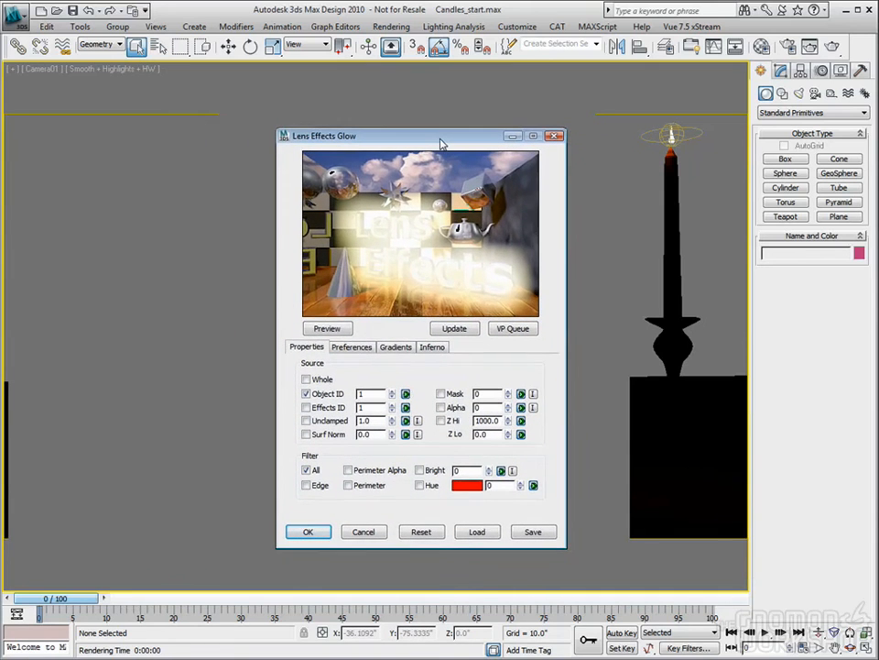